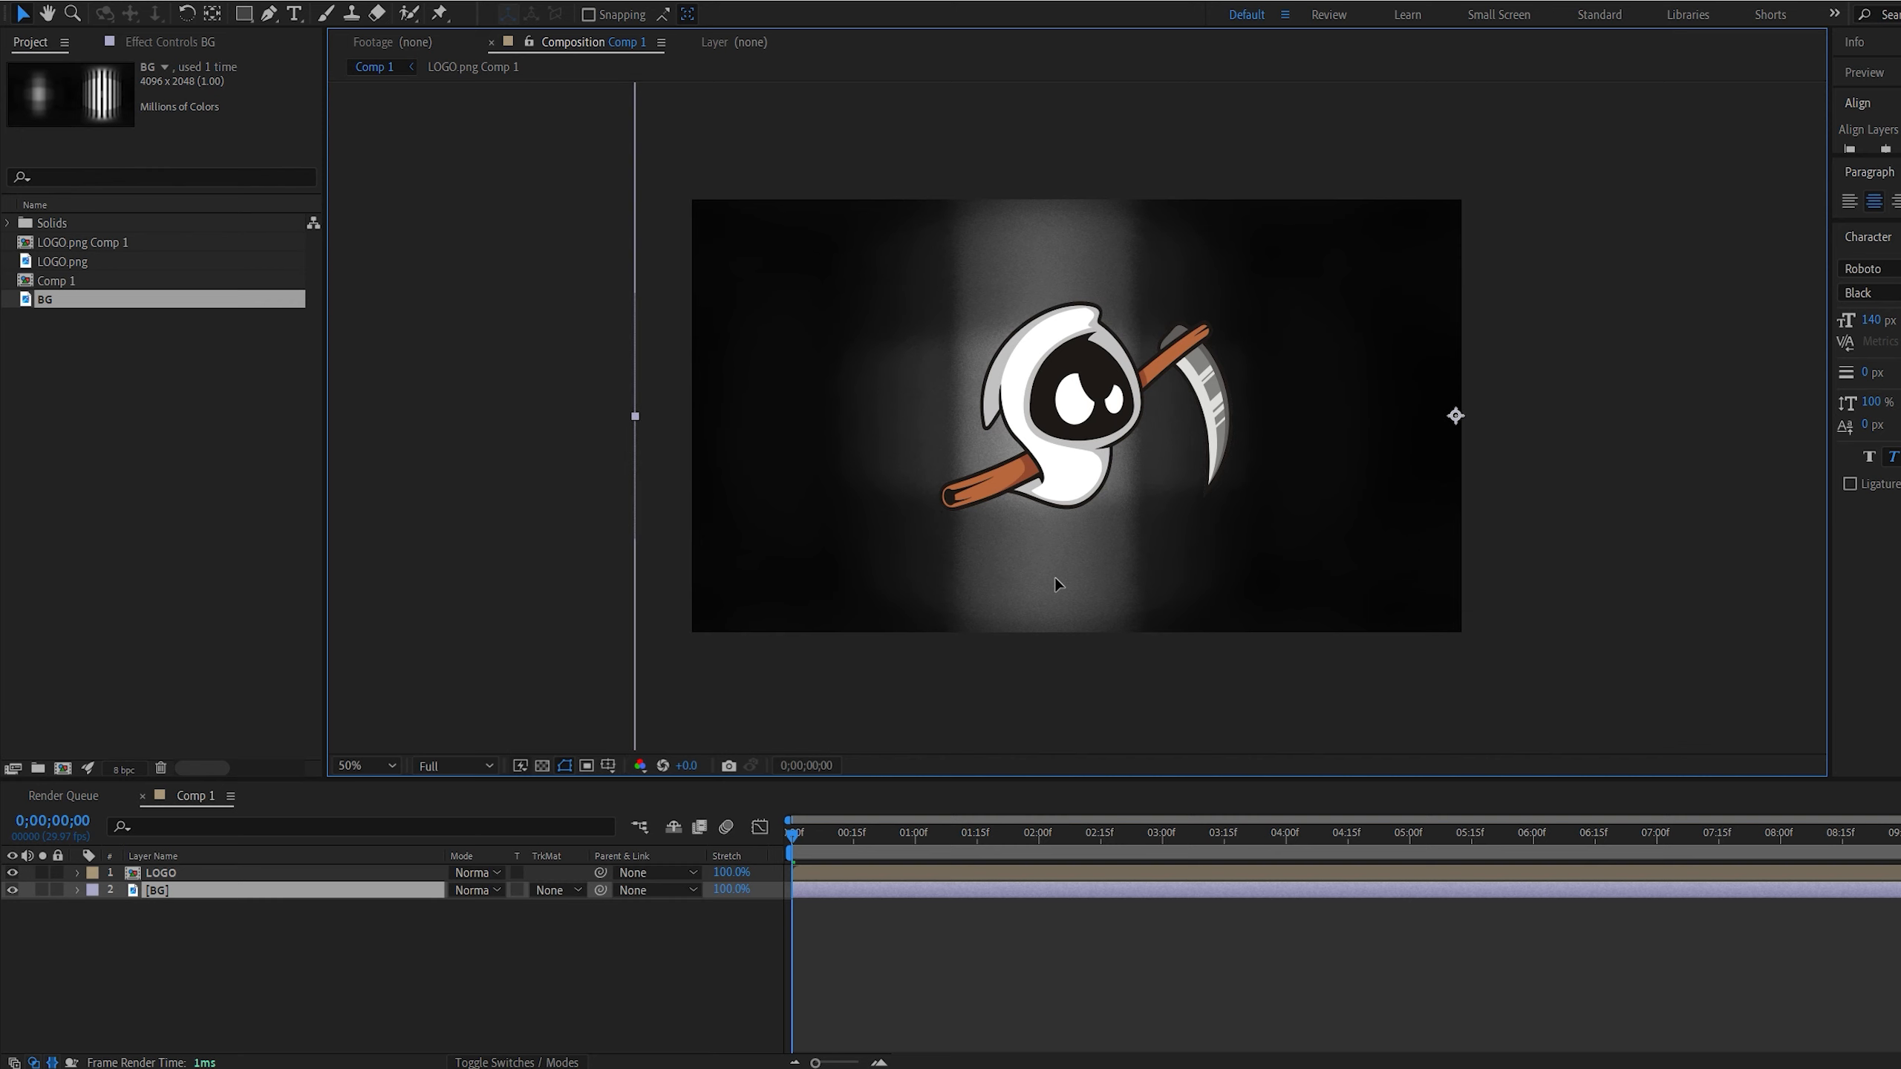
Apply a Curves effect to the BG layer, pull its RGB midtones down to darken it, and shift the layer slightly rightward
{"action": "key", "text": "ctrl+space"}
{"action": "type", "text": "curves"}
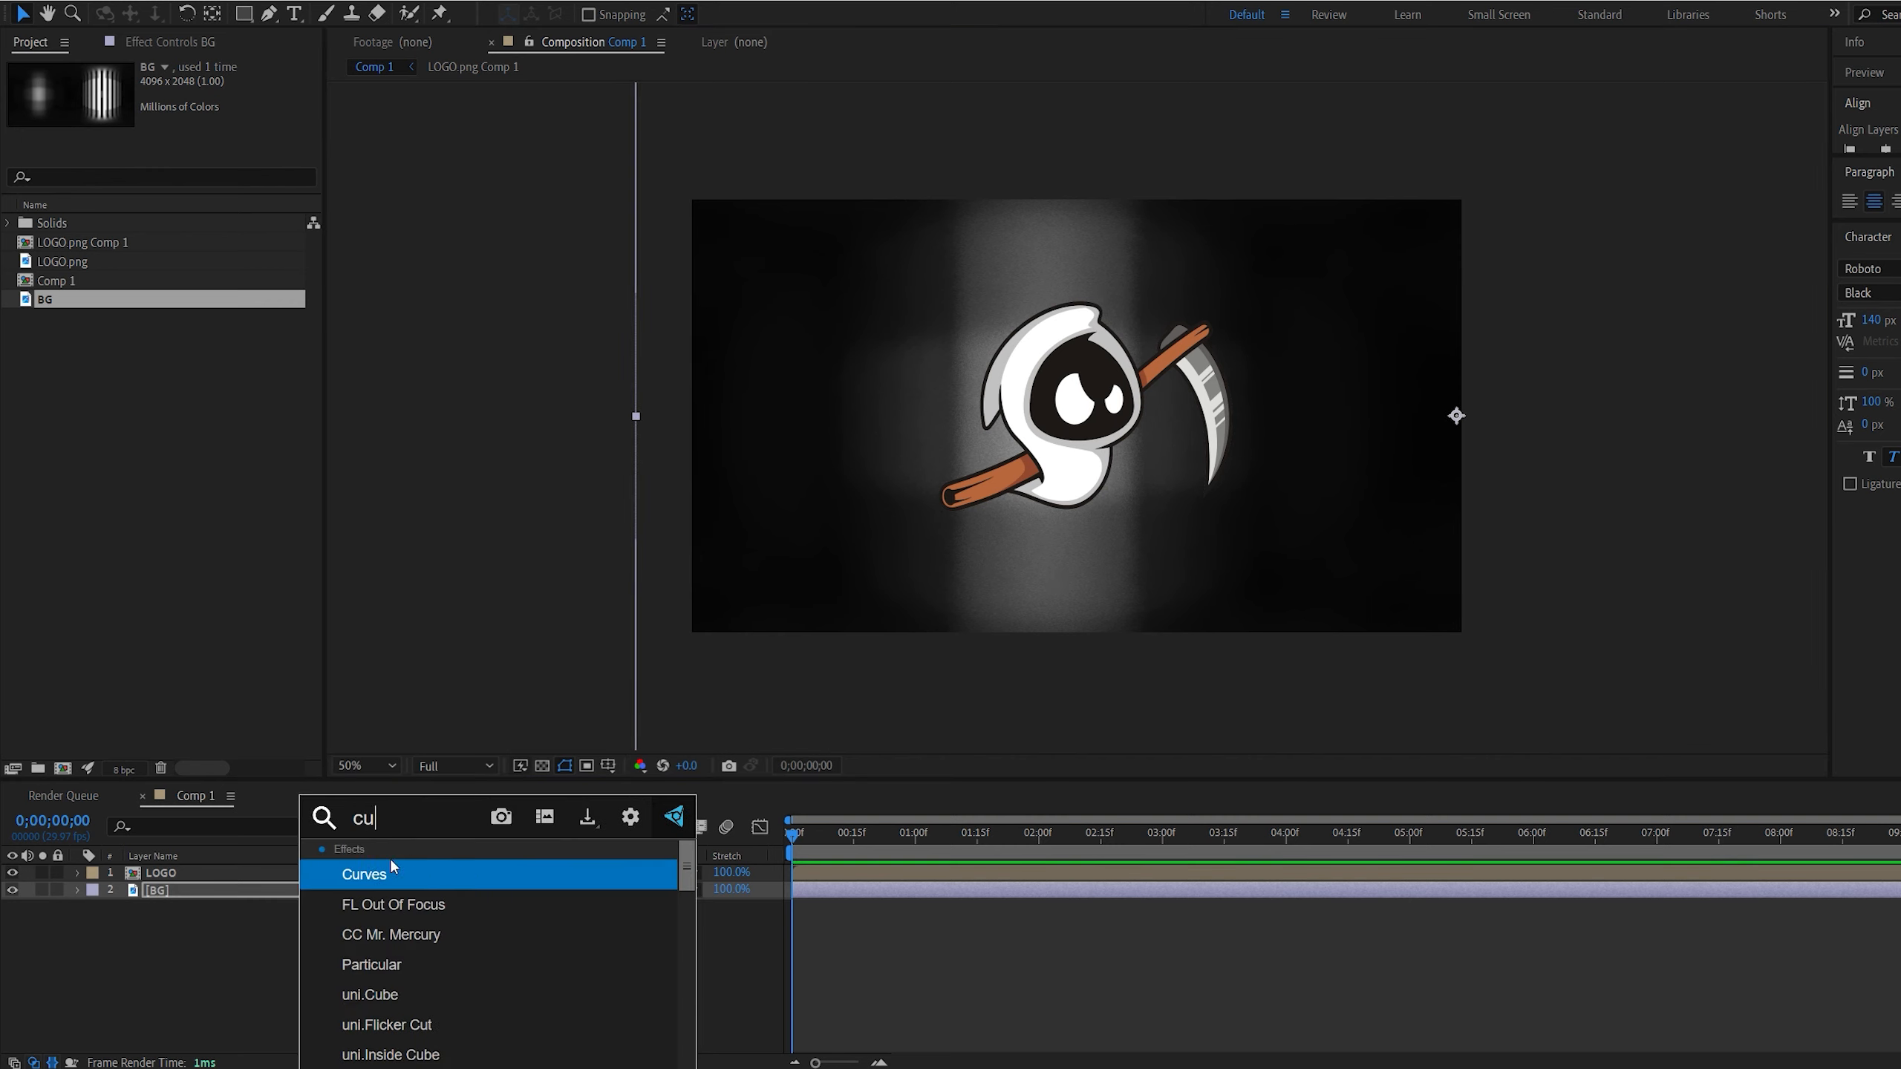
{"action": "key", "text": "Return"}
{"action": "left_click_drag", "start_coordinate": [185, 271], "coordinate": [196, 300]}
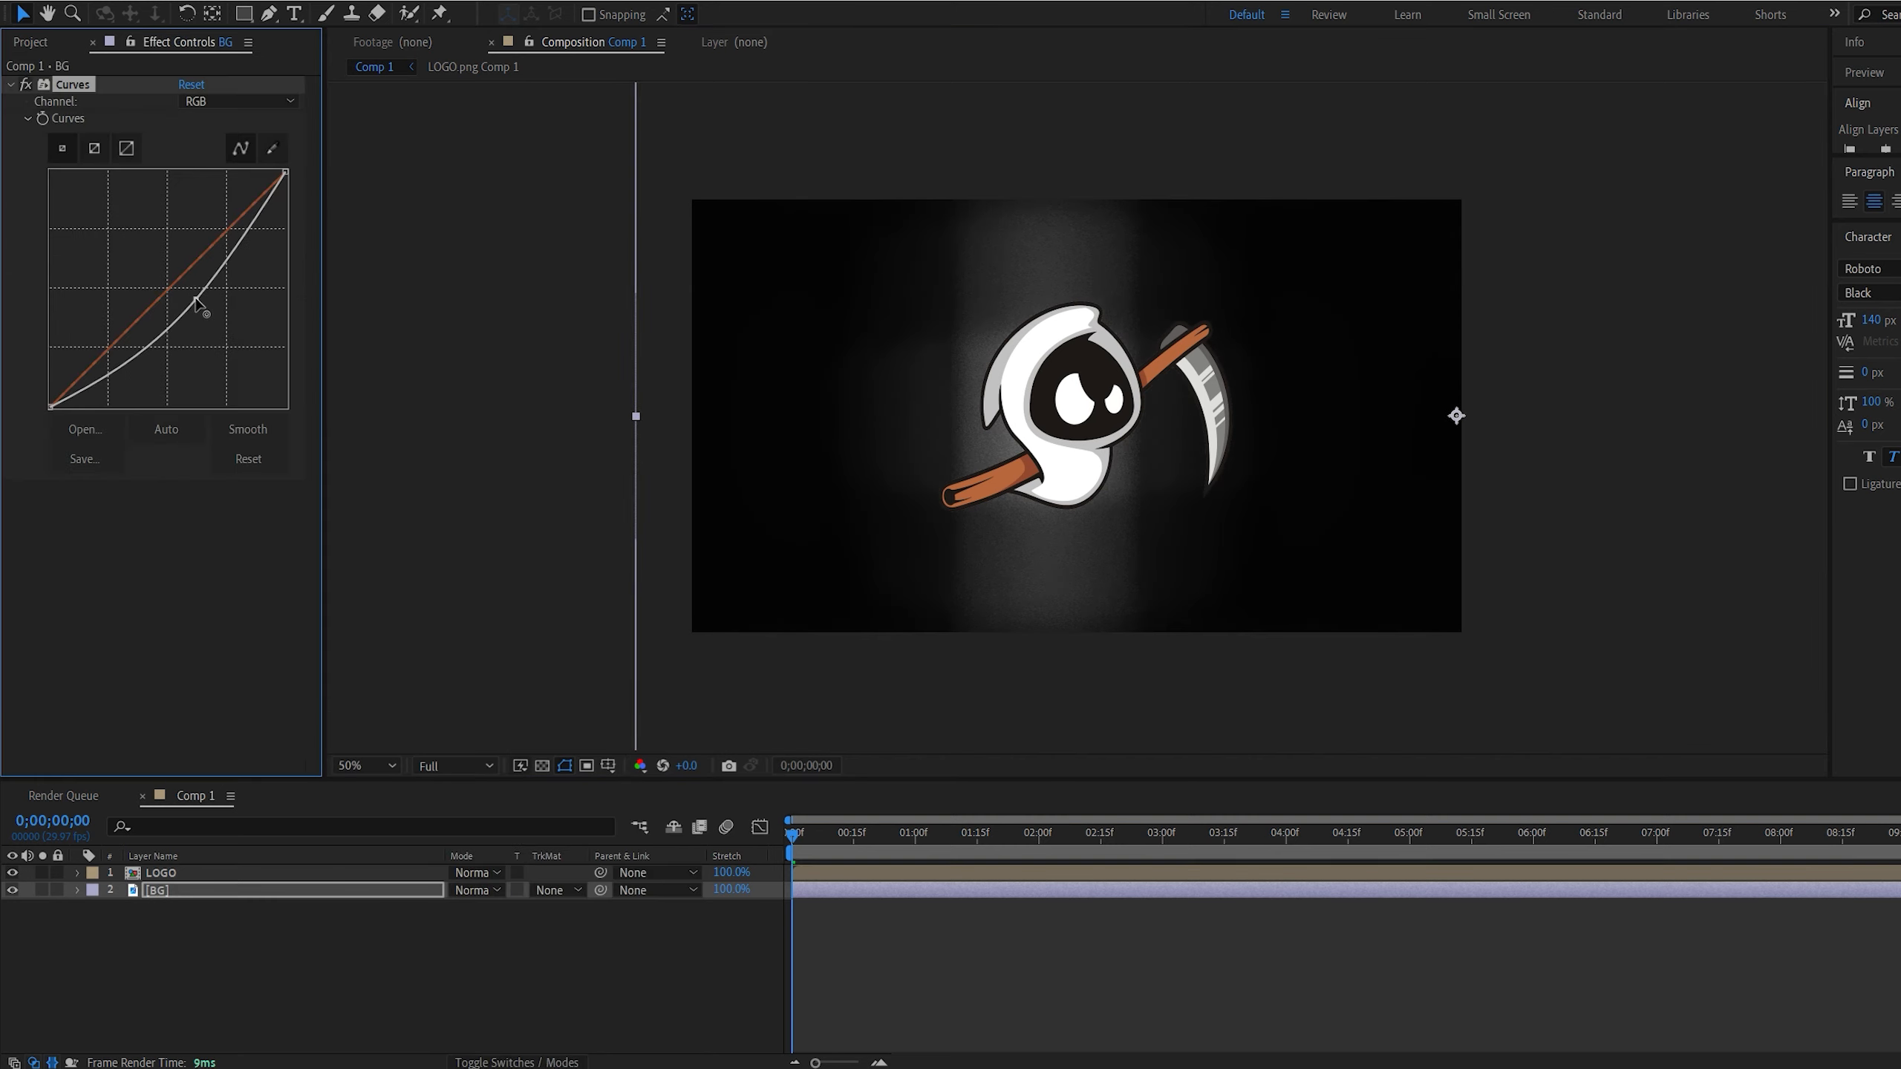
{"action": "left_click_drag", "start_coordinate": [743, 565], "coordinate": [771, 561]}
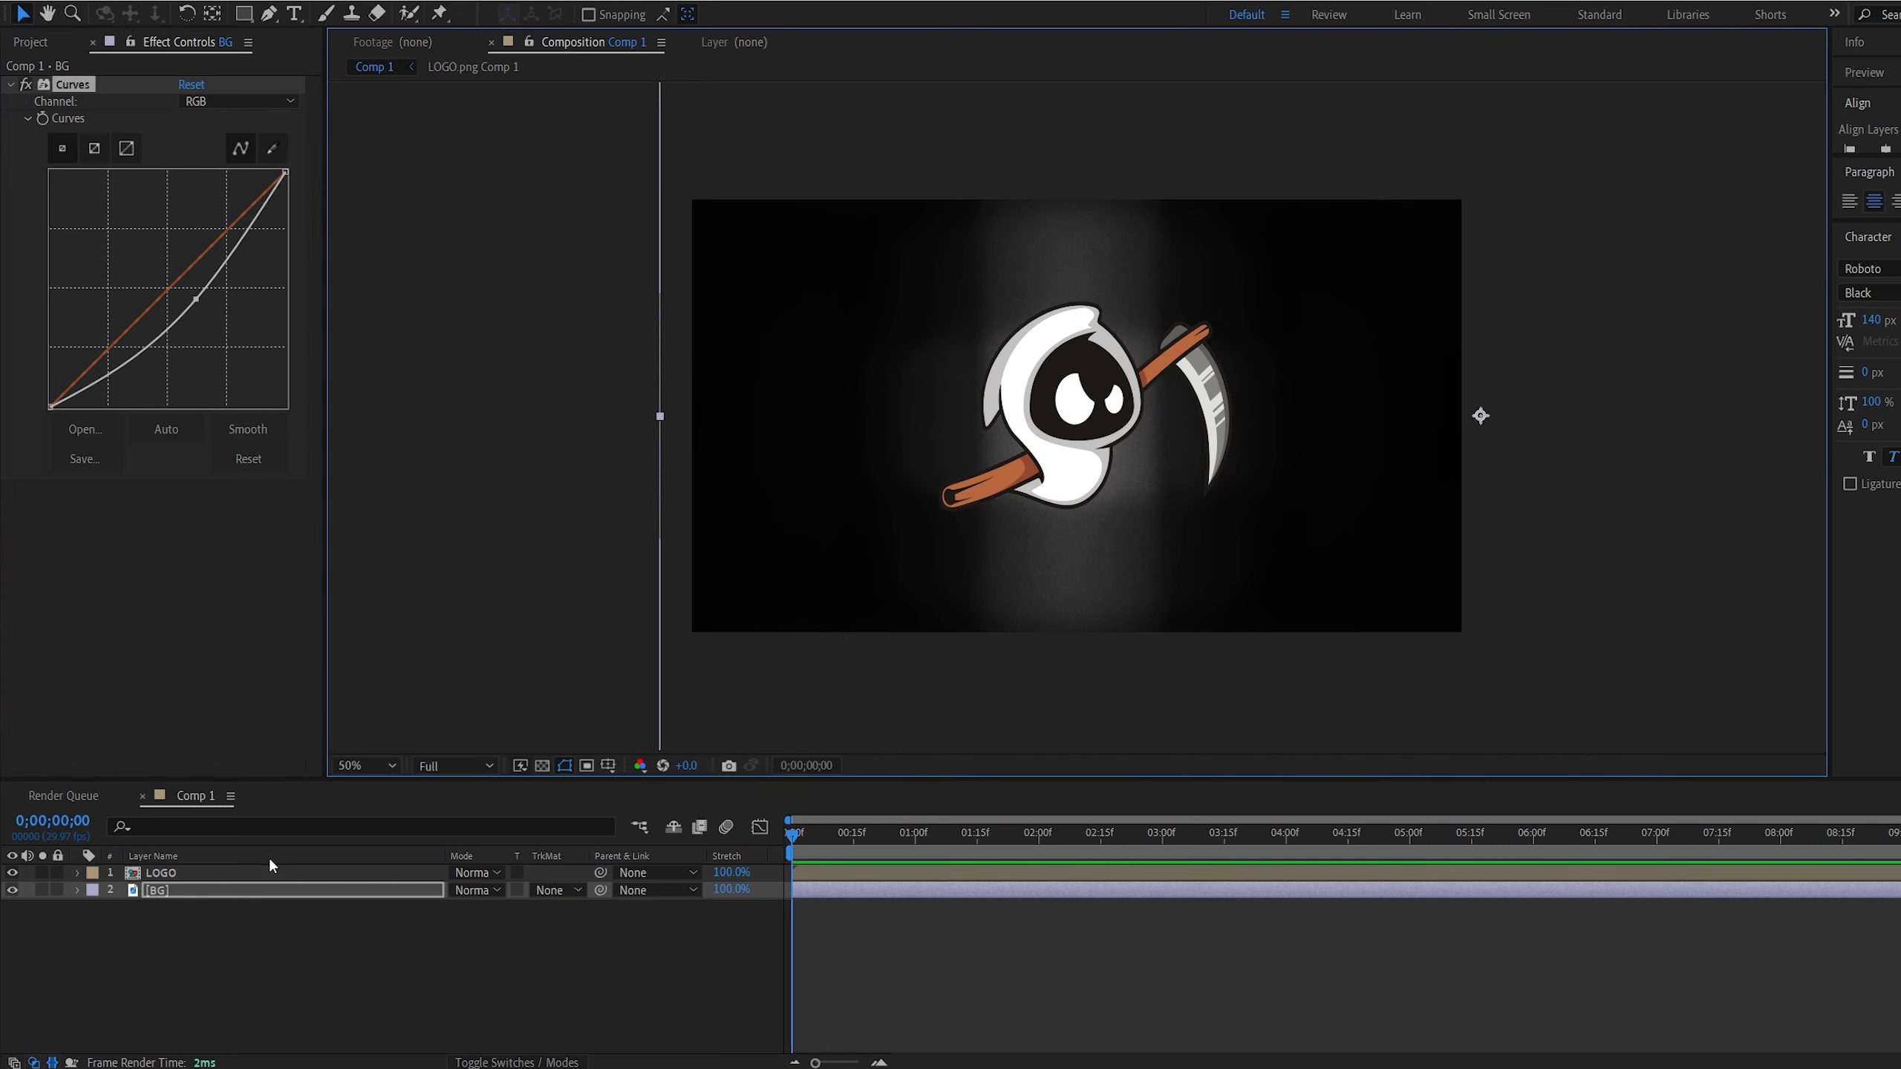
{"action": "left_click", "coordinate": [201, 307]}
{"action": "left_click_drag", "start_coordinate": [202, 304], "coordinate": [200, 302]}
Pre-compose the BG layer as BG Comp 1, moving all attributes into the new composition
{"action": "left_click", "coordinate": [177, 905]}
{"action": "left_click", "coordinate": [163, 892]}
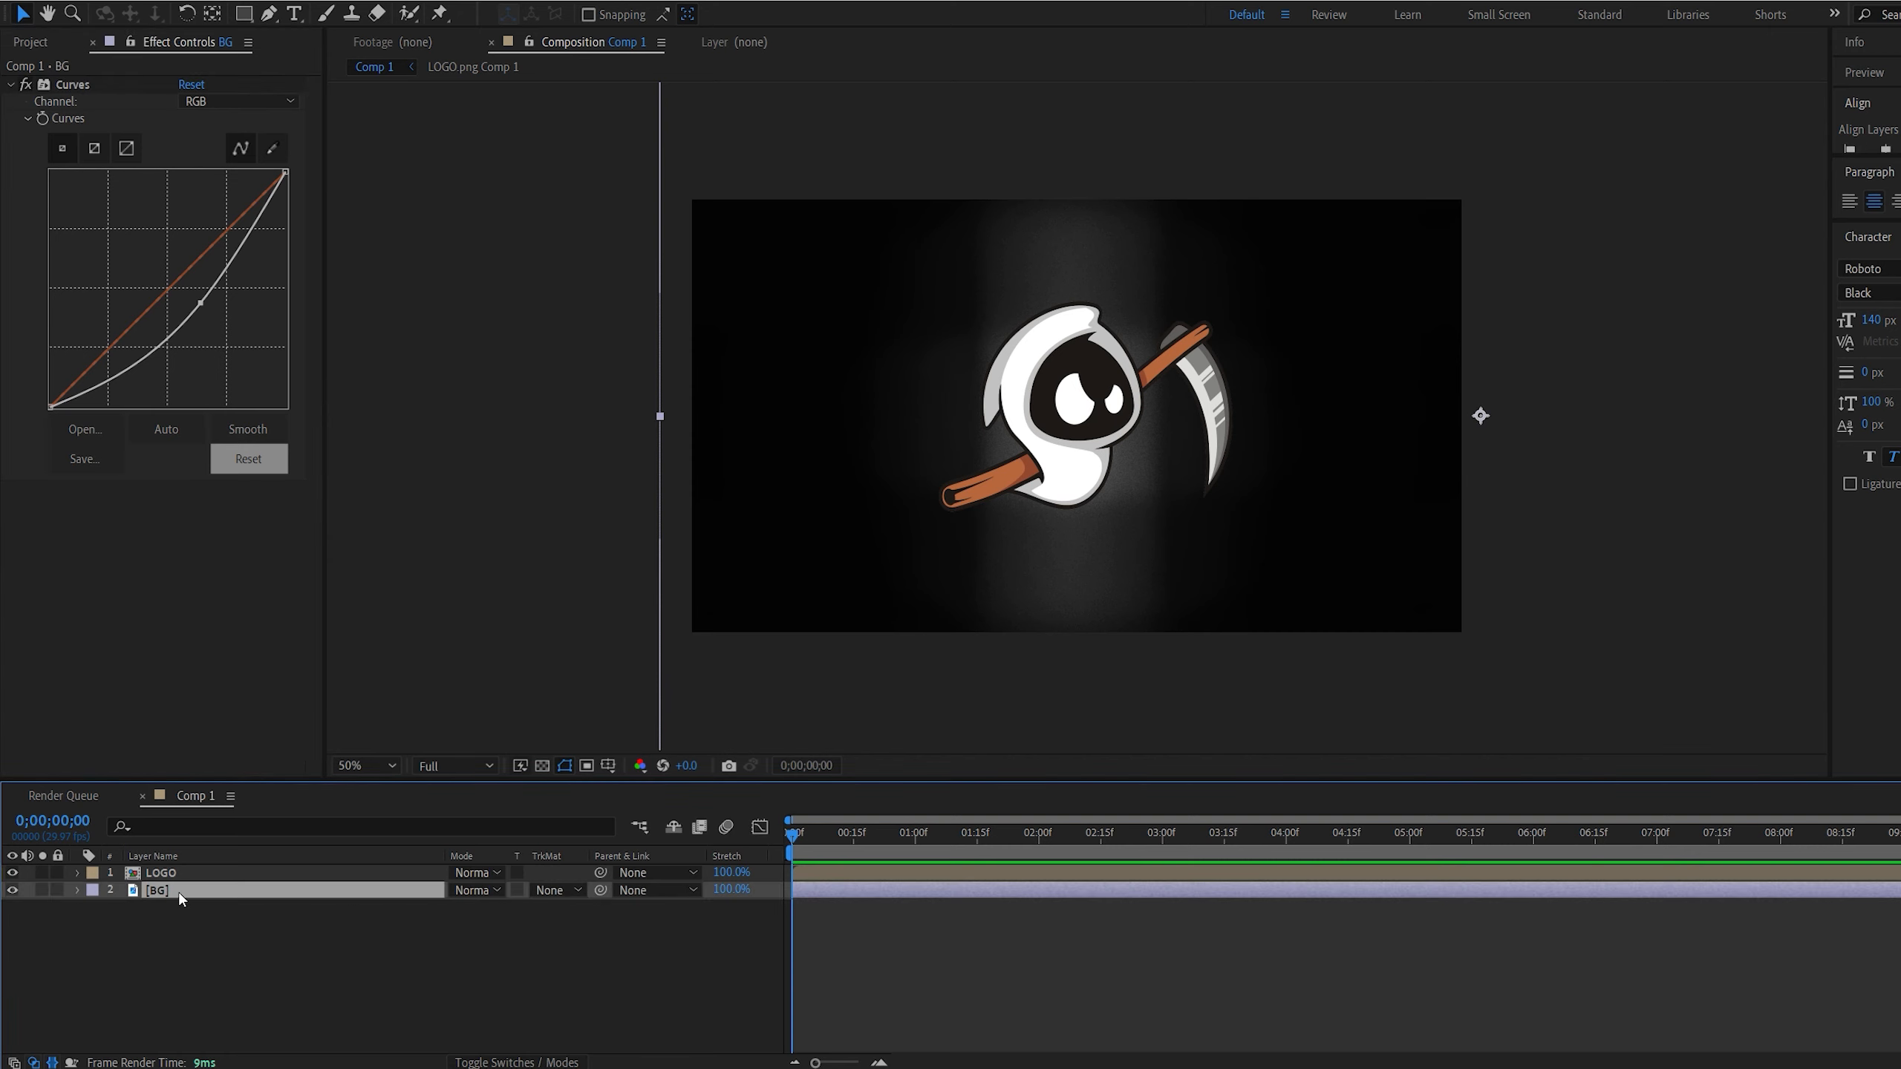
{"action": "key", "text": "ctrl+shift+c"}
{"action": "left_click", "coordinate": [1057, 655]}
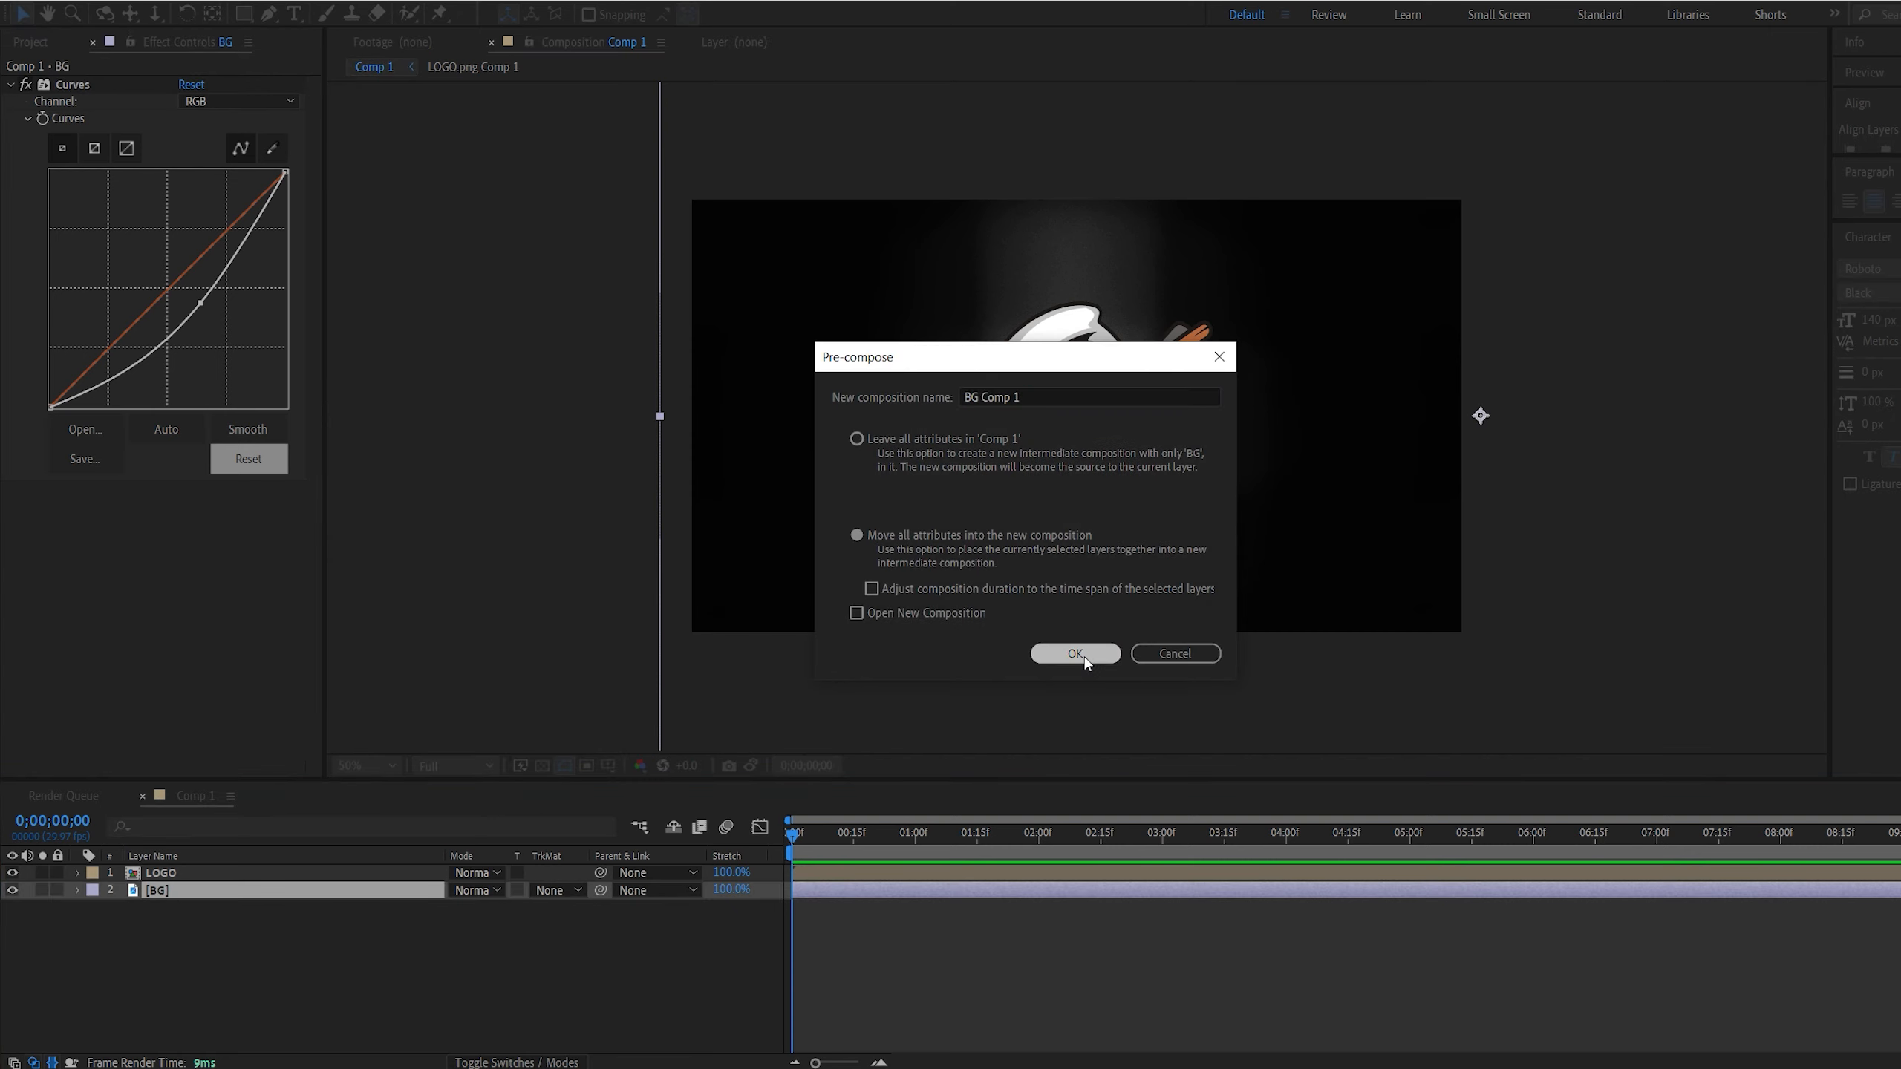
Create a black solid named Matte and place it hidden between the LOGO and BG Comp 1 layers
{"action": "right_click", "coordinate": [368, 945]}
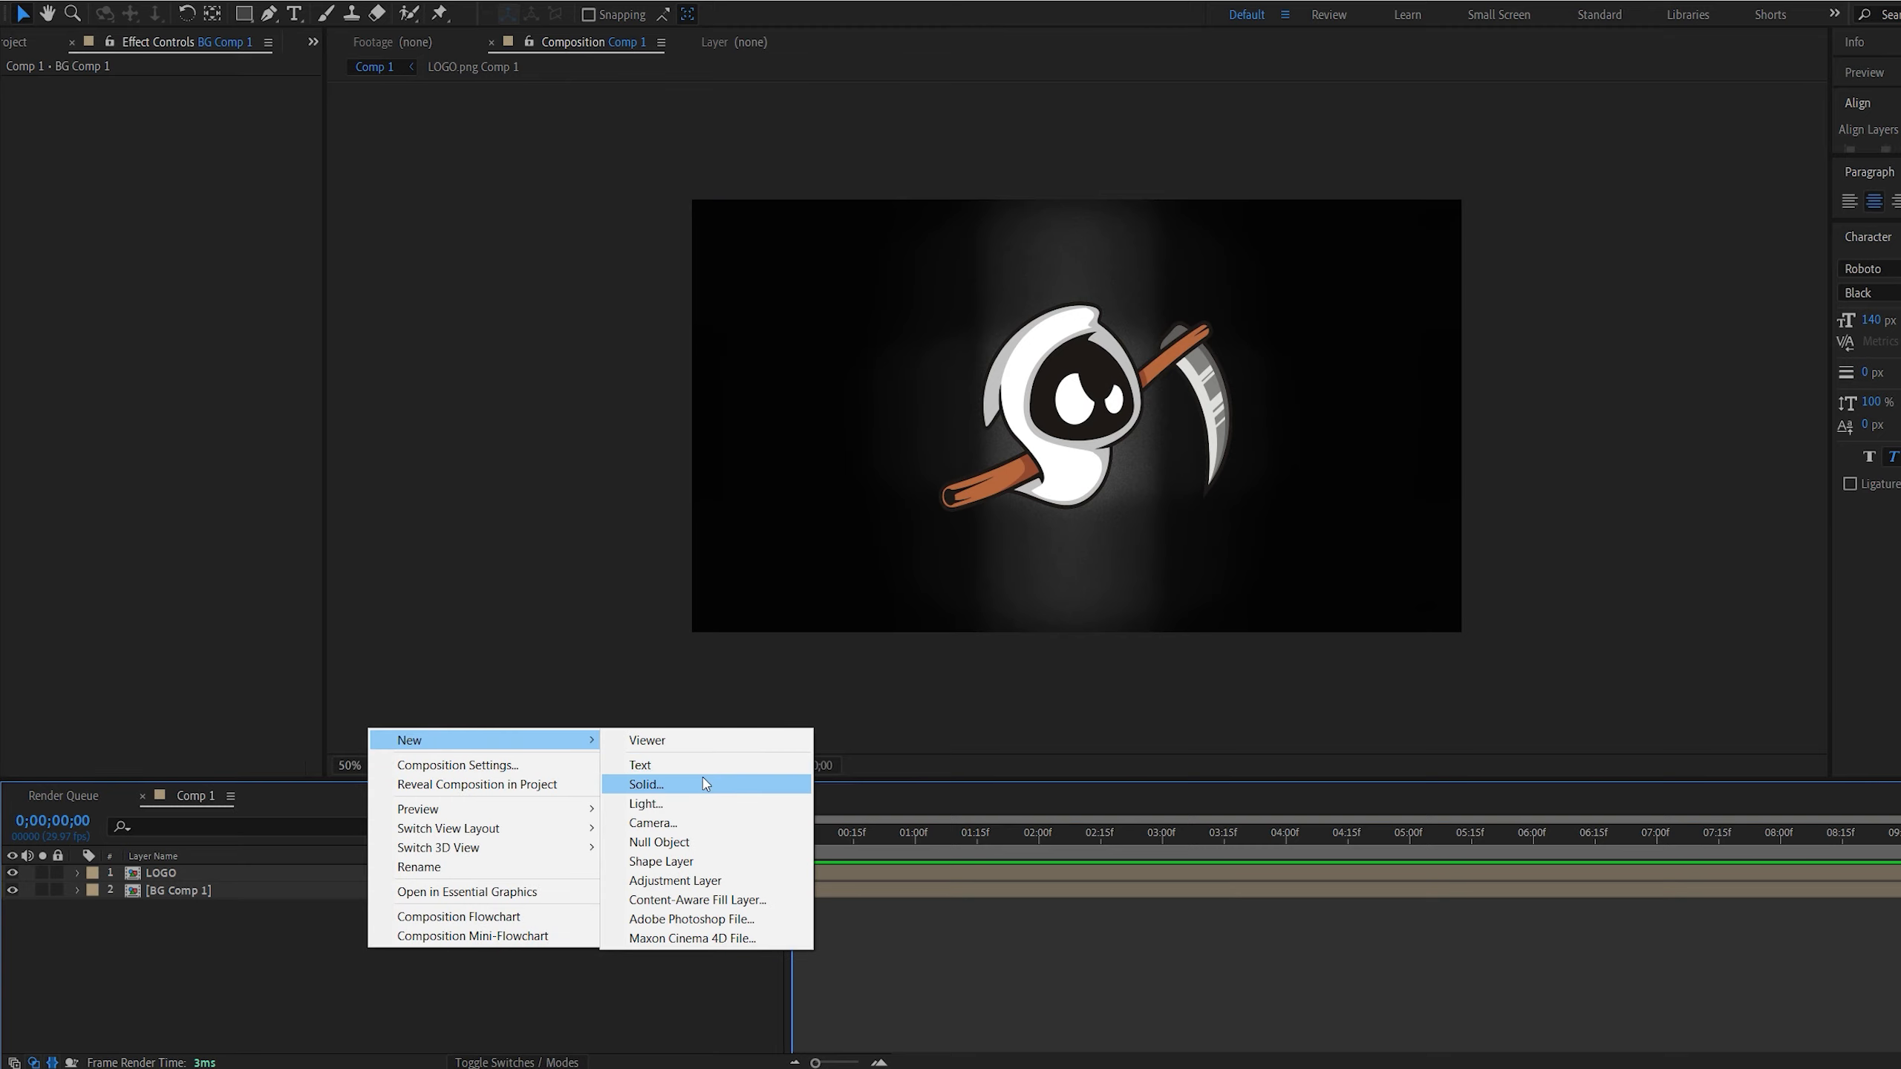
{"action": "left_click", "coordinate": [640, 783]}
{"action": "type", "text": "Matte"}
{"action": "left_click", "coordinate": [452, 649]}
{"action": "left_click_drag", "start_coordinate": [162, 875], "coordinate": [181, 904]}
Auto-trace the LOGO layer's Alpha channel on the current frame, with 1 px tolerance and 60% threshold, onto the same layer
{"action": "left_click", "coordinate": [177, 876]}
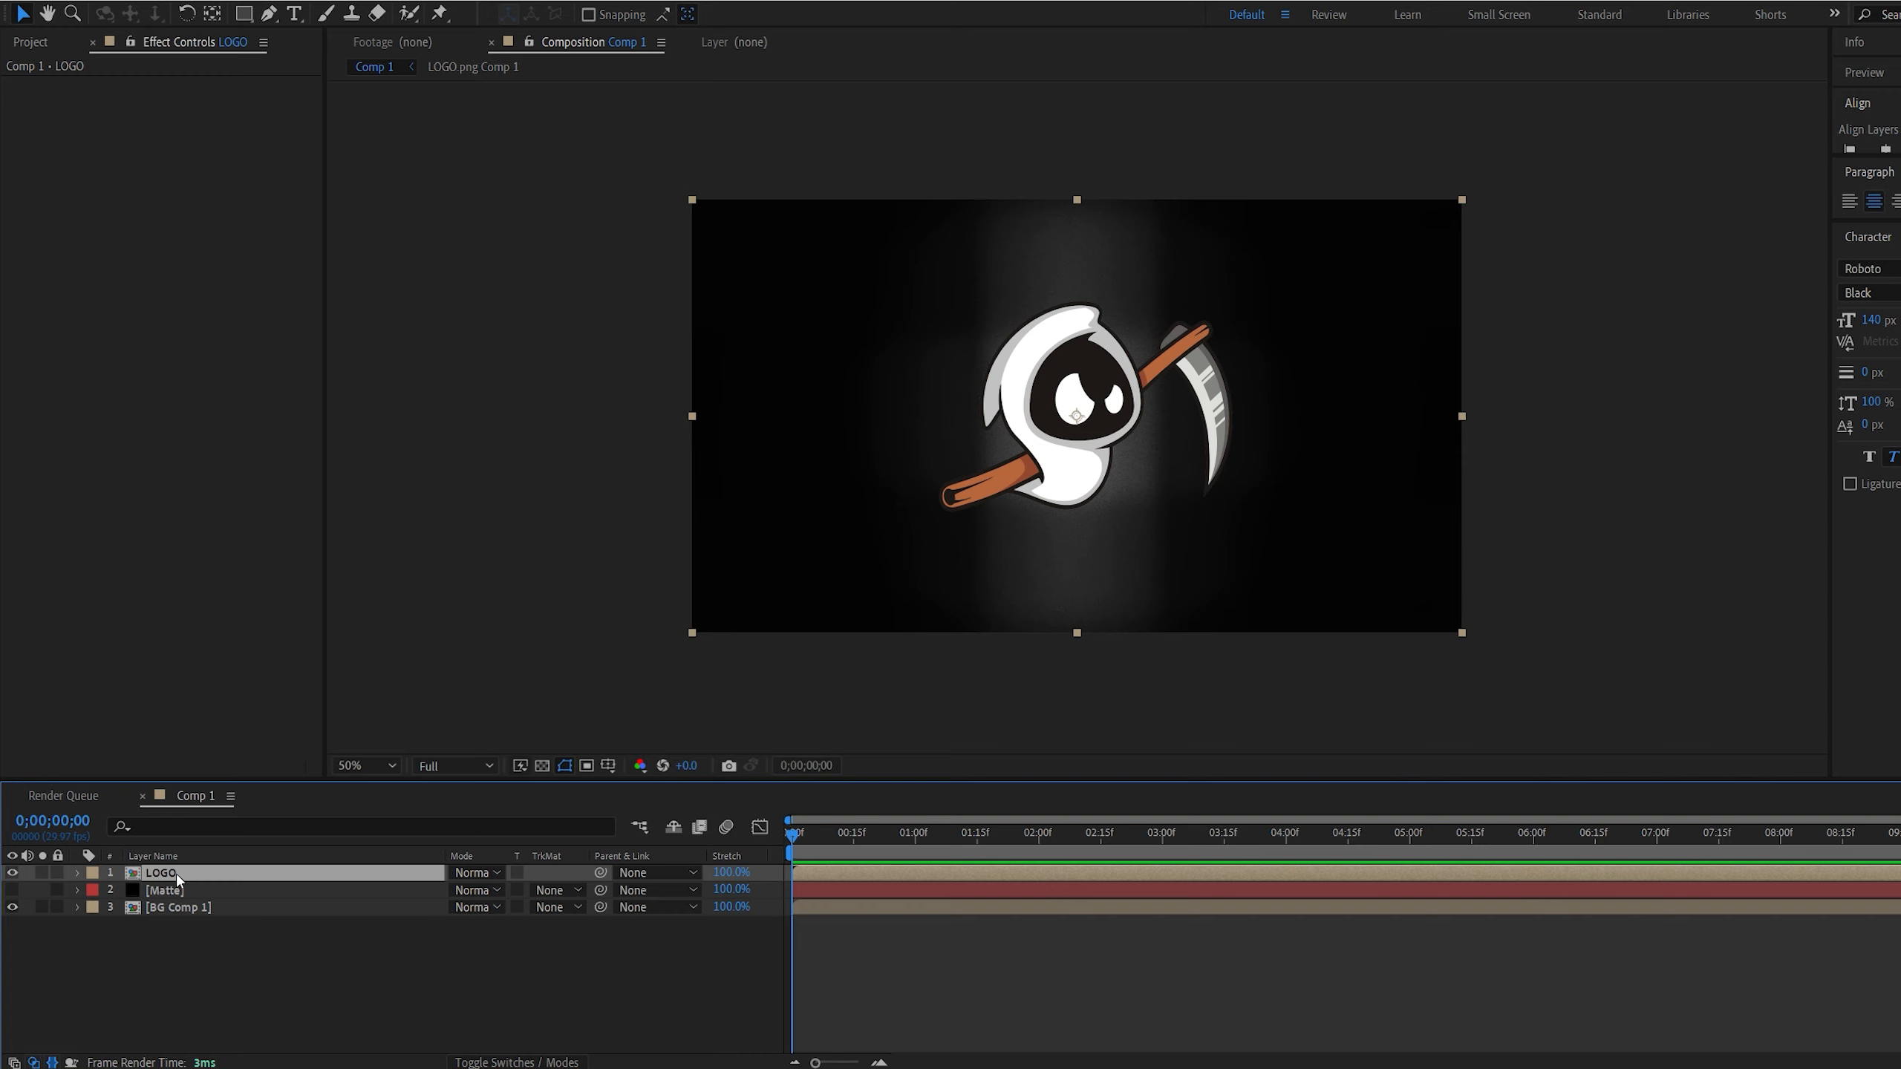
{"action": "left_click", "coordinate": [148, 4]}
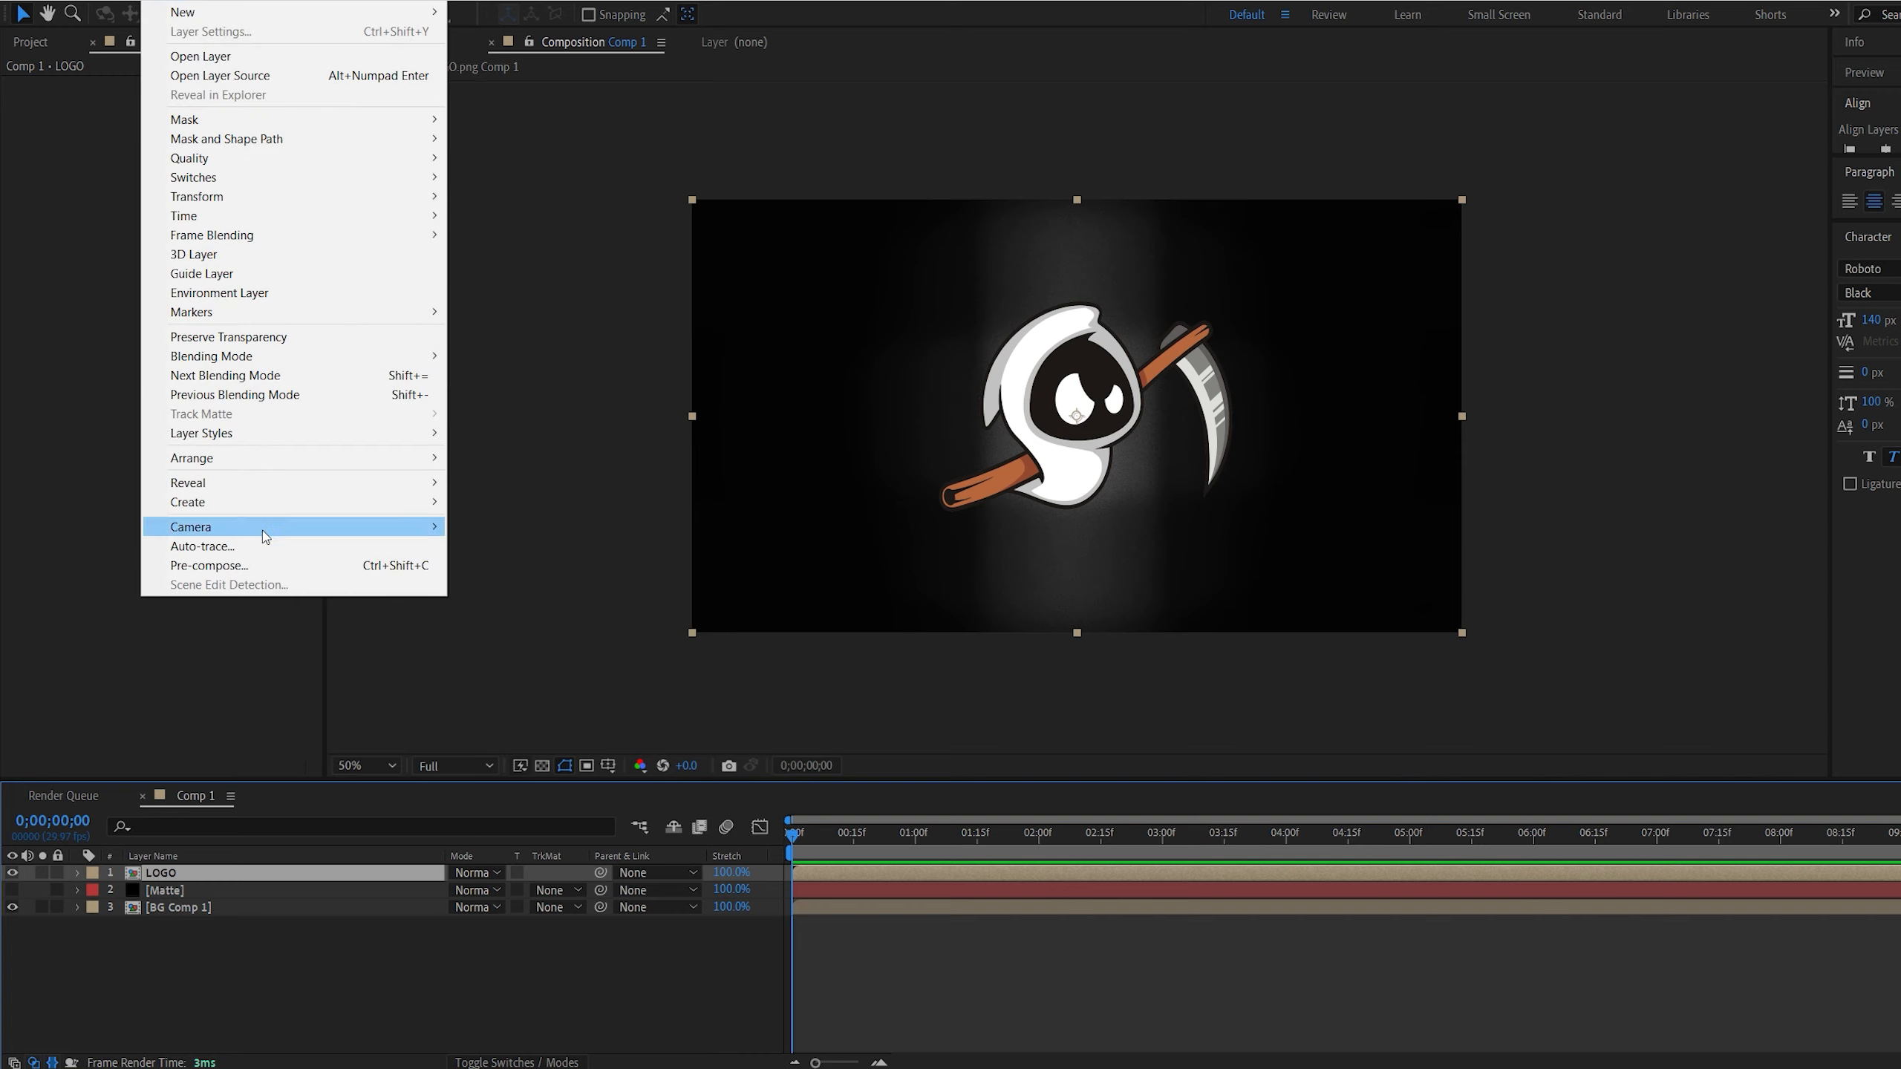
{"action": "left_click", "coordinate": [300, 553]}
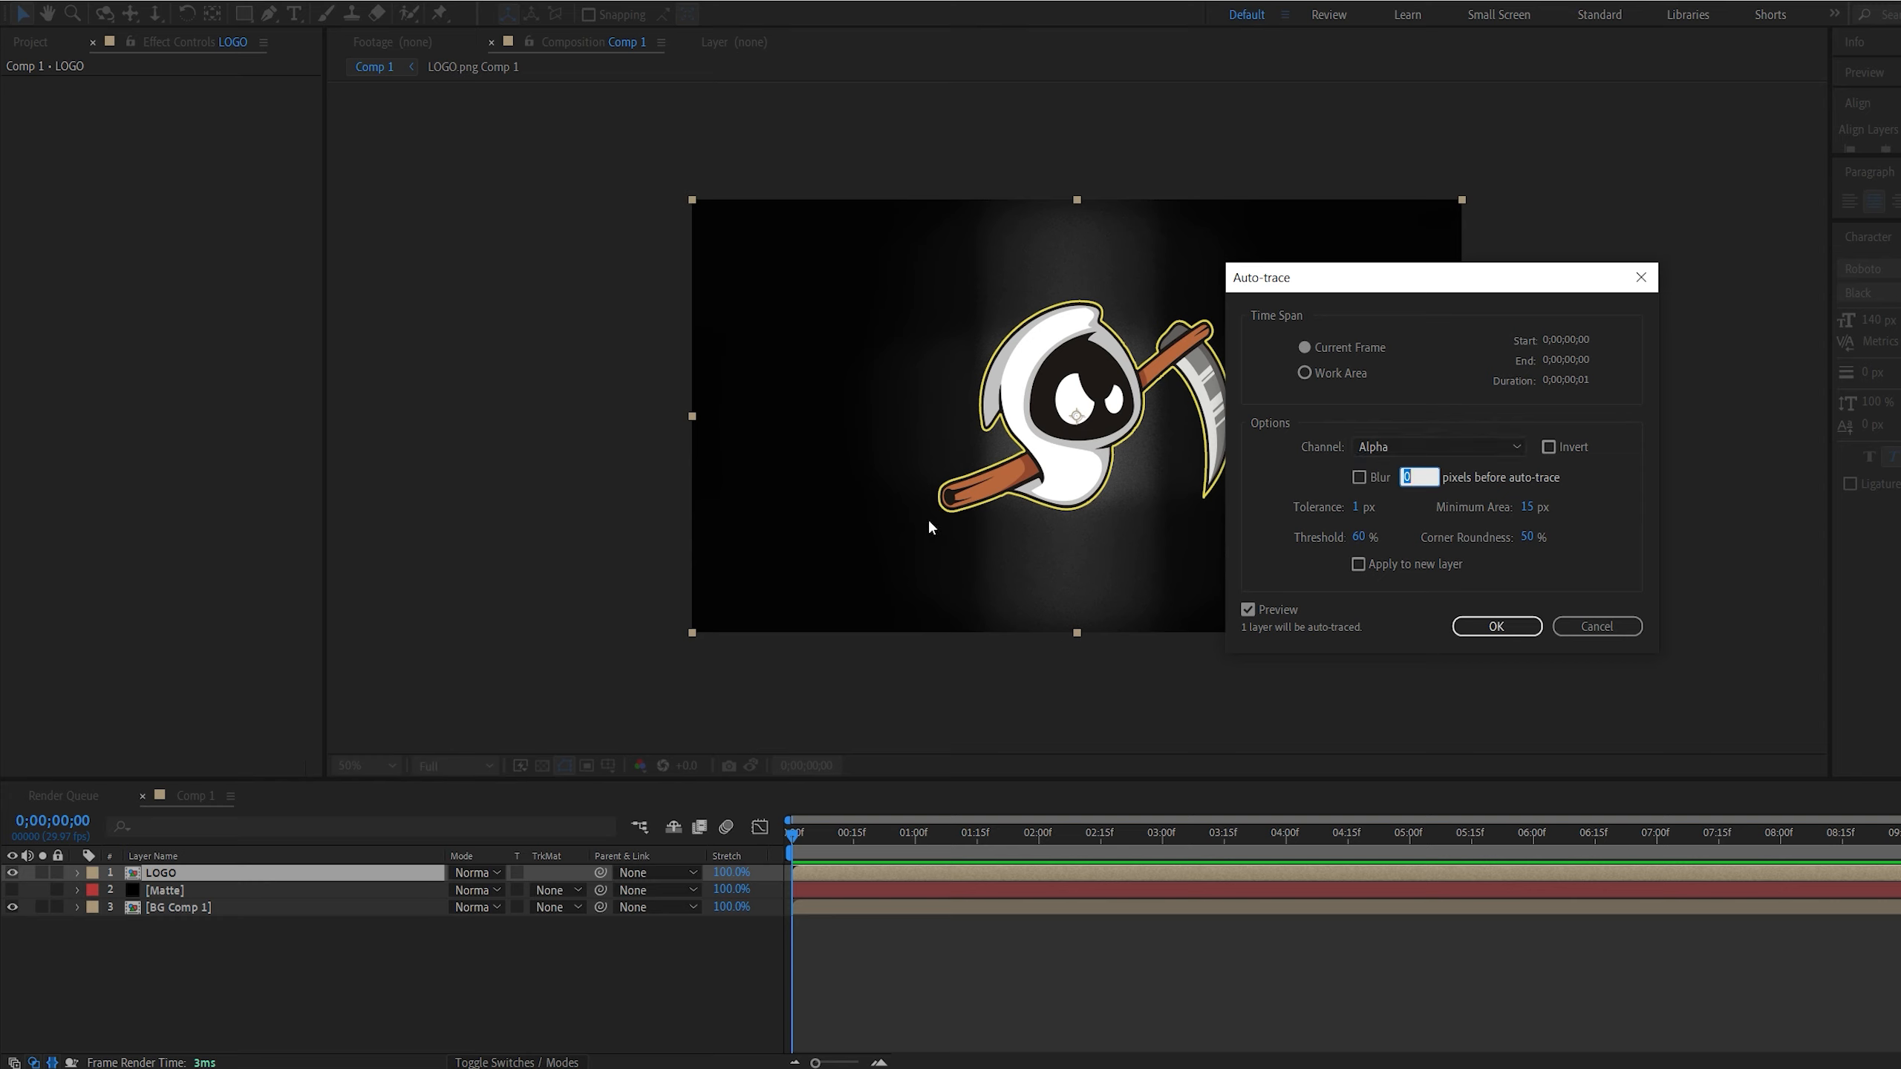
{"action": "left_click", "coordinate": [1496, 626]}
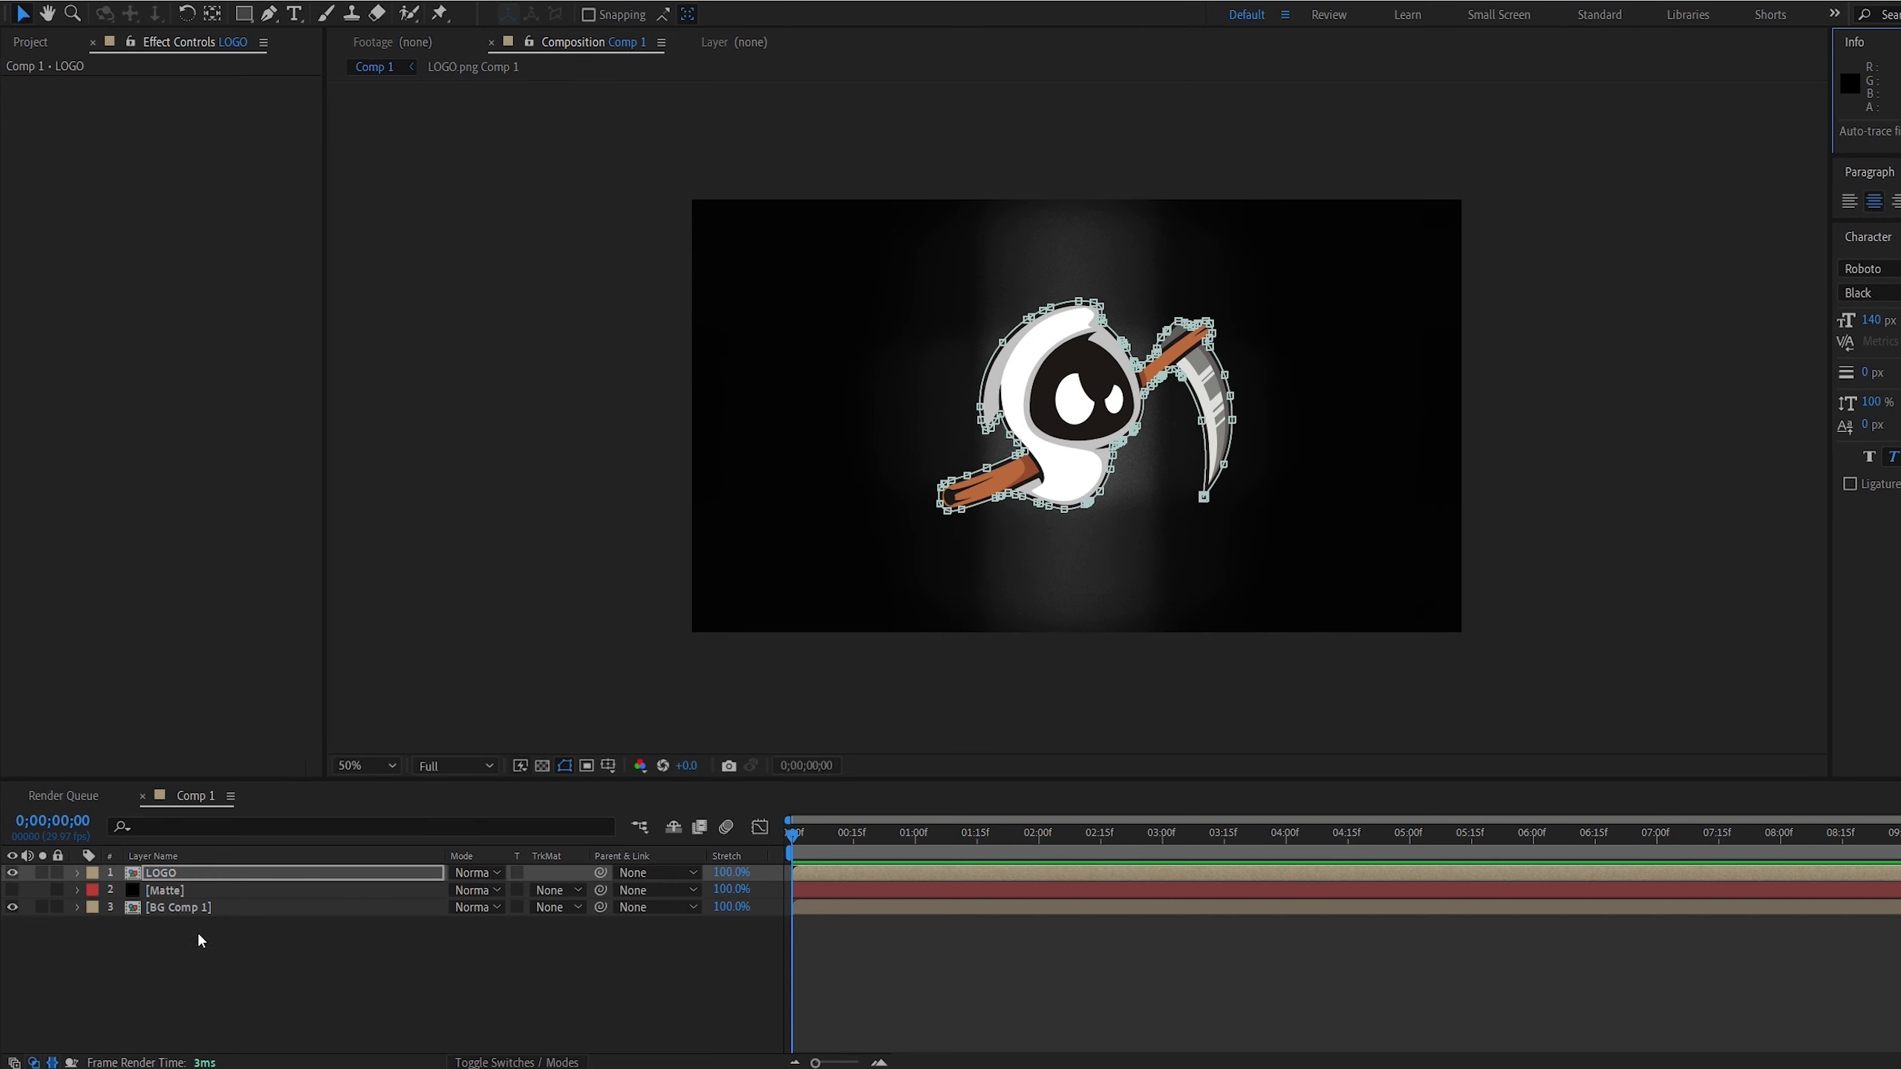
Copy the traced Mask 1 from the LOGO layer and paste it onto the Matte layer
{"action": "key", "text": "m"}
{"action": "left_click", "coordinate": [146, 906]}
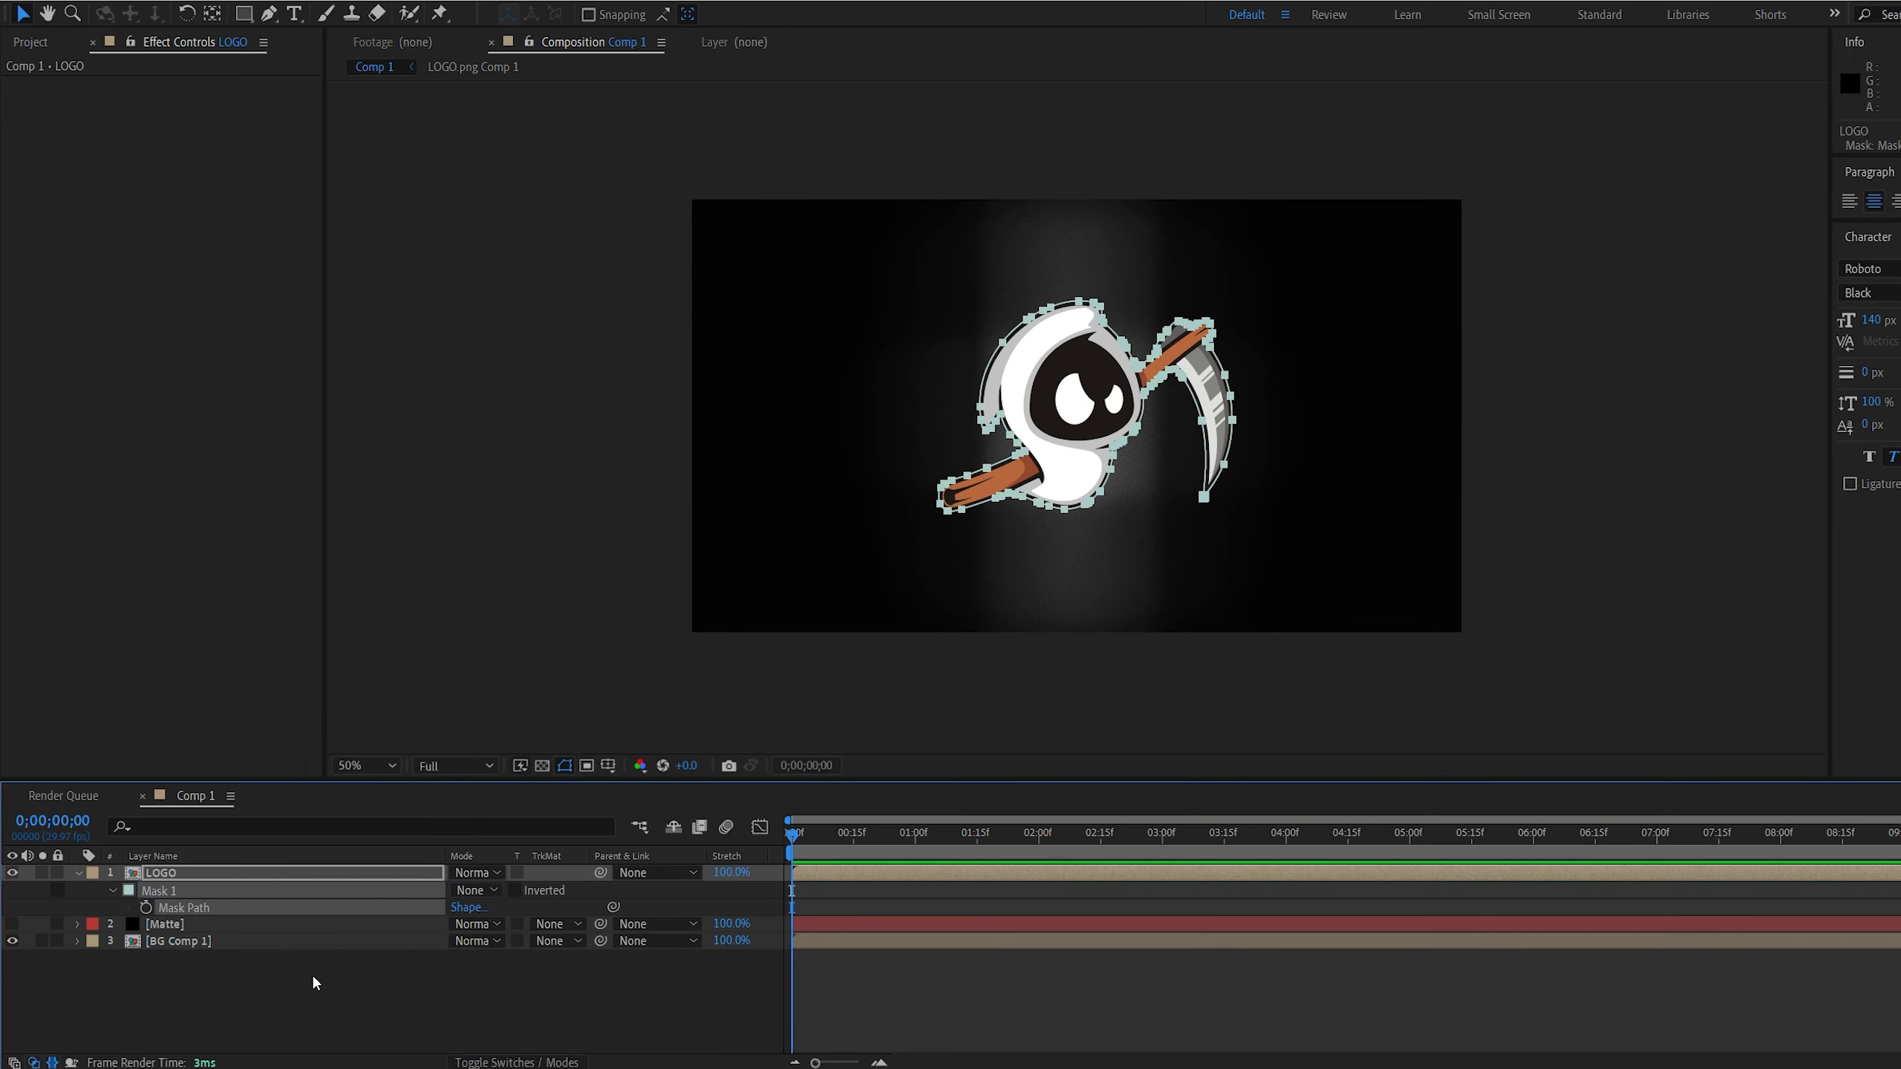
{"action": "left_click", "coordinate": [300, 960]}
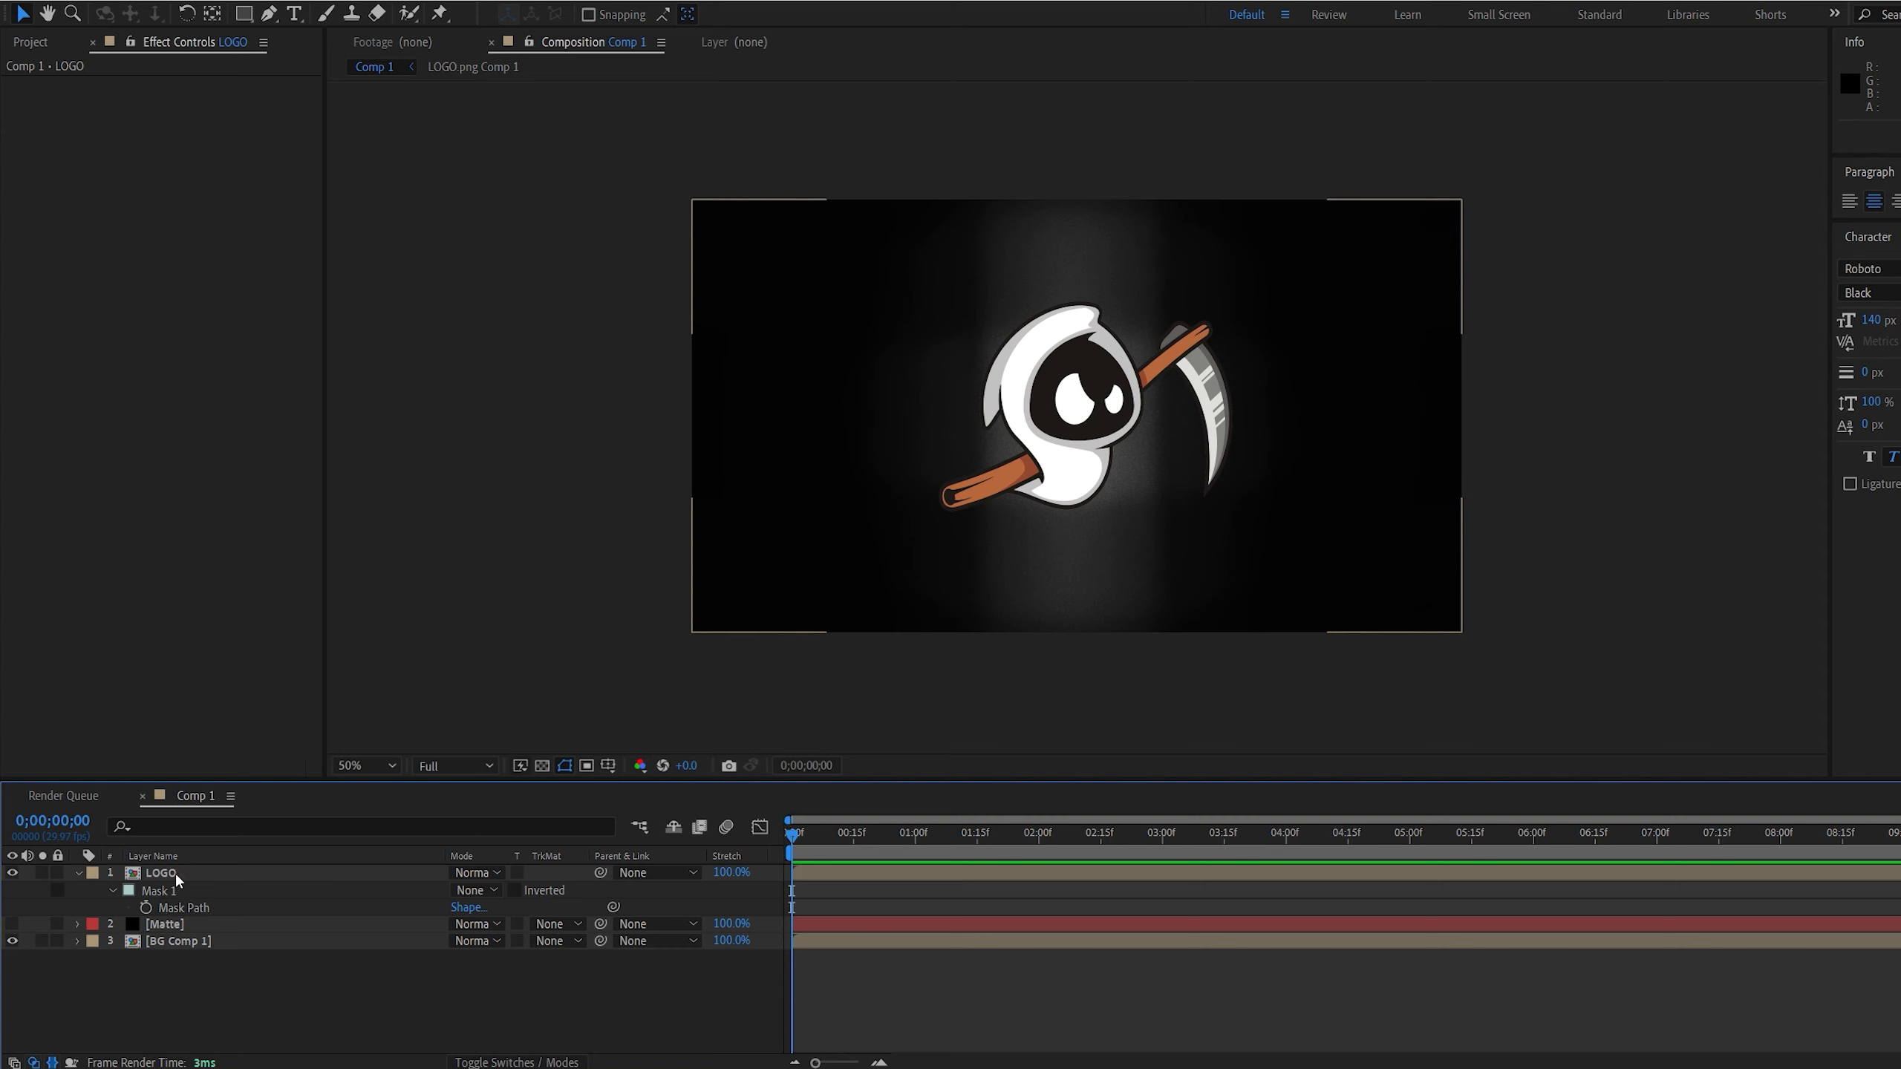
{"action": "left_click", "coordinate": [160, 891]}
{"action": "scroll", "coordinate": [934, 575], "scroll_direction": "up", "scroll_amount": 2}
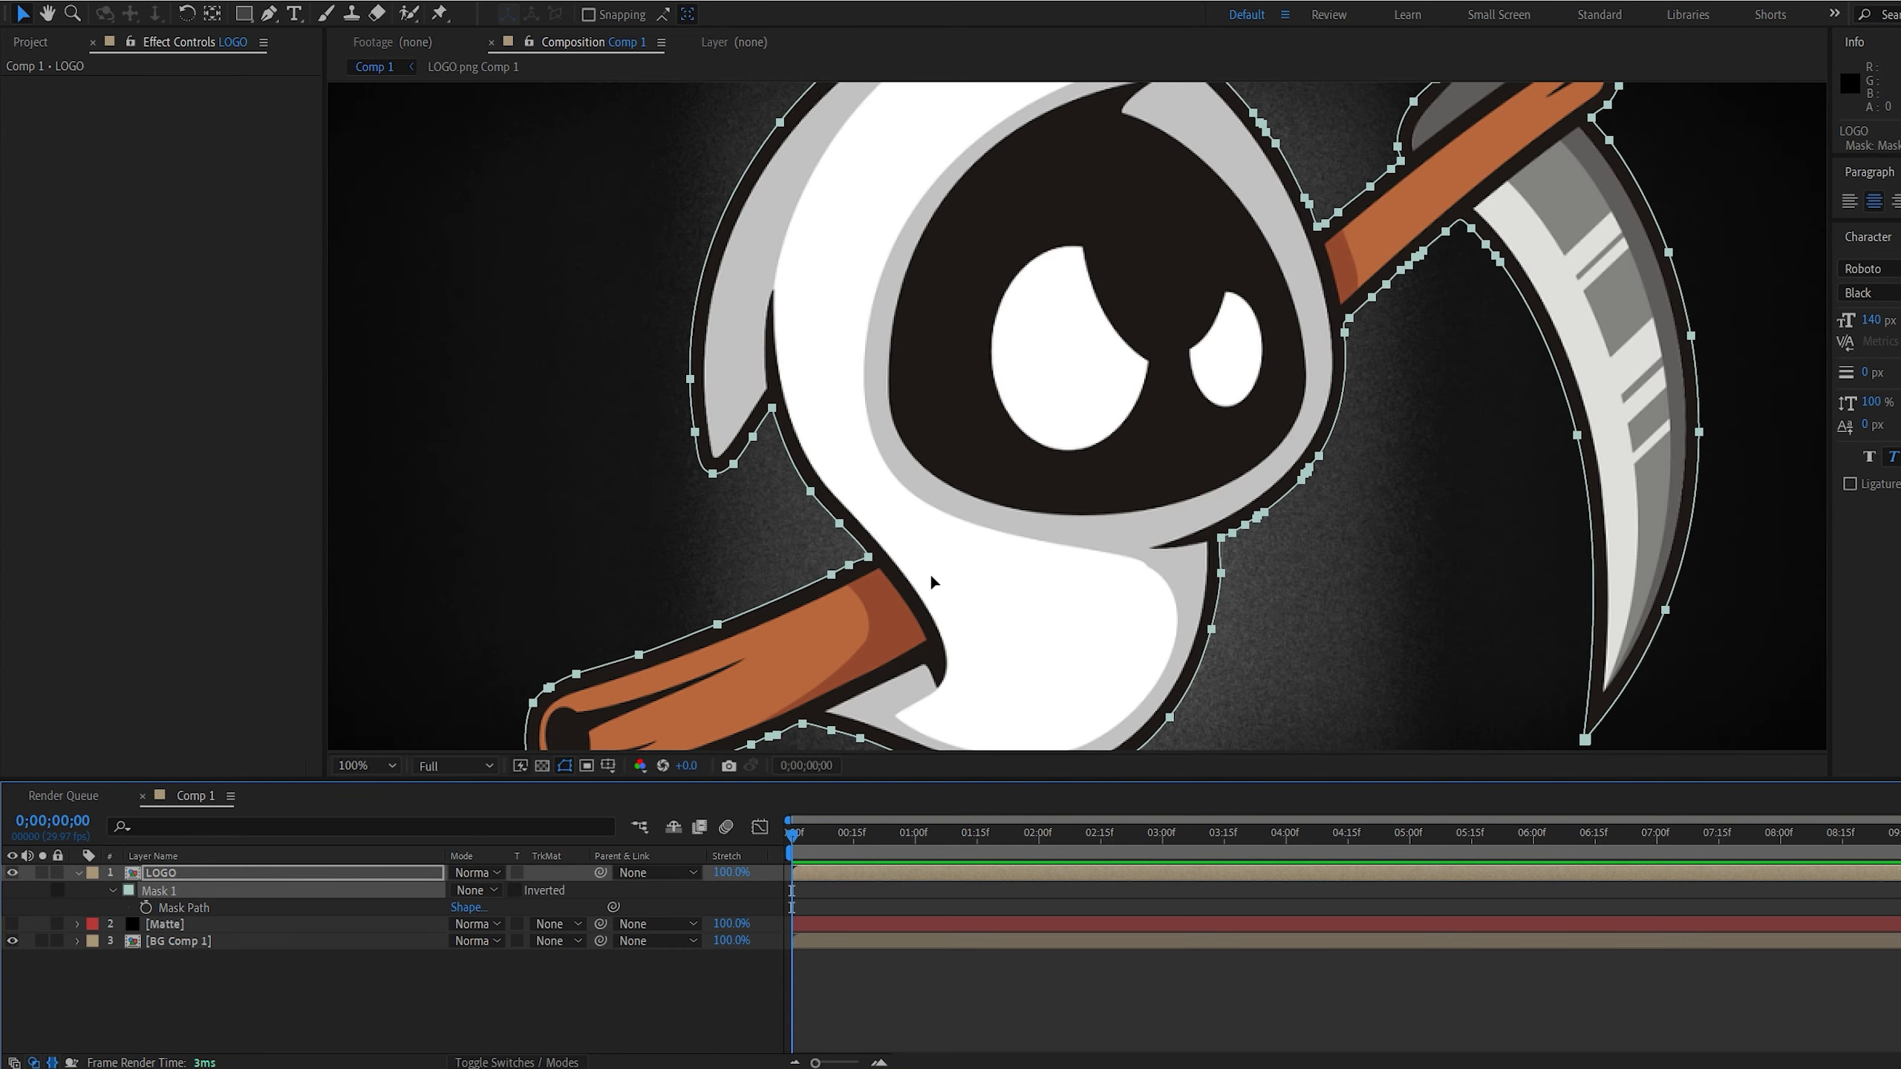
{"action": "scroll", "coordinate": [934, 575], "scroll_direction": "down", "scroll_amount": 1}
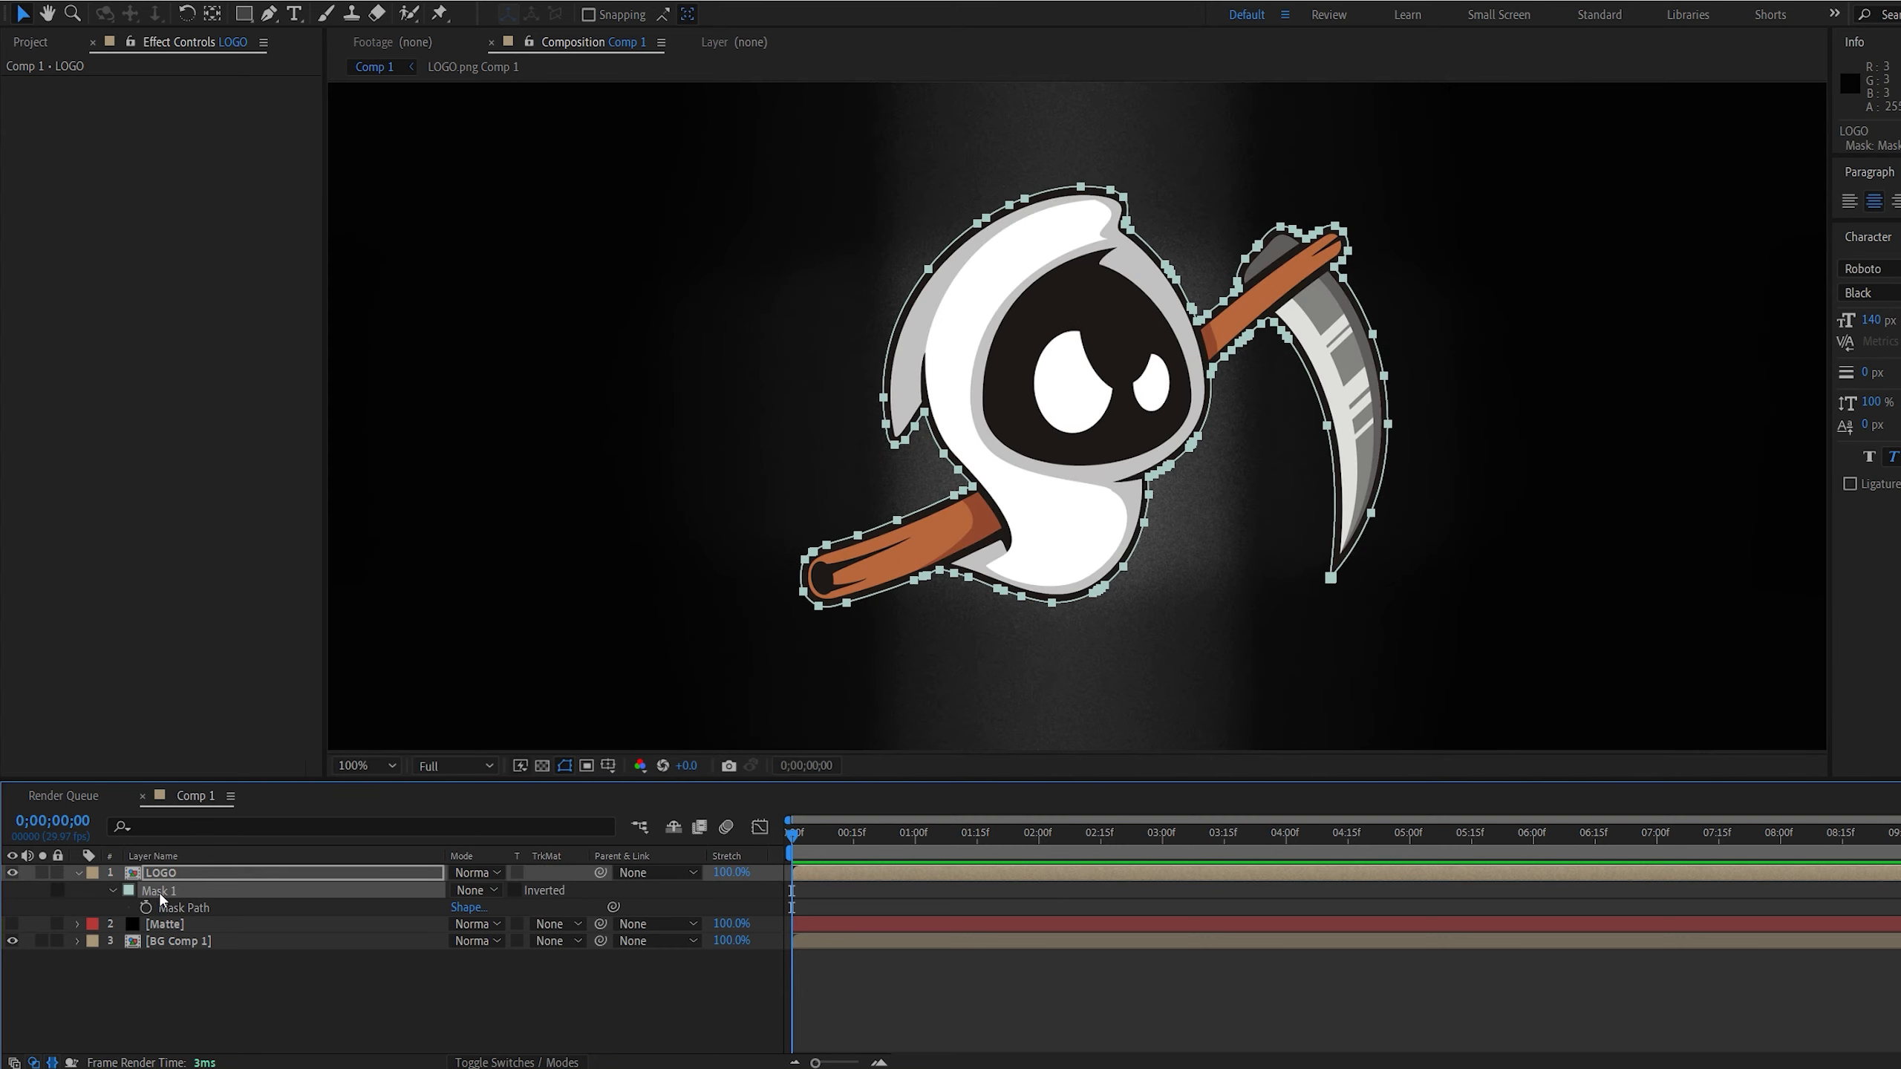
{"action": "left_click", "coordinate": [188, 922]}
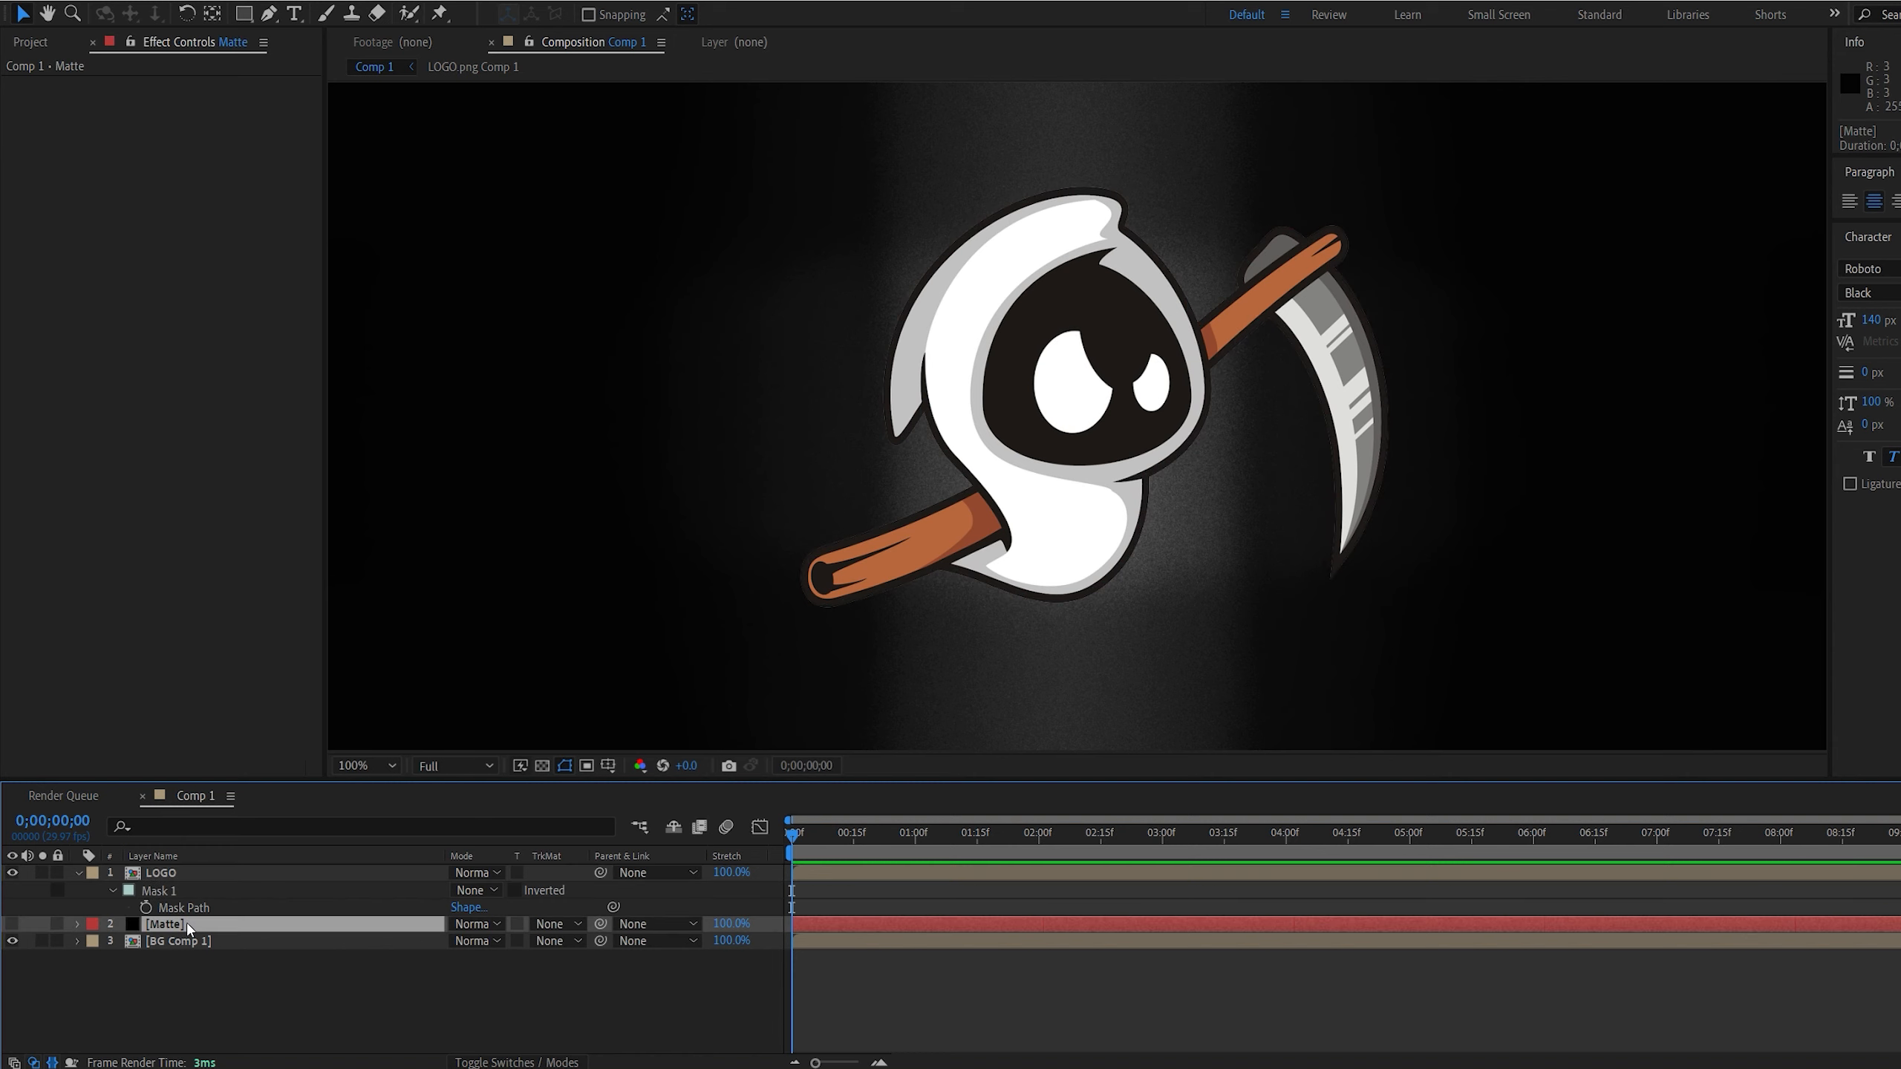
{"action": "key", "text": "ctrl+v"}
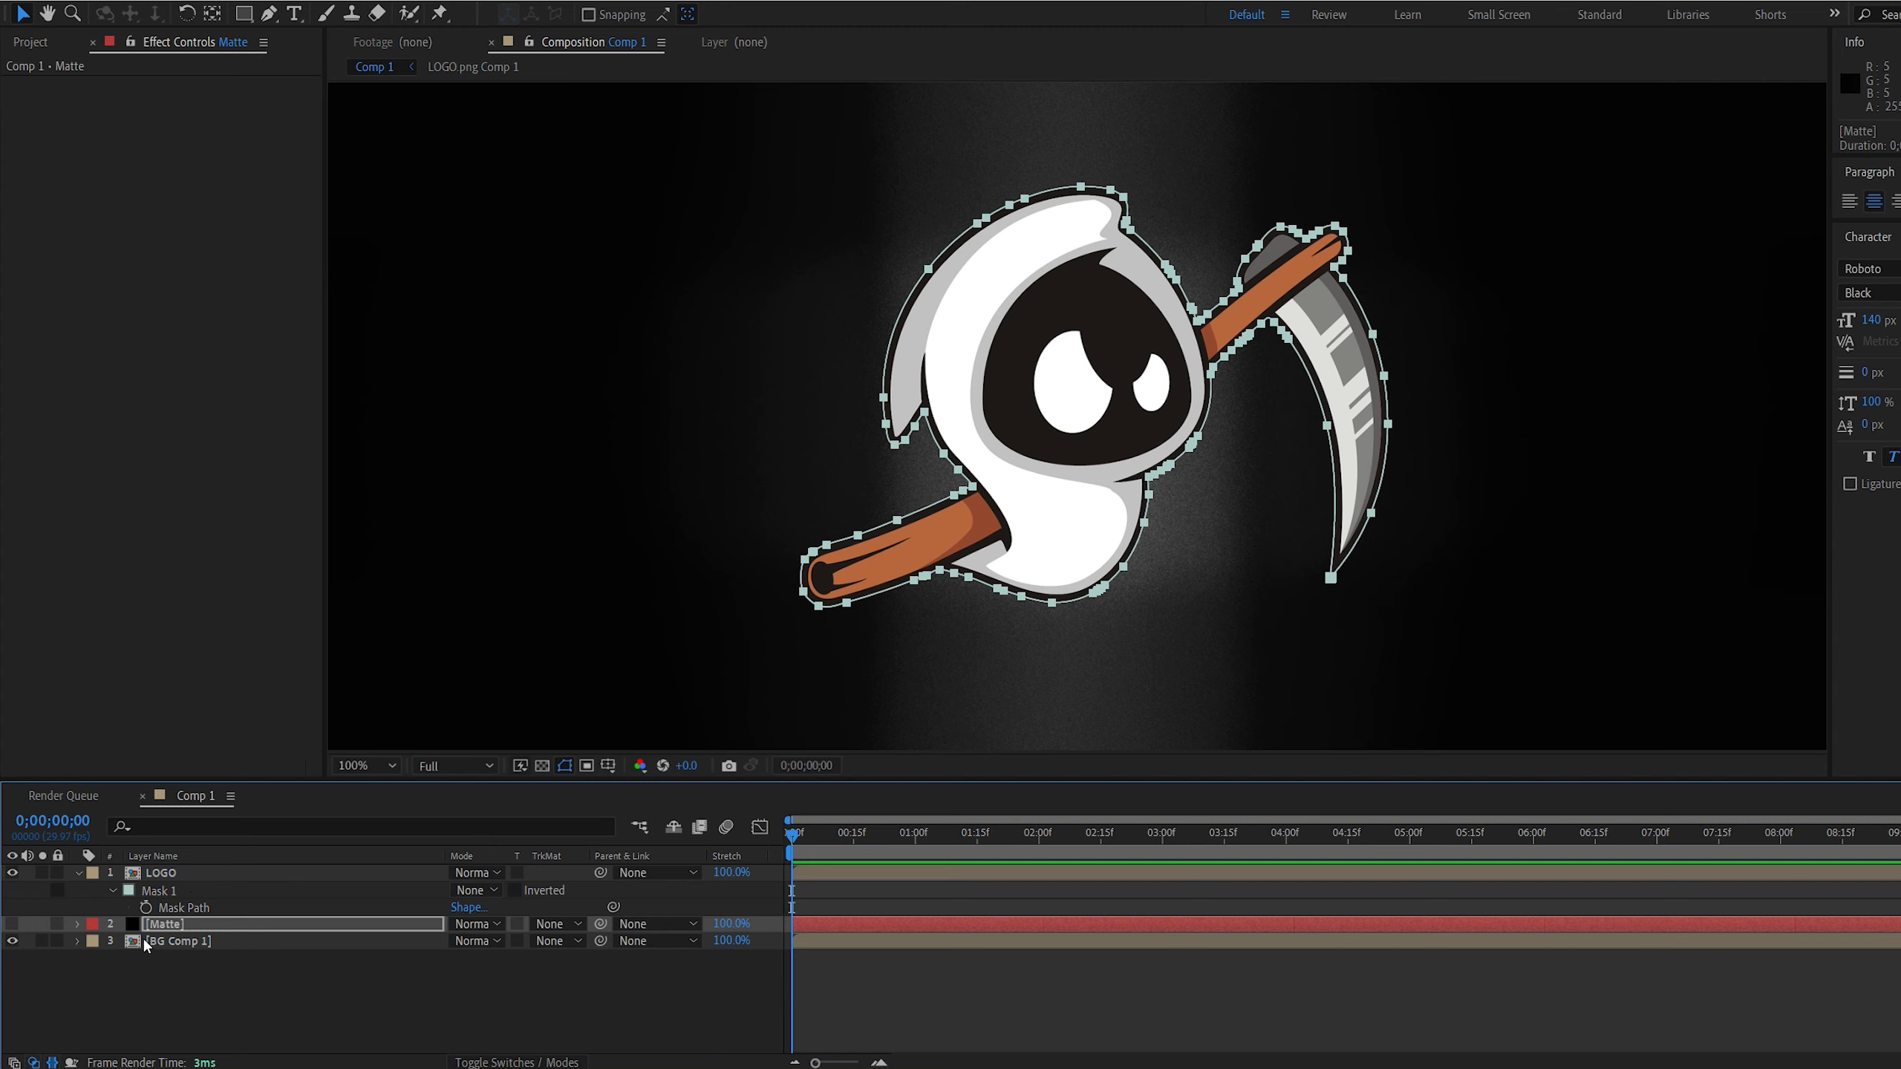
Reveal the Matte layer's mask, add a Mask Path keyframe, and move it to 0;00;01;00
{"action": "left_click", "coordinate": [195, 923]}
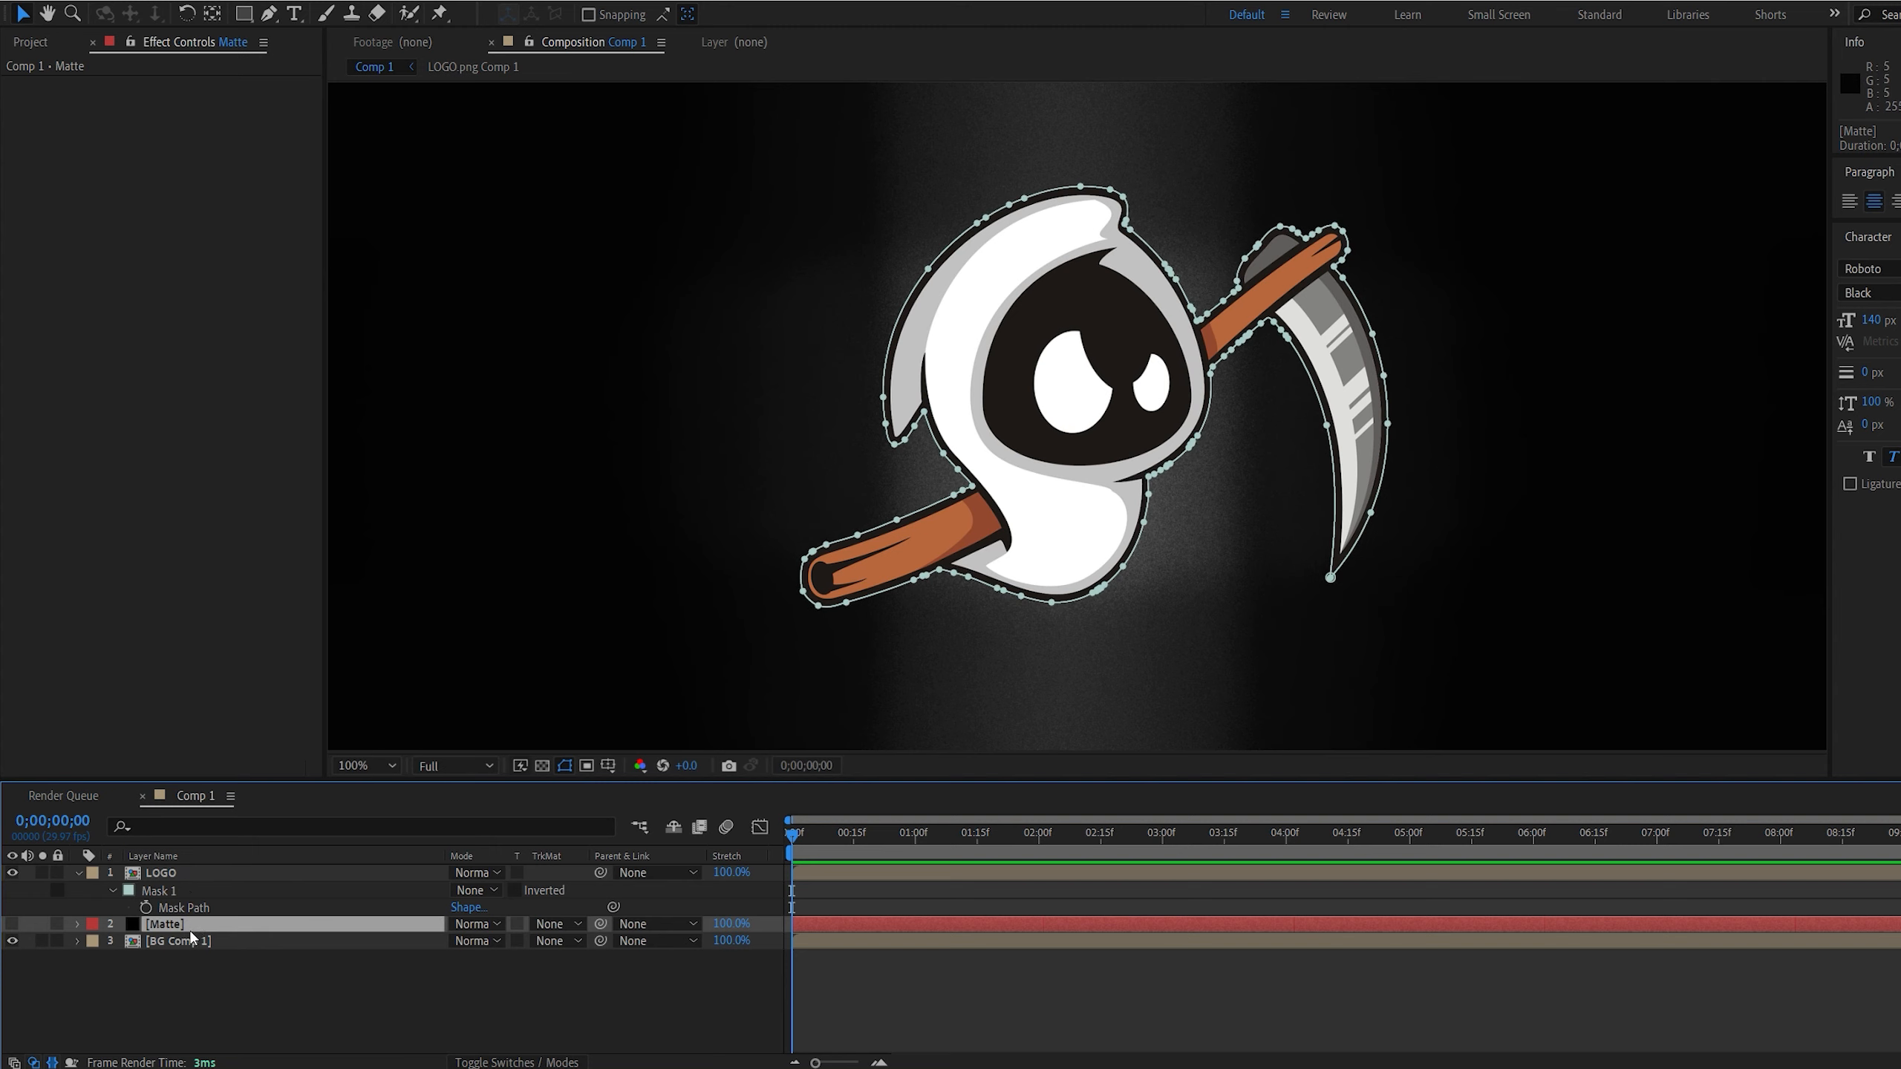
{"action": "key", "text": "m"}
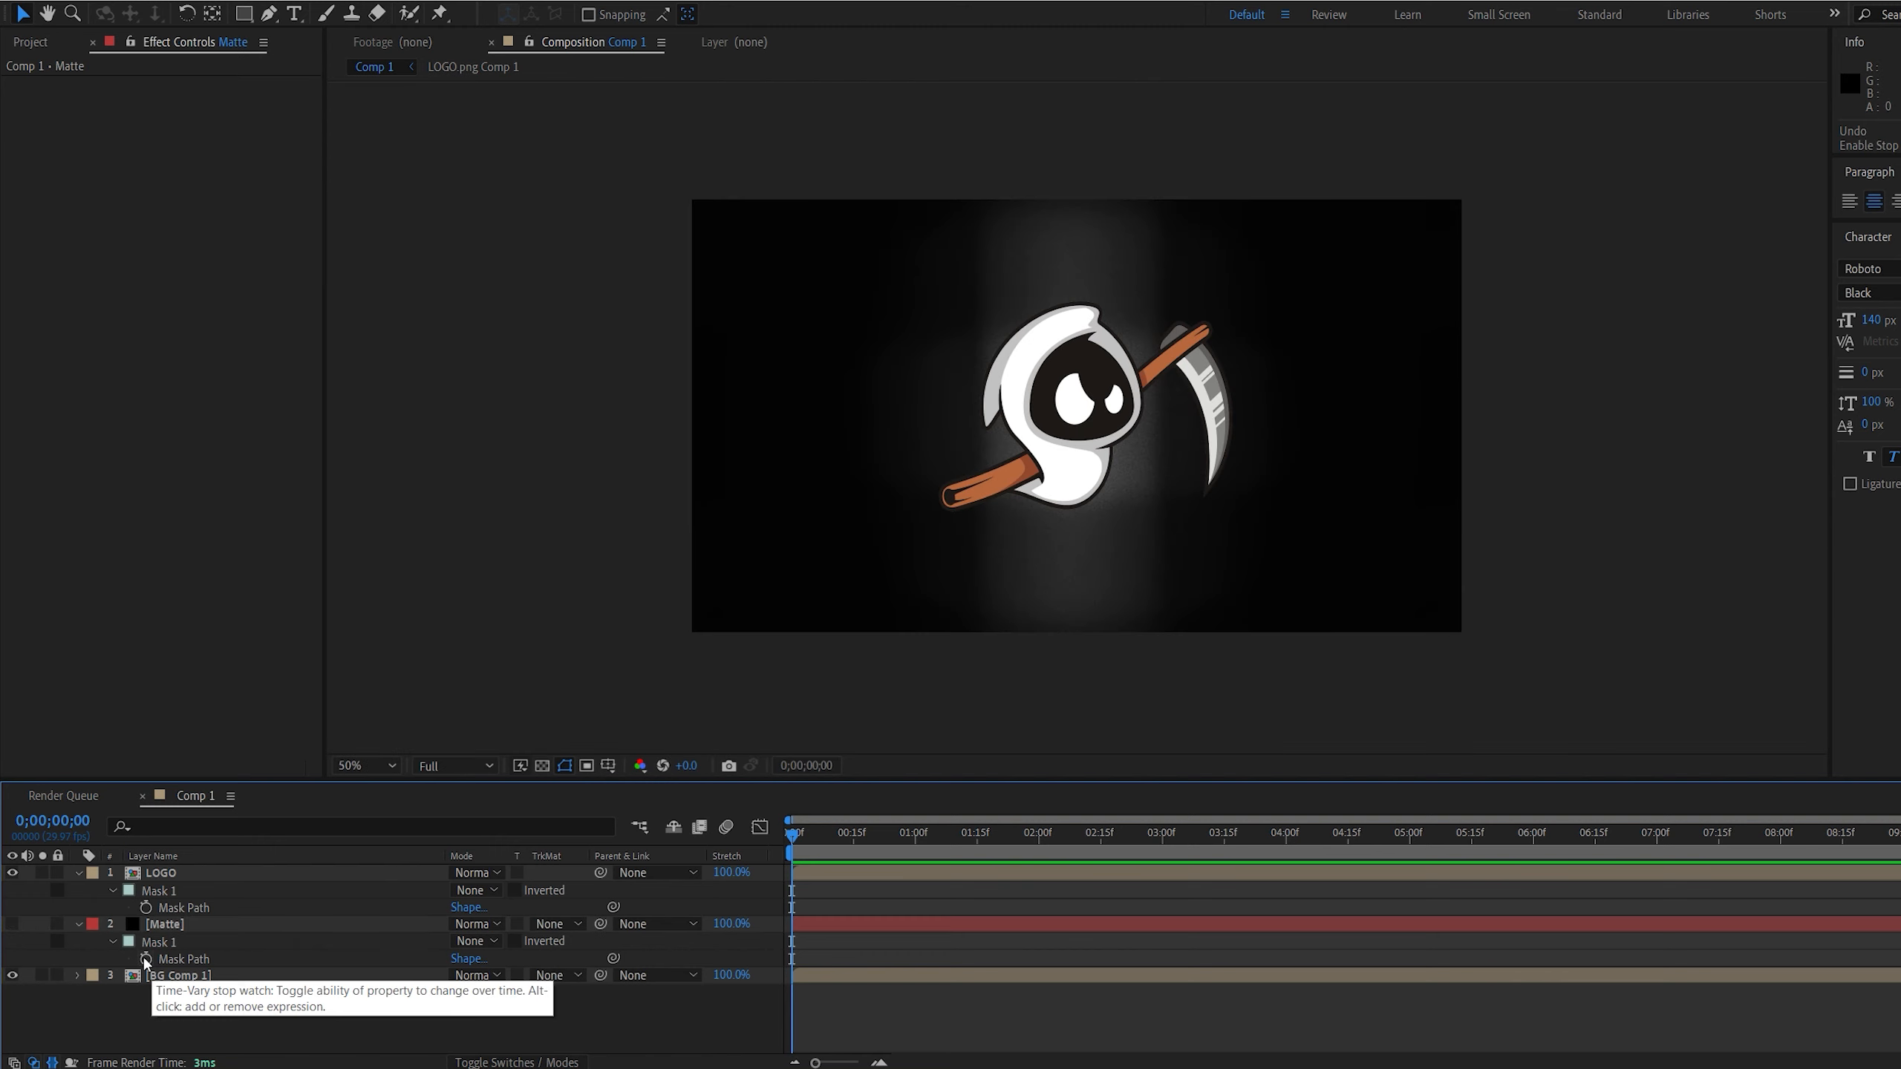
{"action": "left_click", "coordinate": [146, 959]}
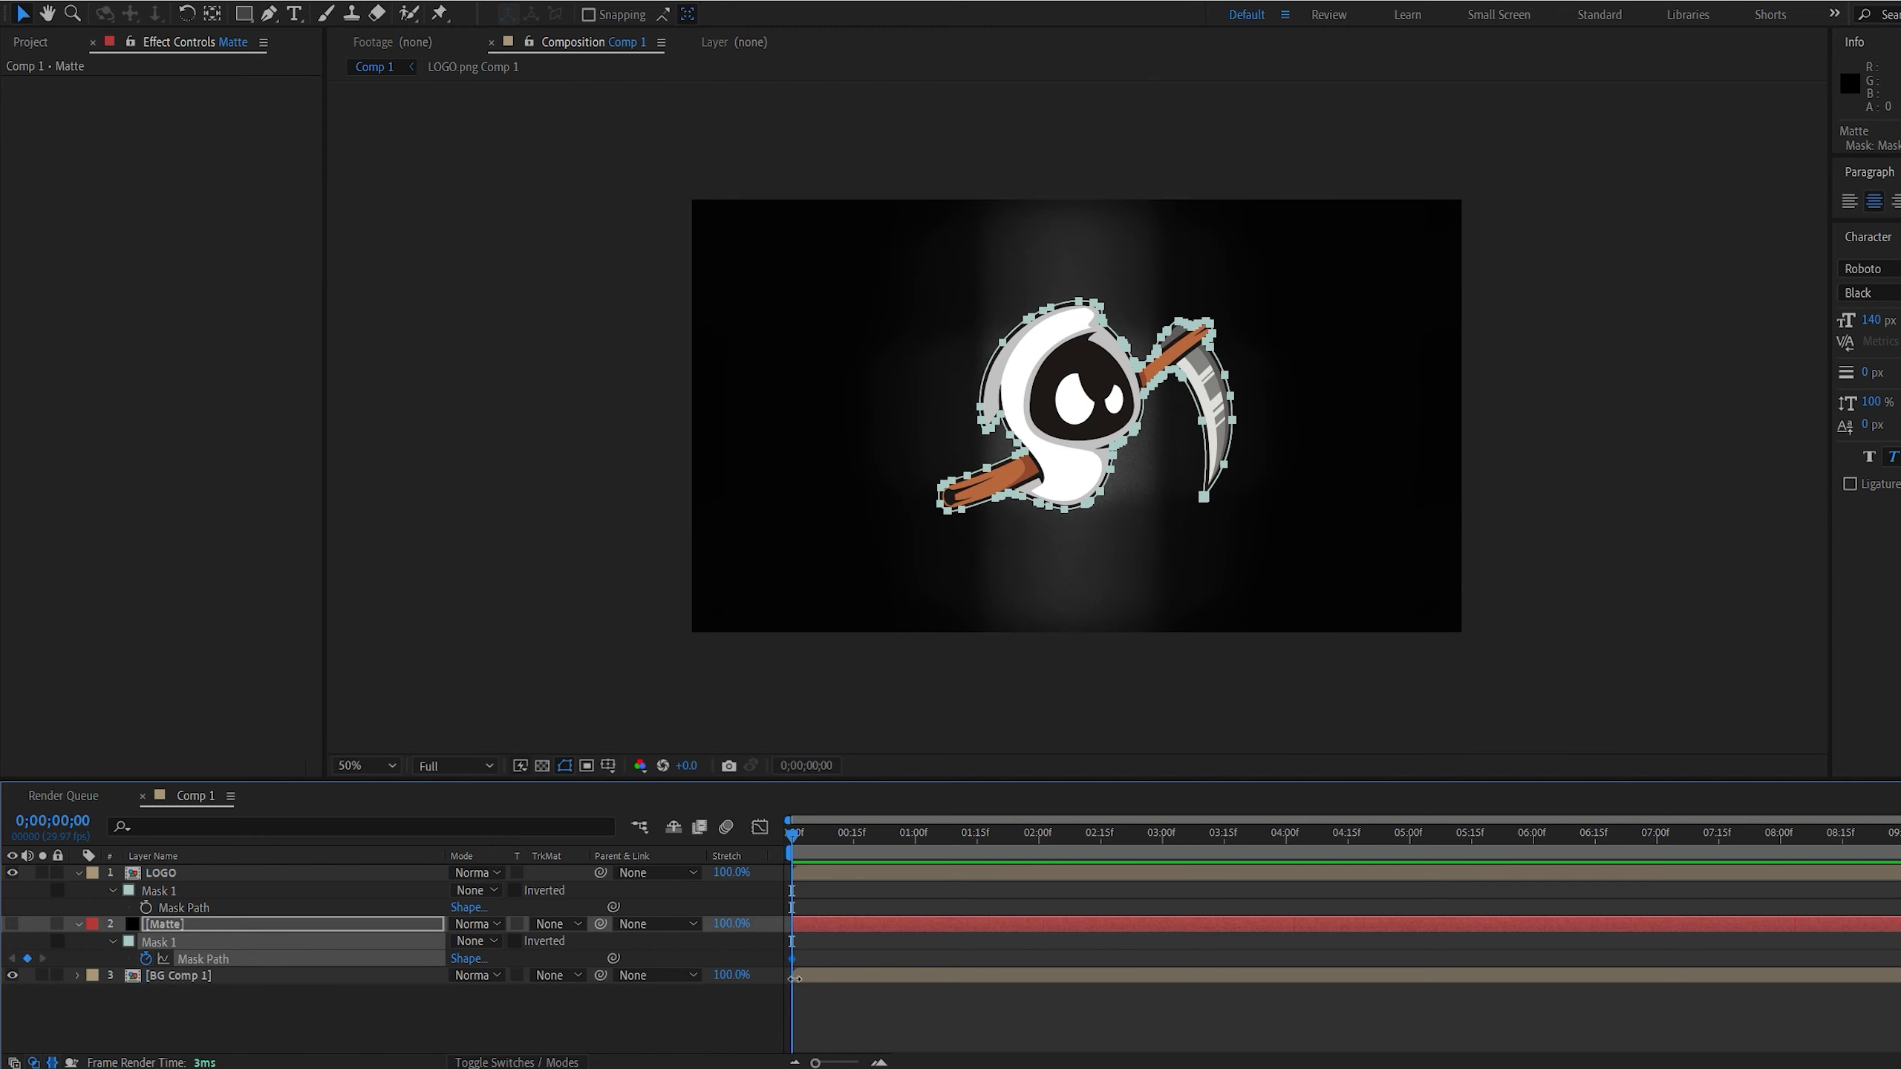
{"action": "left_click", "coordinate": [912, 840]}
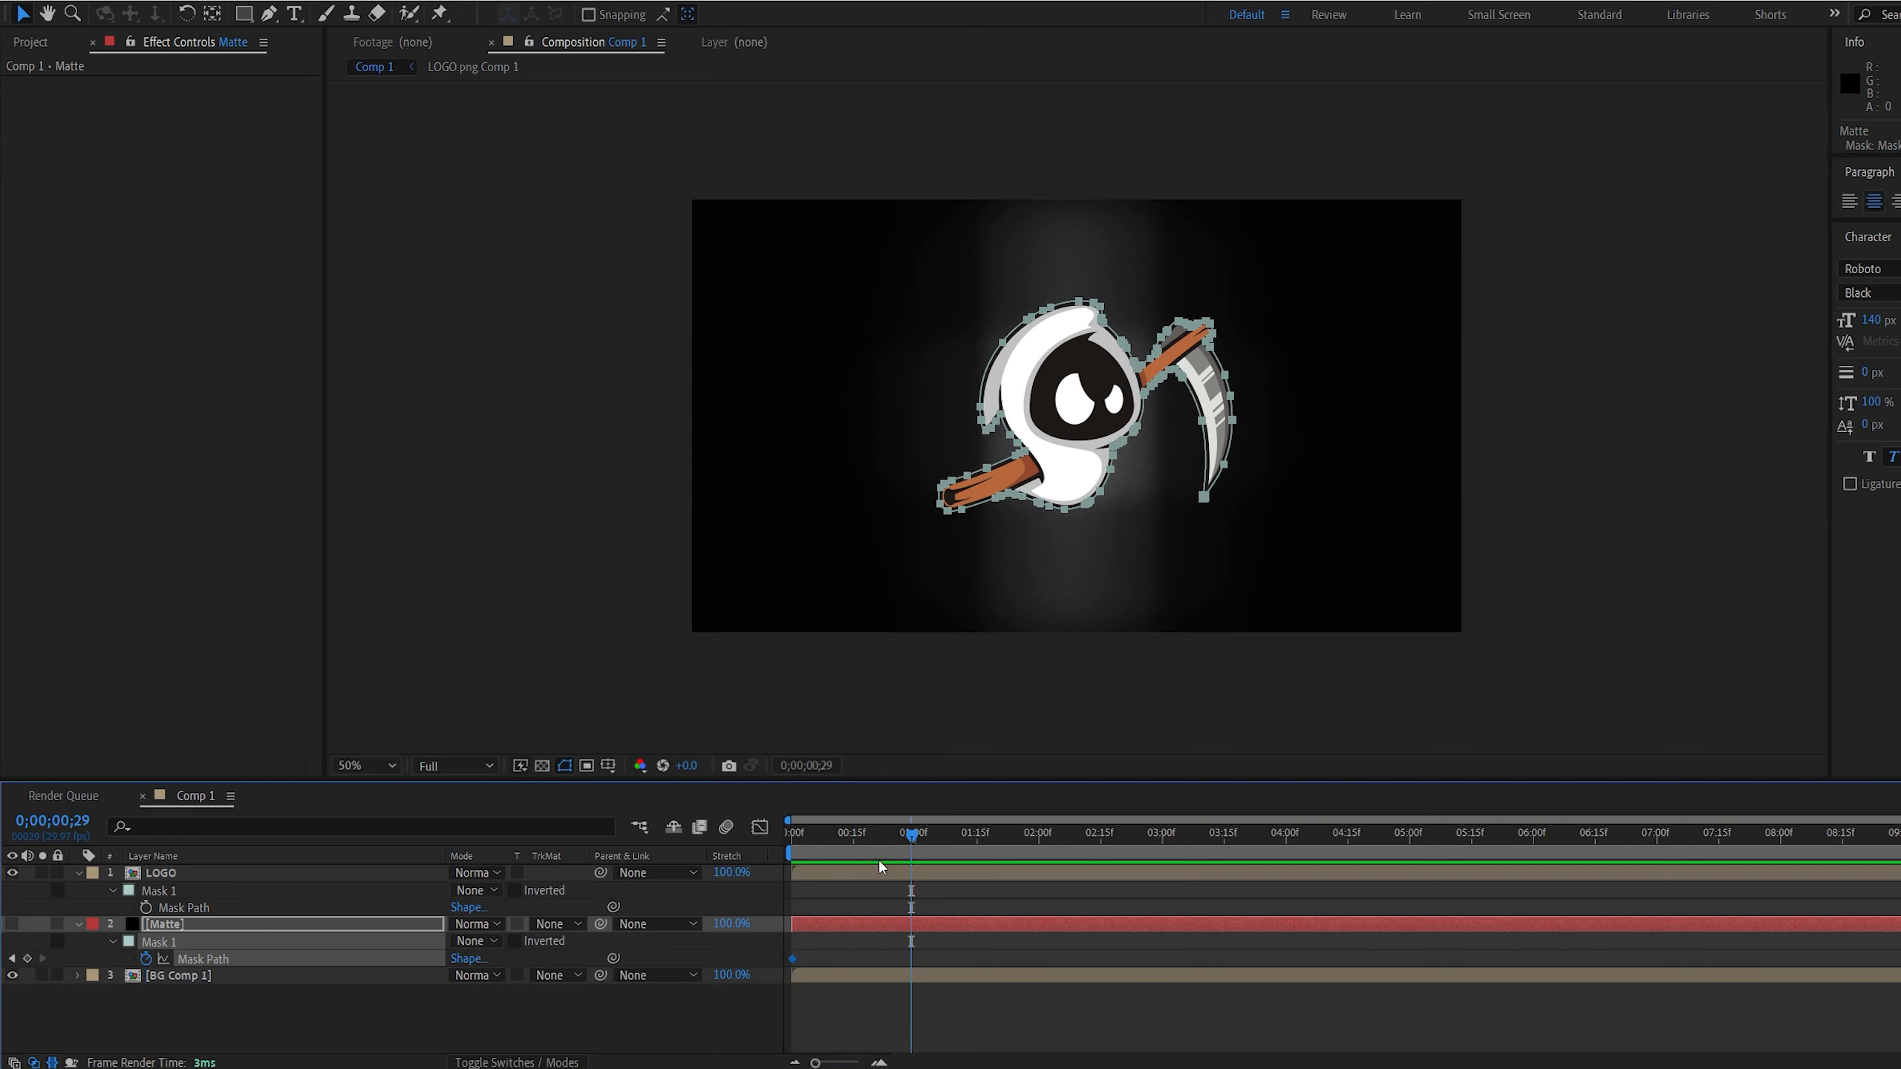
{"action": "left_click_drag", "start_coordinate": [792, 960], "coordinate": [915, 960]}
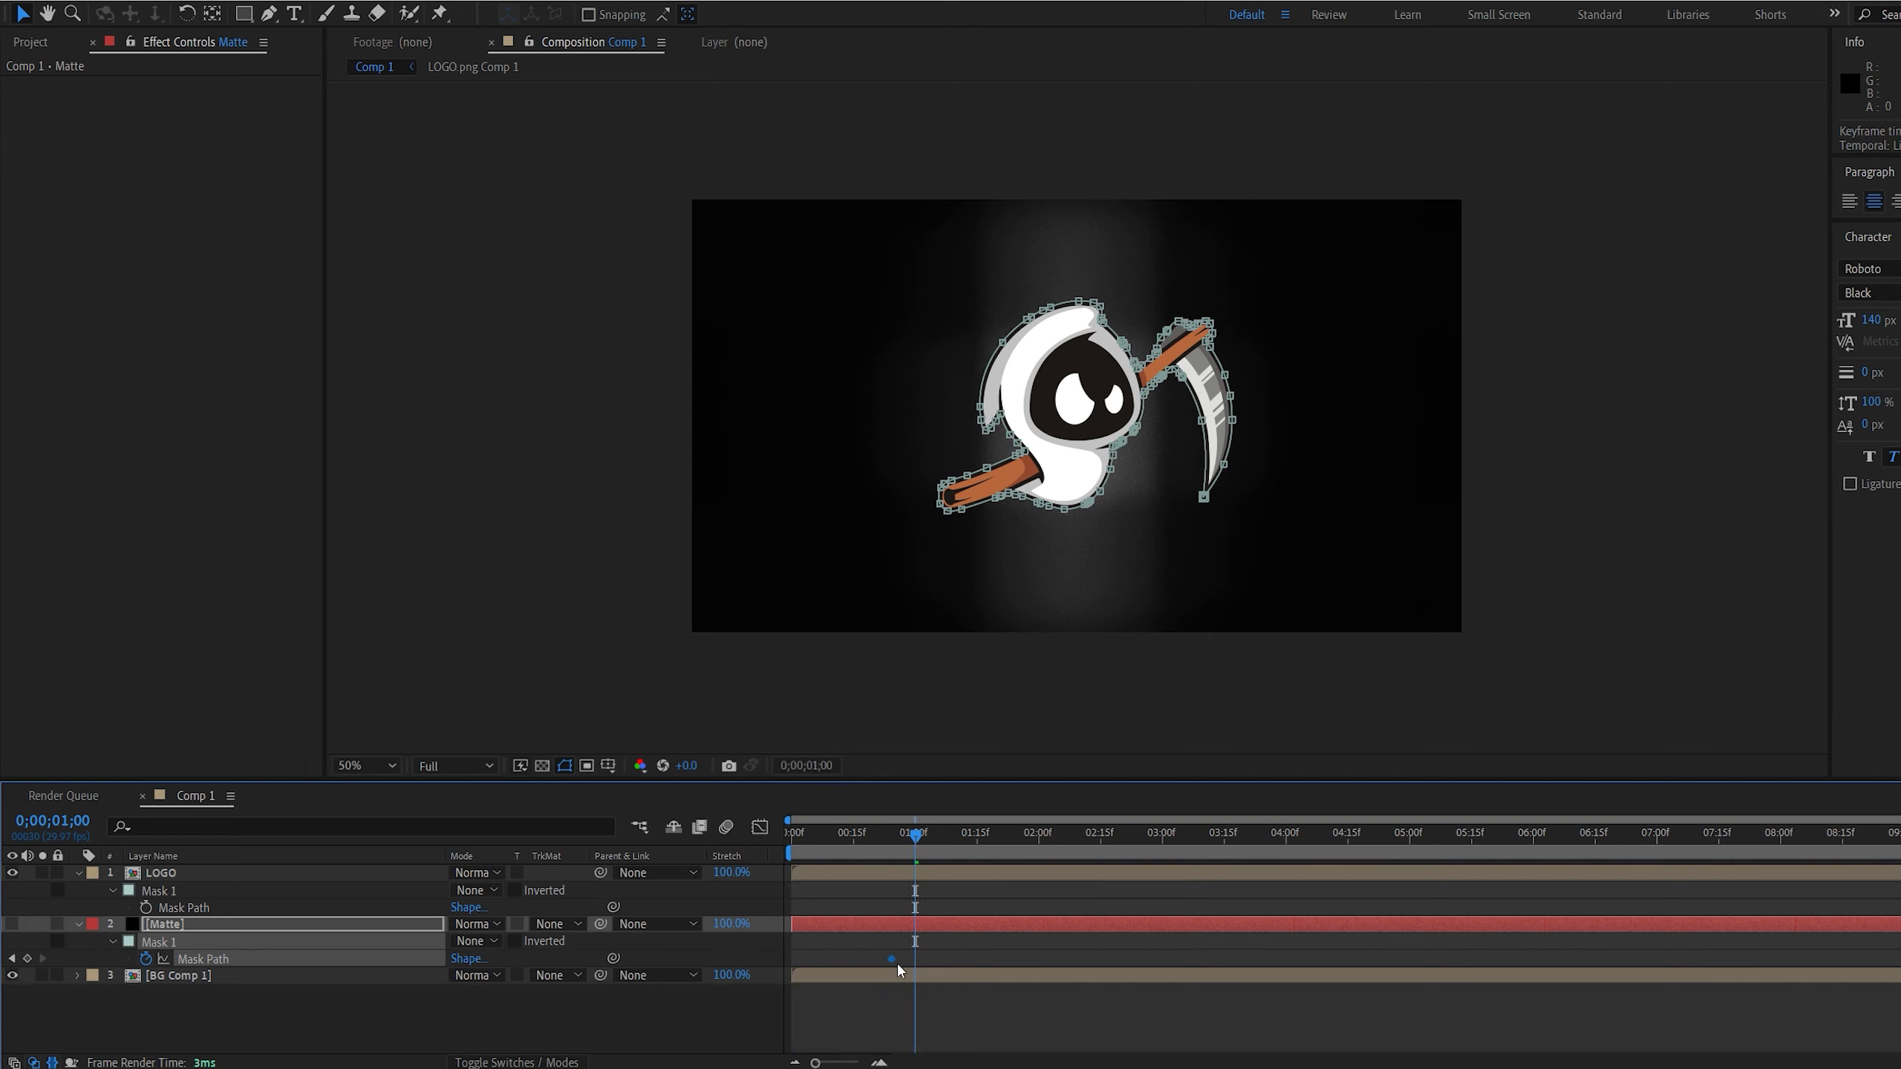
At frame 0, scale the Matte mask up with free transform until it extends far beyond the composition frame
{"action": "left_click", "coordinate": [849, 834]}
{"action": "key", "text": "Home"}
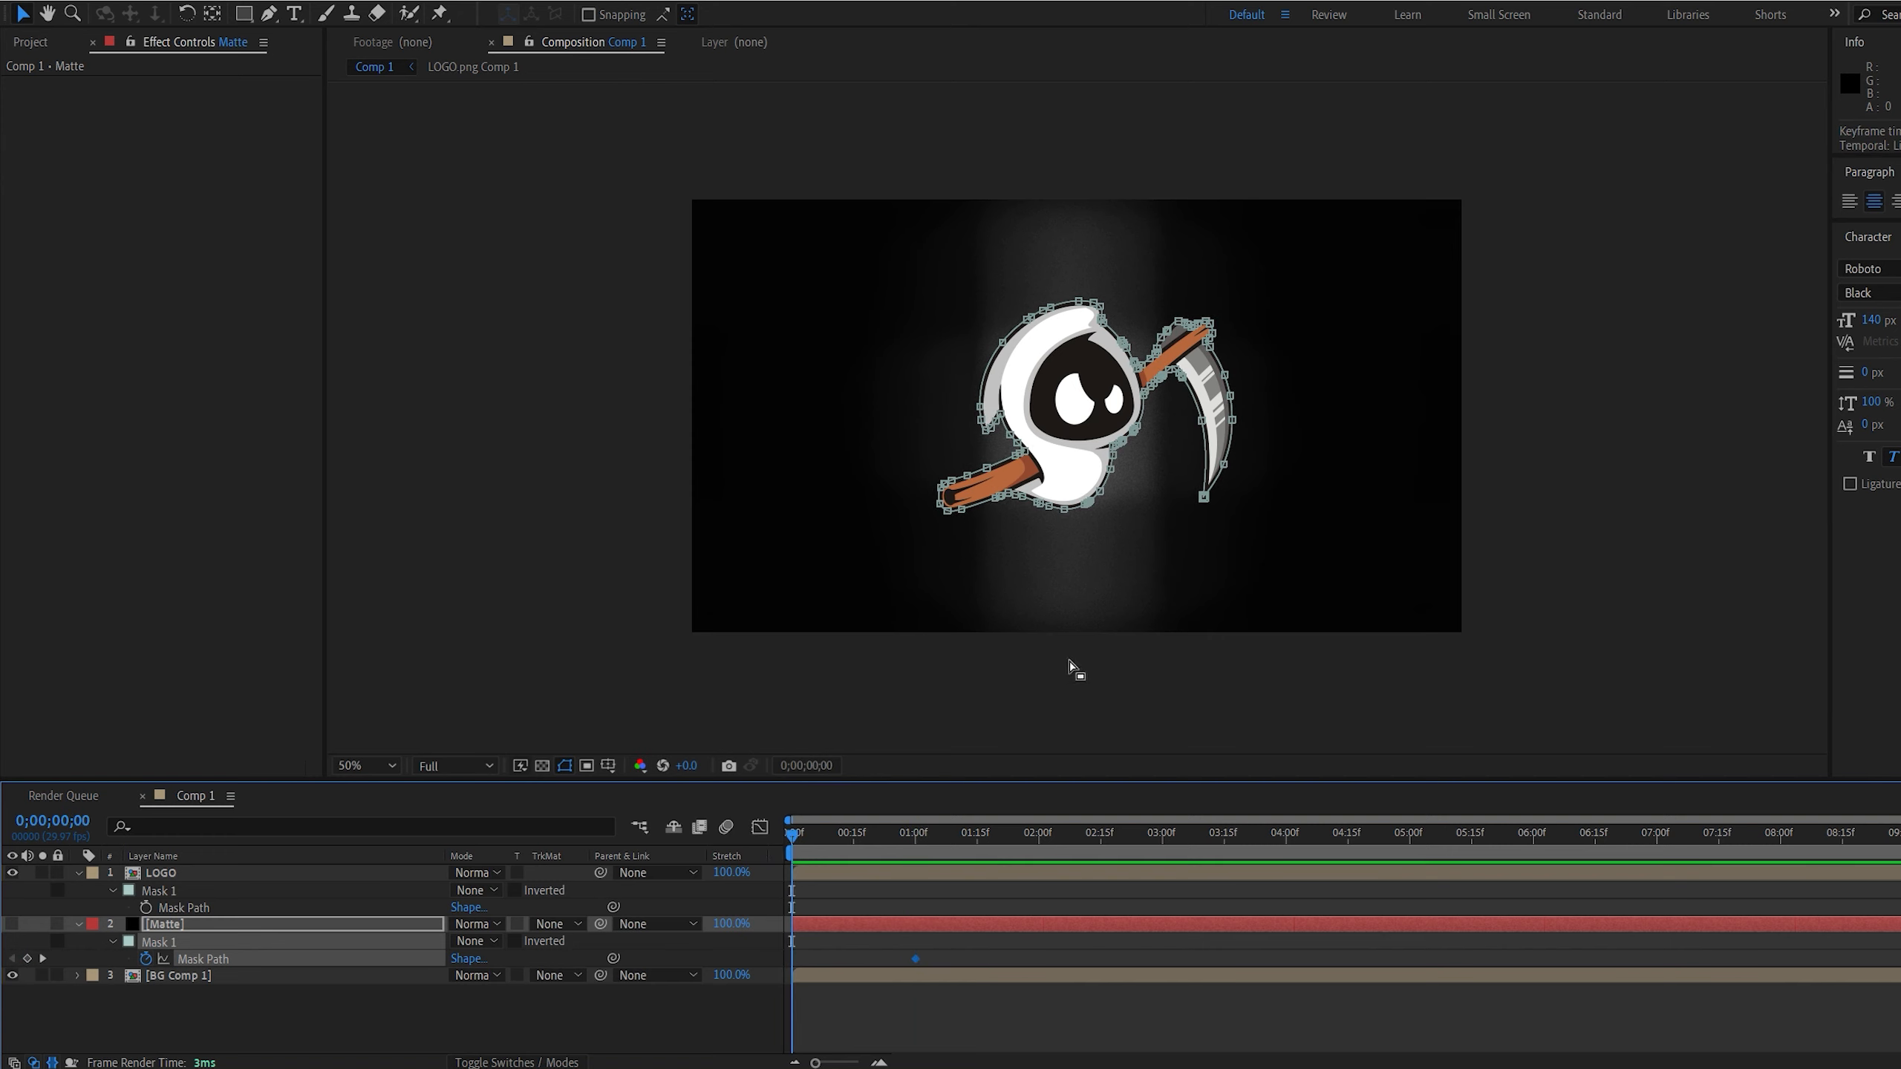
{"action": "double_click", "coordinate": [1092, 511]}
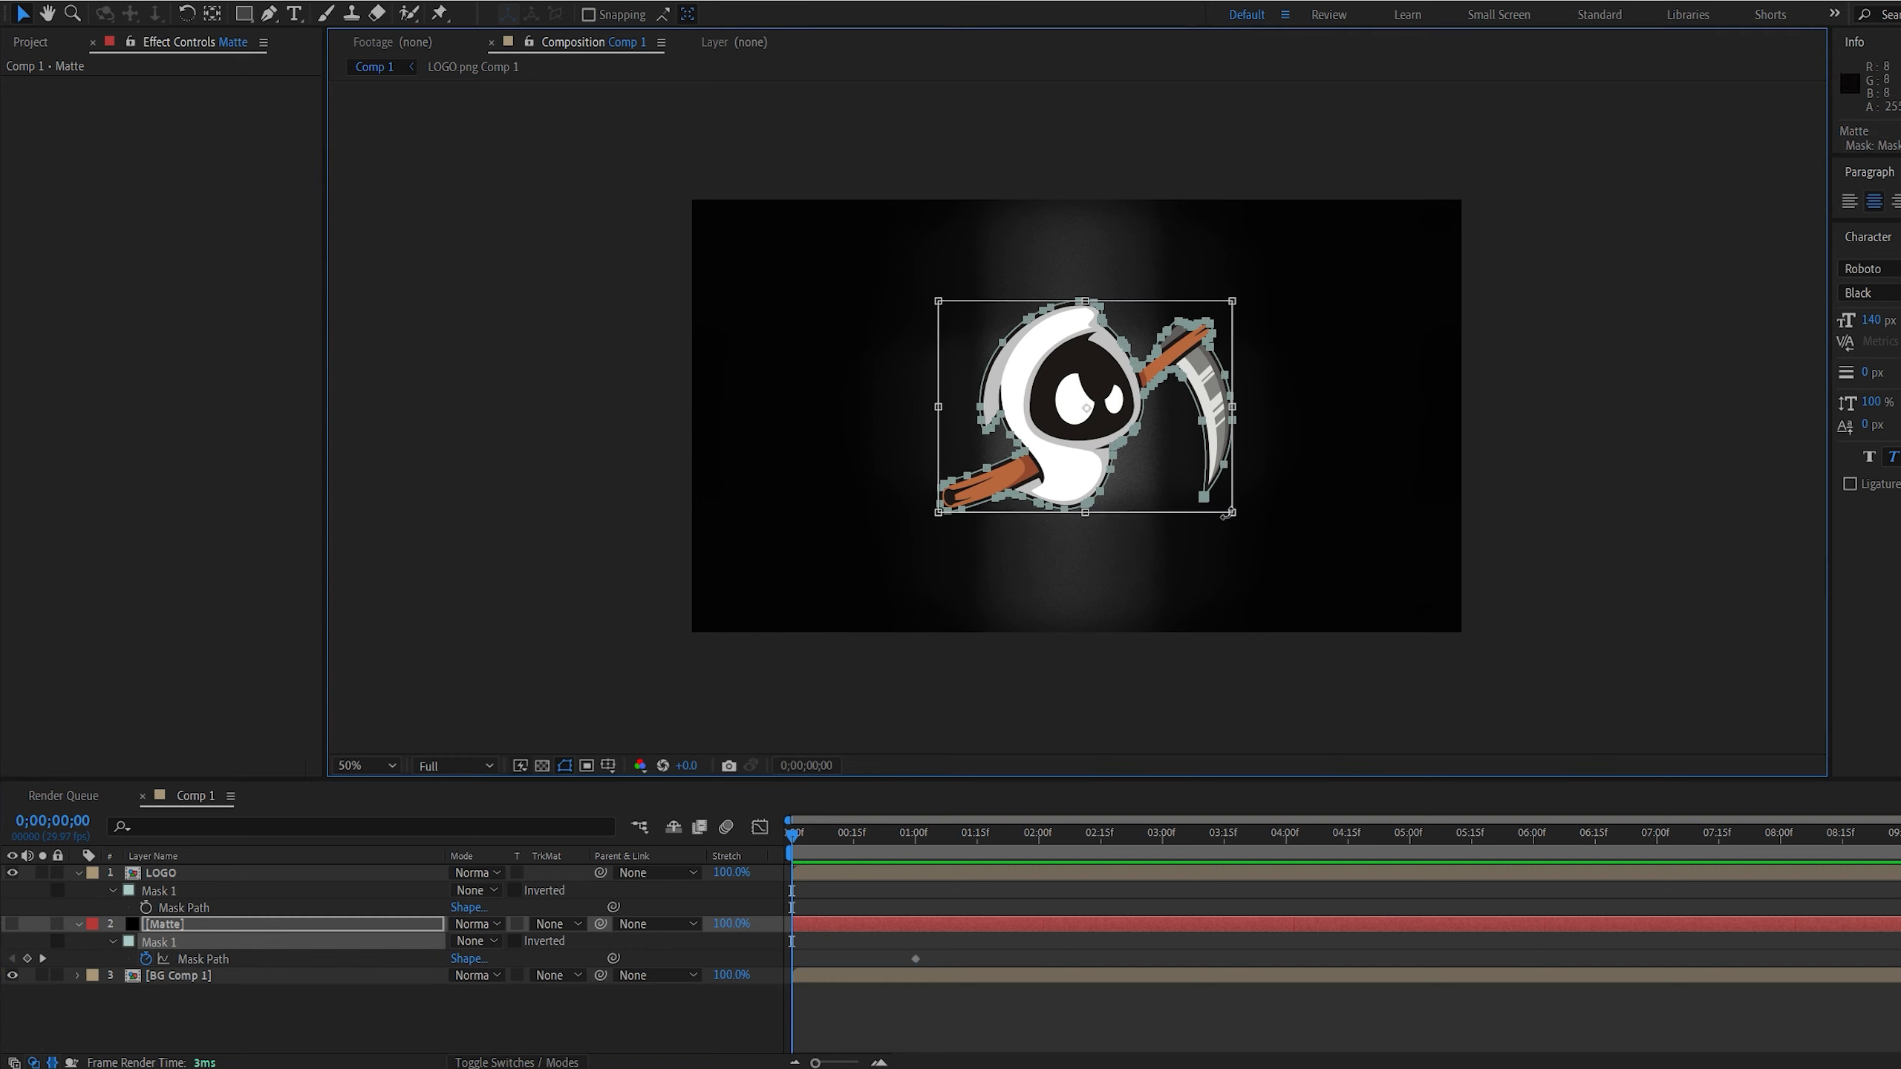
{"action": "key", "text": "ctrl+z"}
{"action": "left_click_drag", "start_coordinate": [1233, 513], "coordinate": [1900, 1068]}
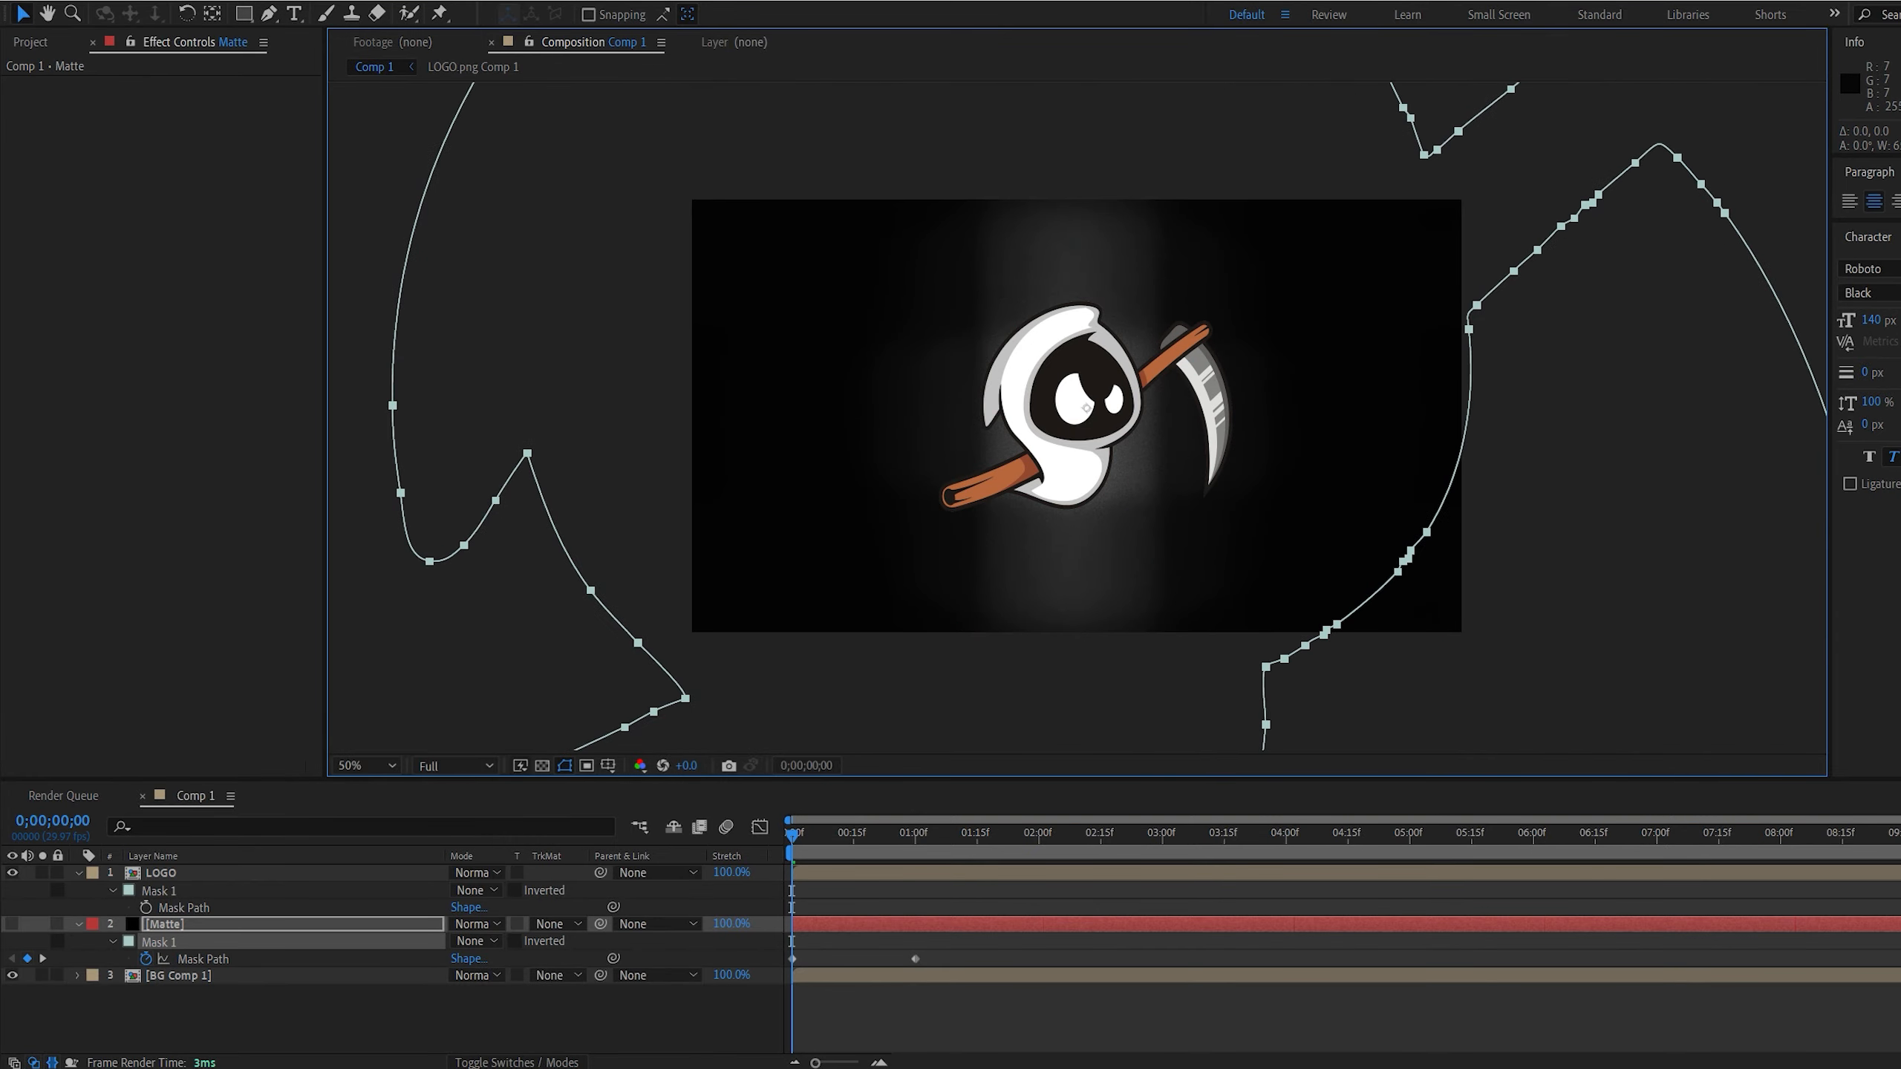
{"action": "key", "text": "comma"}
{"action": "left_click_drag", "start_coordinate": [1265, 518], "coordinate": [1133, 335]}
{"action": "left_click_drag", "start_coordinate": [1437, 577], "coordinate": [1607, 703]}
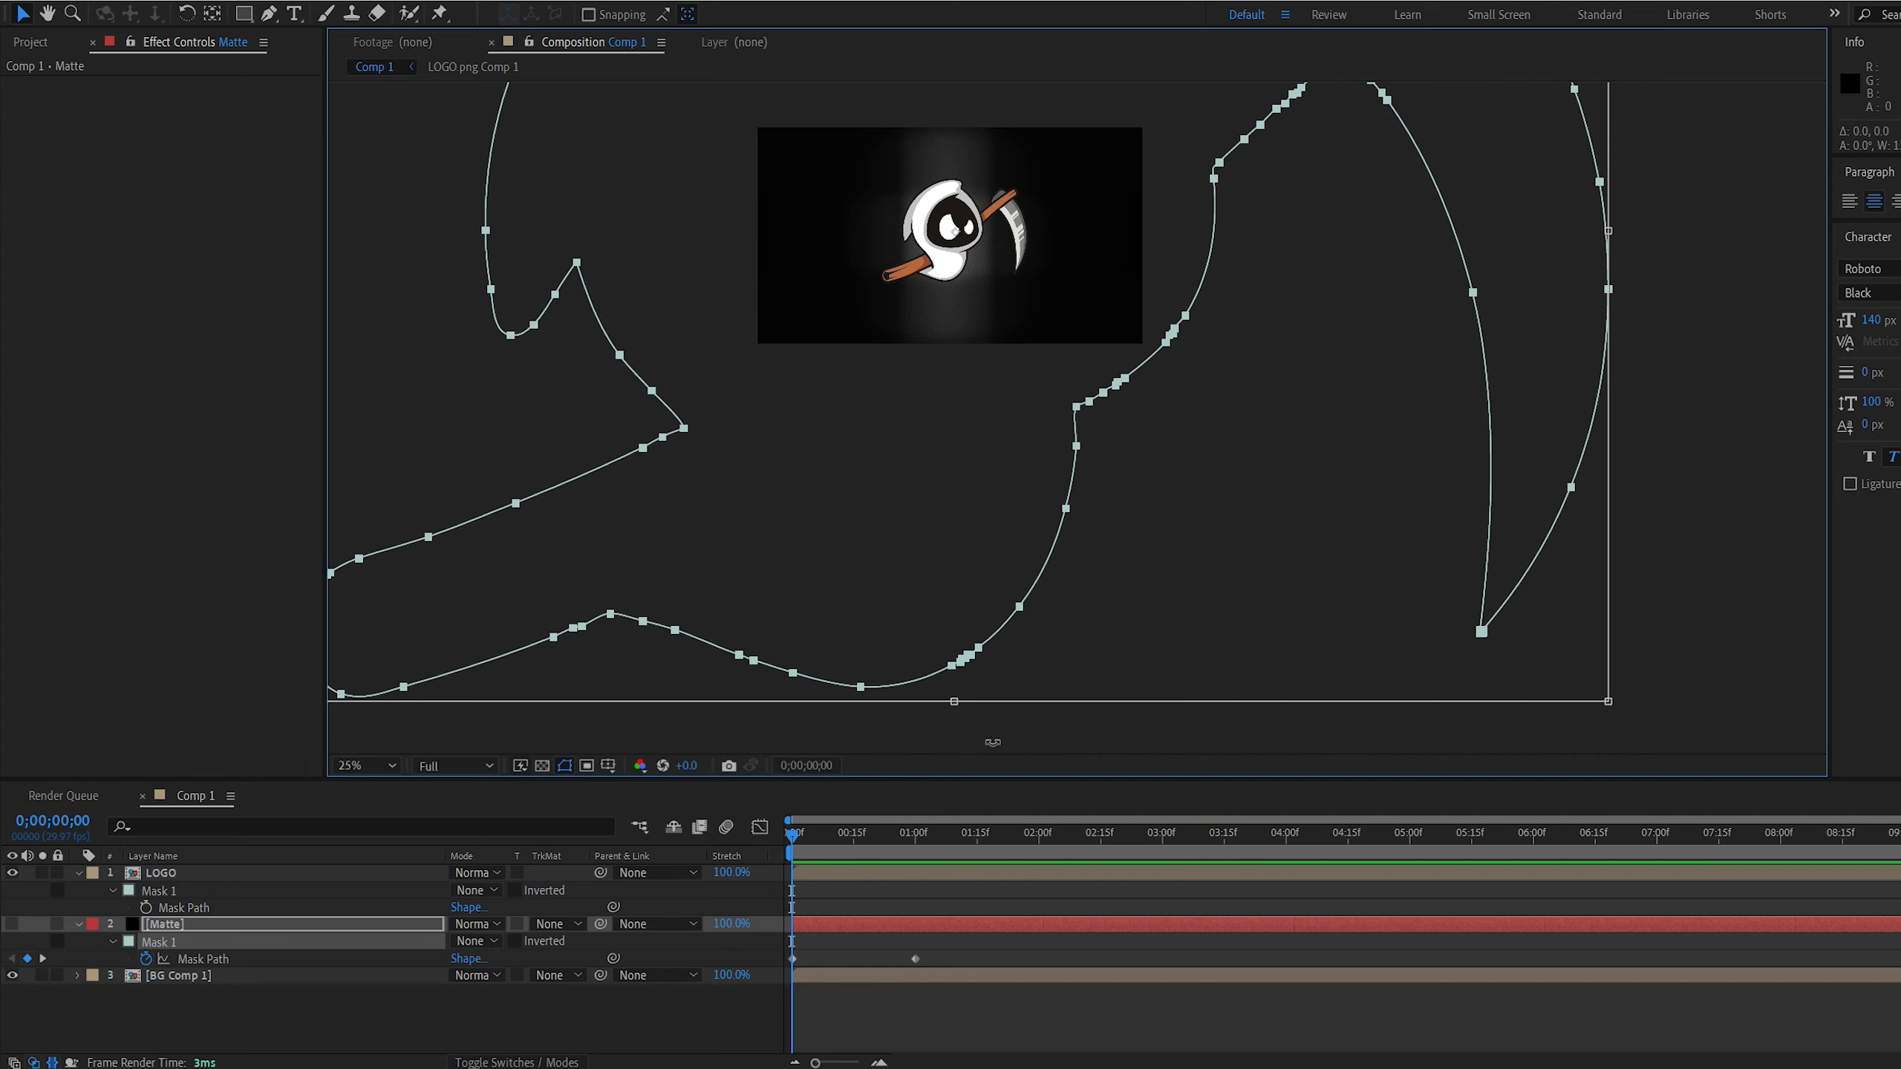
{"action": "left_click", "coordinate": [715, 1001]}
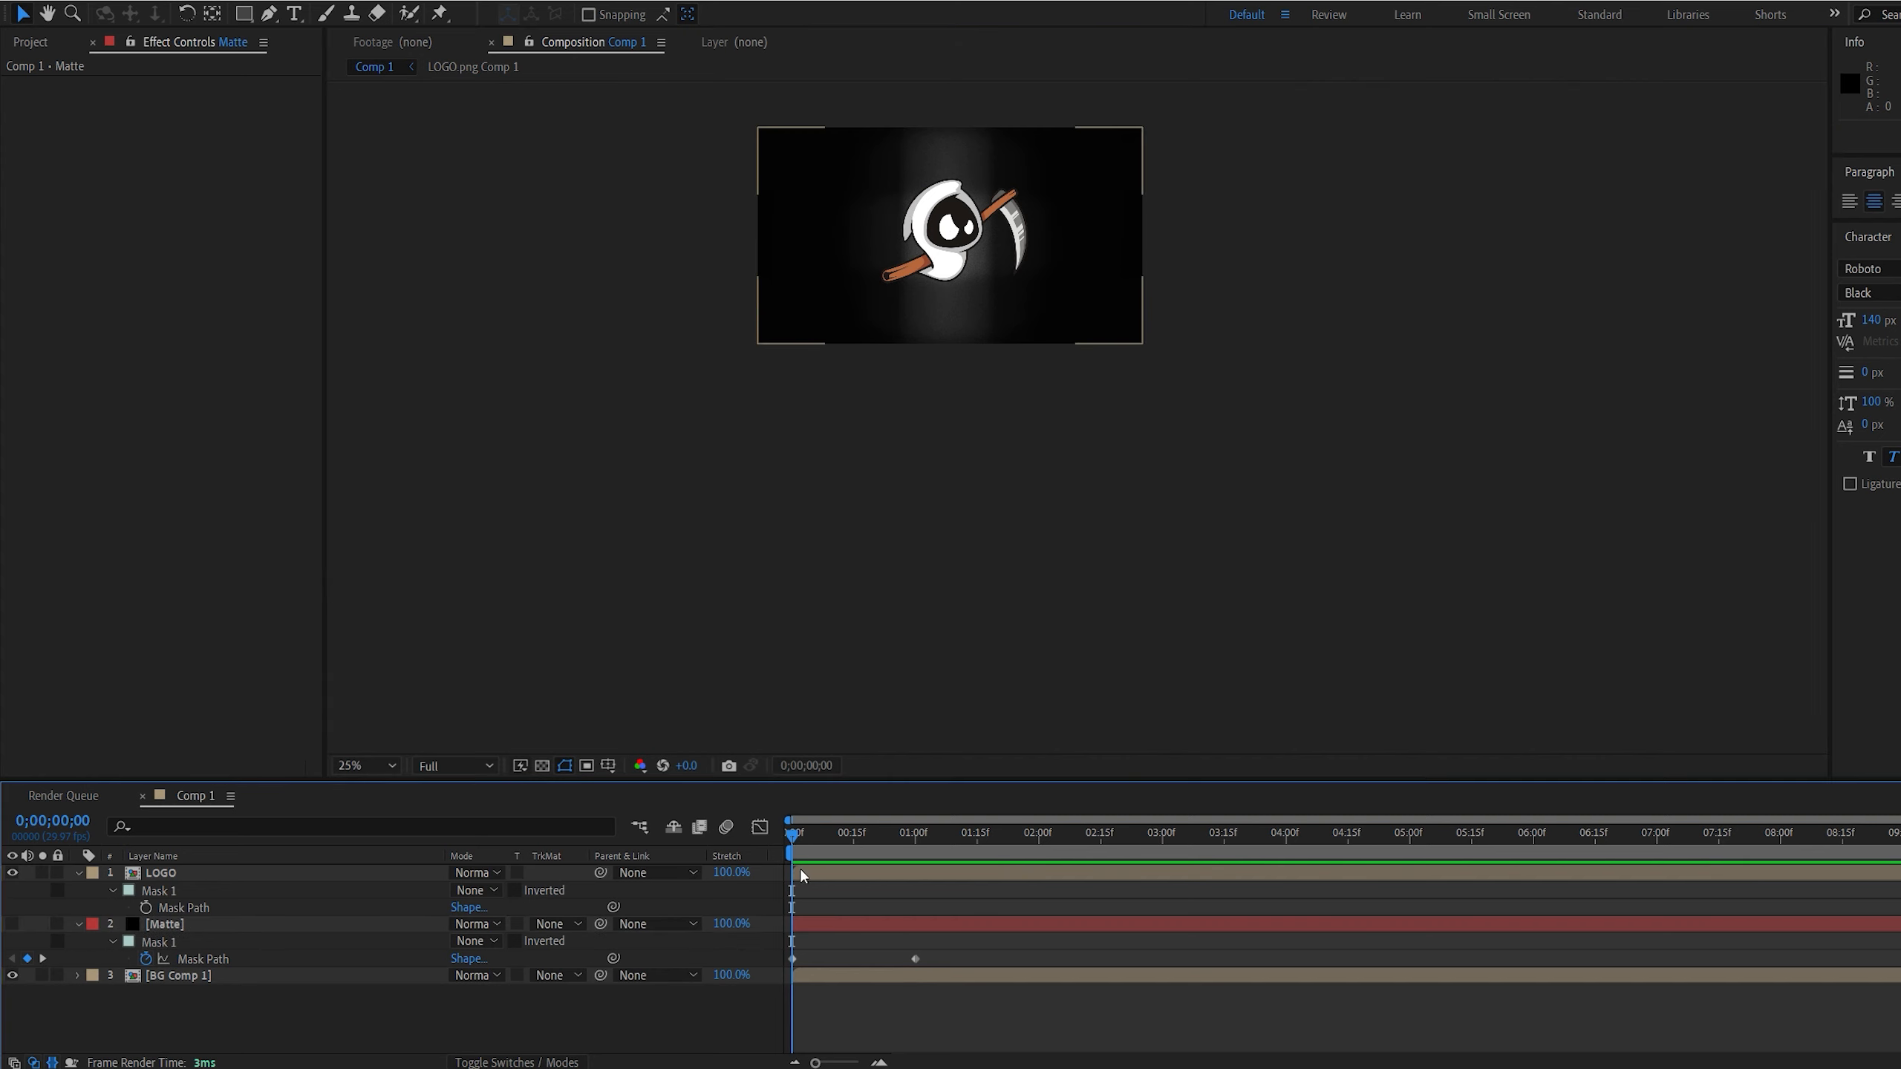
Select both Mask Path keyframes on the Matte layer and reshape their speed curve in the graph editor
{"action": "left_click", "coordinate": [809, 921]}
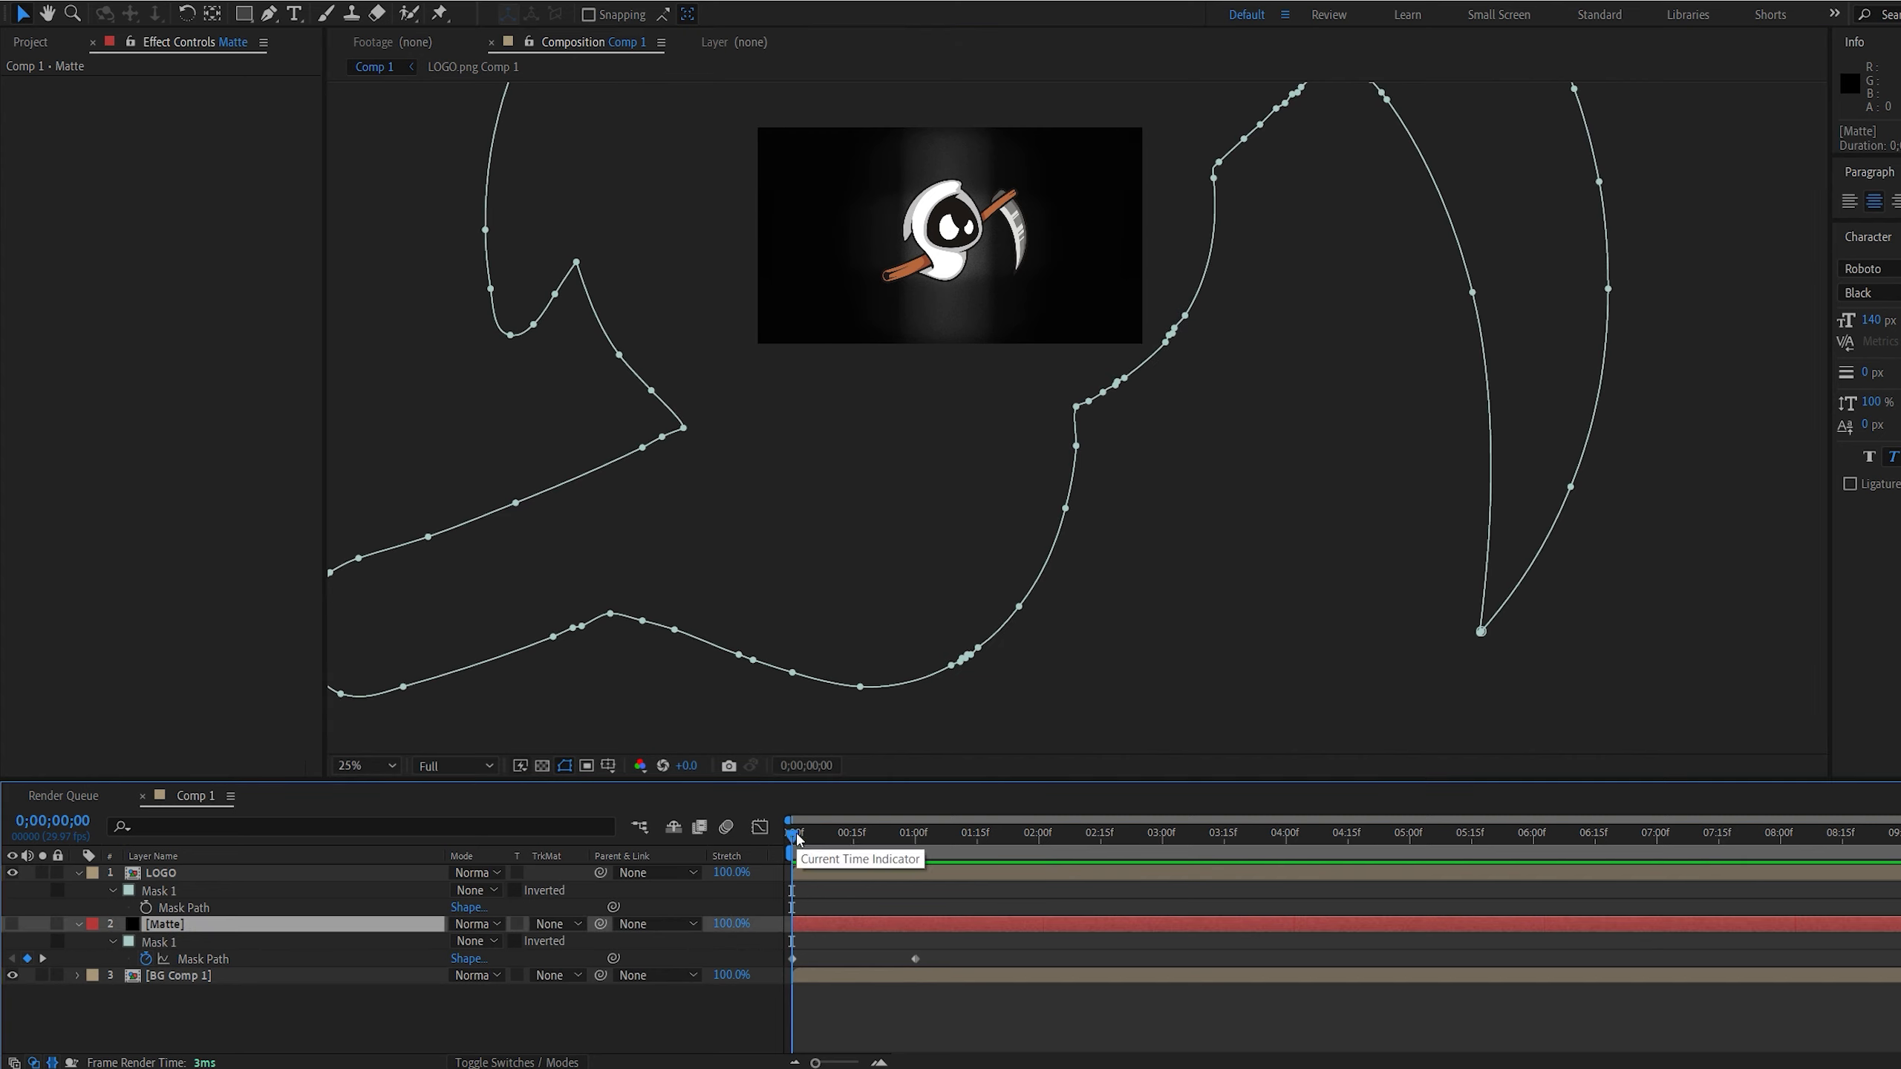
{"action": "left_click_drag", "start_coordinate": [796, 837], "coordinate": [928, 846]}
{"action": "left_click_drag", "start_coordinate": [901, 406], "coordinate": [1043, 592]}
{"action": "scroll", "coordinate": [983, 566], "scroll_direction": "up", "scroll_amount": 2}
{"action": "left_click_drag", "start_coordinate": [960, 949], "coordinate": [773, 996]}
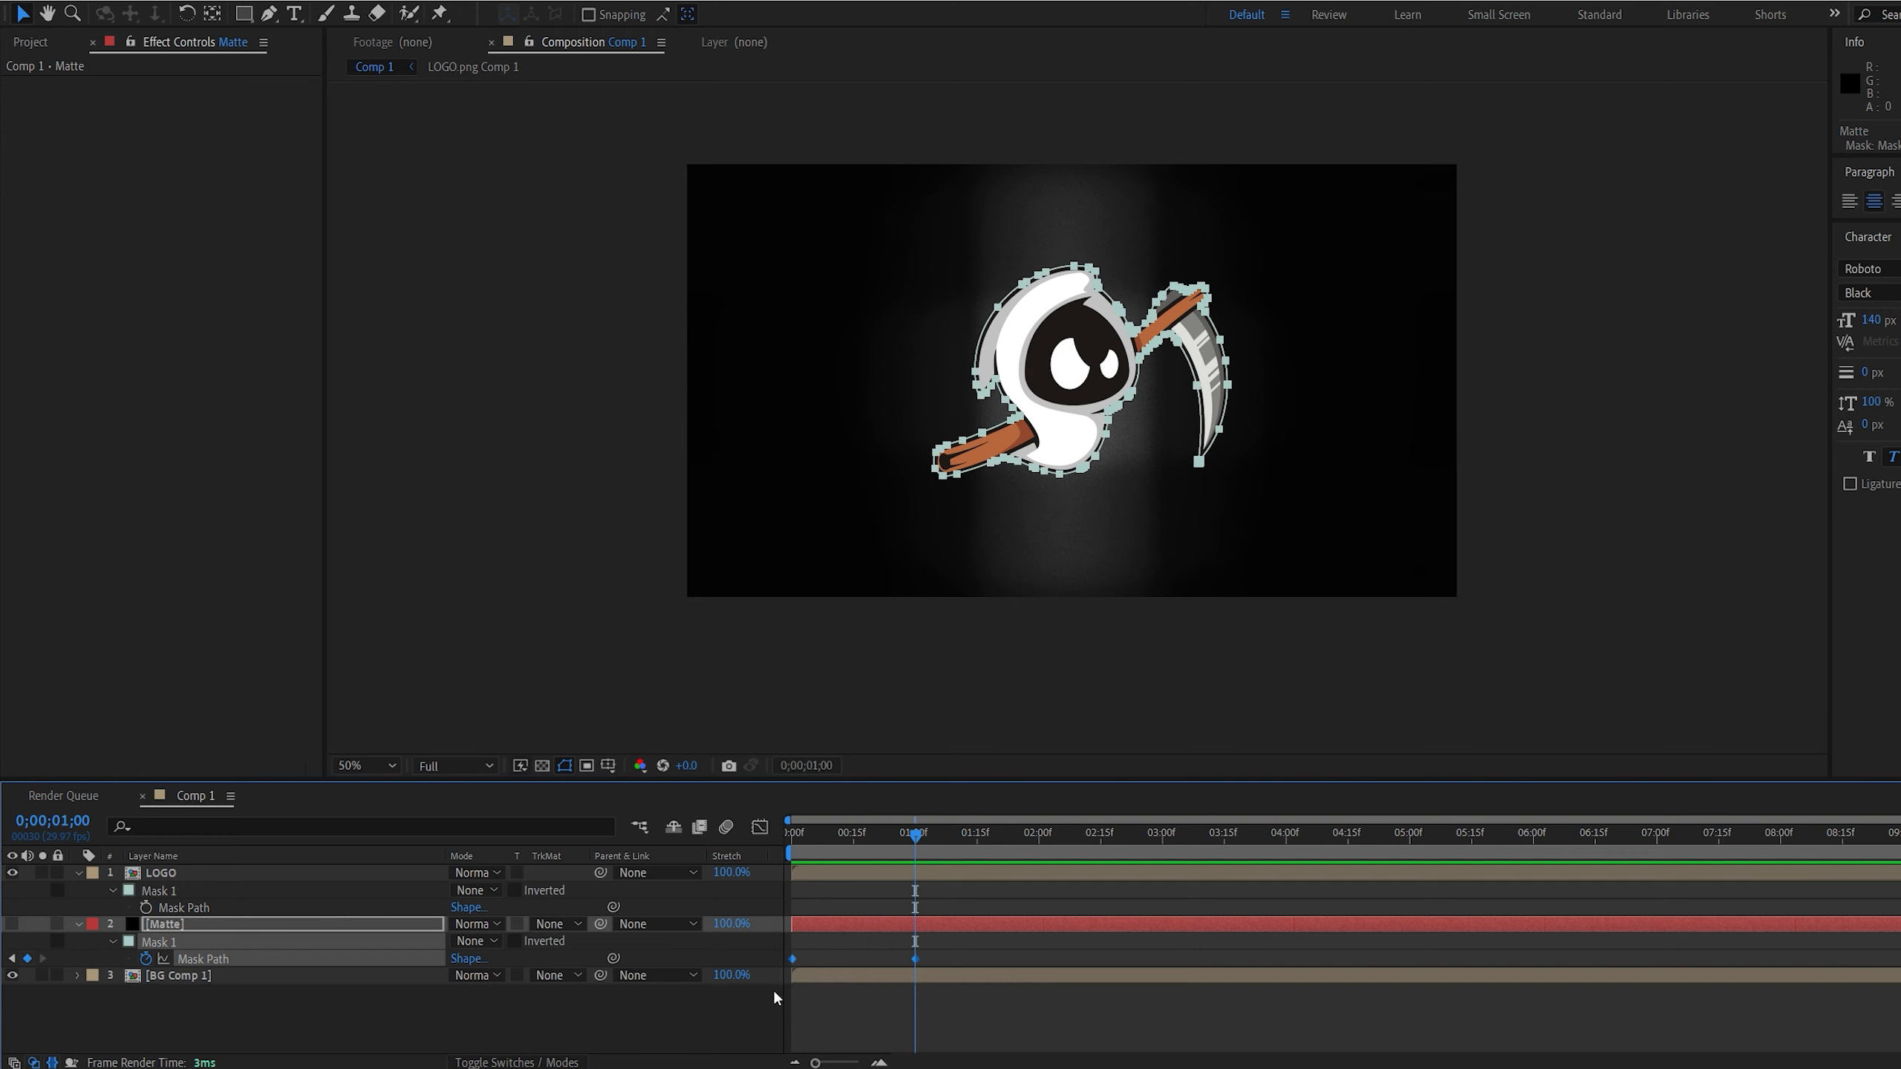
{"action": "left_click", "coordinate": [760, 828]}
{"action": "left_click_drag", "start_coordinate": [906, 979], "coordinate": [836, 957]}
Set the BG Comp 1 layer's track matte to Alpha Matte, using the Matte layer above it
{"action": "left_click", "coordinate": [149, 903]}
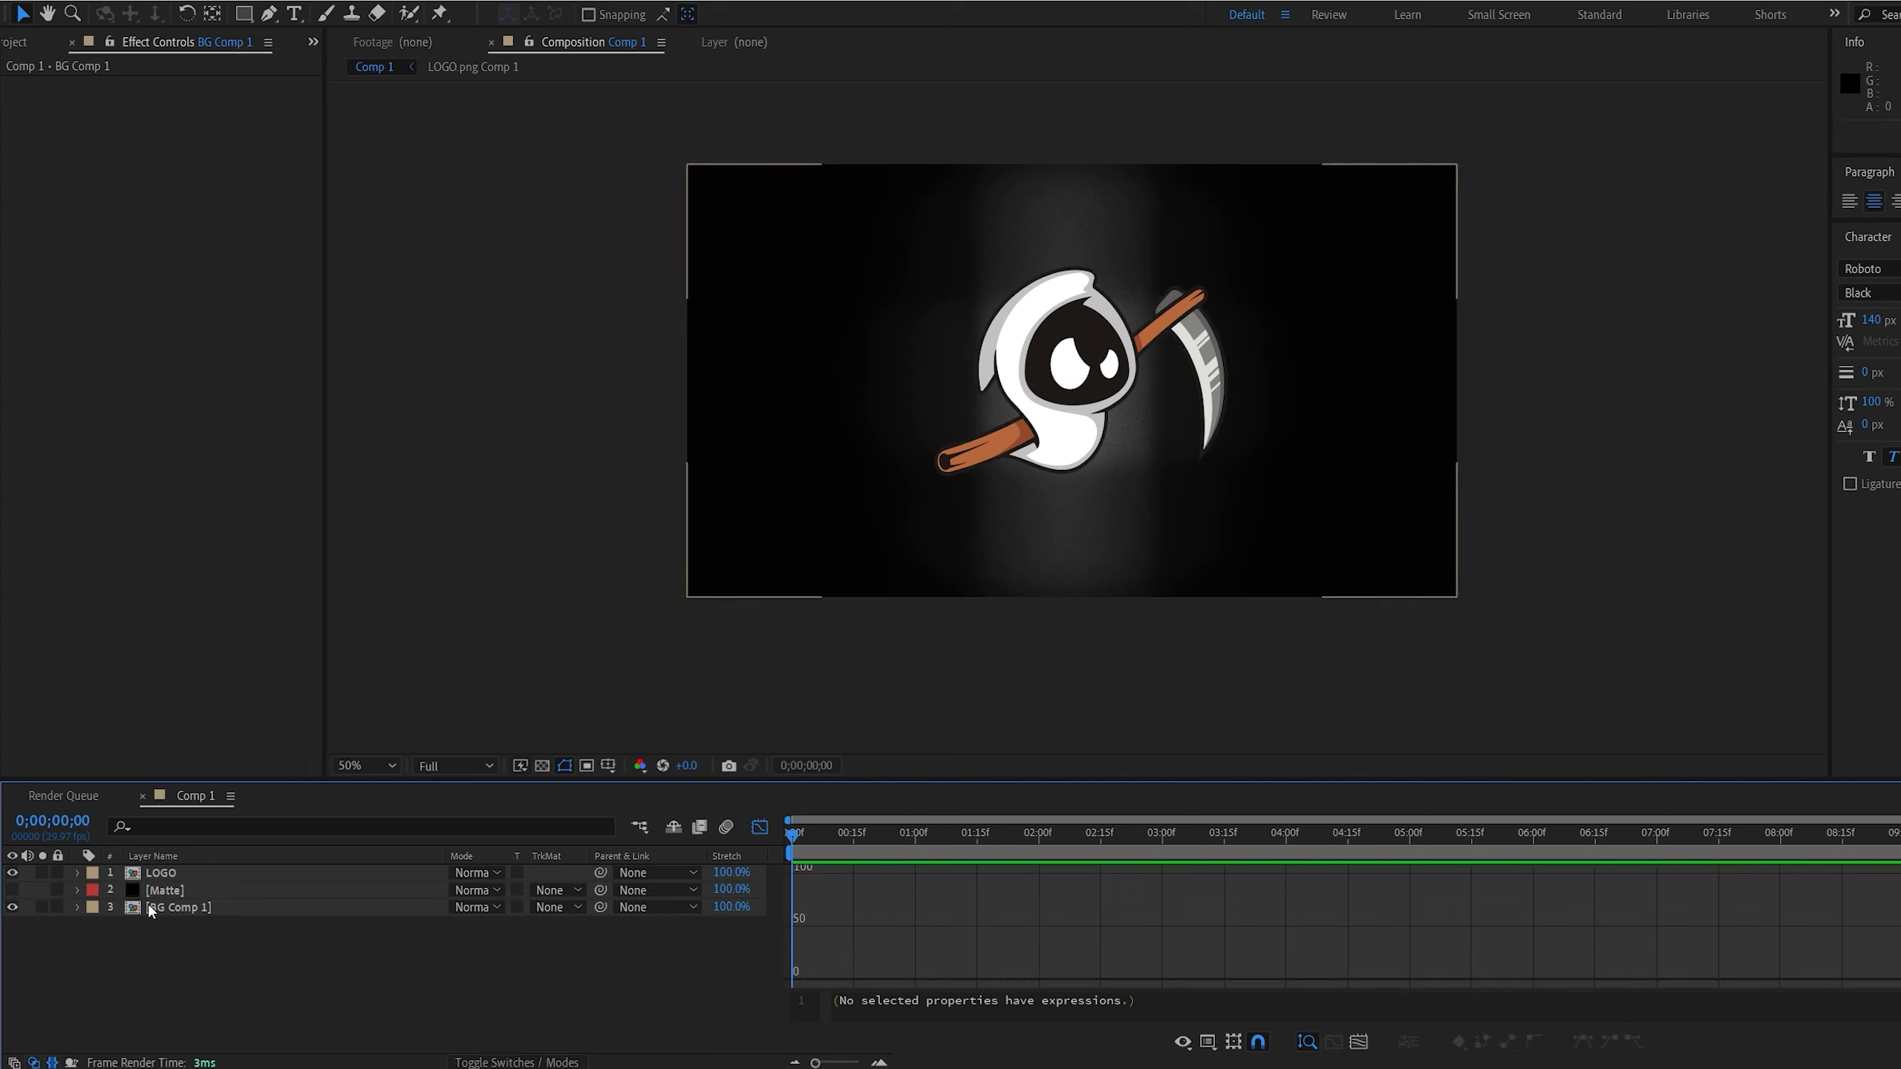
{"action": "left_click", "coordinate": [176, 907]}
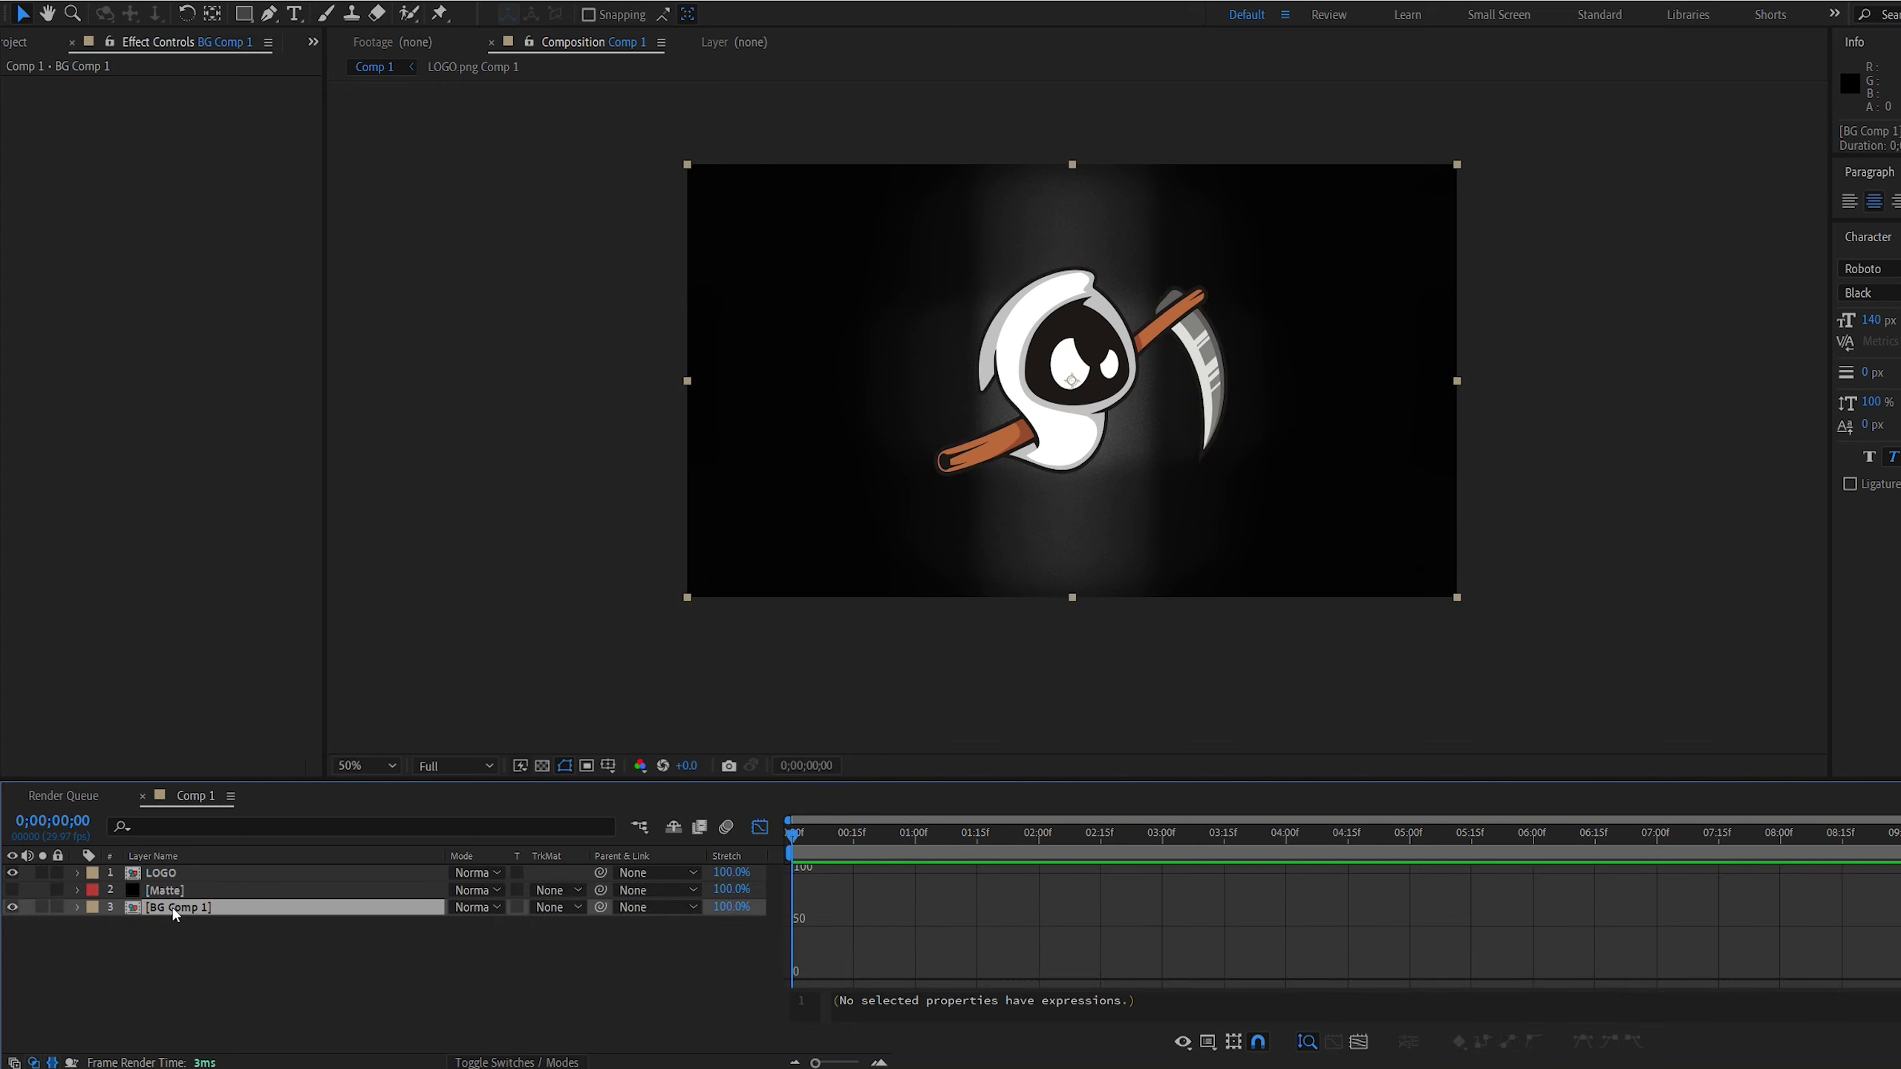
{"action": "left_click", "coordinate": [560, 907]}
{"action": "left_click", "coordinate": [591, 950]}
Set the mode of the Matte layer's Mask 1 to Subtract
{"action": "left_click", "coordinate": [206, 892]}
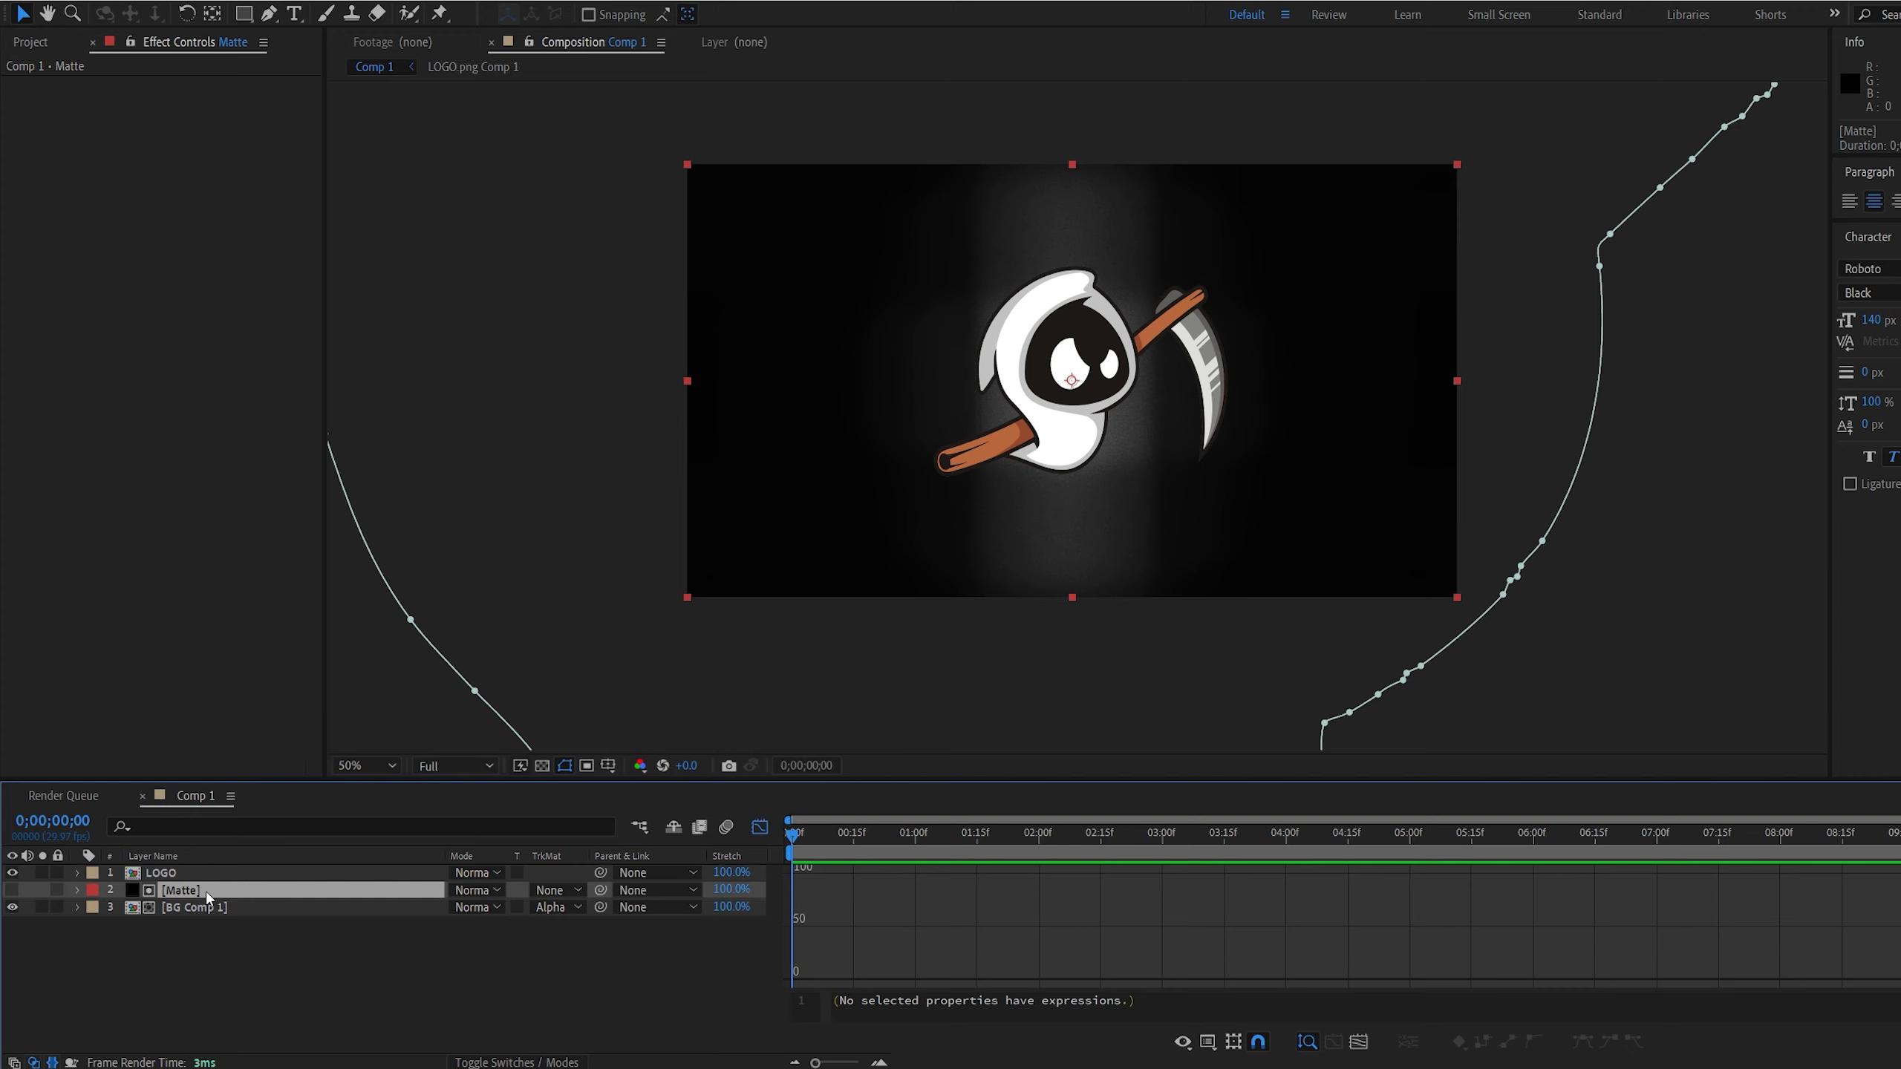
{"action": "key", "text": "m"}
{"action": "left_click", "coordinate": [475, 907]}
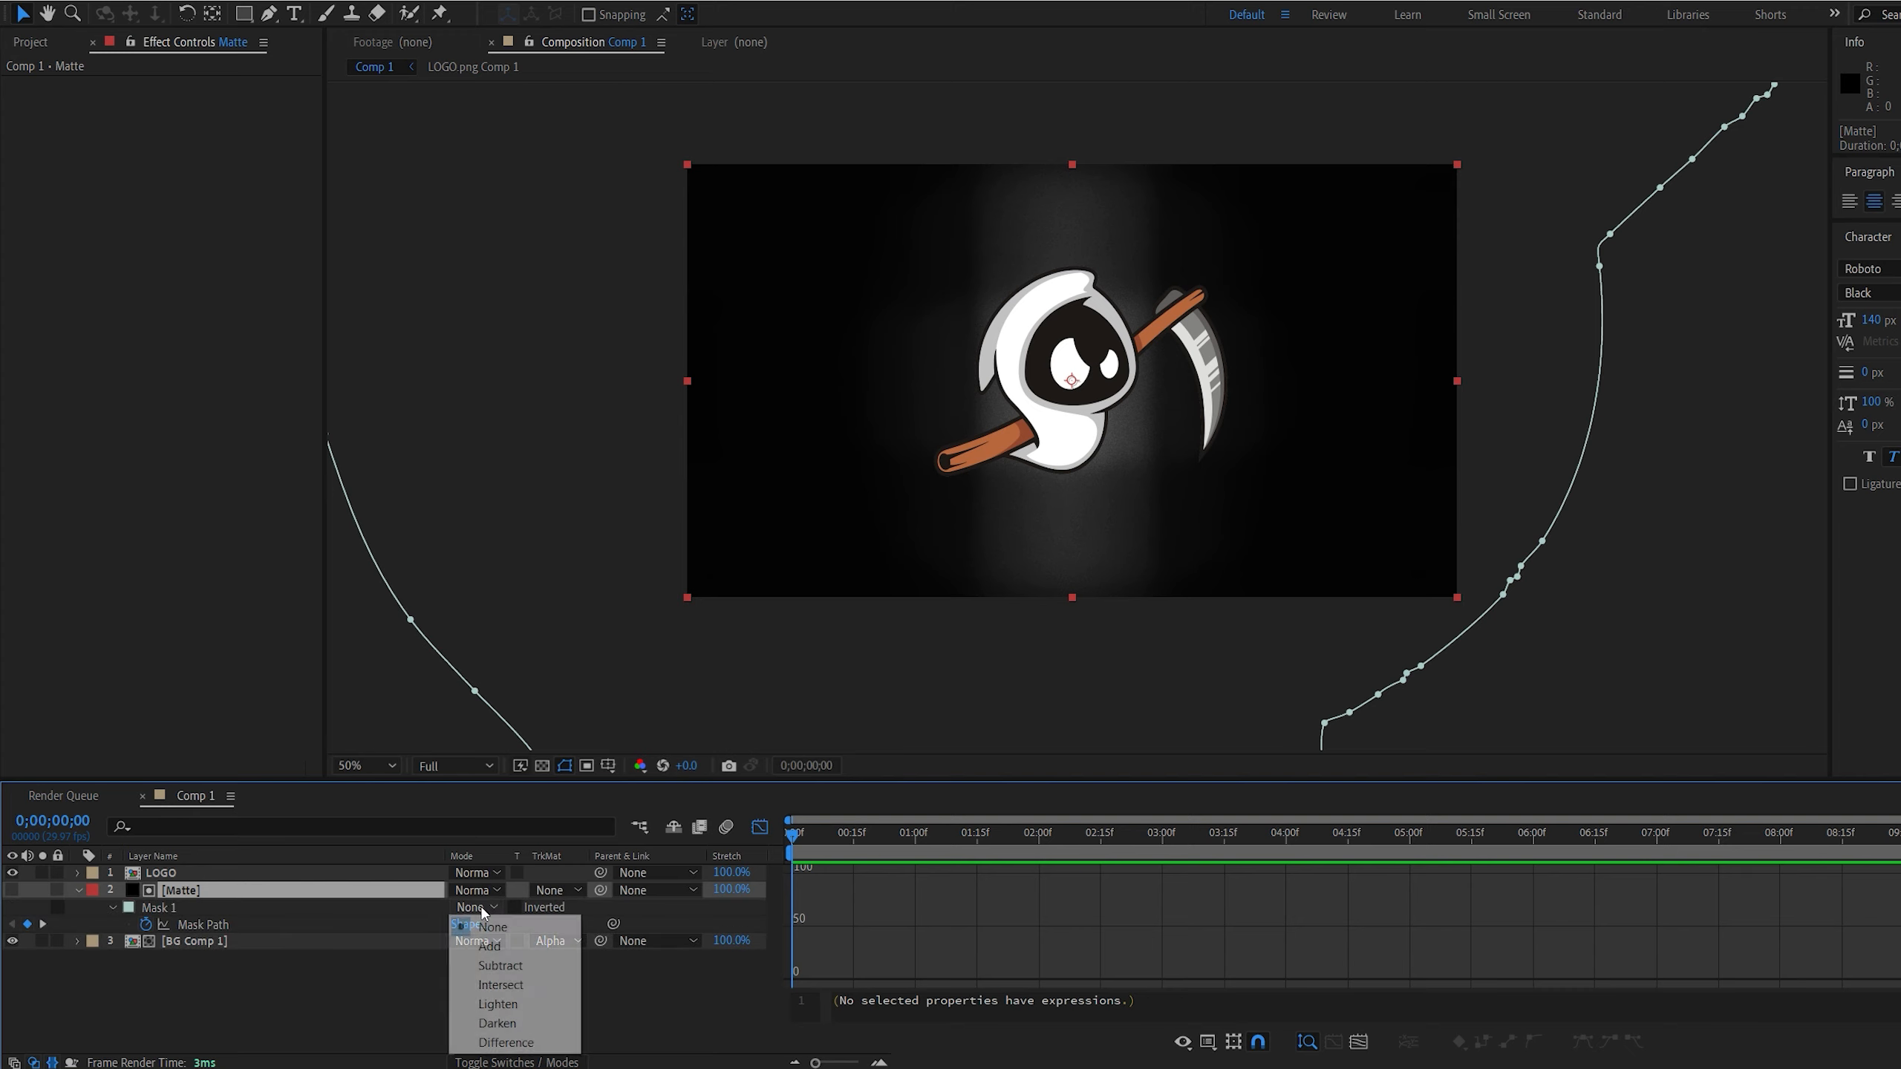
{"action": "left_click", "coordinate": [500, 966]}
{"action": "left_click", "coordinate": [677, 981]}
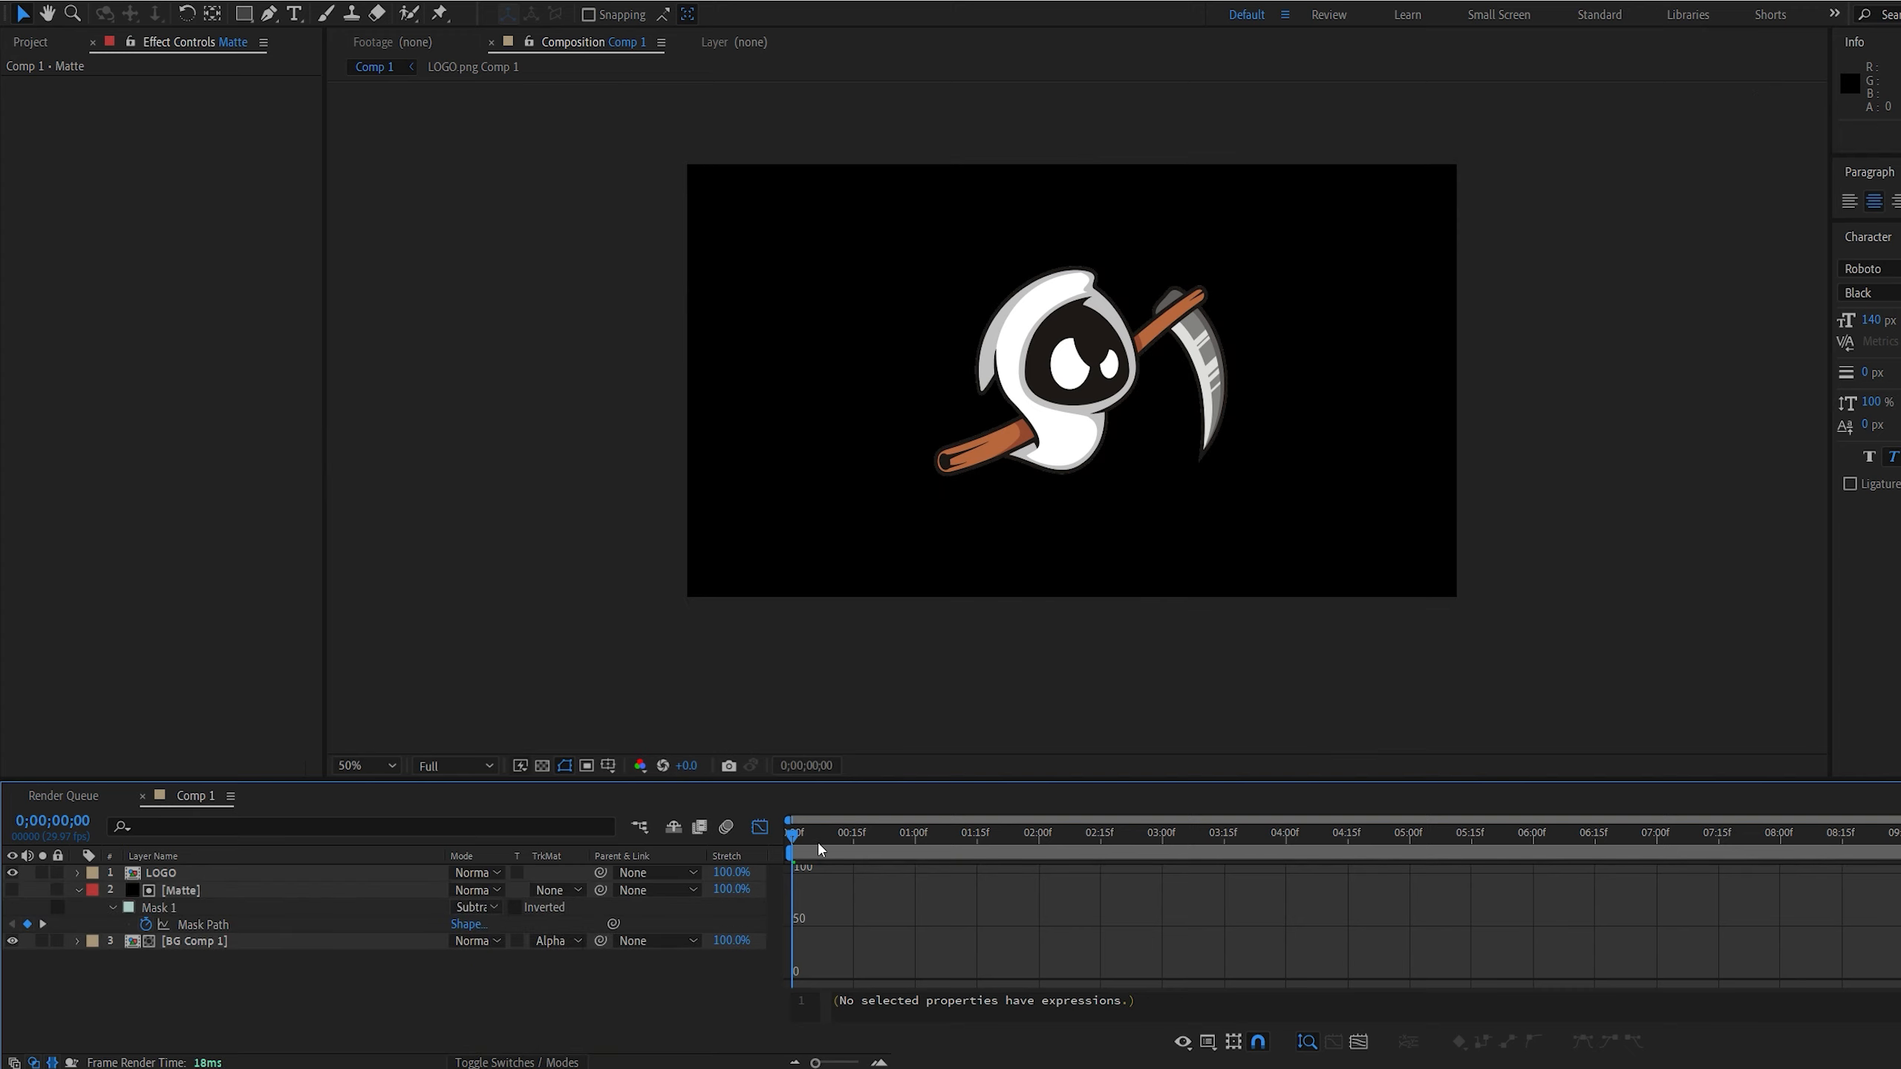
Preview the mask reveal from the start, turn on the transparency grid, and play the animation again
{"action": "key", "text": "space"}
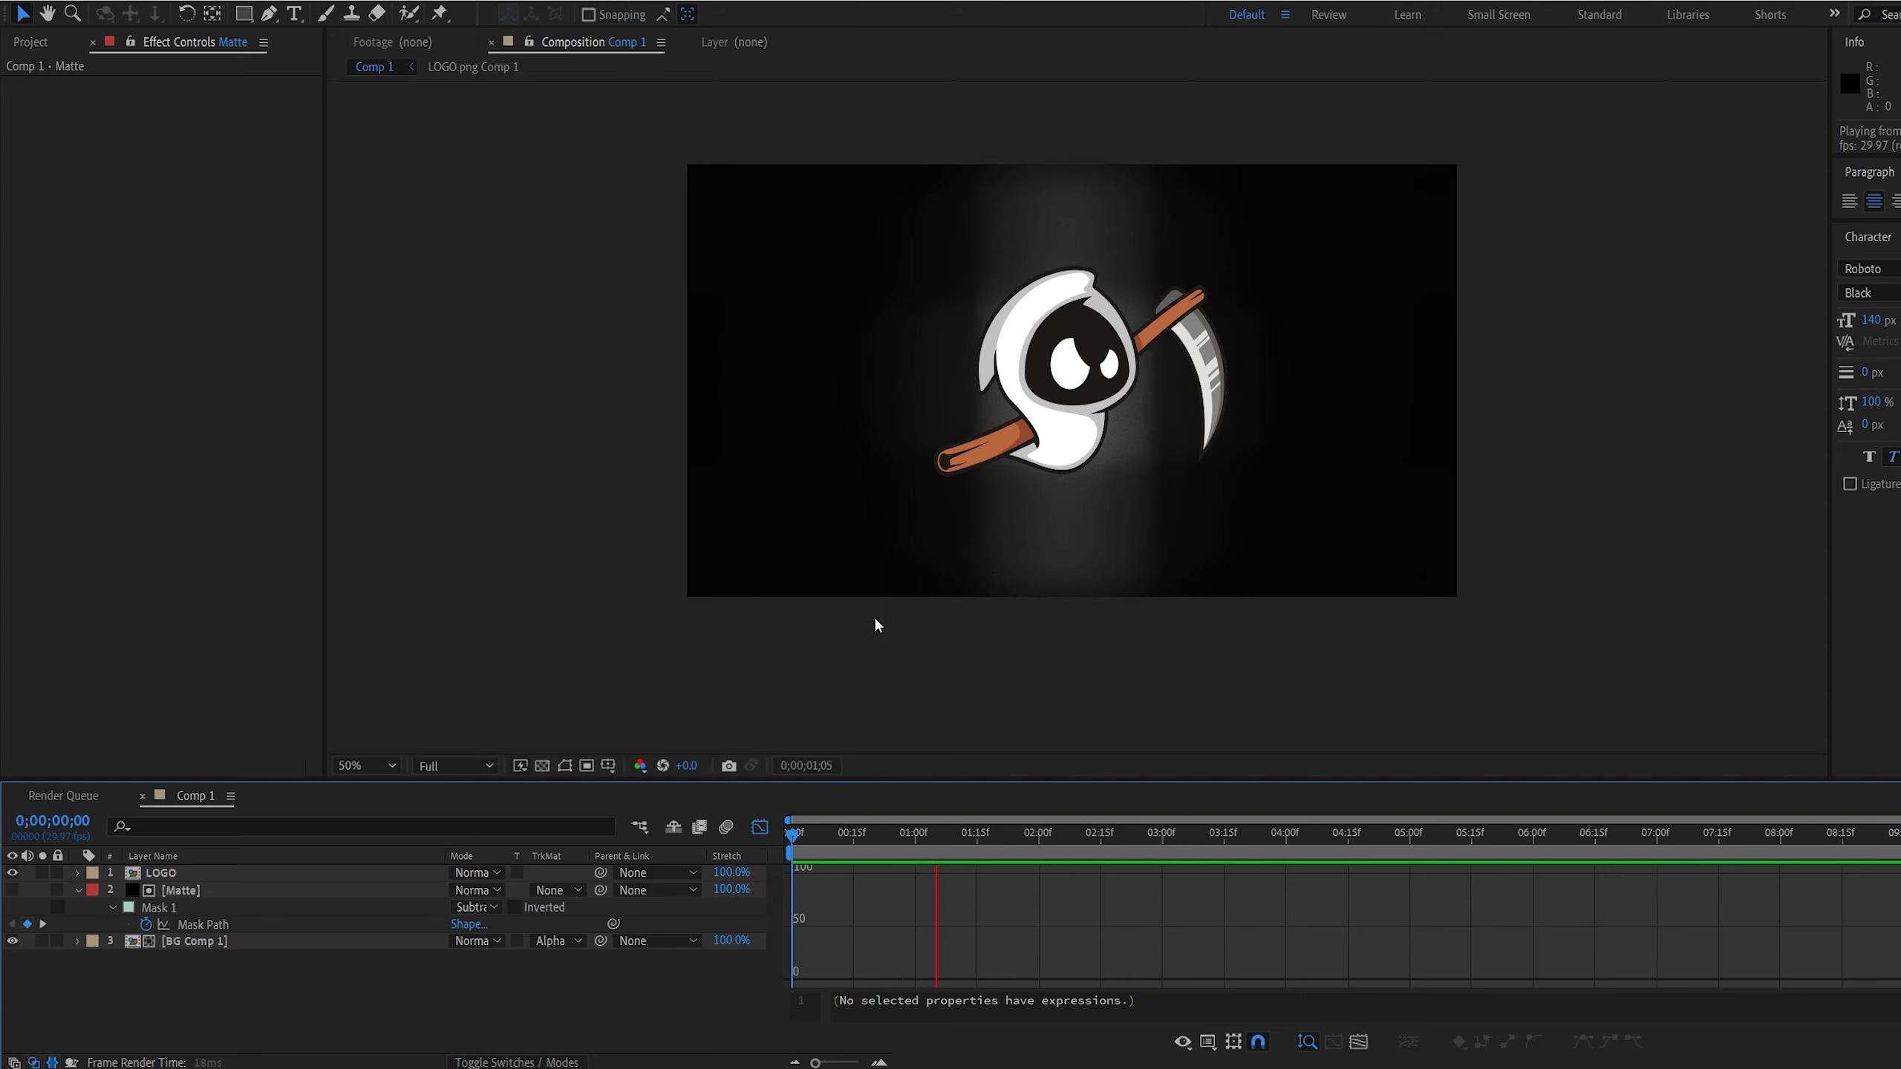
{"action": "key", "text": "space"}
{"action": "left_click", "coordinate": [542, 765]}
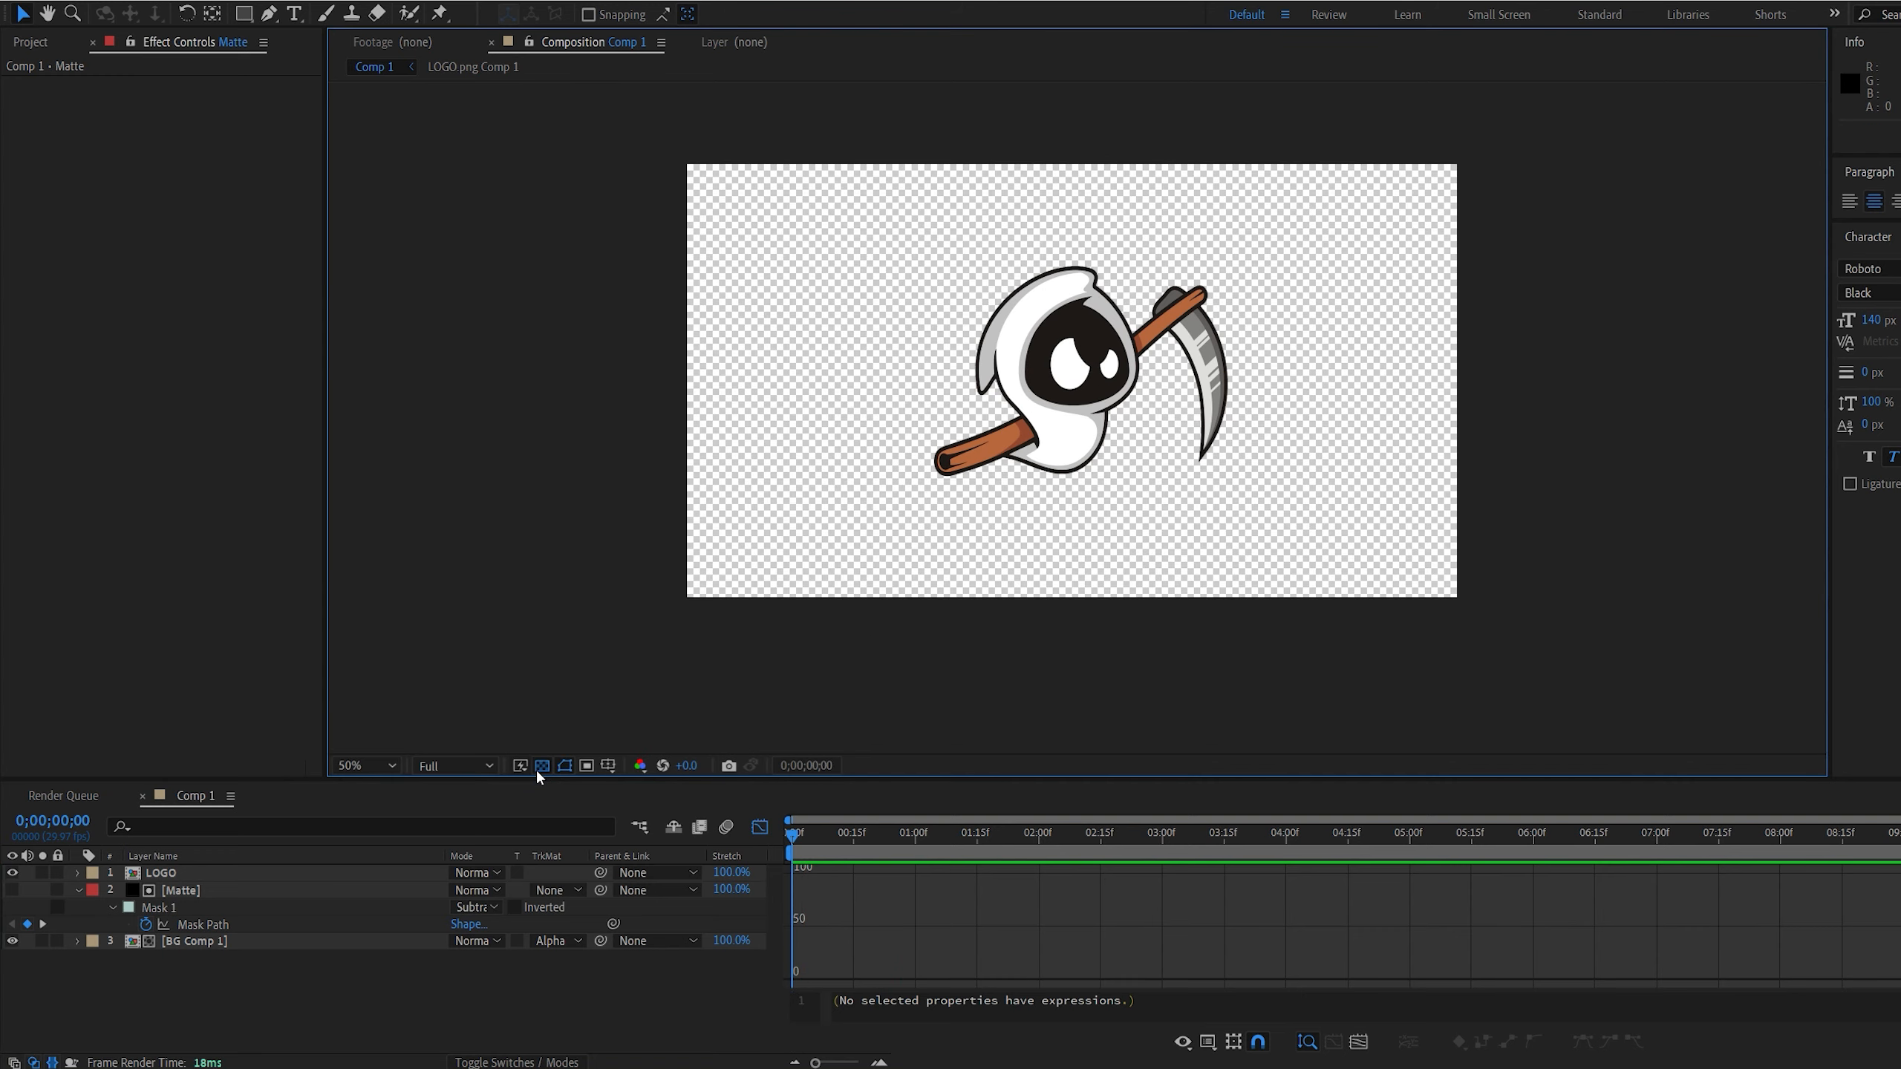
{"action": "key", "text": "space"}
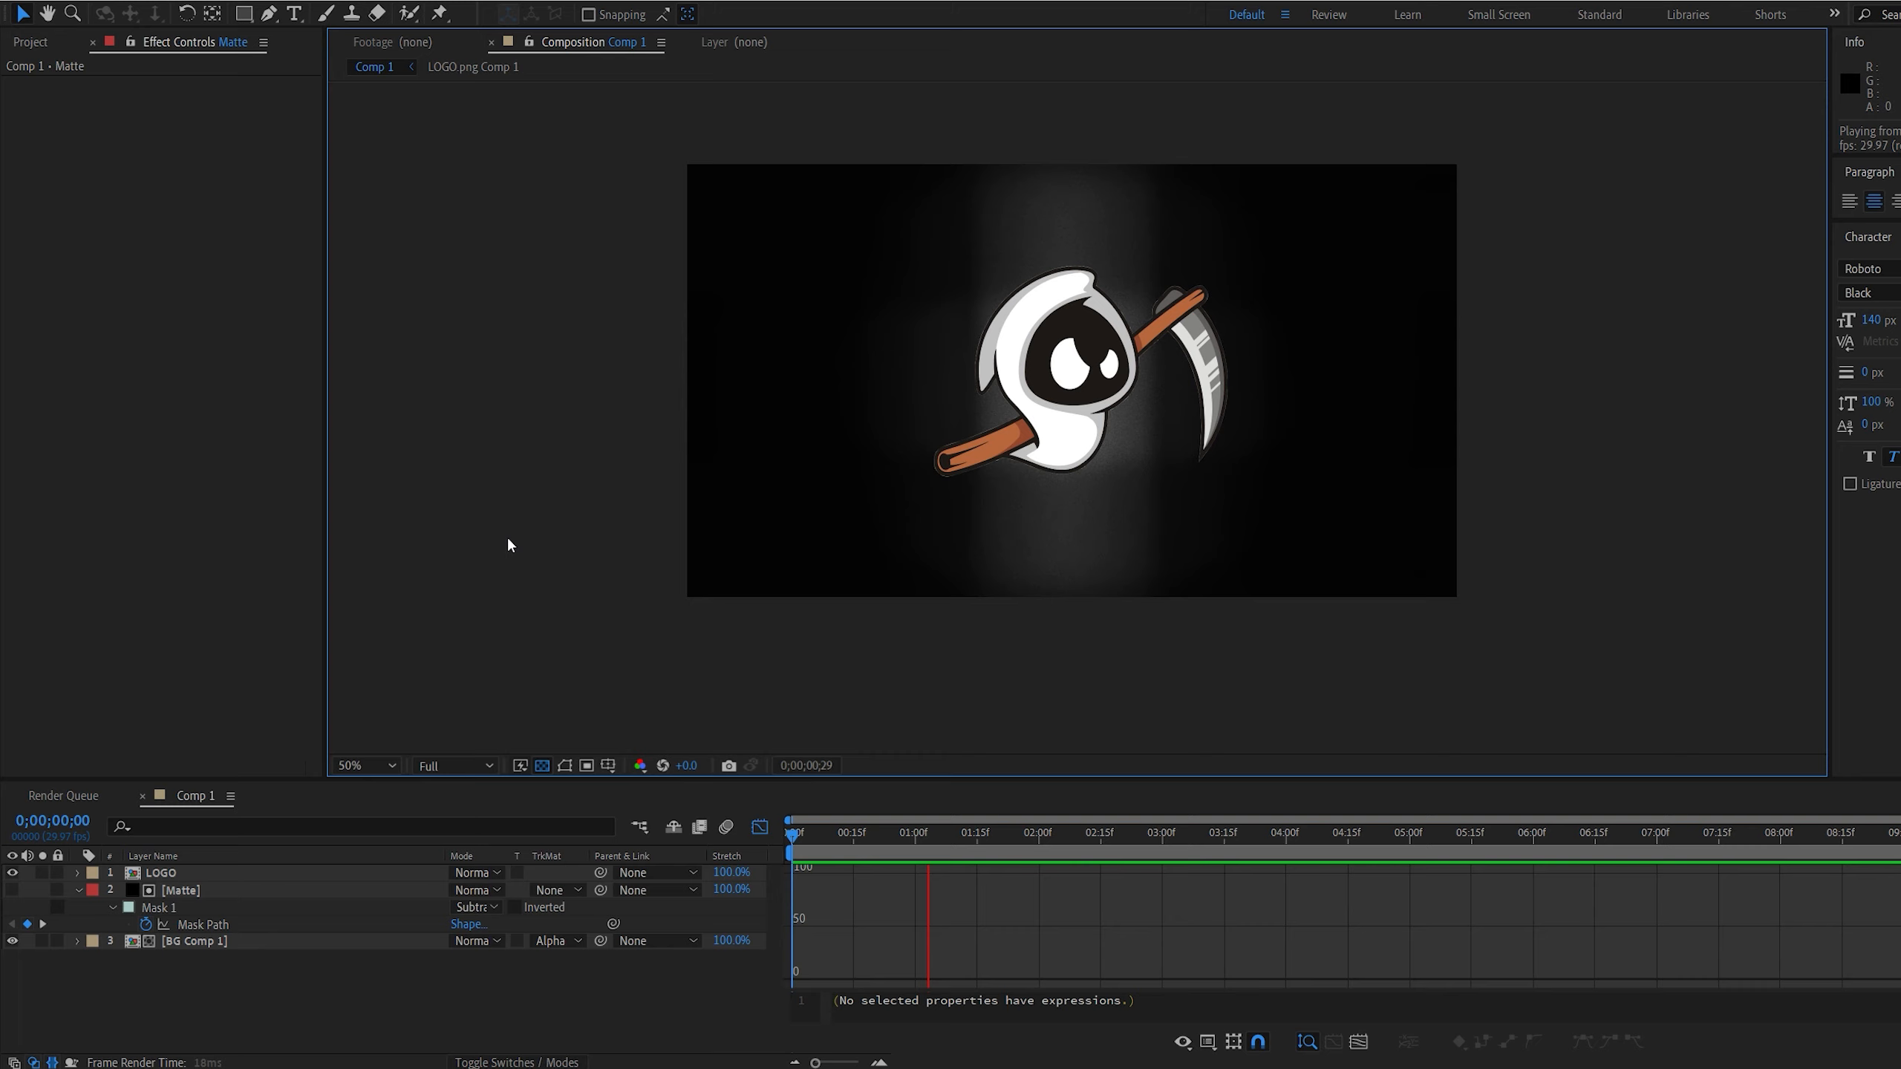
Move the Matte layer's second Mask Path keyframe earlier to about frame 20, then preview the reveal from the start
{"action": "left_click", "coordinate": [760, 826]}
{"action": "mouse_move", "coordinate": [854, 834]}
{"action": "left_mouse_down"}
{"action": "mouse_move", "coordinate": [882, 834]}
{"action": "mouse_move", "coordinate": [836, 851]}
{"action": "mouse_move", "coordinate": [854, 851]}
{"action": "left_mouse_up"}
{"action": "left_click_drag", "start_coordinate": [912, 925], "coordinate": [877, 930]}
{"action": "left_click_drag", "start_coordinate": [846, 835], "coordinate": [792, 834]}
{"action": "key", "text": "space"}
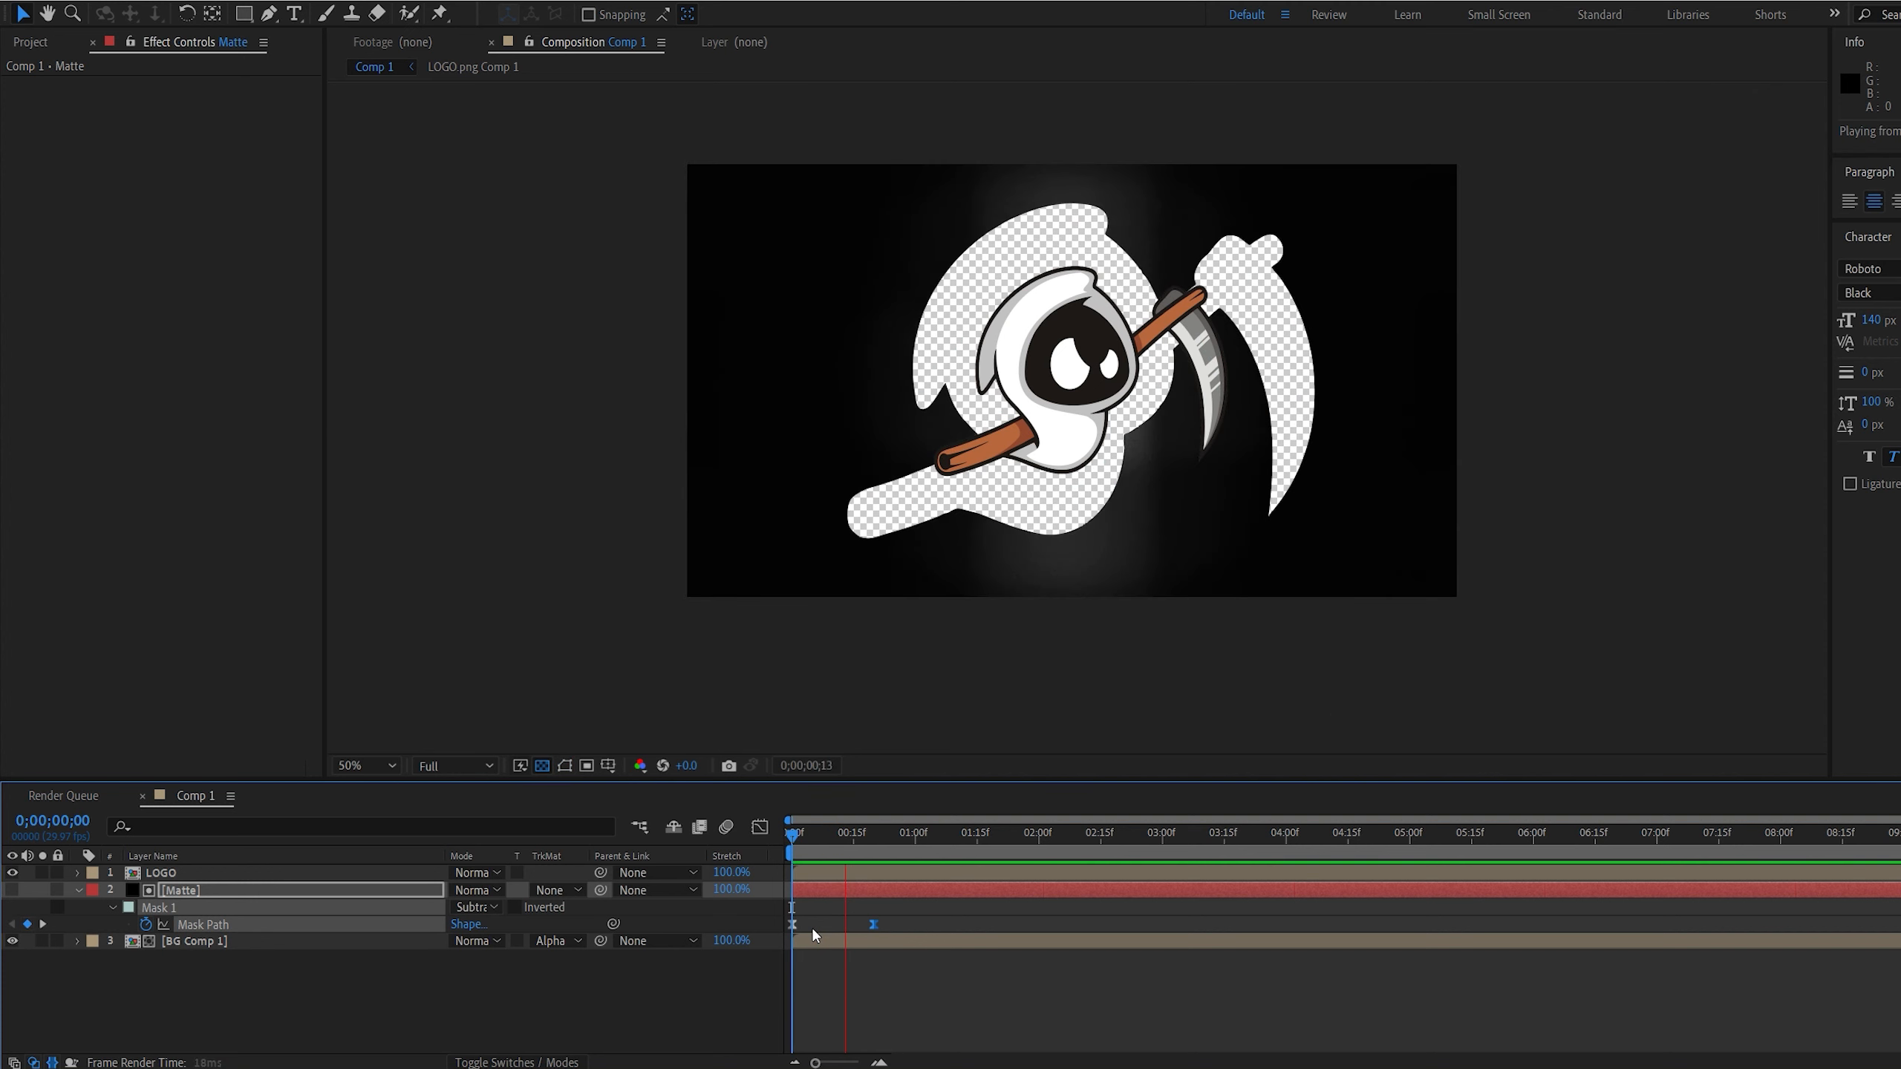
At 0;00;01;00, set the Mask Expansion of the Matte layer's Mask 1 to -2 pixels to close the gap around the logo
{"action": "left_click_drag", "start_coordinate": [866, 835], "coordinate": [915, 832]}
{"action": "left_click", "coordinate": [656, 958]}
{"action": "scroll", "coordinate": [850, 503], "scroll_direction": "up", "scroll_amount": 4}
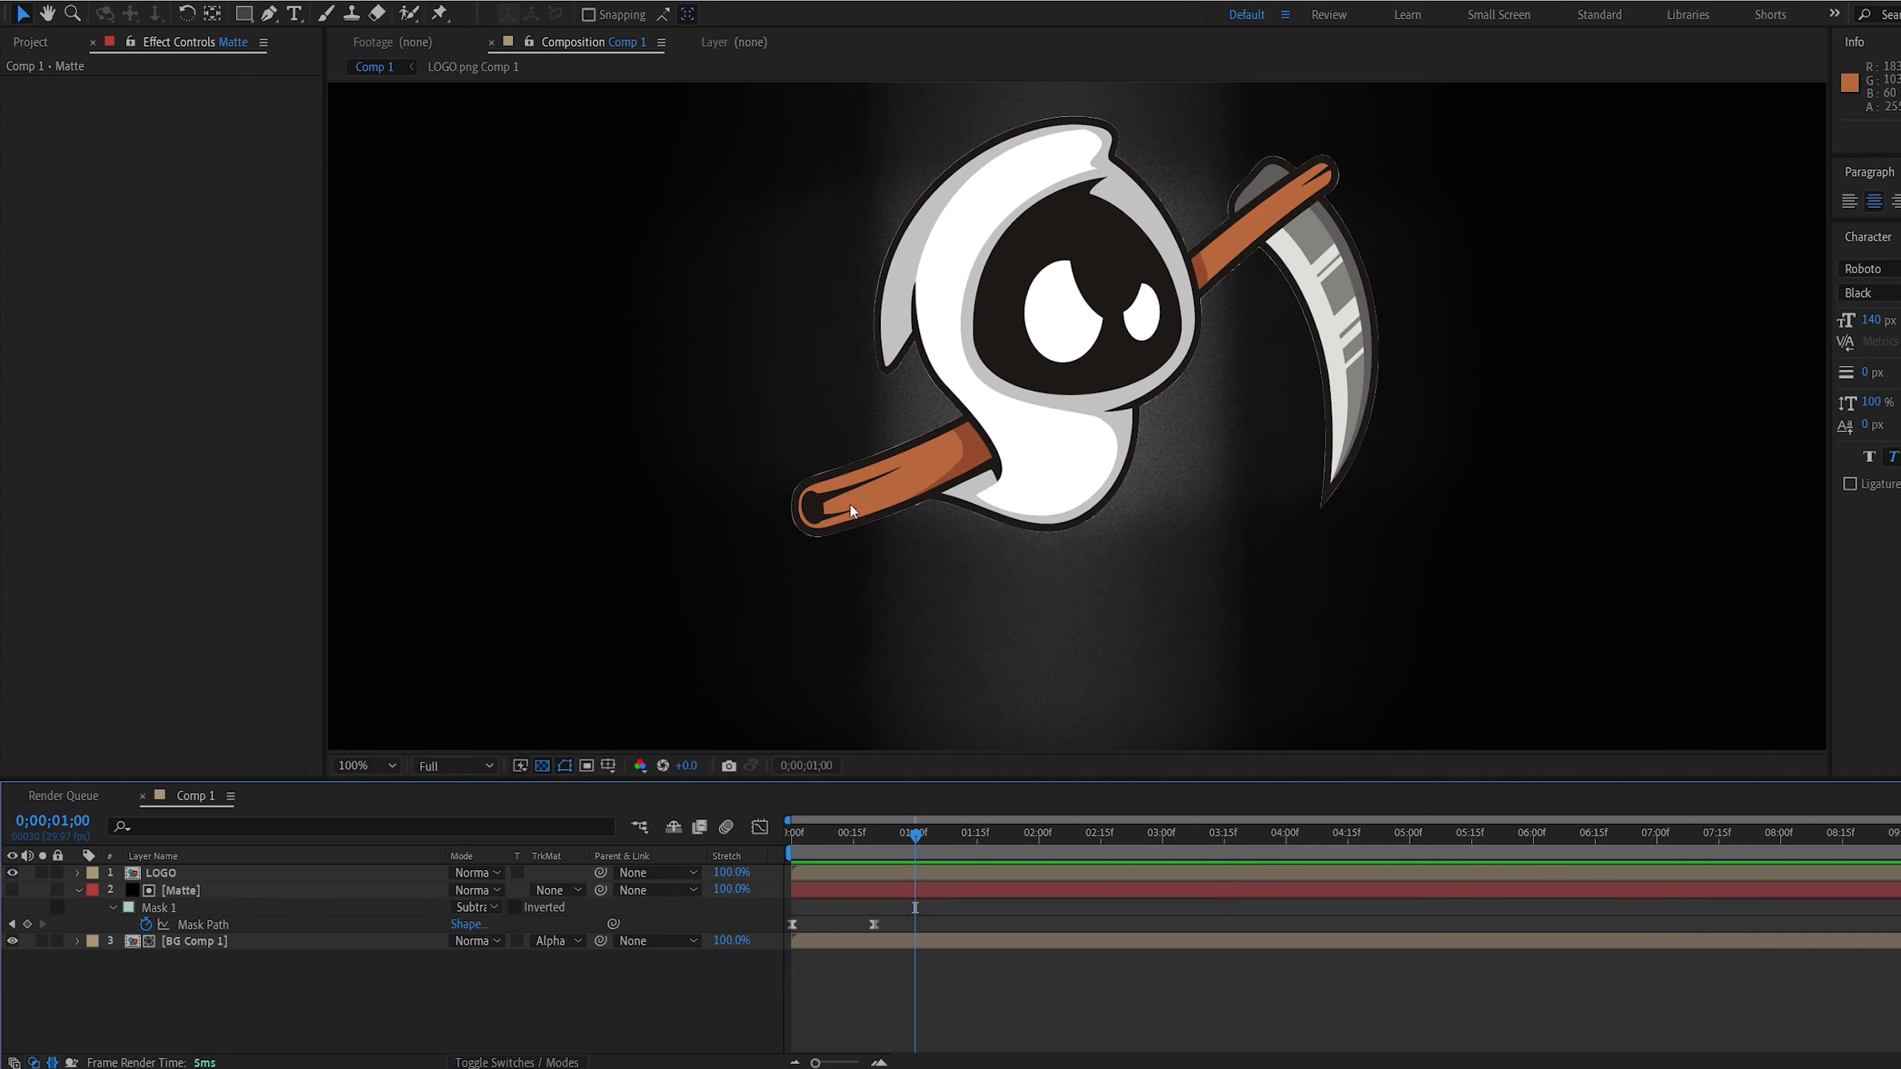
{"action": "left_click", "coordinate": [544, 767]}
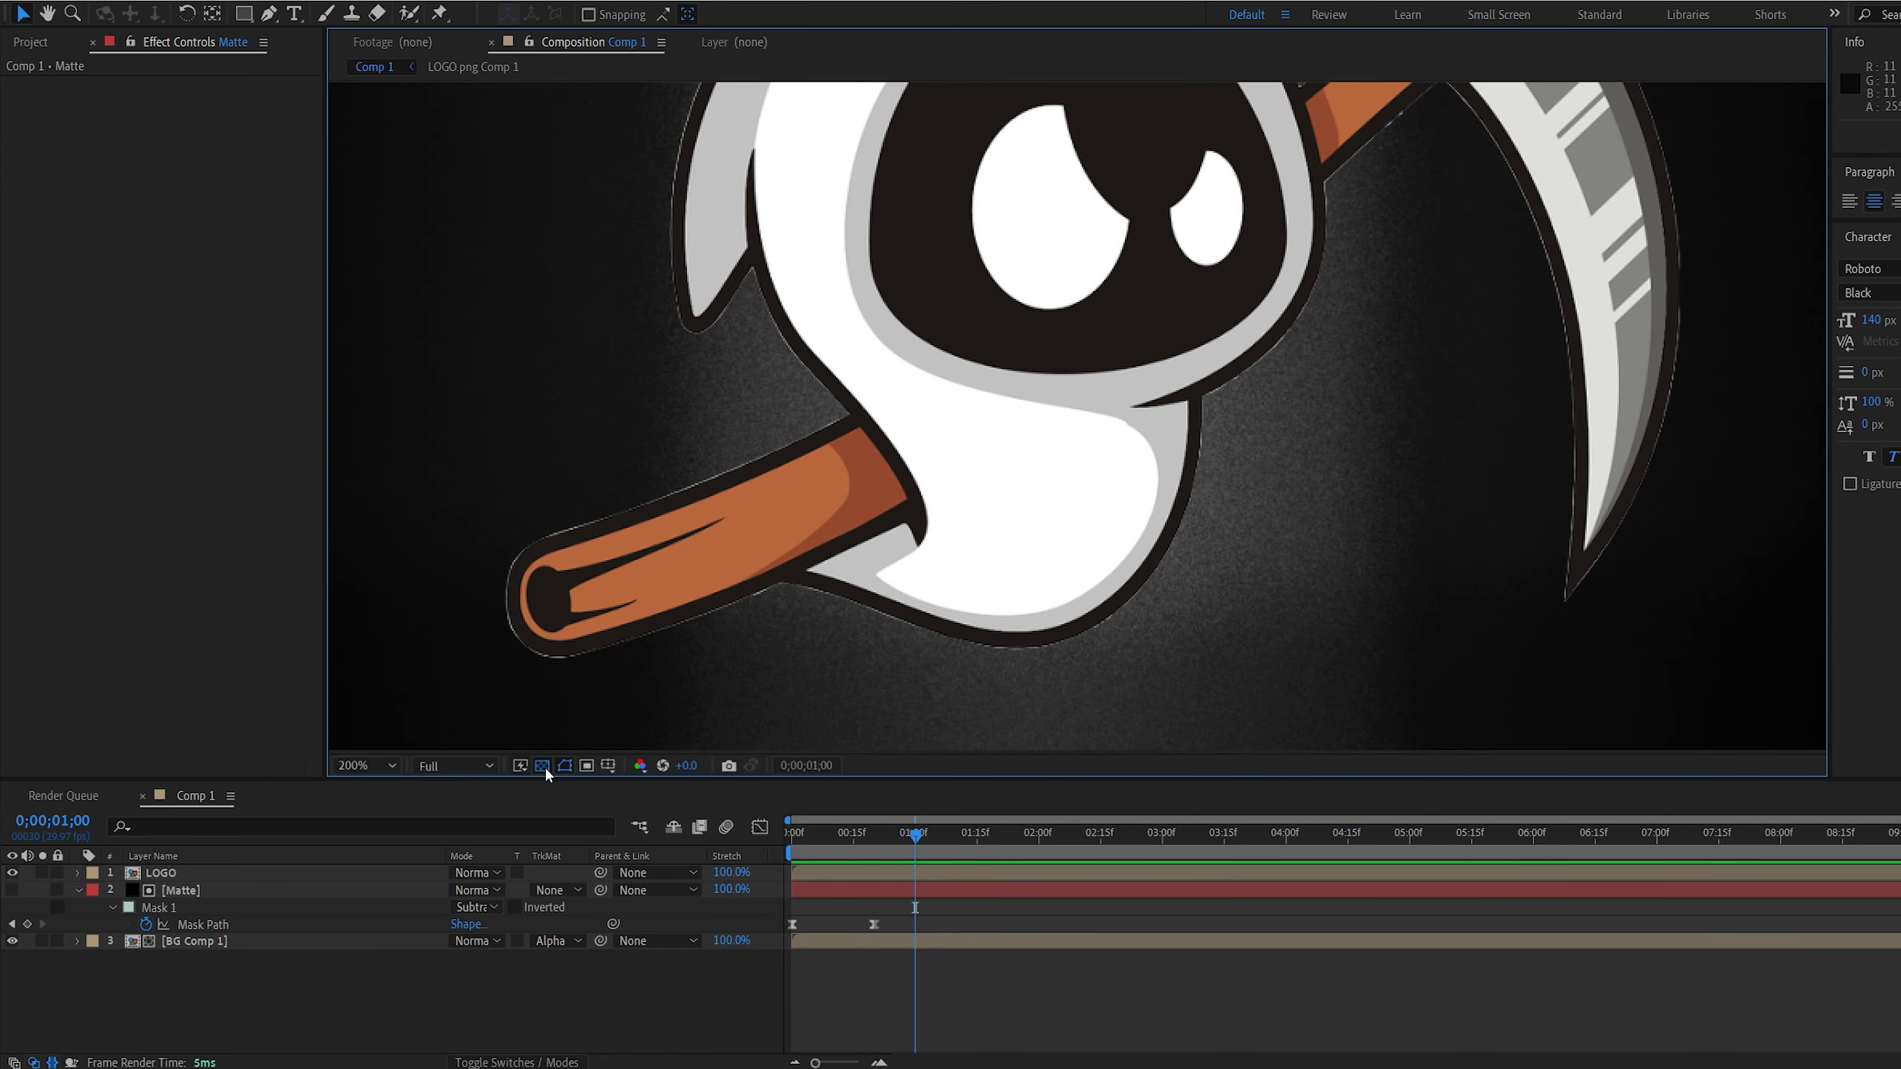
{"action": "left_click", "coordinate": [190, 890]}
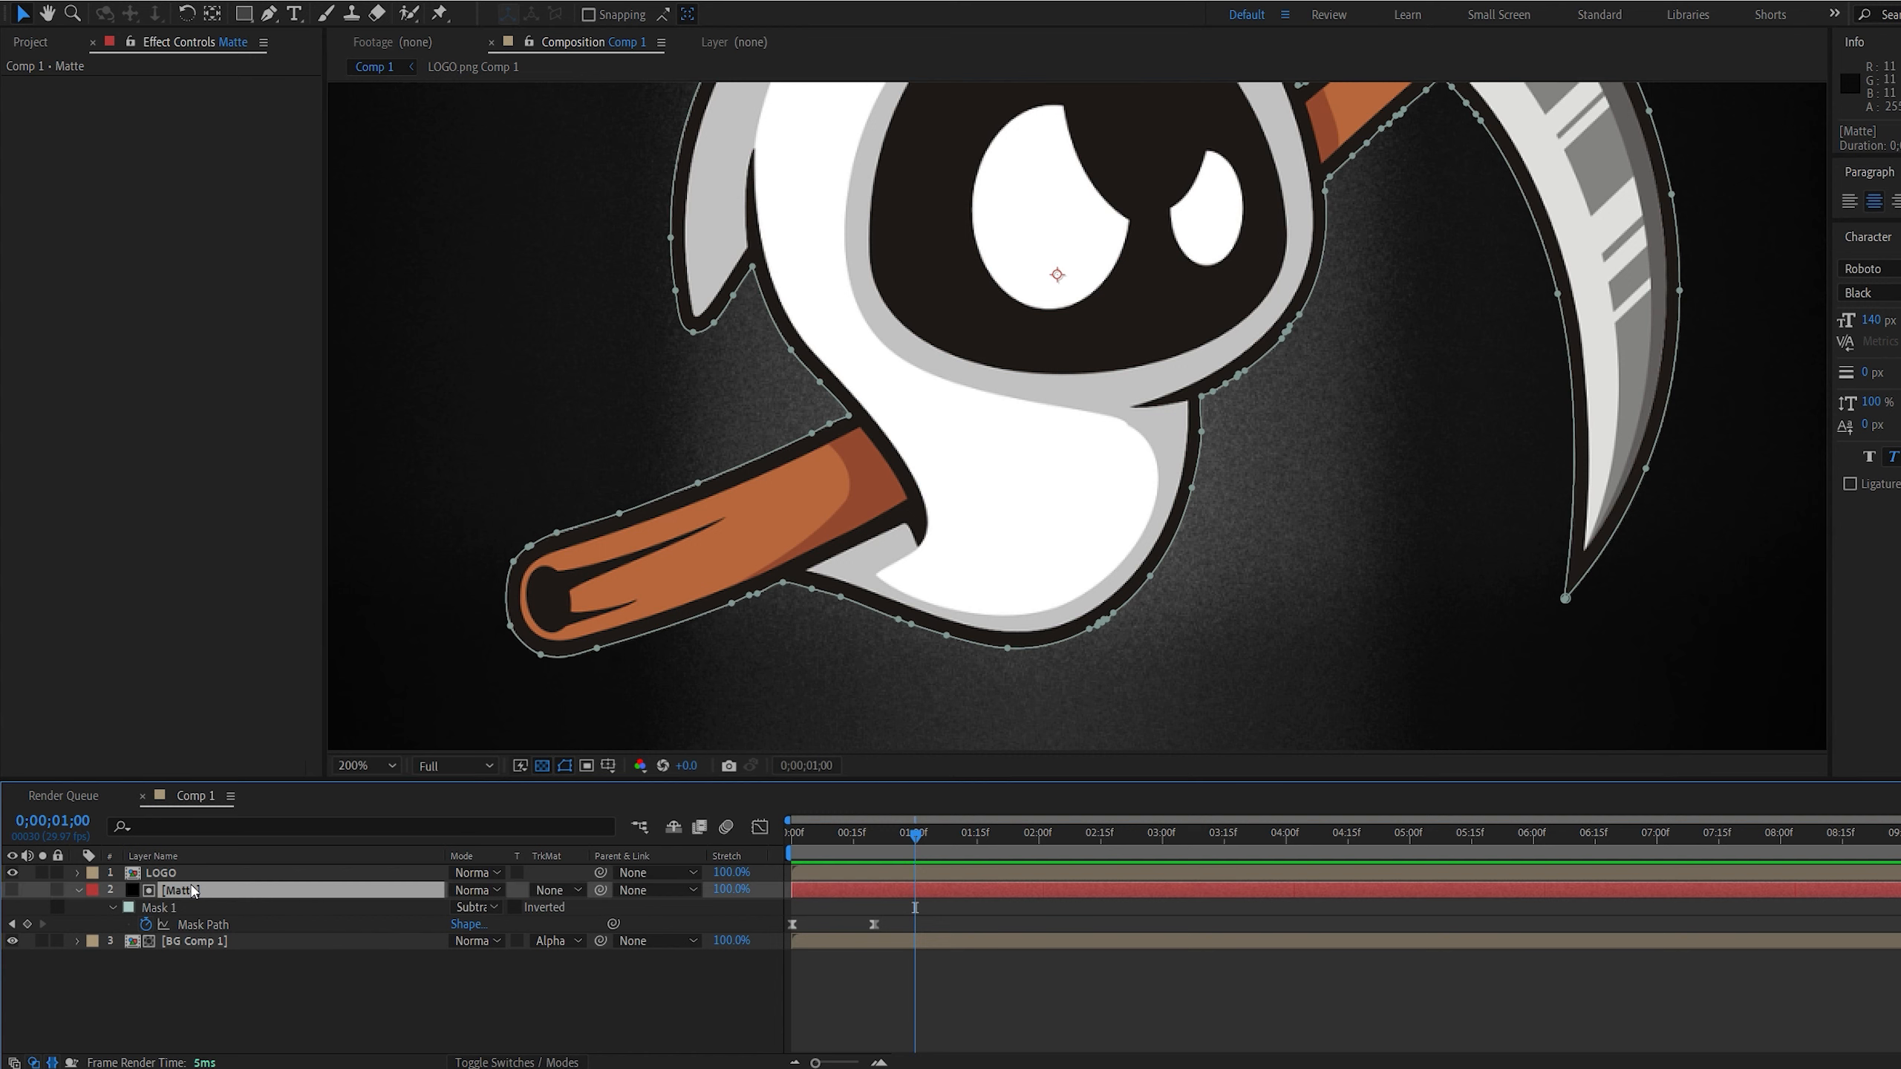
{"action": "key", "text": "m"}
{"action": "key", "text": "m"}
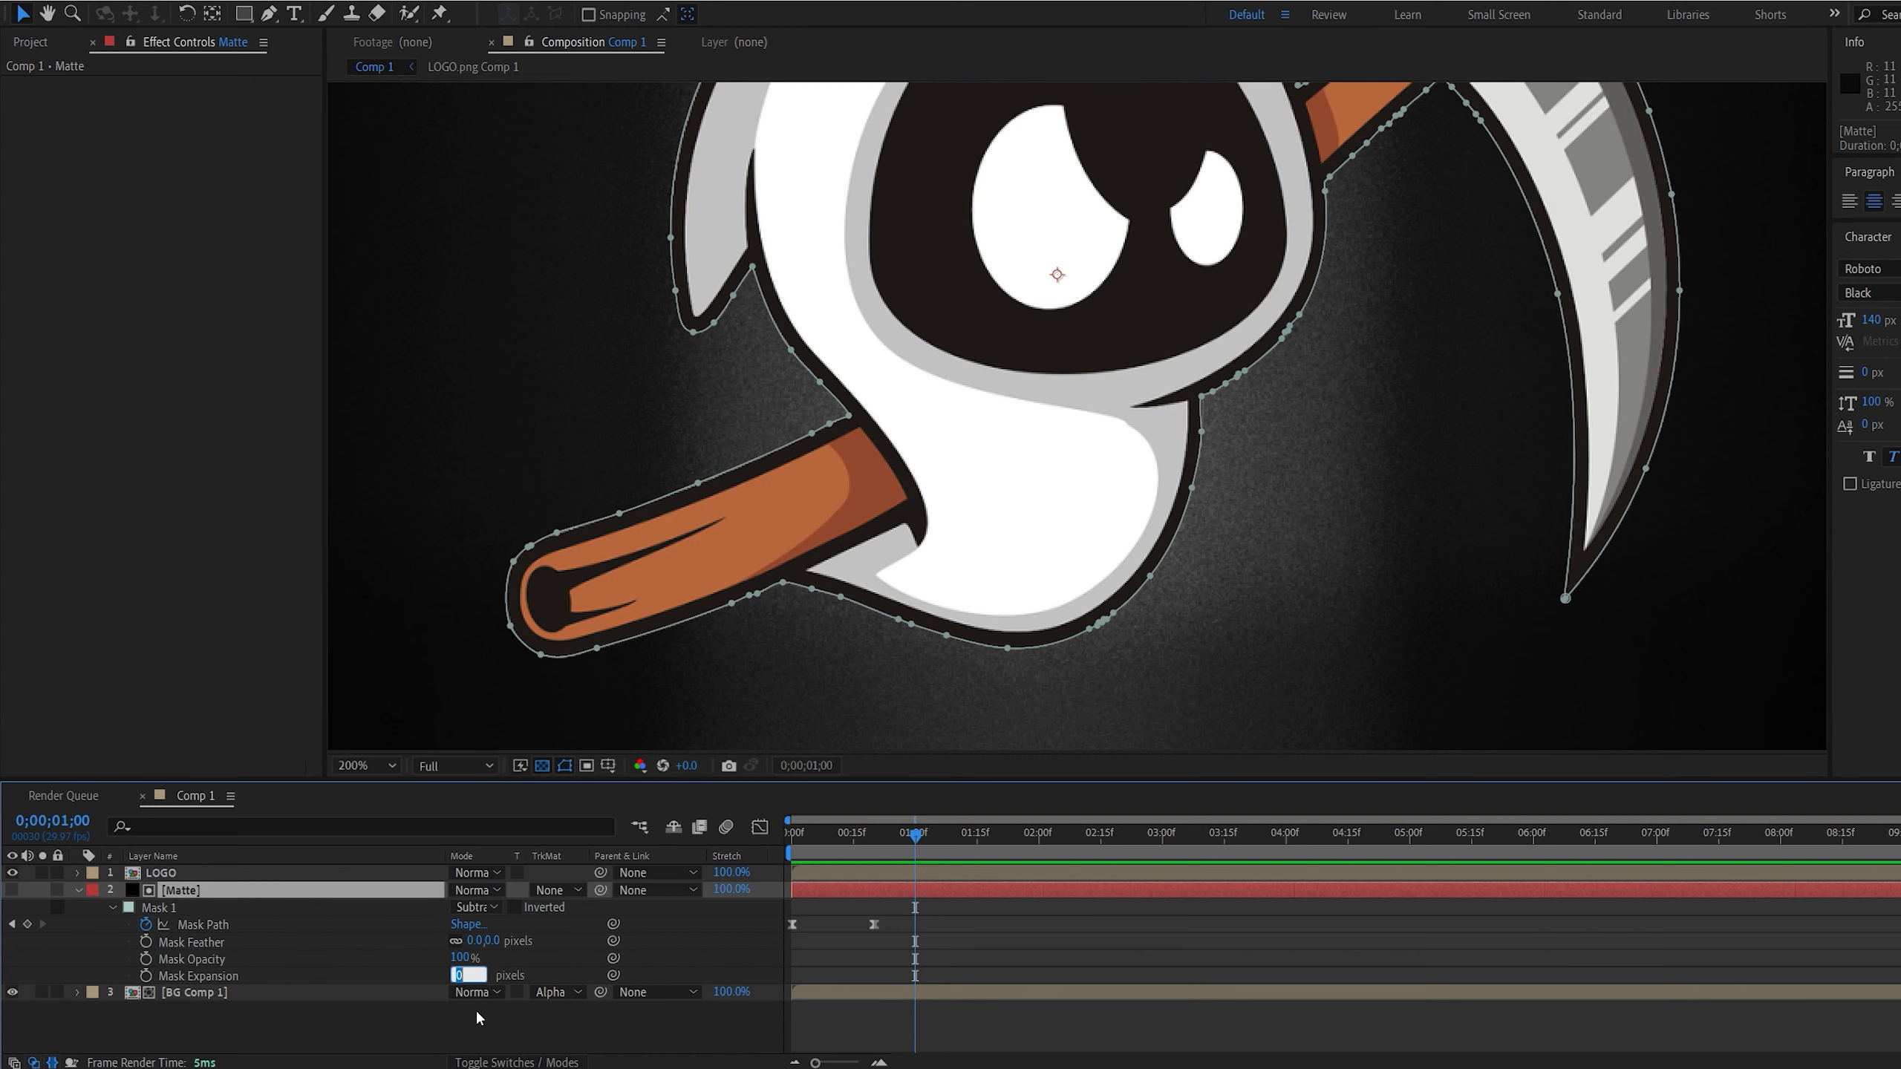
{"action": "type", "text": "-2"}
{"action": "key", "text": "Return"}
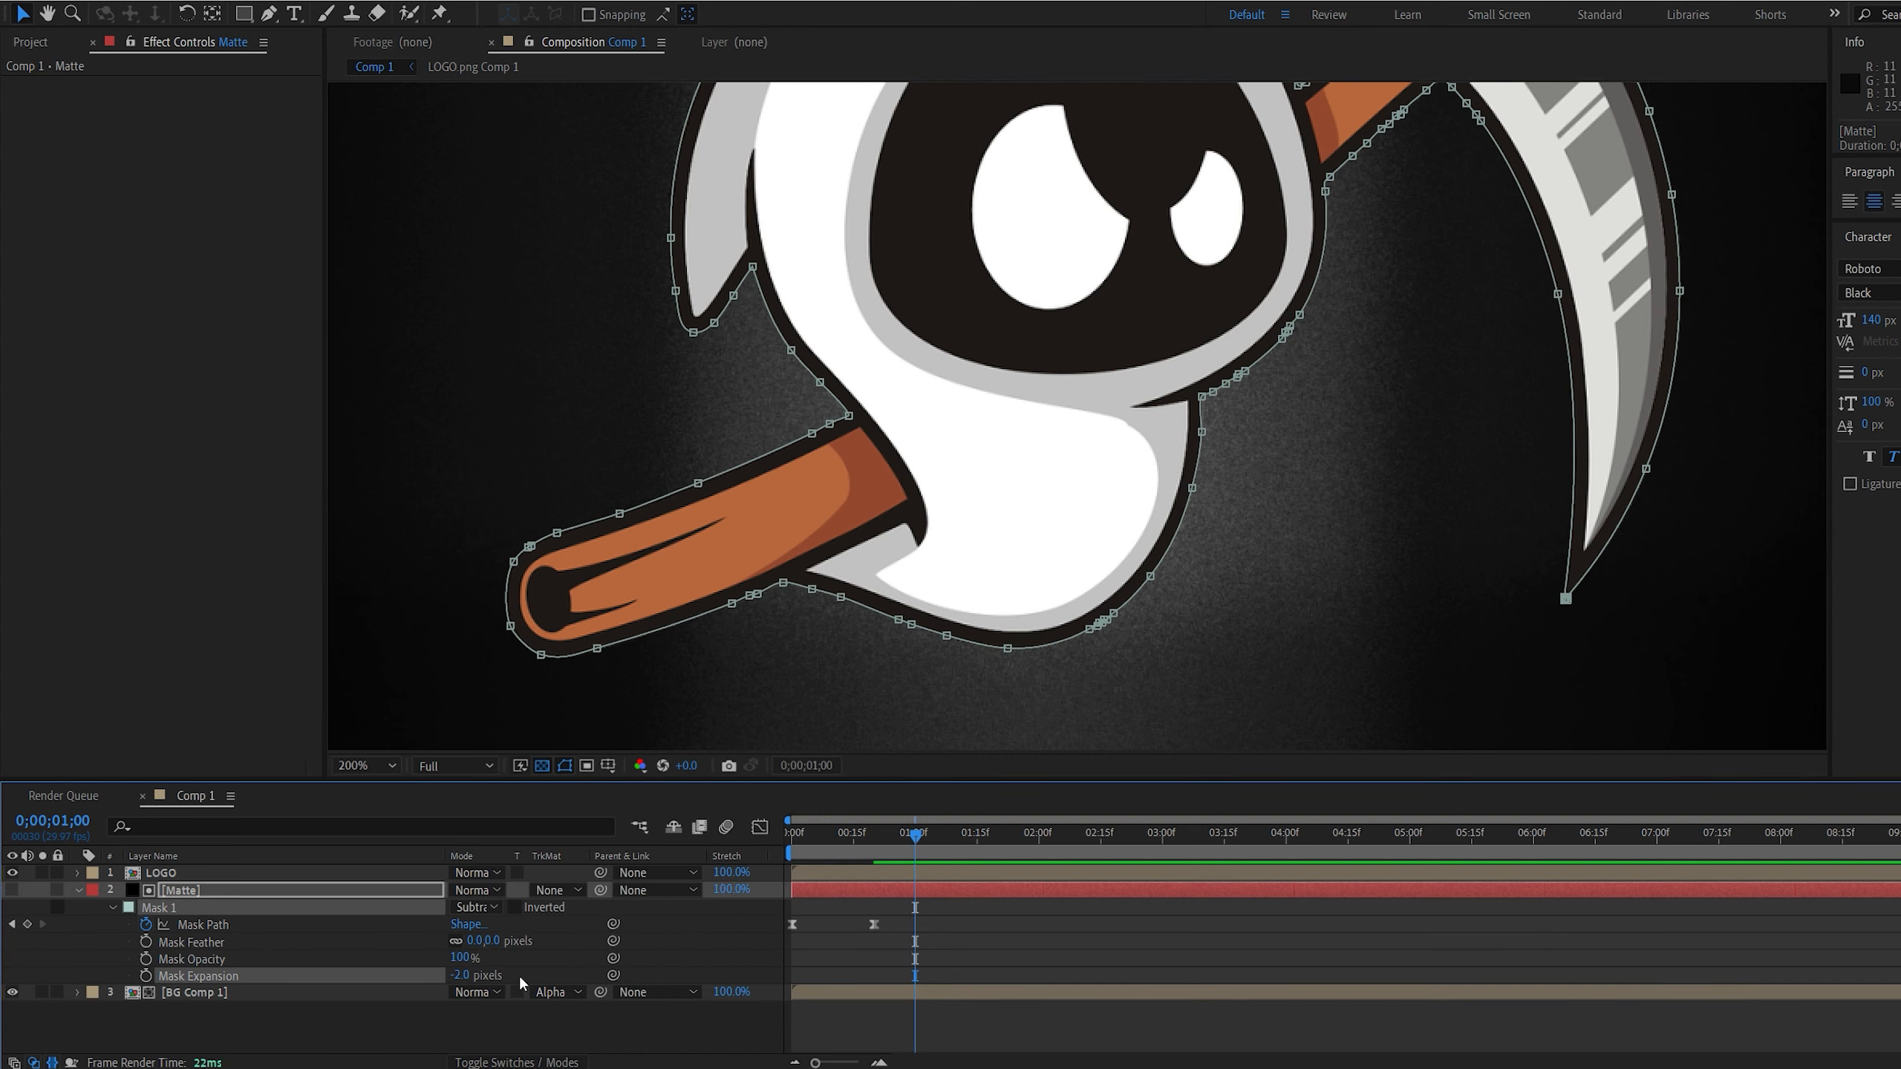
Turn off the transparency grid and check the logo's edge against the background
{"action": "left_click", "coordinate": [514, 1020]}
{"action": "left_click", "coordinate": [541, 769]}
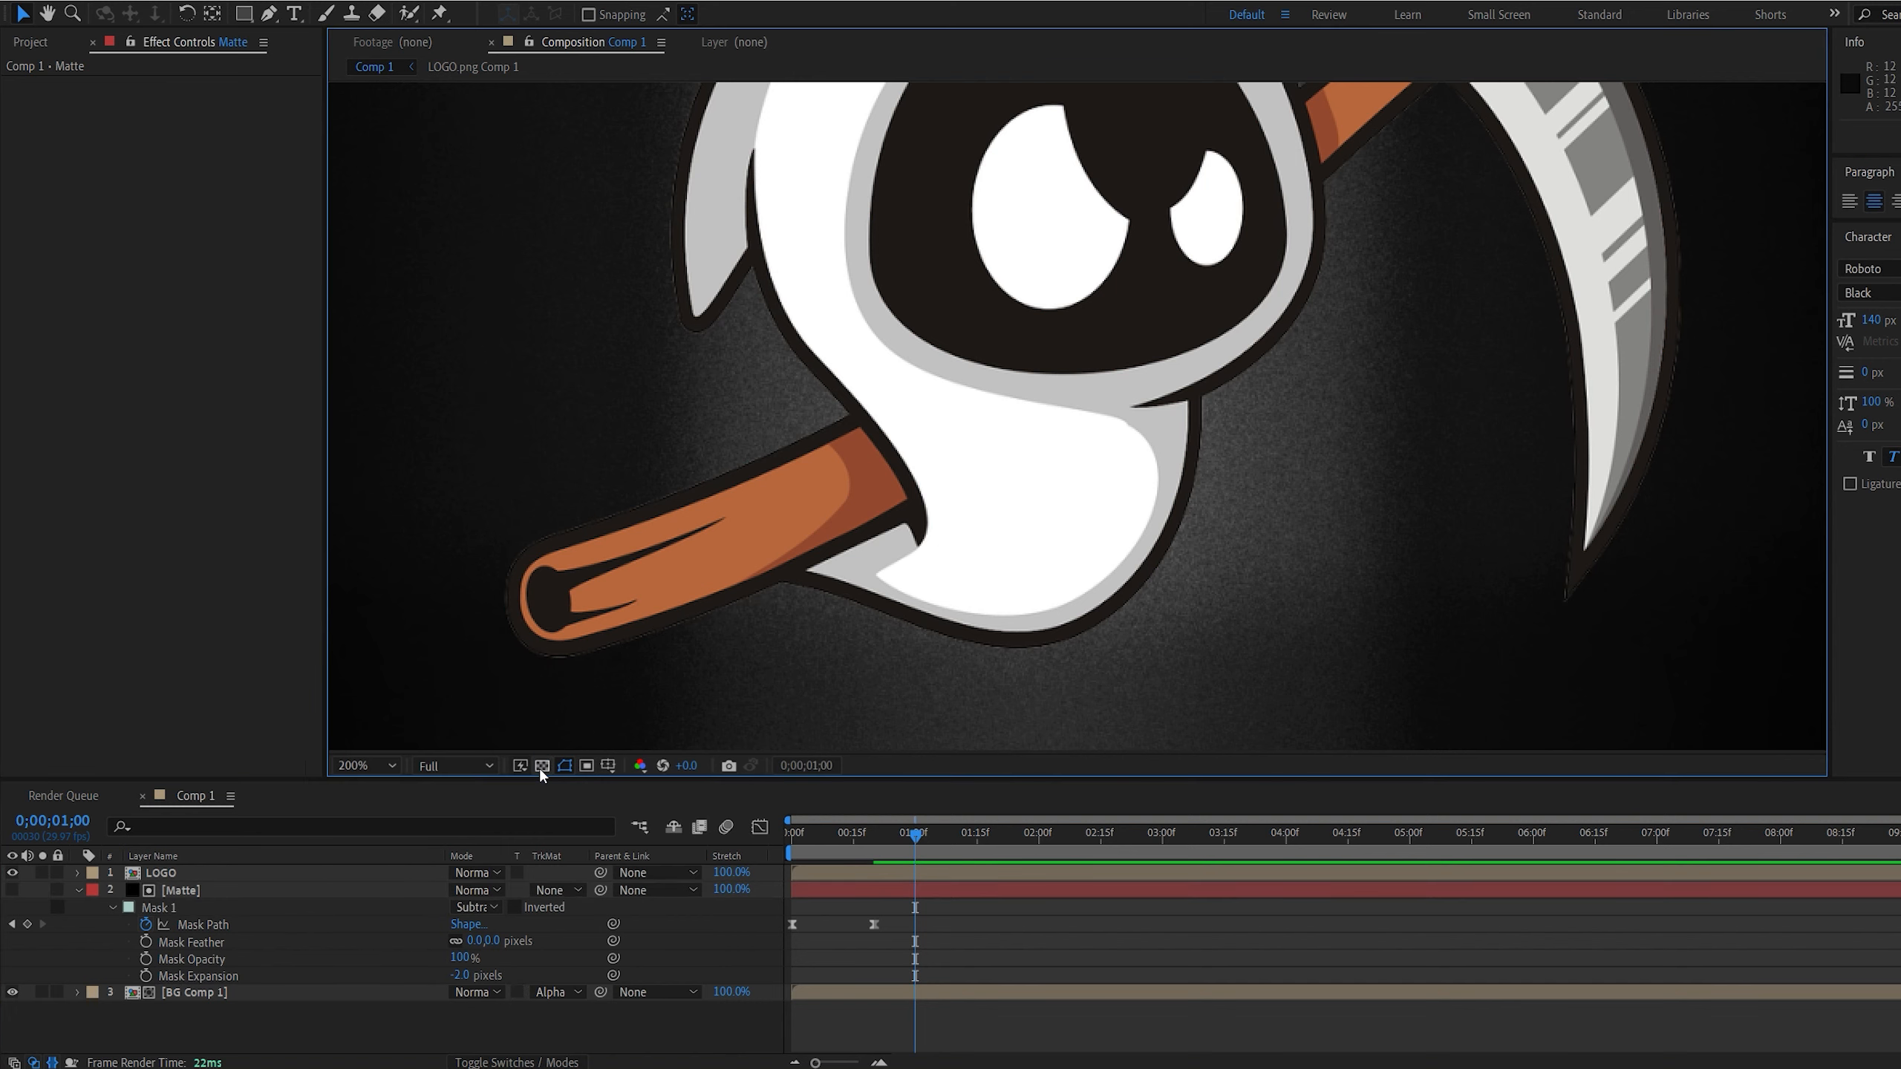
{"action": "left_click", "coordinate": [541, 769]}
{"action": "key", "text": "comma"}
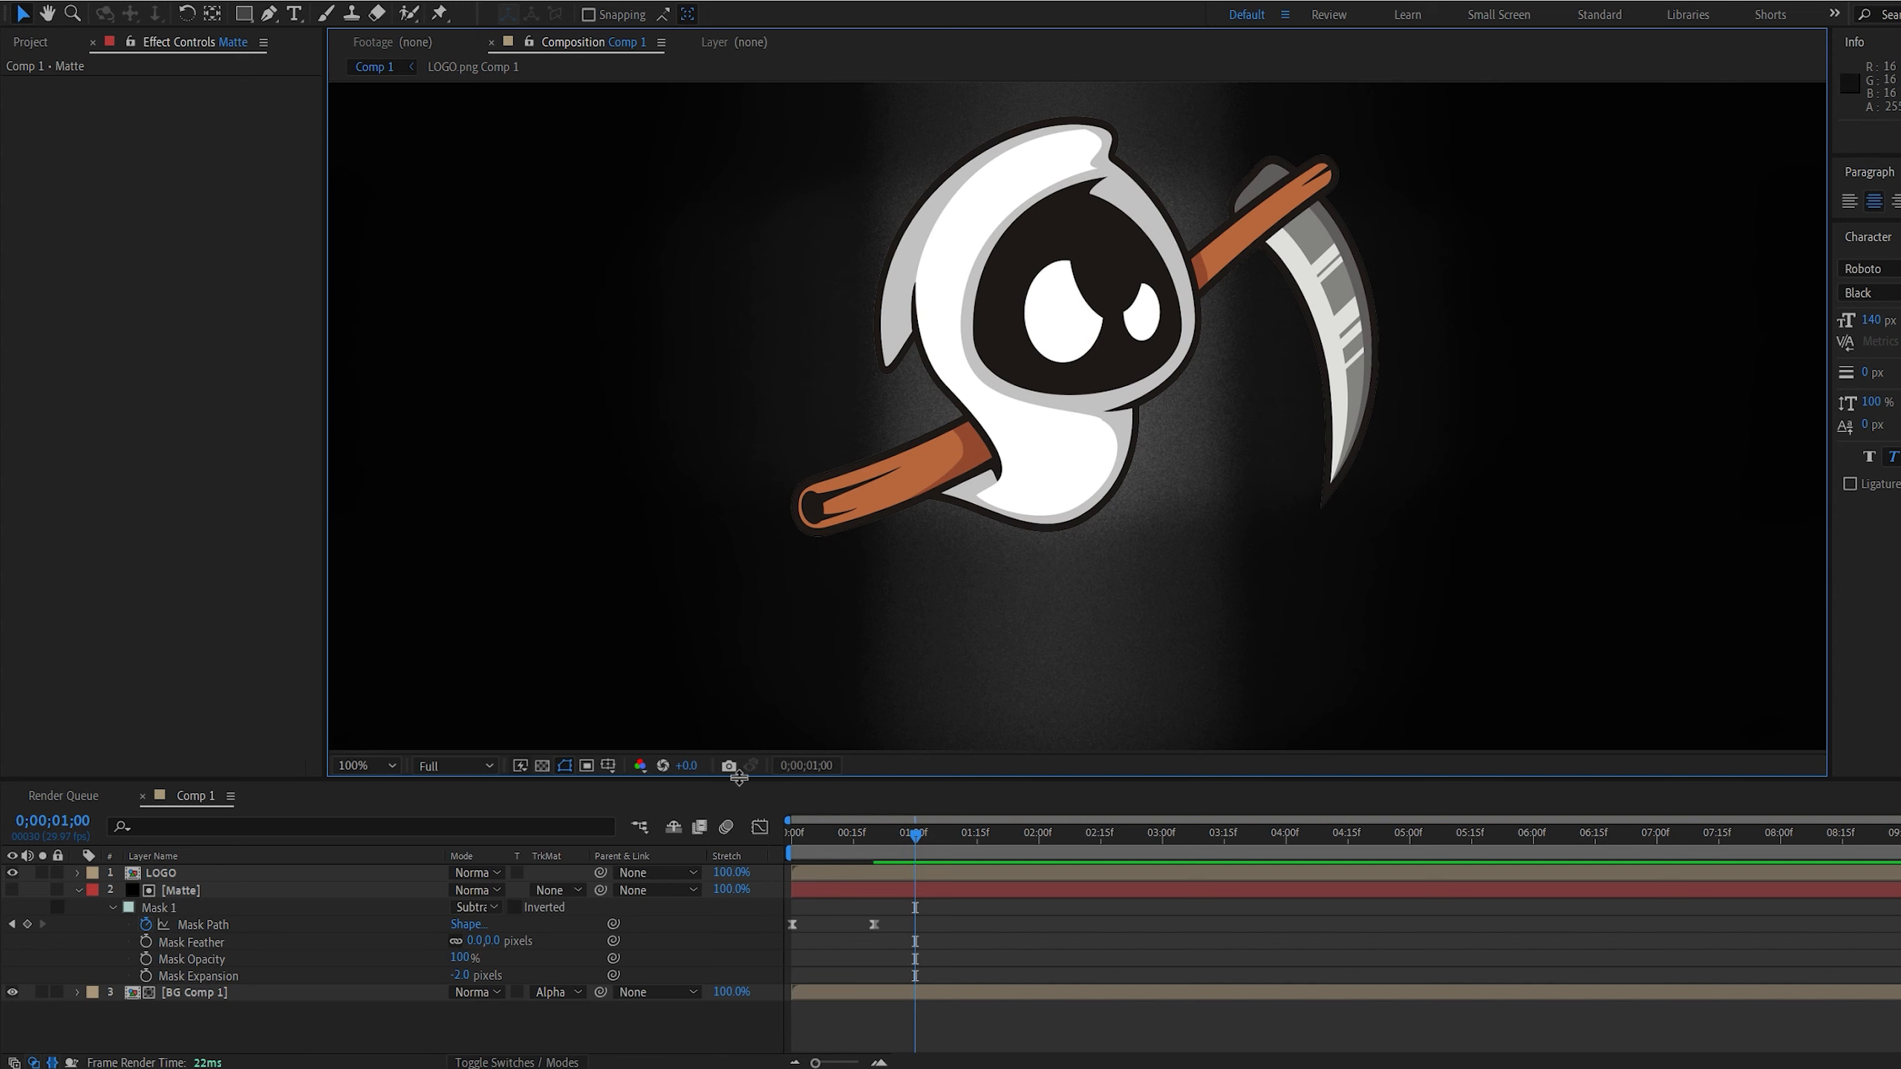
Duplicate the Matte layer's second Mask Path keyframe at 0;00;02;00 so the logo shape holds until that time
{"action": "left_click", "coordinate": [1048, 837]}
{"action": "left_click_drag", "start_coordinate": [1049, 837], "coordinate": [1040, 850]}
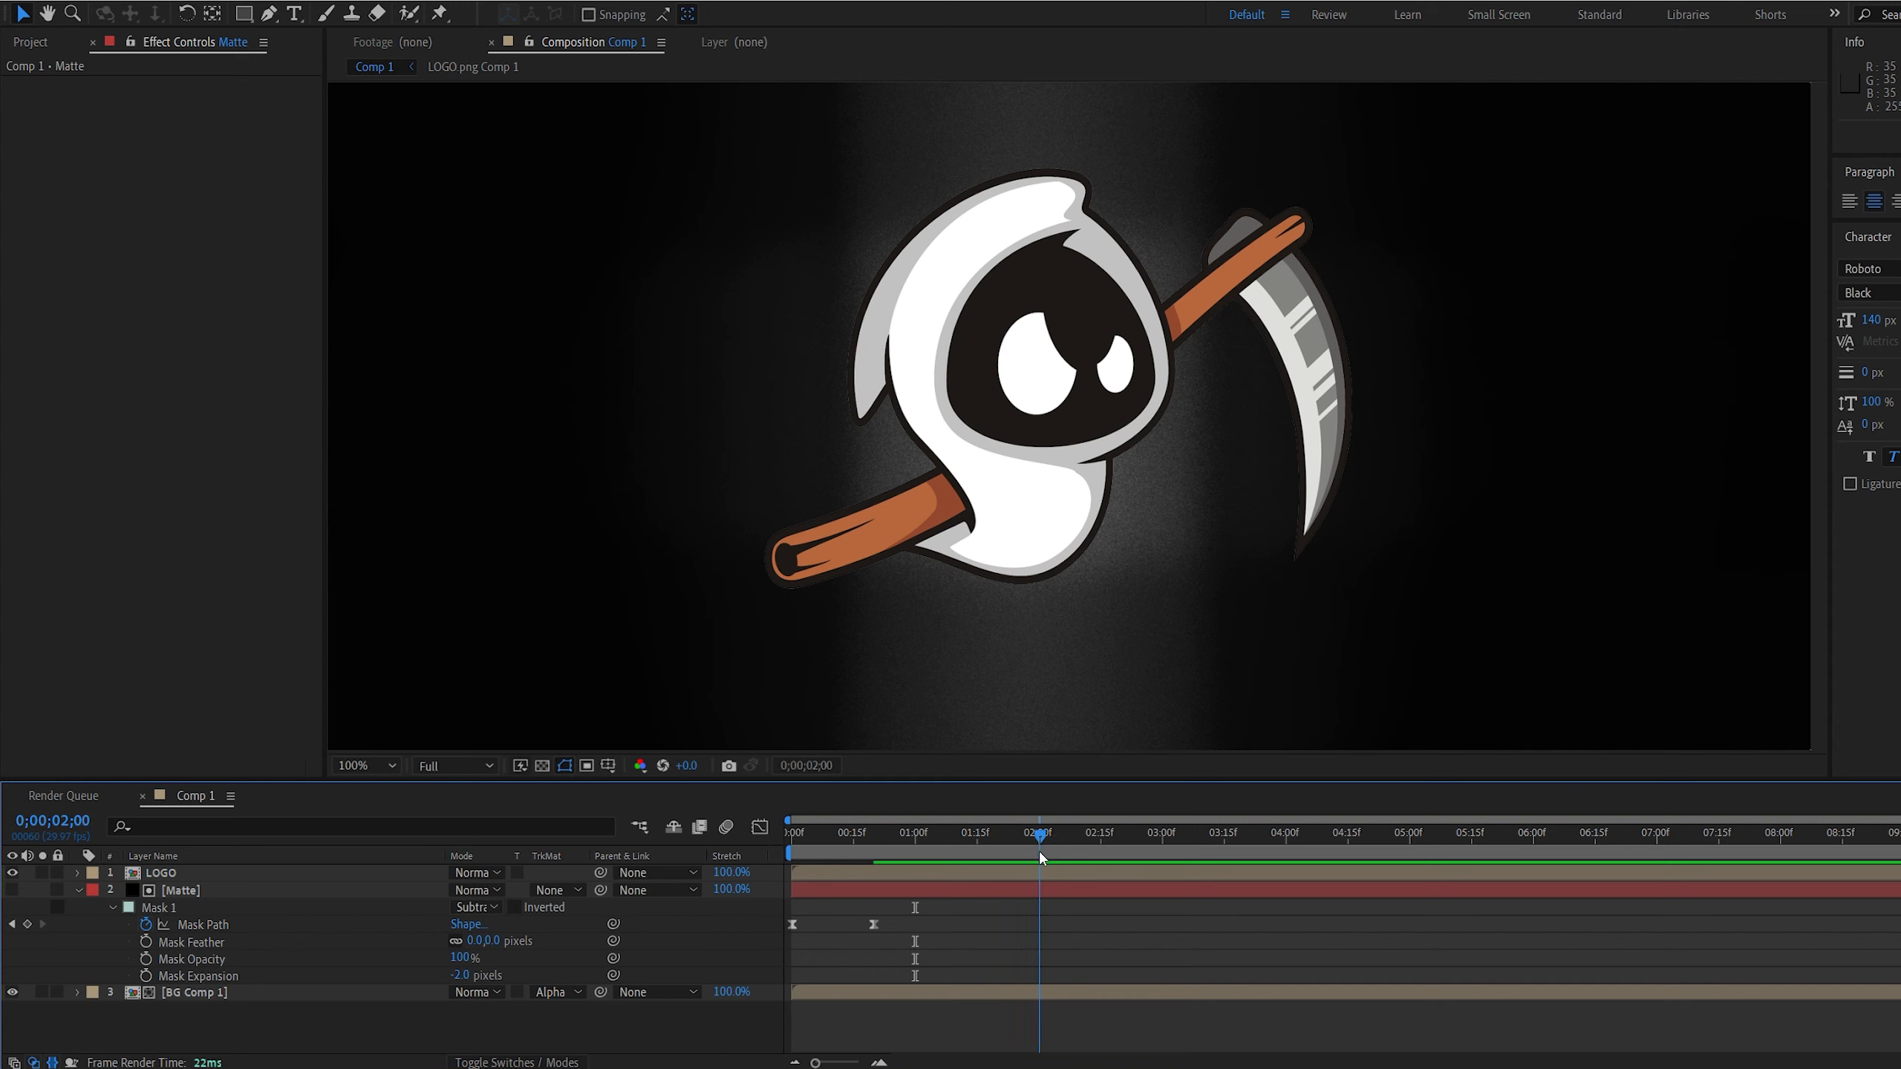
{"action": "left_click", "coordinate": [873, 924]}
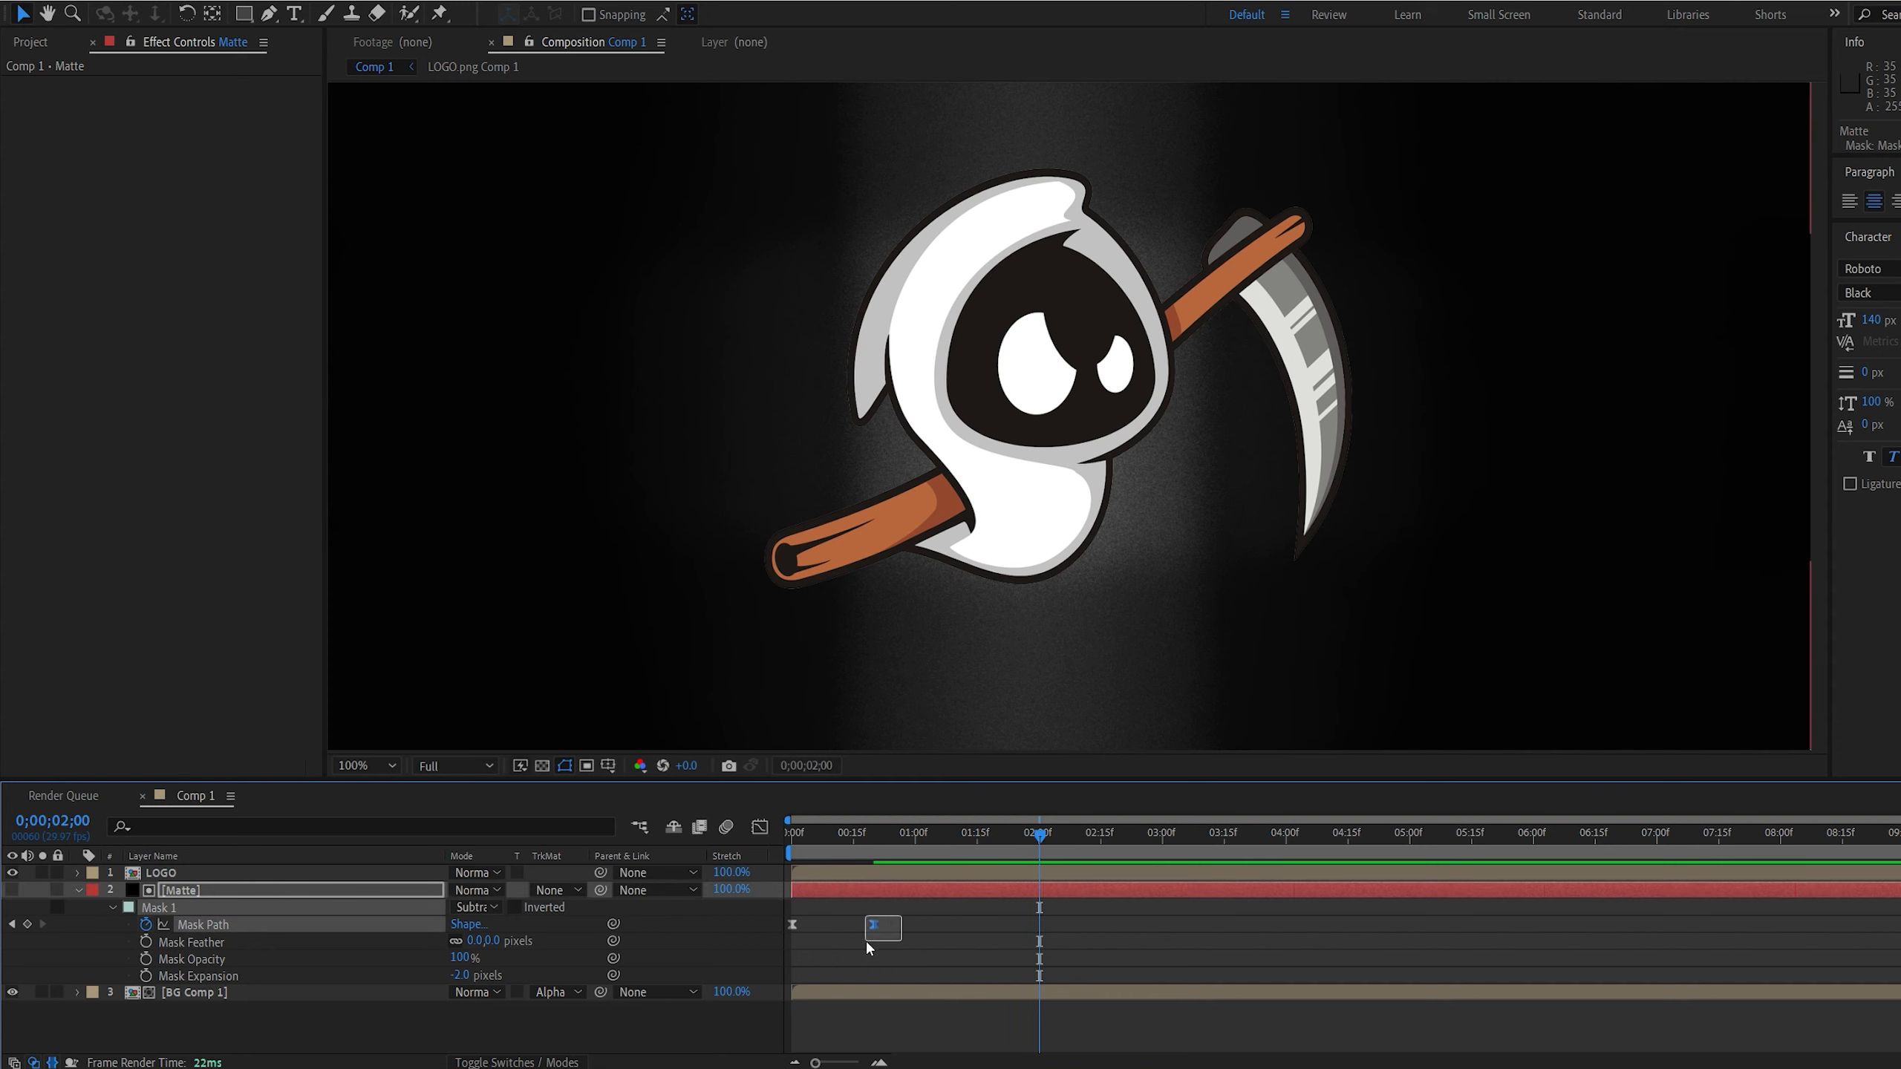
{"action": "key", "text": "ctrl+v"}
Copy the first Mask Path keyframe to 0;00;02;17 so the matte expands again
{"action": "left_click", "coordinate": [793, 924]}
{"action": "left_click", "coordinate": [1108, 834]}
{"action": "left_click_drag", "start_coordinate": [808, 905], "coordinate": [786, 934]}
{"action": "key", "text": "ctrl+c"}
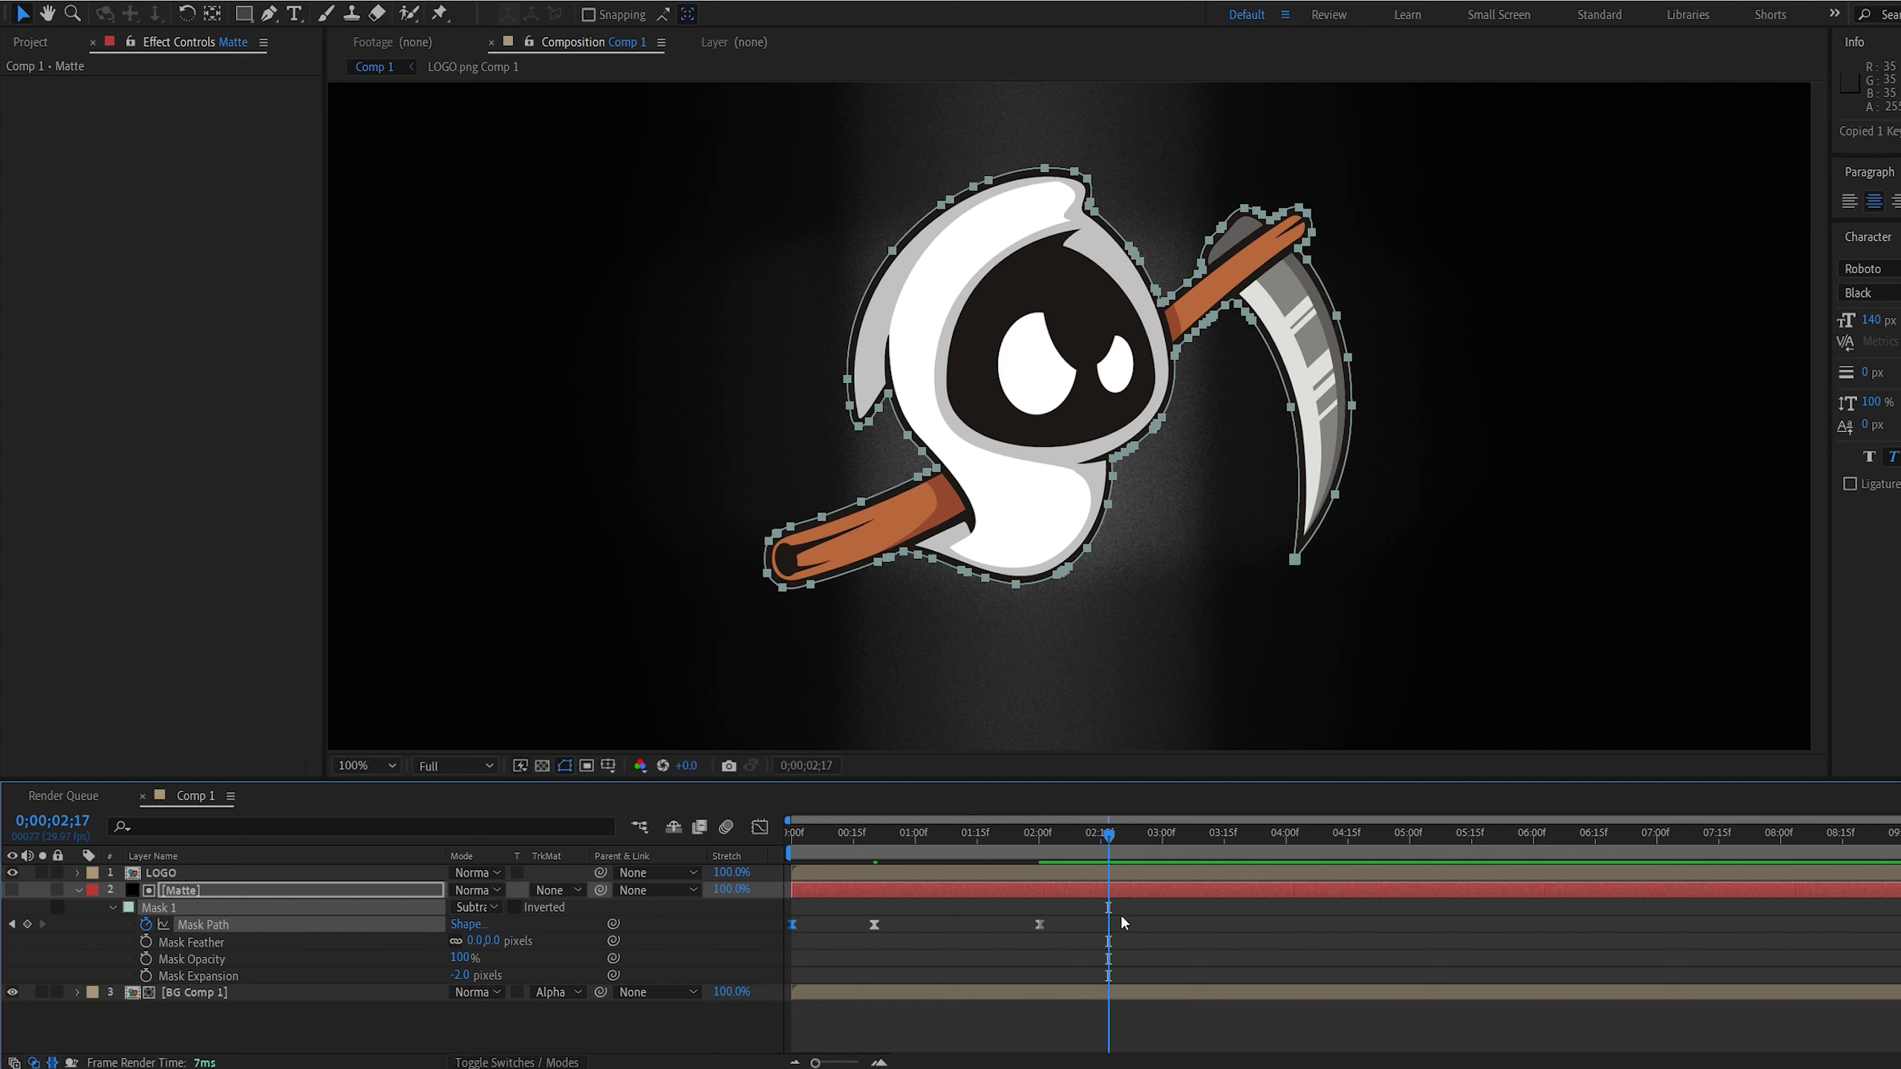
{"action": "key", "text": "ctrl+v"}
Ease the two pasted Mask Path keyframes, reshape their speed curve in the graph editor, and preview the animation
{"action": "left_click_drag", "start_coordinate": [1064, 903], "coordinate": [1030, 934]}
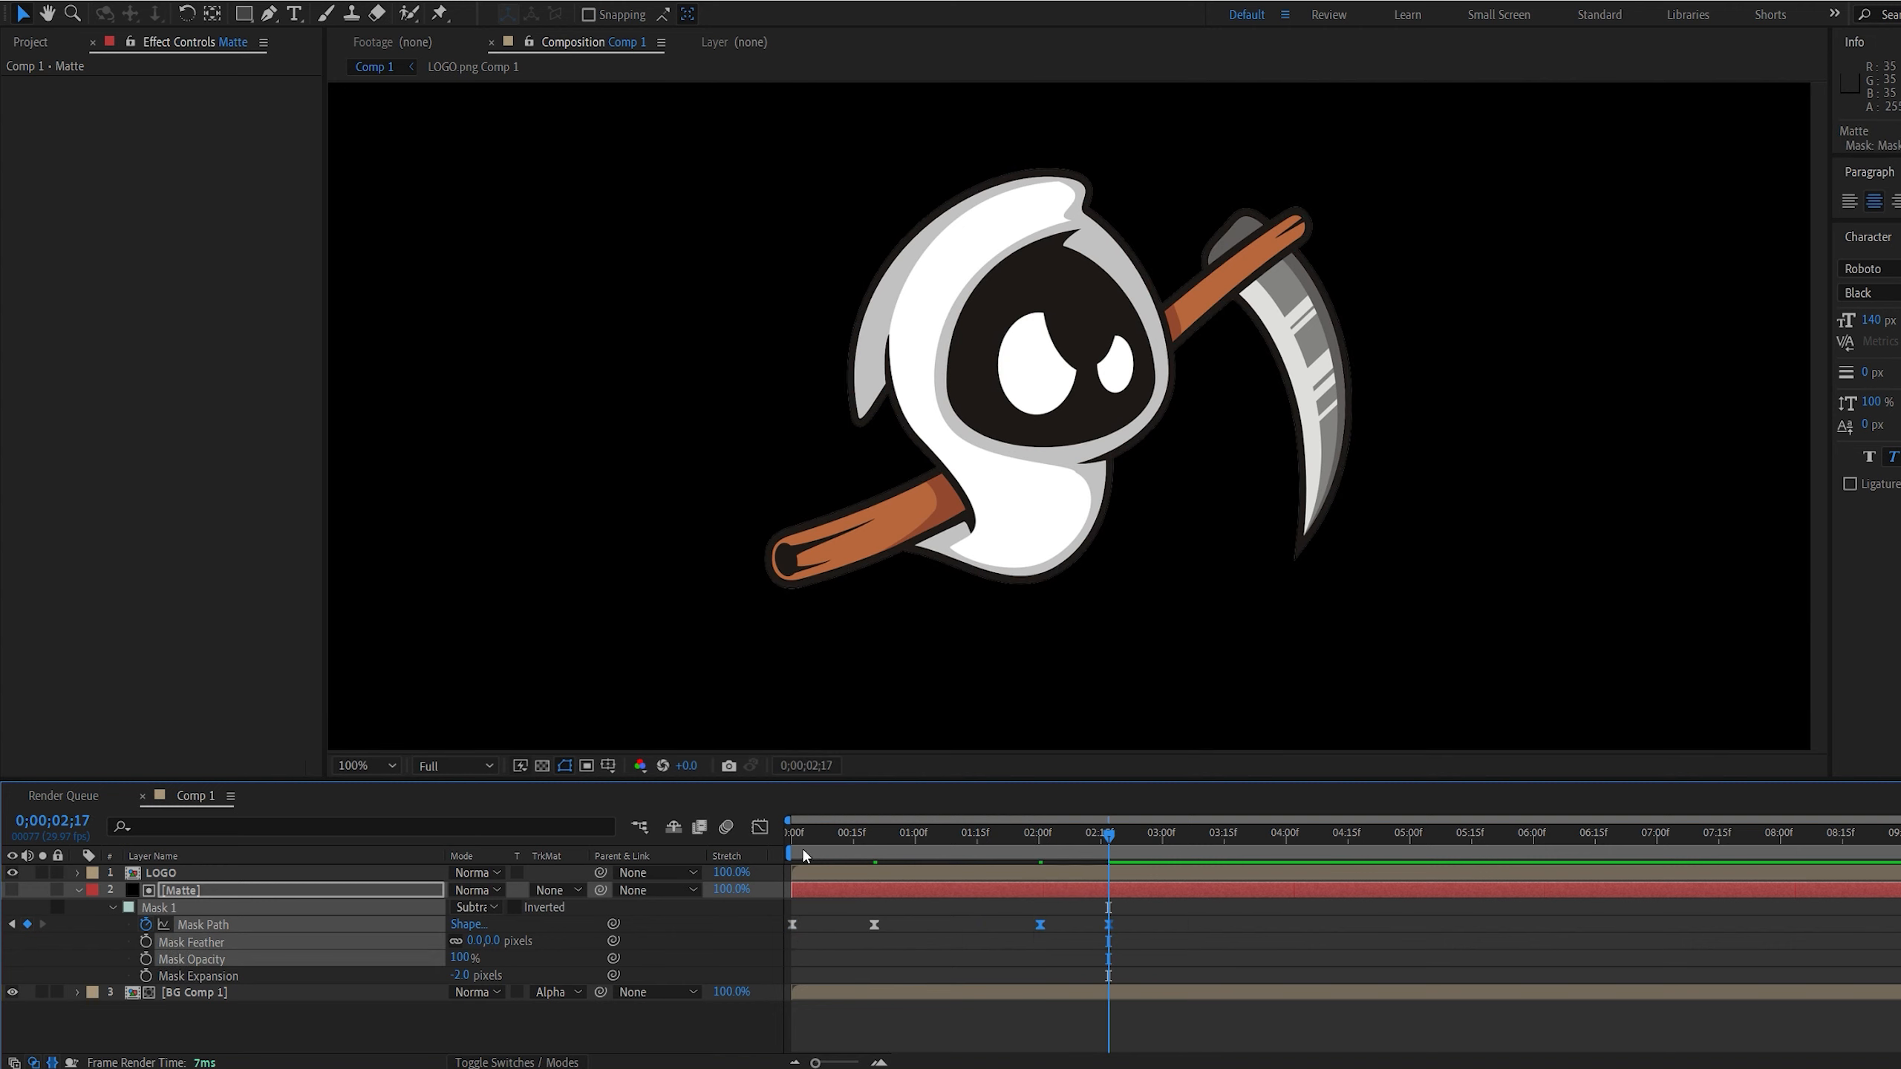
{"action": "left_click", "coordinate": [760, 827]}
{"action": "key", "text": "F9"}
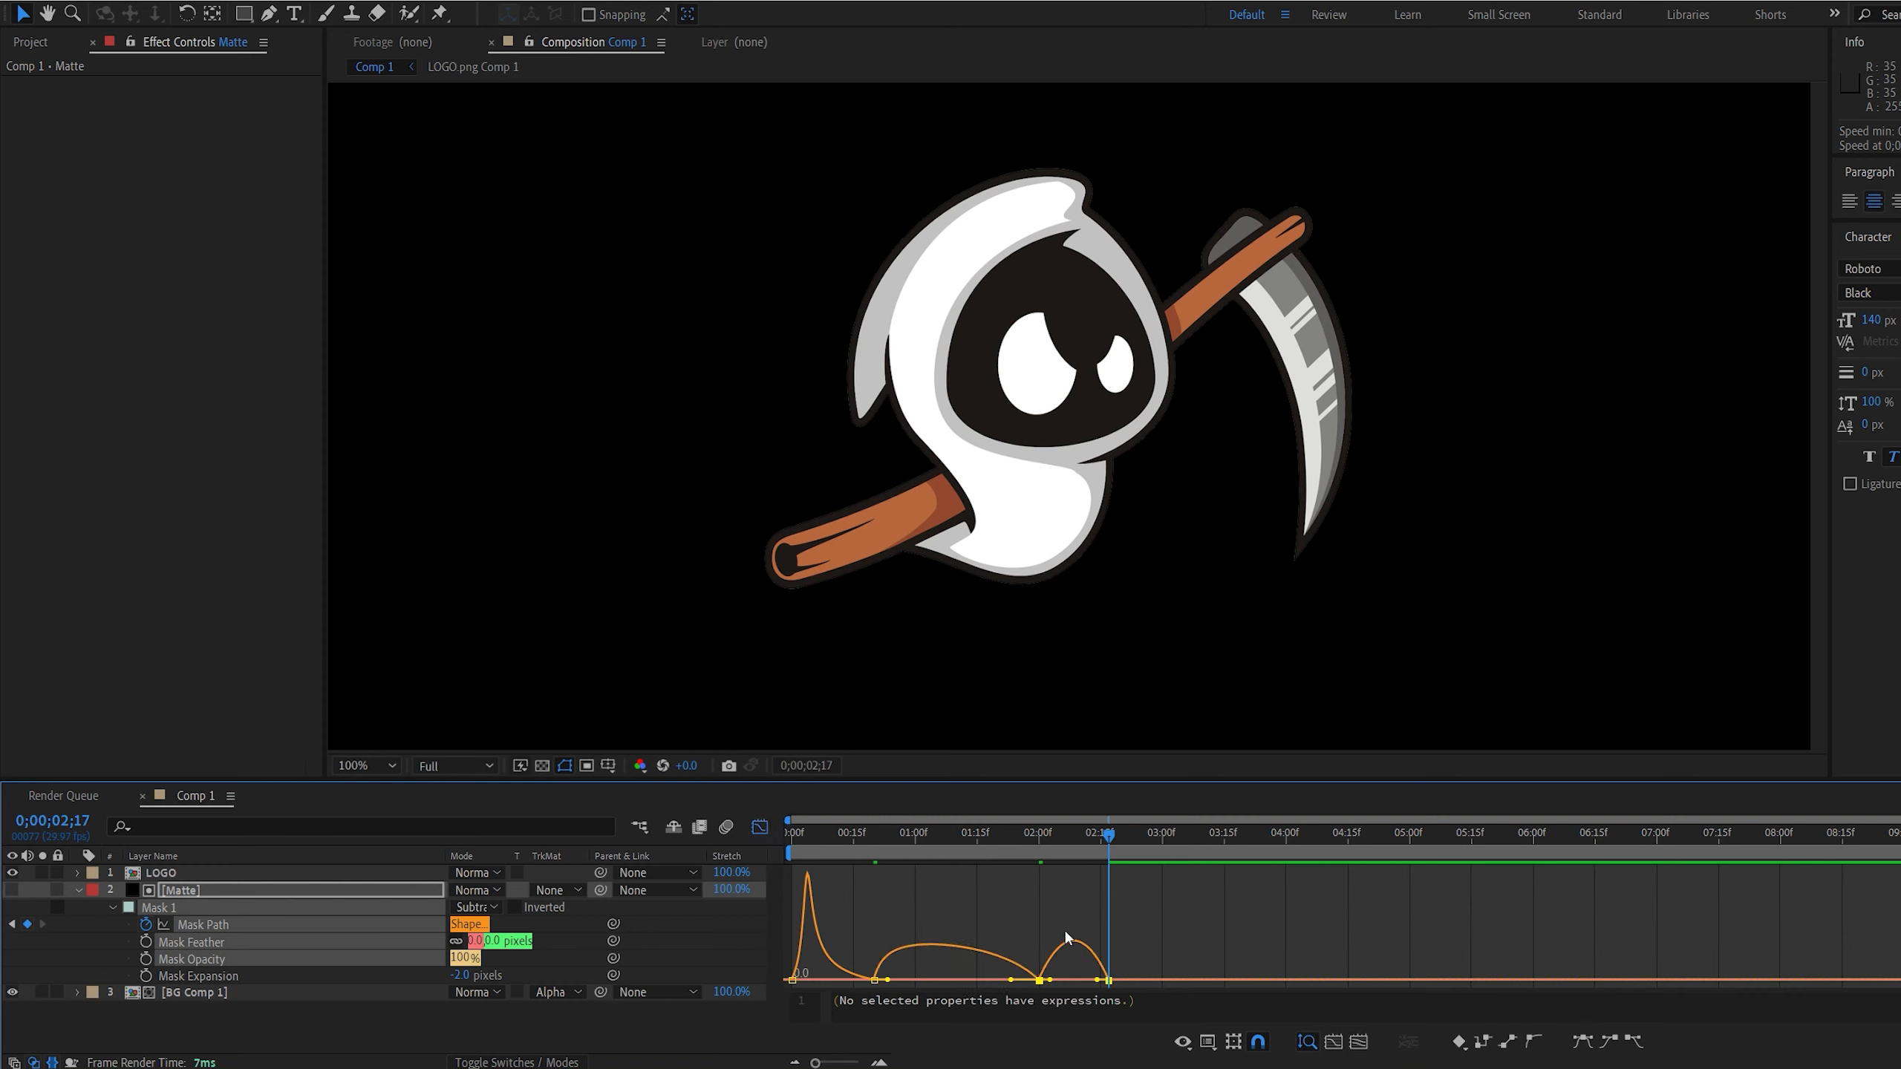
{"action": "left_click_drag", "start_coordinate": [1052, 979], "coordinate": [1078, 979]}
{"action": "left_click_drag", "start_coordinate": [872, 830], "coordinate": [759, 825]}
{"action": "left_click", "coordinate": [759, 826]}
{"action": "key", "text": "space"}
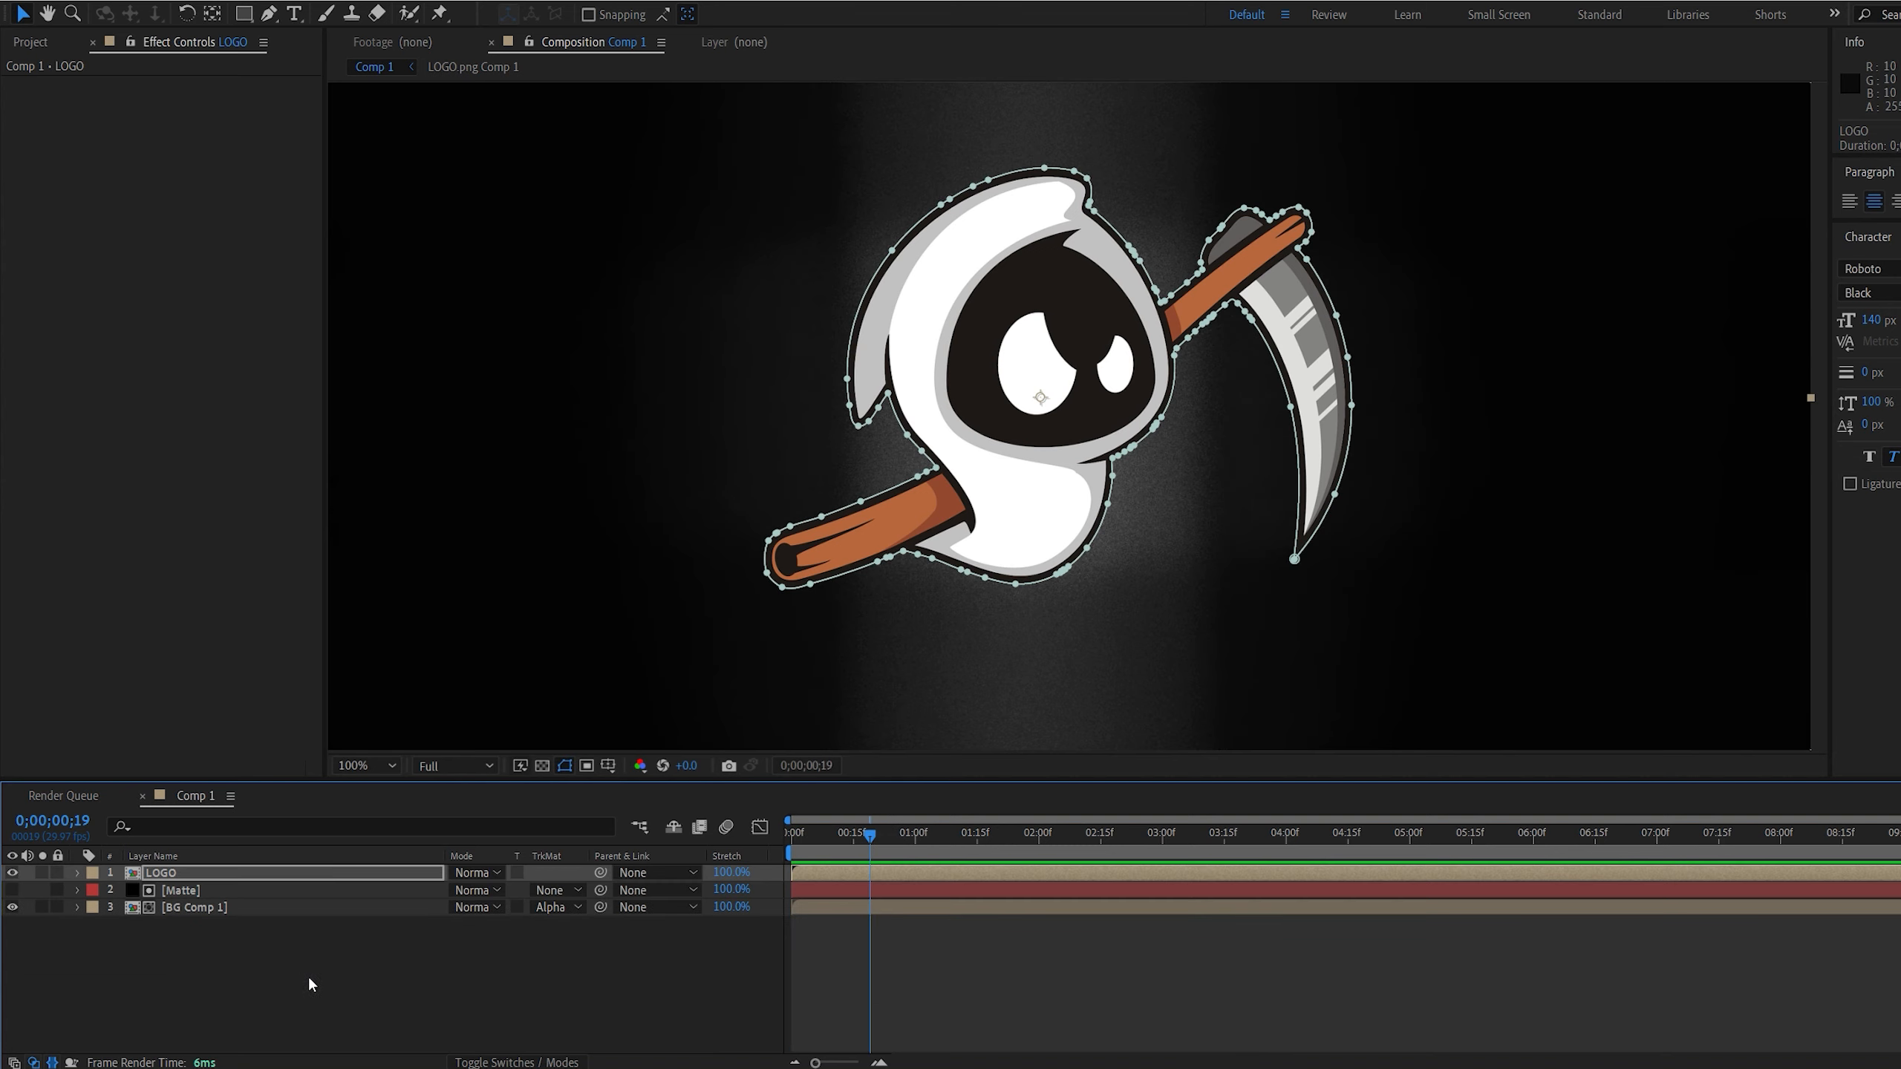
Keyframe the LOGO layer's Opacity from 0% at 0;00;00;19 up to 100% at a following keyframe
{"action": "left_click", "coordinate": [310, 982]}
{"action": "scroll", "coordinate": [902, 594], "scroll_direction": "down", "scroll_amount": 1}
{"action": "scroll", "coordinate": [956, 590], "scroll_direction": "up", "scroll_amount": 1}
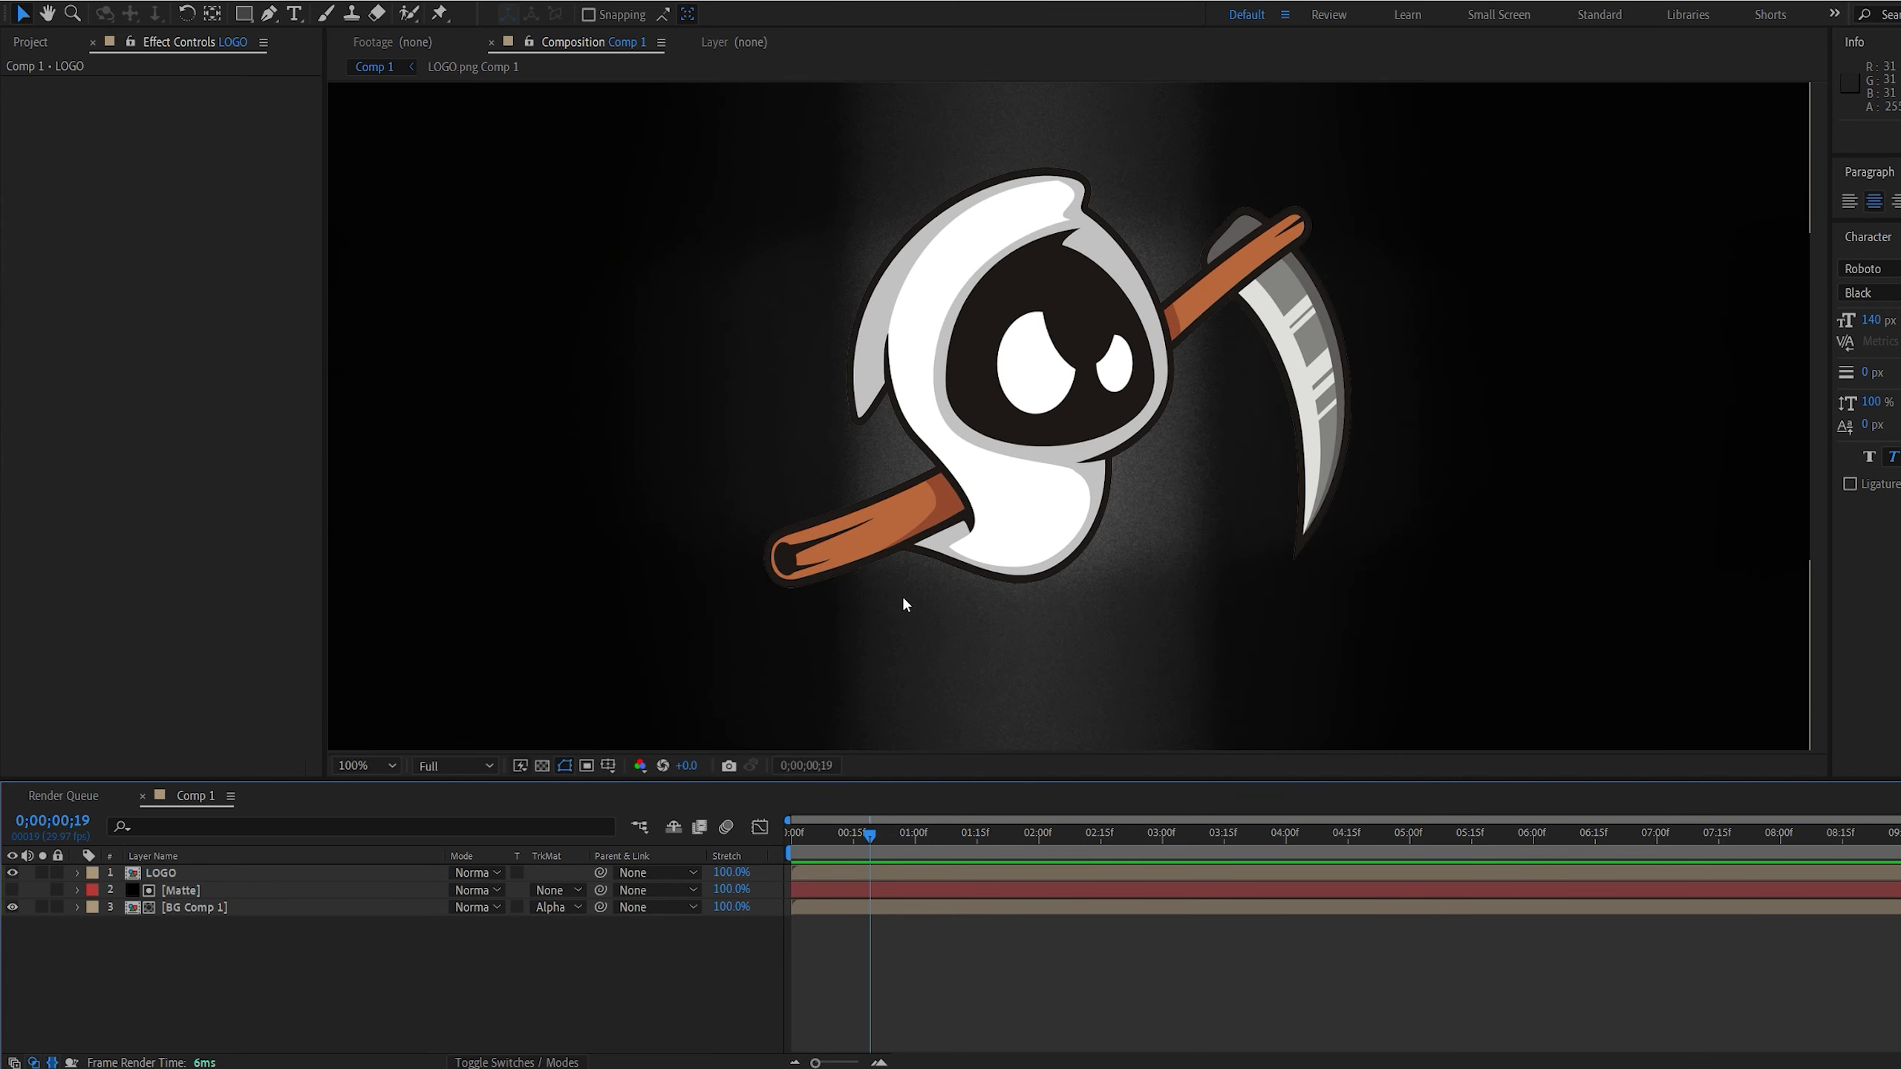
{"action": "left_click", "coordinate": [182, 877]}
{"action": "key", "text": "t"}
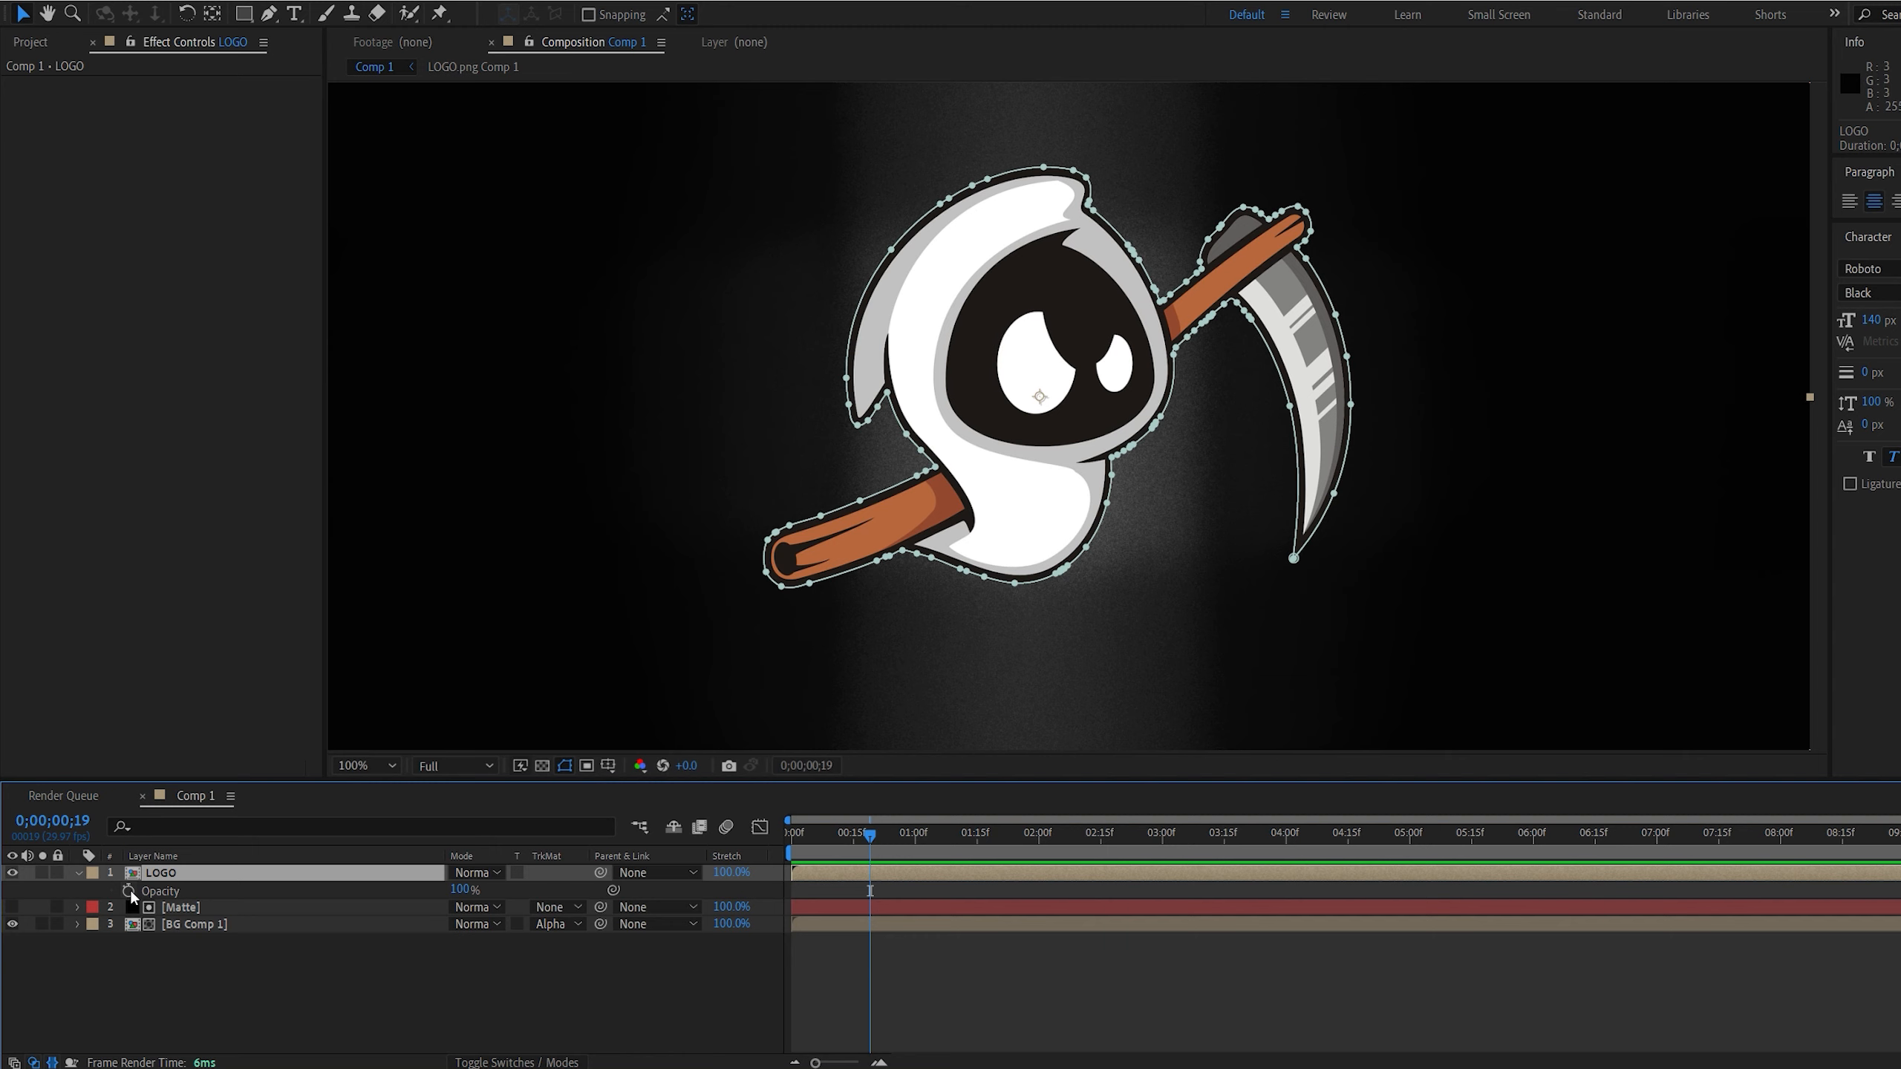
{"action": "left_click", "coordinate": [128, 891]}
{"action": "left_click_drag", "start_coordinate": [871, 892], "coordinate": [939, 892]}
{"action": "left_click_drag", "start_coordinate": [461, 891], "coordinate": [97, 905]}
Ease both LOGO Opacity keyframes and shift them so the fade runs from 0;00;00;12 to about frame 25
{"action": "left_click_drag", "start_coordinate": [981, 886], "coordinate": [817, 914]}
{"action": "left_click_drag", "start_coordinate": [870, 841], "coordinate": [896, 891]}
{"action": "left_click", "coordinate": [886, 893]}
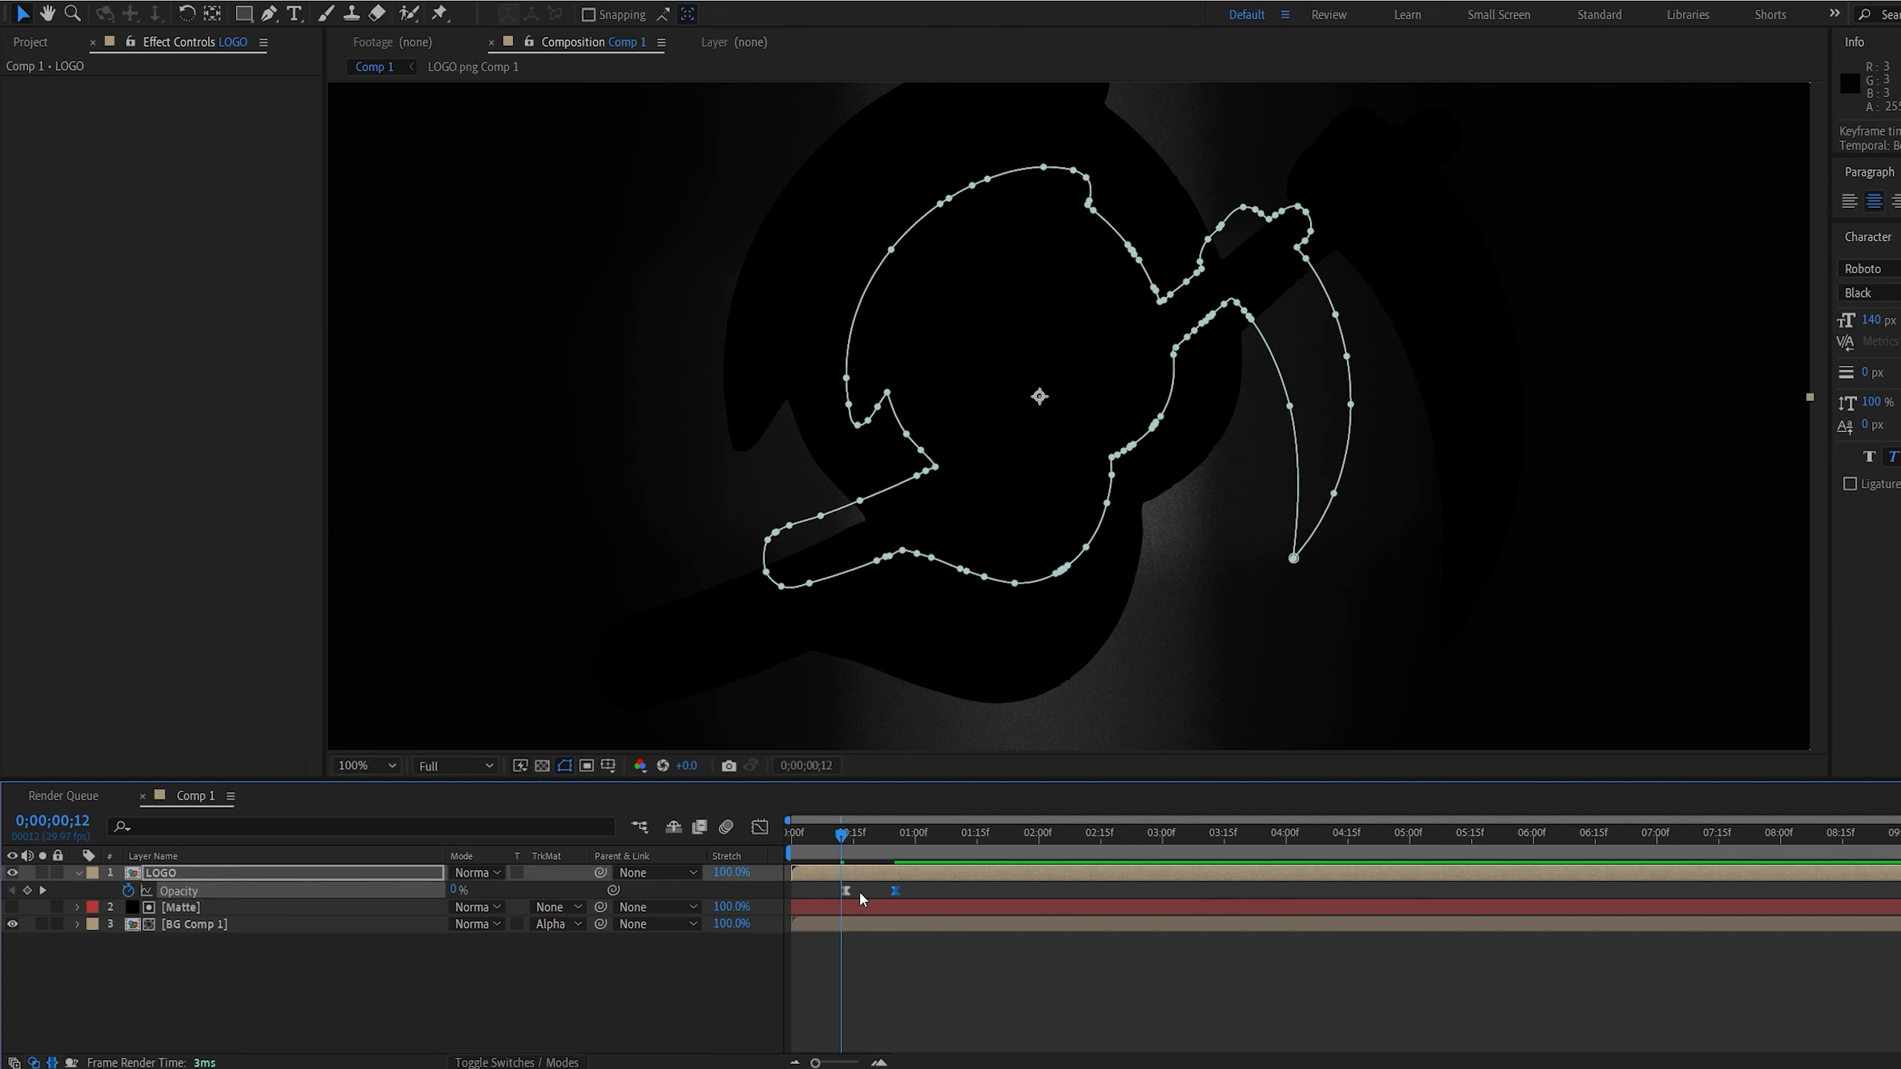
Preview the logo fade-in, turn on the transparency grid, and replay the reveal from the start
{"action": "left_click", "coordinate": [649, 989]}
{"action": "scroll", "coordinate": [844, 636], "scroll_direction": "down", "scroll_amount": 2}
{"action": "key", "text": "space"}
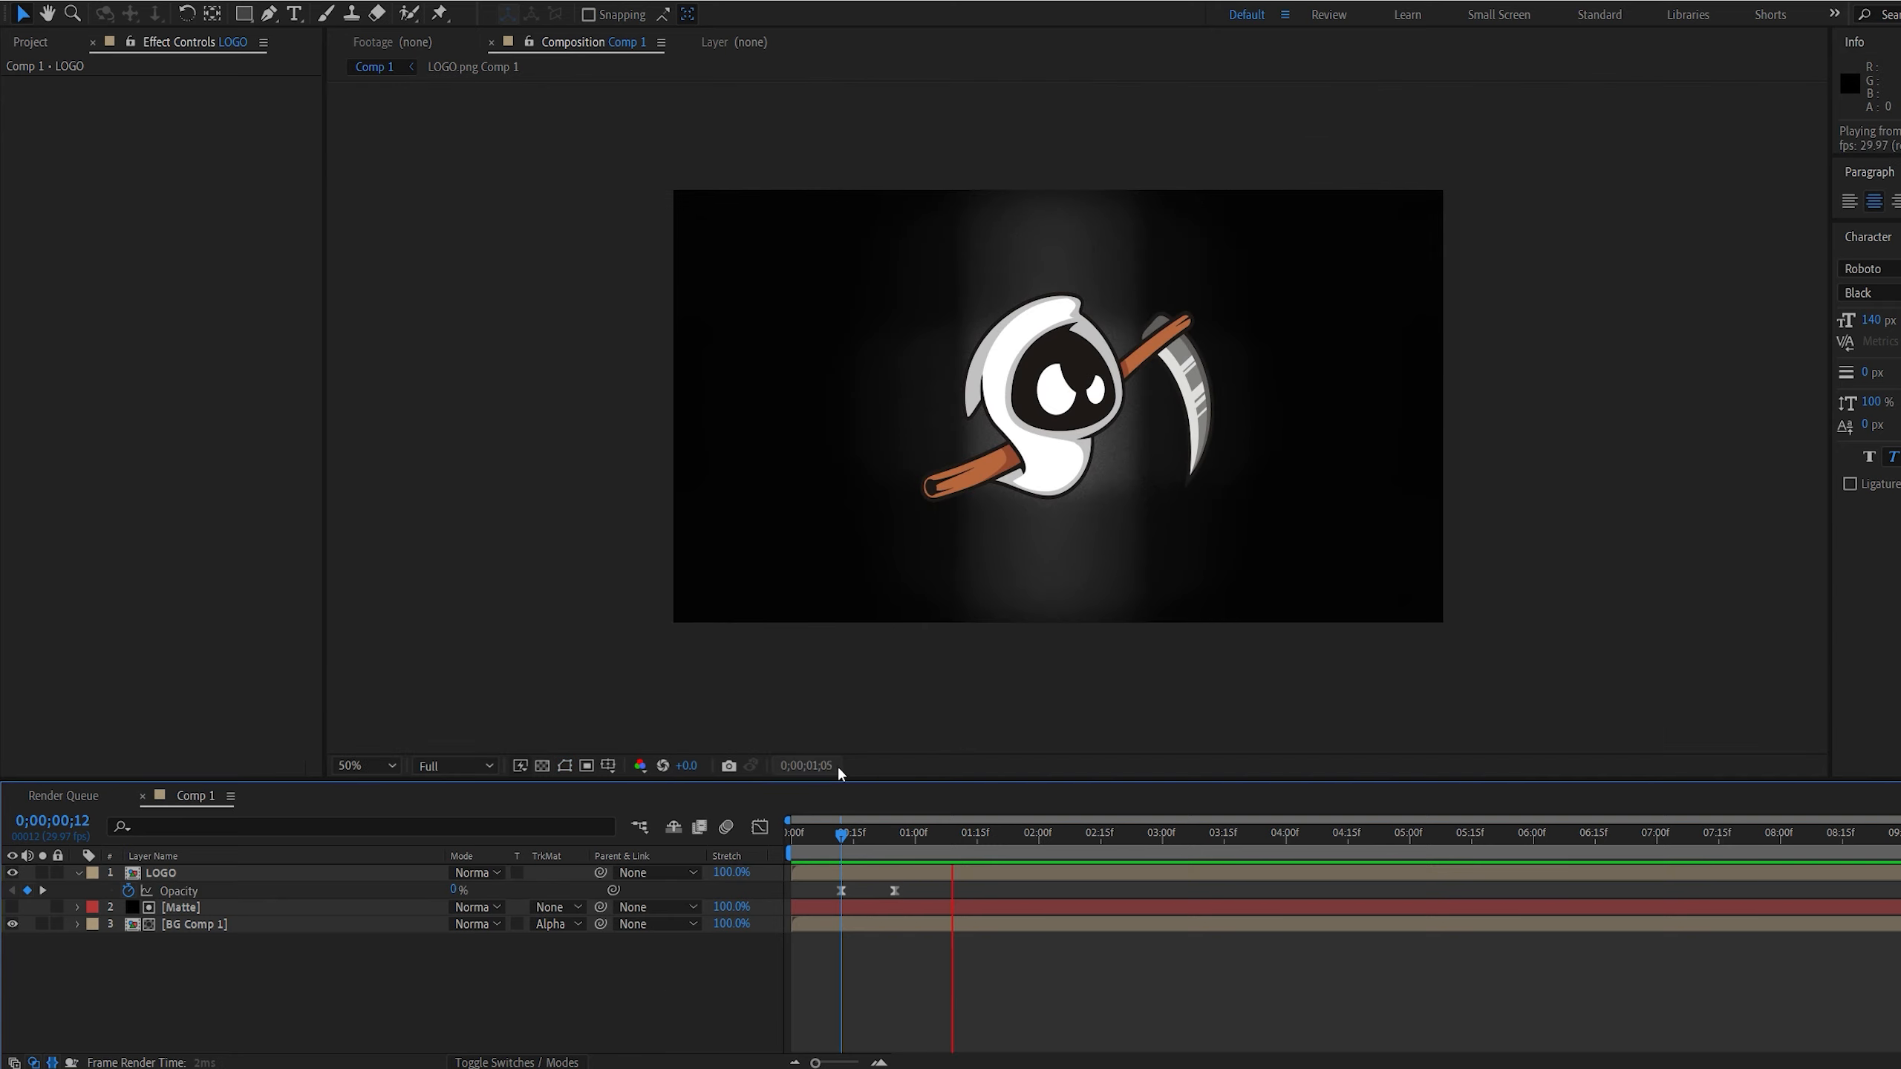
{"action": "left_click_drag", "start_coordinate": [840, 837], "coordinate": [786, 832]}
{"action": "left_click", "coordinate": [543, 767]}
{"action": "key", "text": "space"}
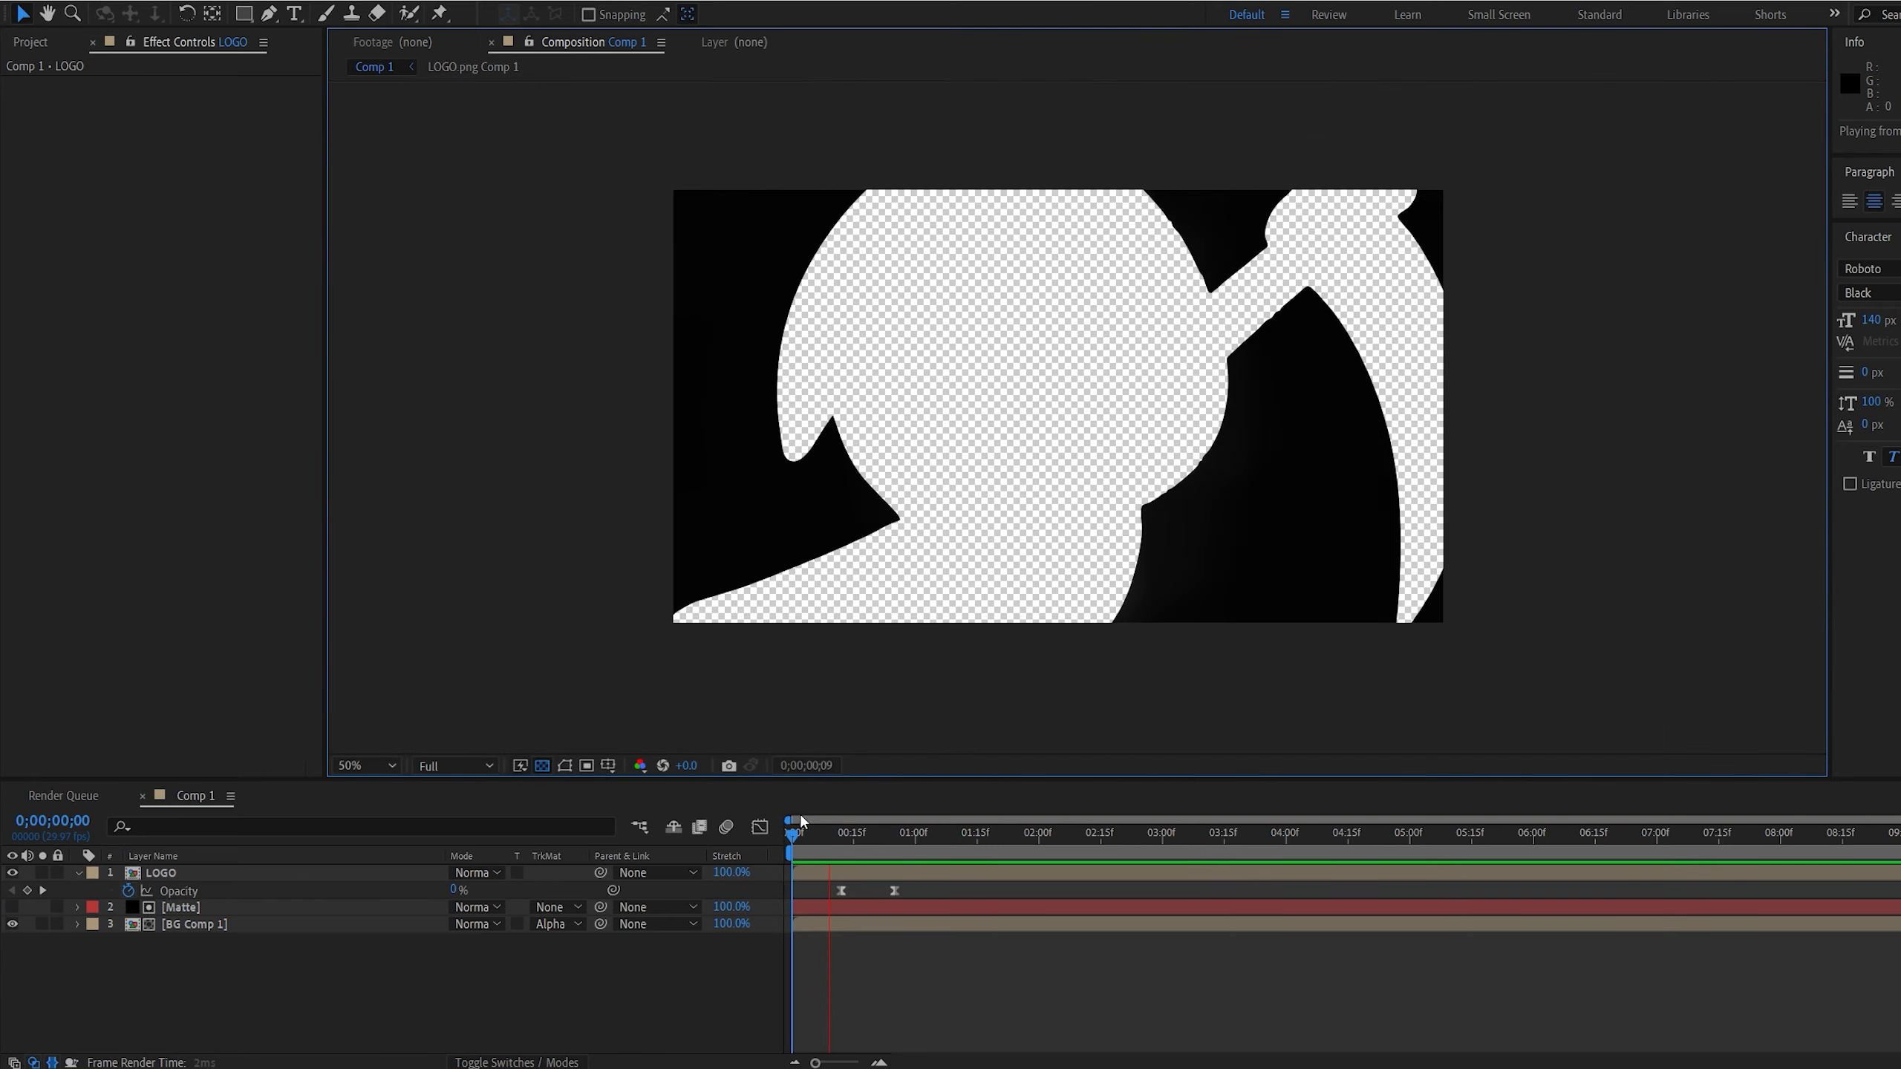
{"action": "key", "text": "space"}
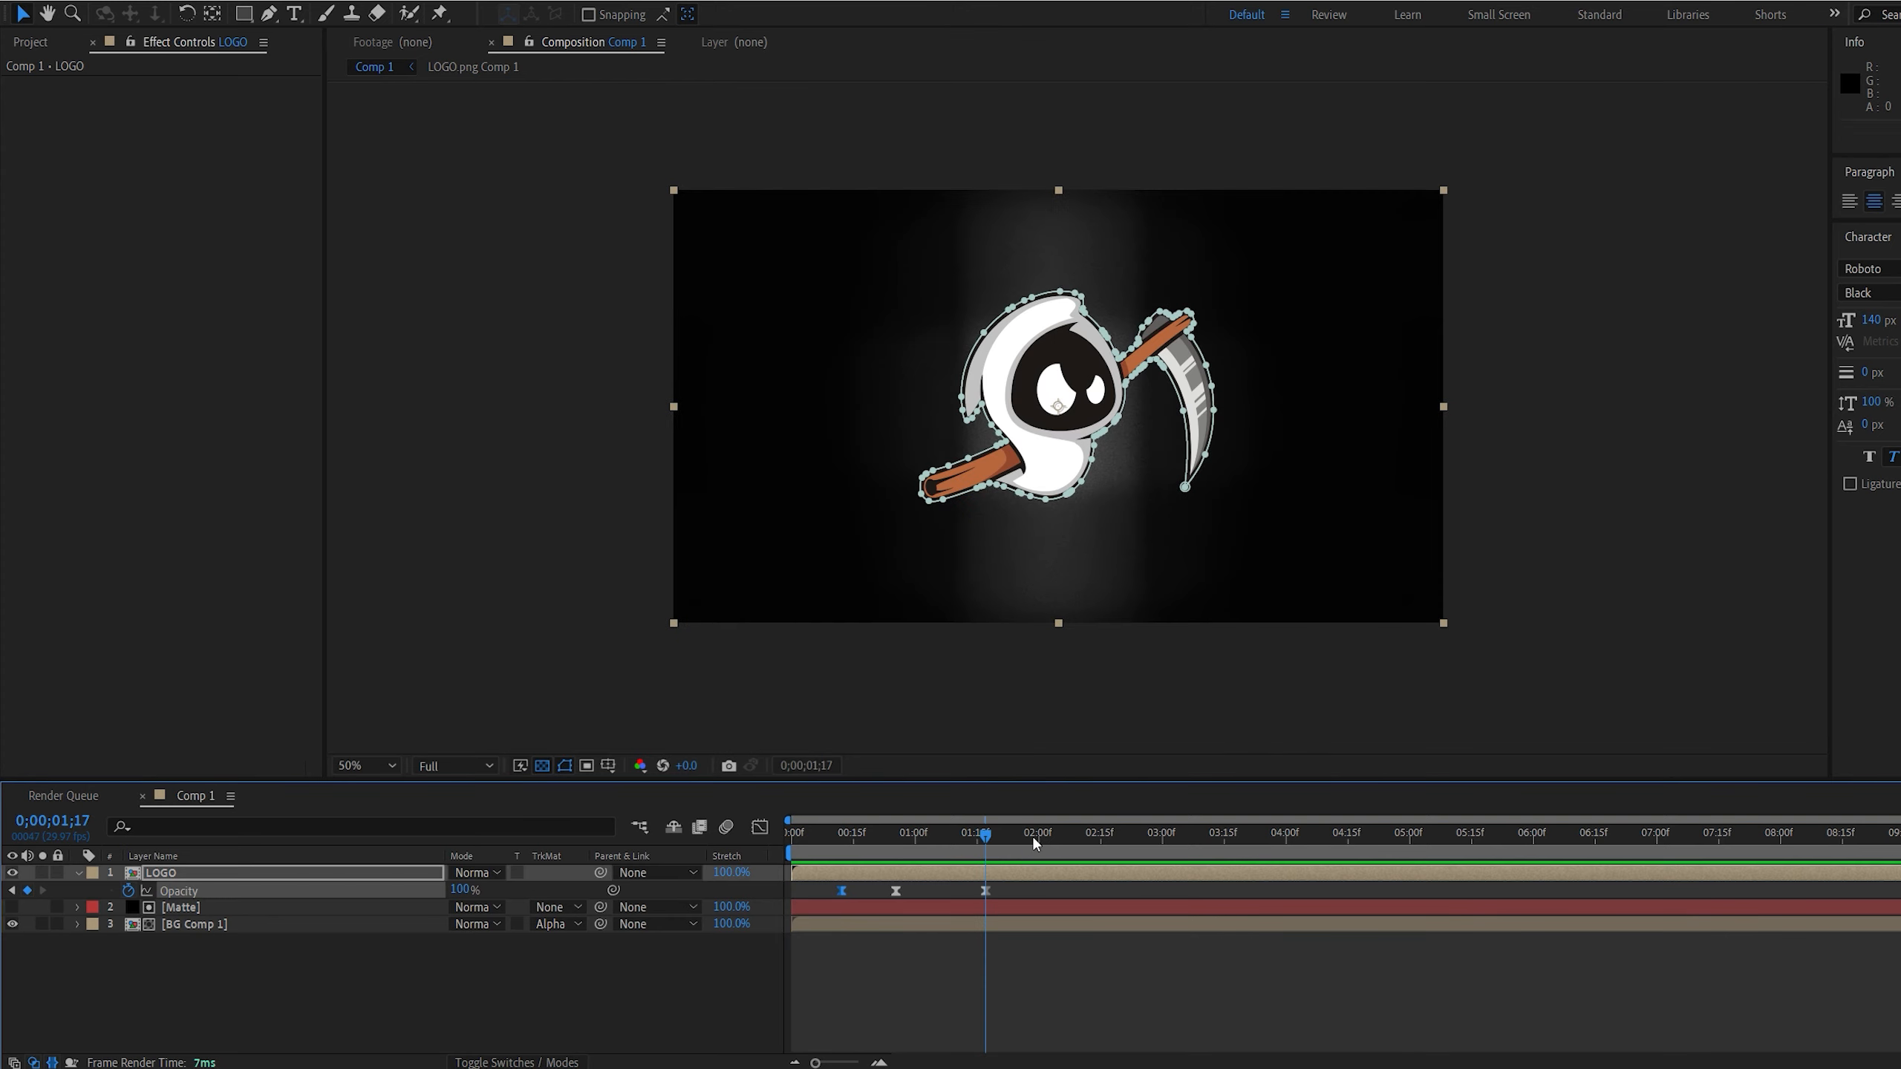
Paste the LOGO Opacity keyframes at 0;00;02;00 in reversed order to fade the logo out, and preview it
{"action": "left_click", "coordinate": [1038, 833]}
{"action": "key", "text": "ctrl+v"}
{"action": "mouse_move", "coordinate": [1068, 883]}
{"action": "left_mouse_down"}
{"action": "mouse_move", "coordinate": [971, 903]}
{"action": "mouse_move", "coordinate": [1040, 891]}
{"action": "left_mouse_up"}
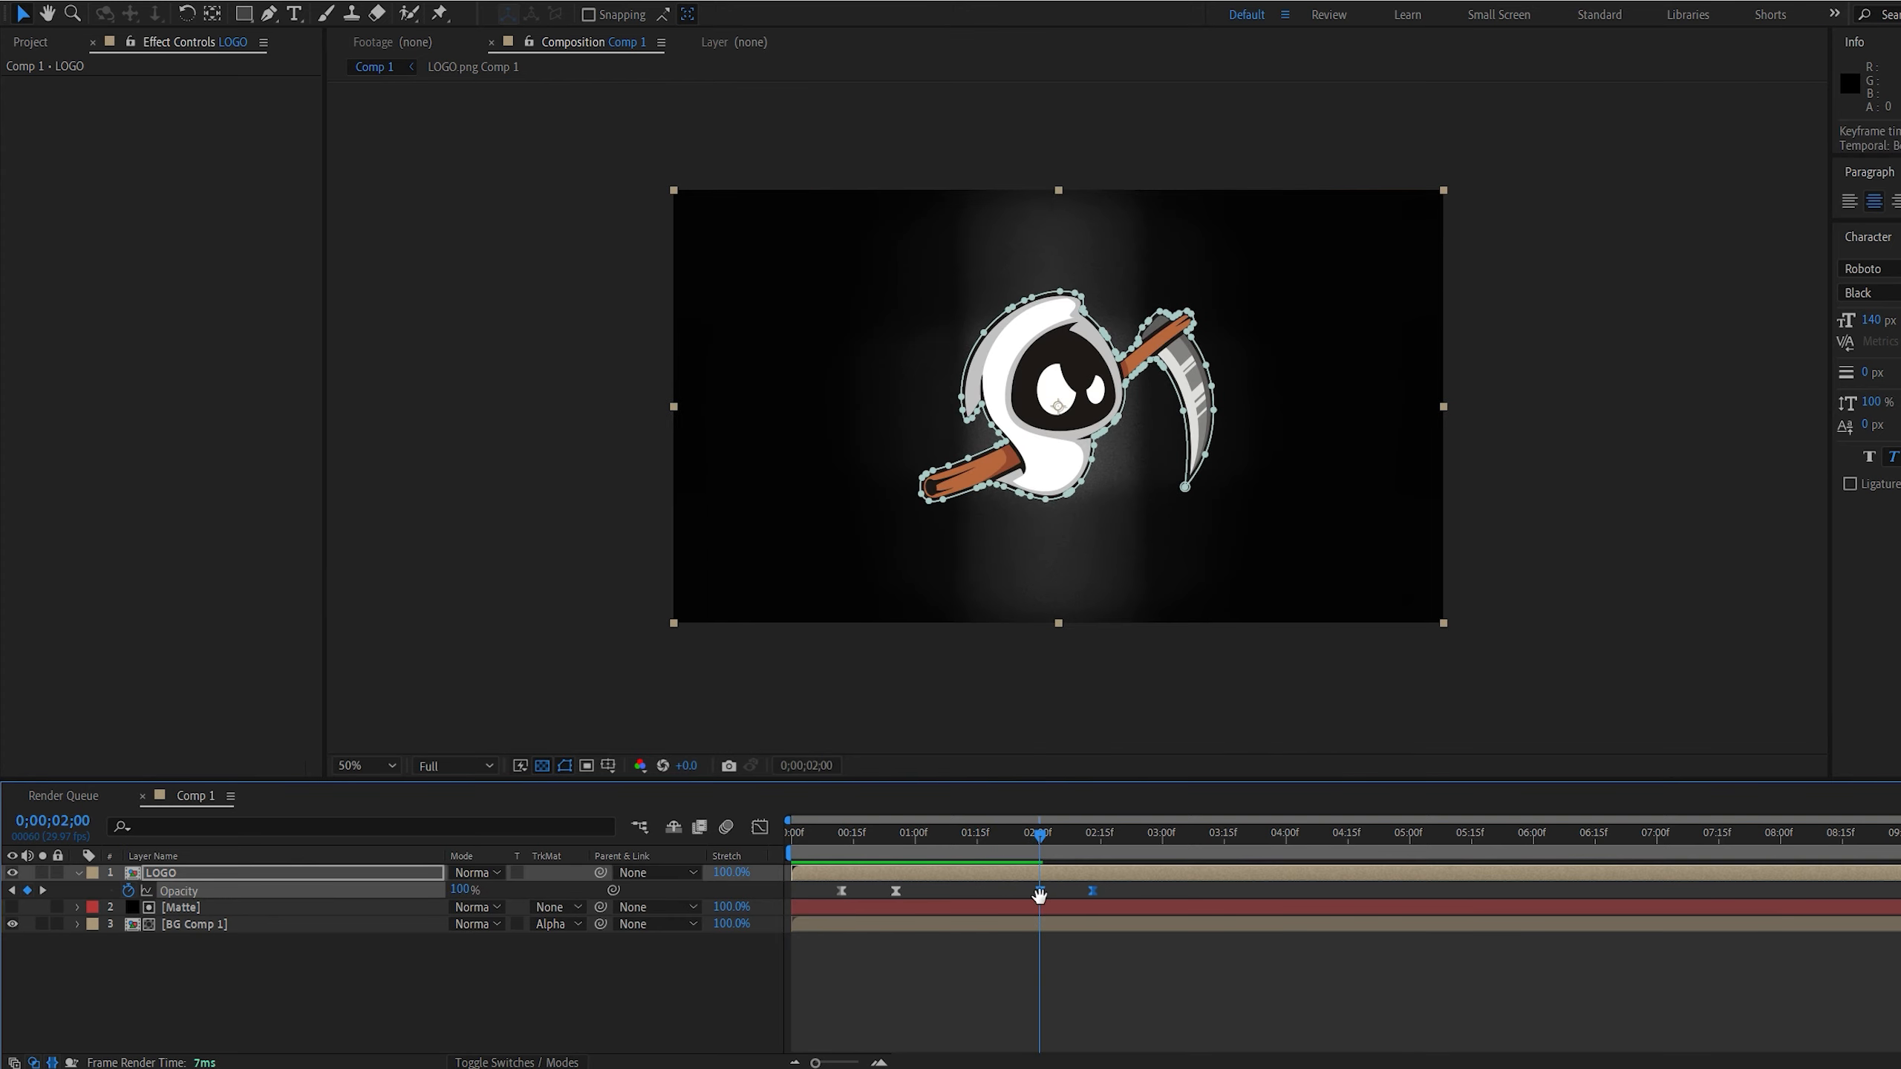
{"action": "key", "text": "space"}
Shift the fade-out Opacity keyframes earlier to start at about 0;00;01;27 and preview the result
{"action": "left_click", "coordinate": [1022, 833]}
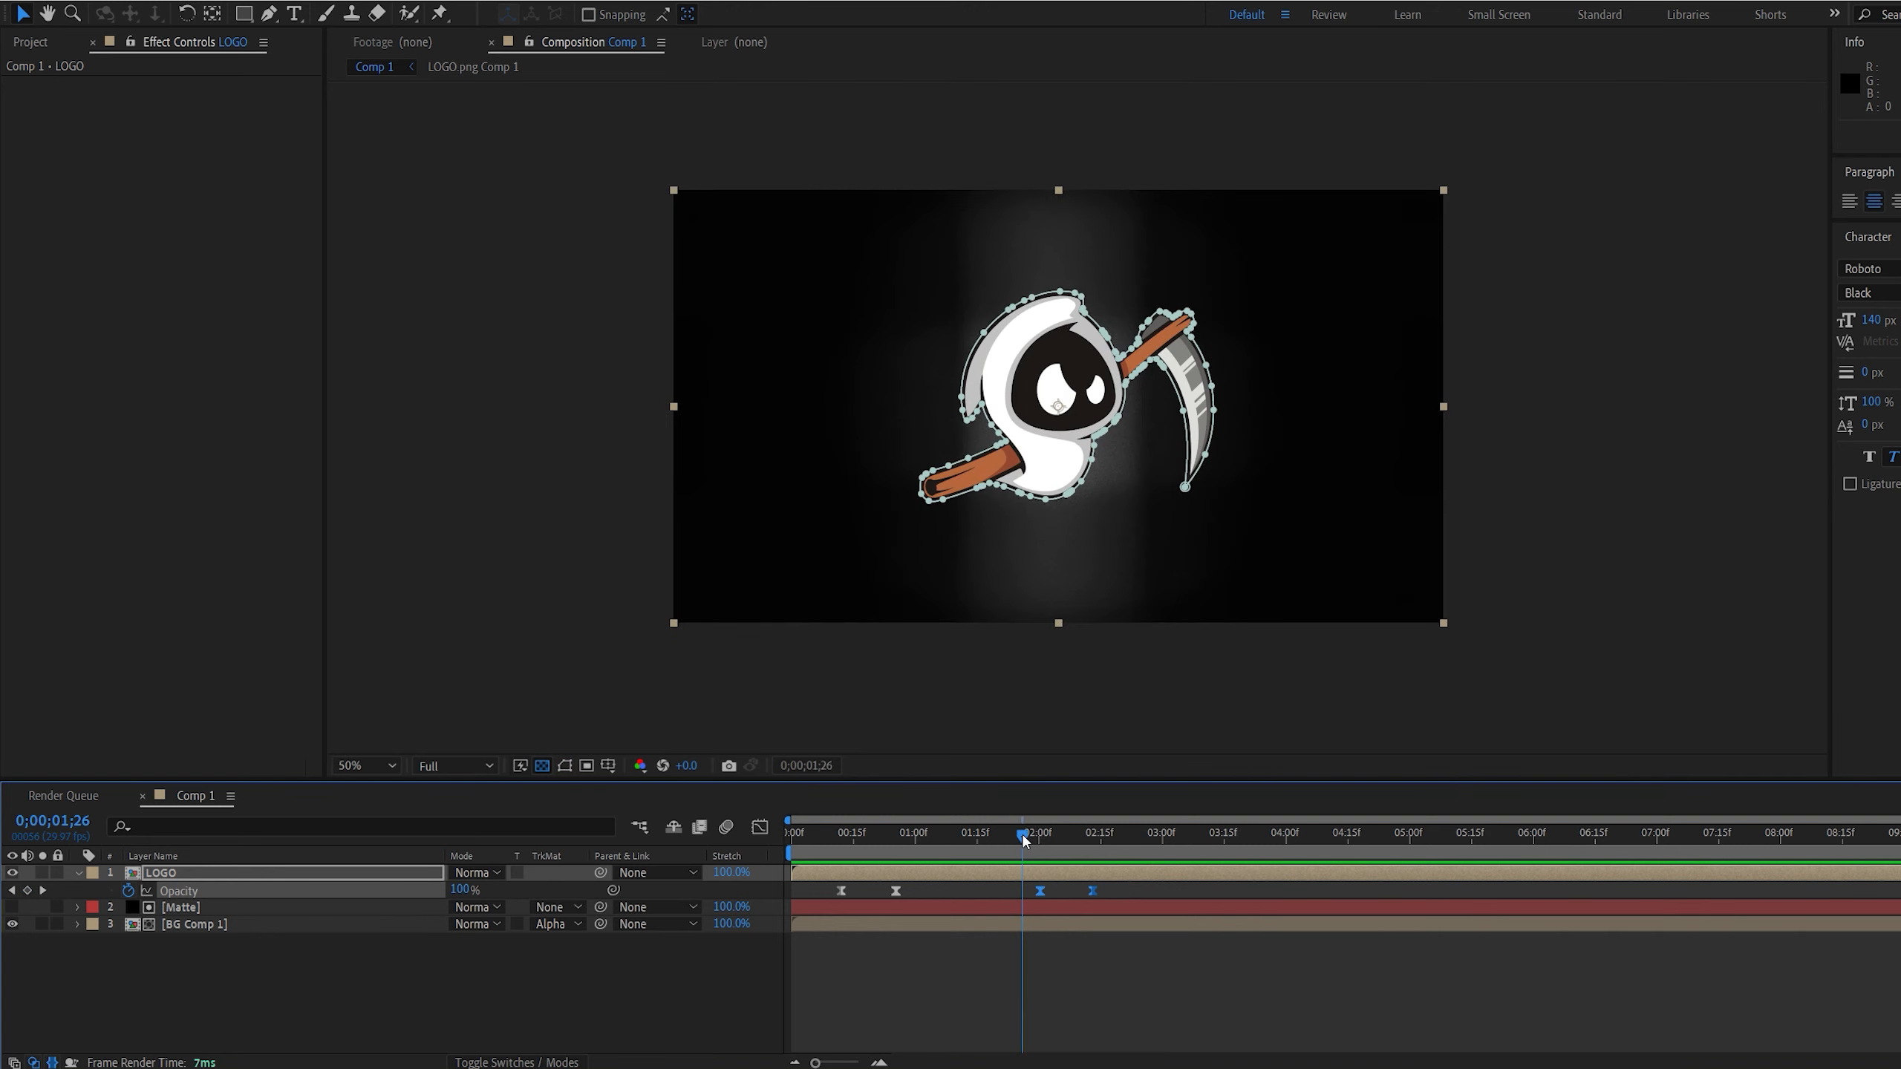
{"action": "left_click_drag", "start_coordinate": [1036, 893], "coordinate": [1023, 893]}
{"action": "key", "text": "space"}
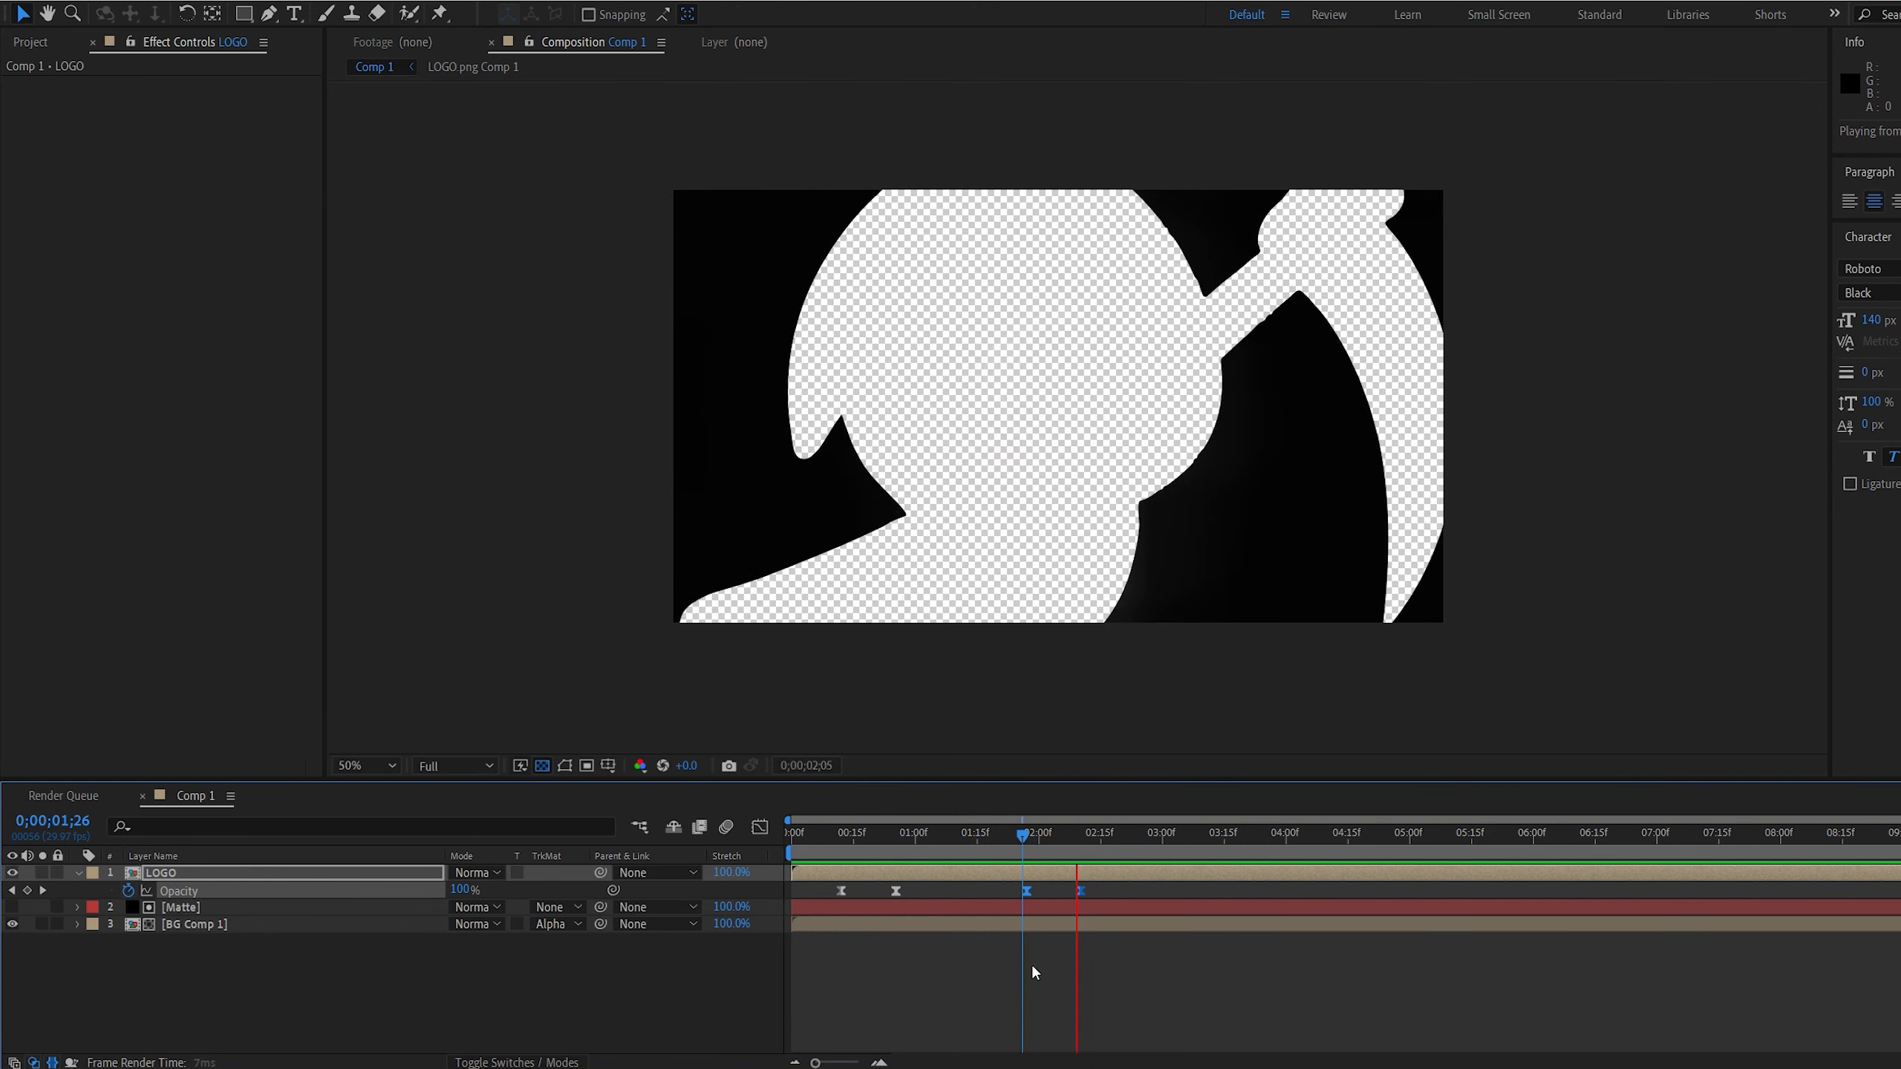
{"action": "left_click", "coordinate": [1060, 942]}
Set the work area to end at the Matte layer's last Mask Path keyframe, about 0;00;02;17, and return to the start
{"action": "left_click_drag", "start_coordinate": [1080, 838], "coordinate": [790, 840]}
{"action": "key", "text": "n"}
{"action": "key", "text": "space"}
{"action": "left_click", "coordinate": [1146, 839]}
{"action": "key", "text": "n"}
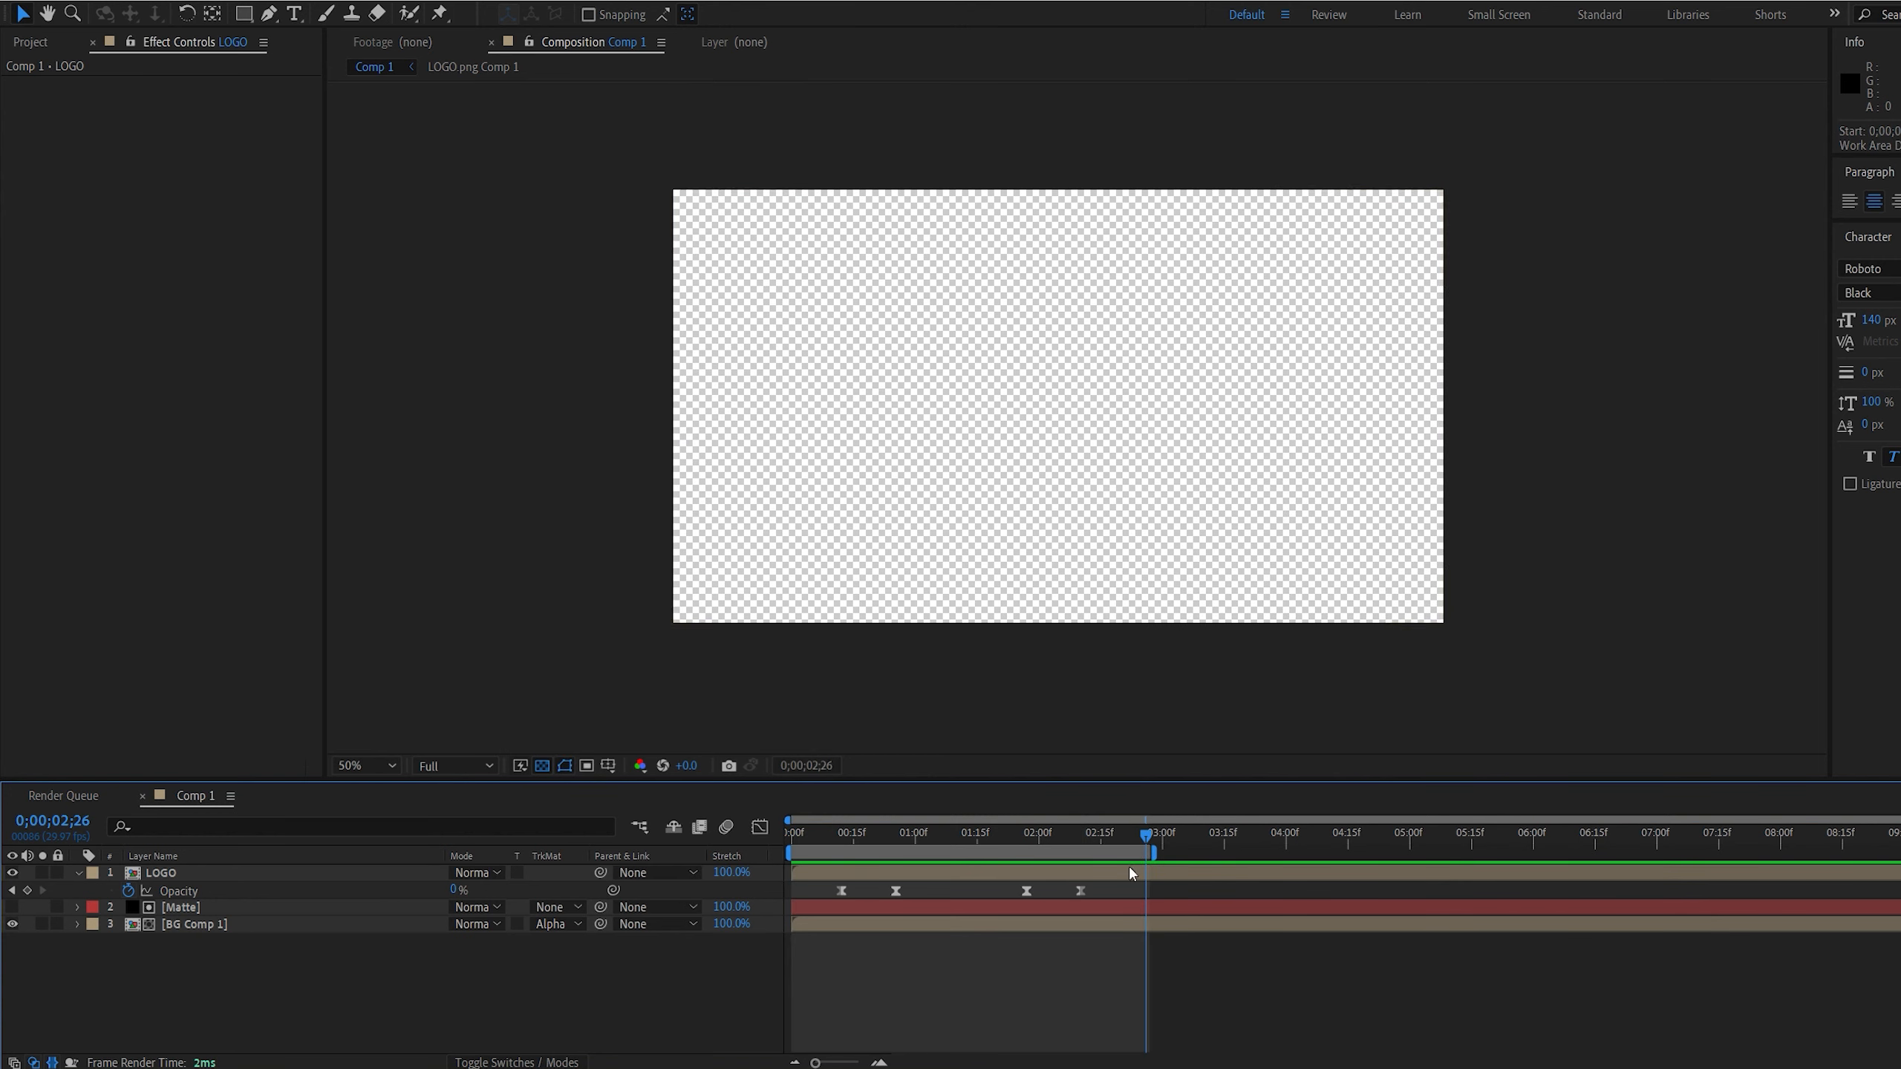
{"action": "left_click", "coordinate": [1129, 907]}
{"action": "key", "text": "u"}
{"action": "left_click", "coordinate": [1111, 839]}
{"action": "key", "text": "n"}
{"action": "left_click_drag", "start_coordinate": [1111, 839], "coordinate": [789, 842]}
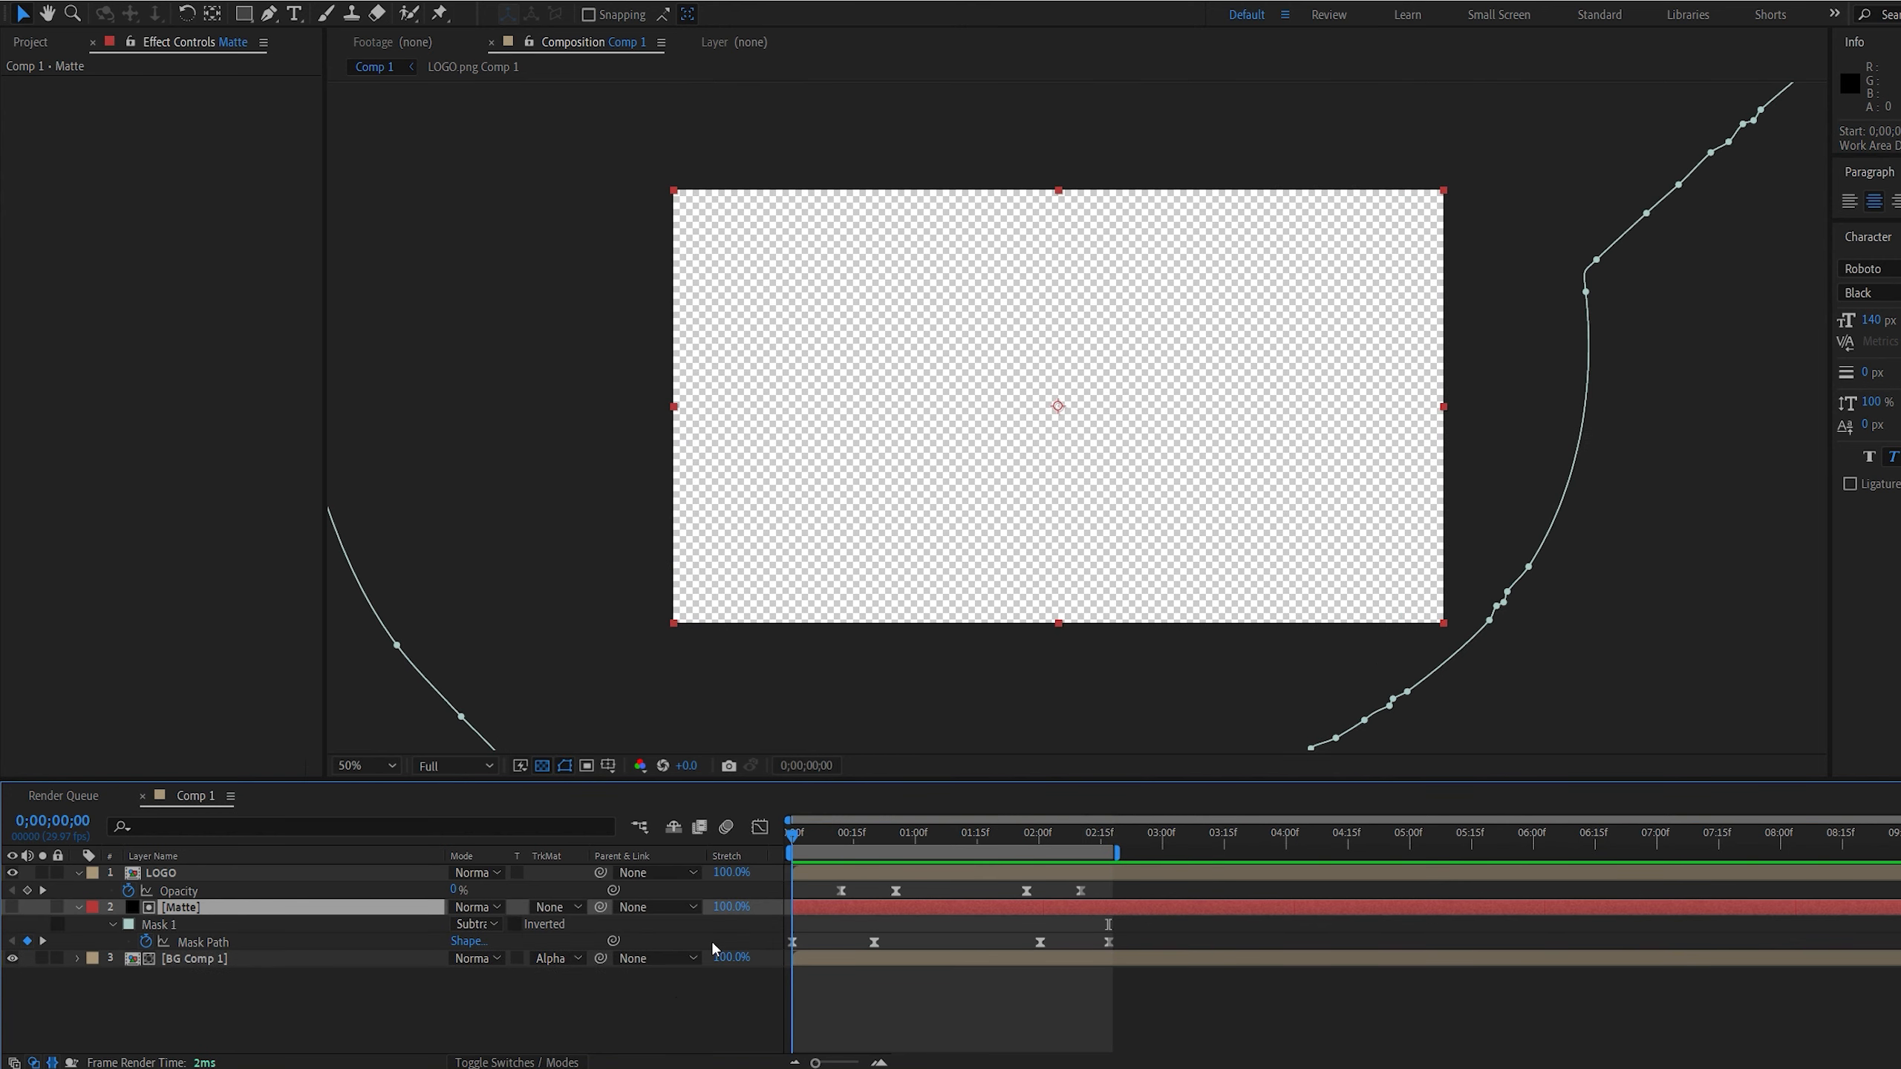
Collapse the properties of all layers and hide the mask and shape path outlines in the viewer
{"action": "left_click", "coordinate": [637, 992]}
{"action": "key", "text": "ctrl+a"}
{"action": "left_click", "coordinate": [83, 909]}
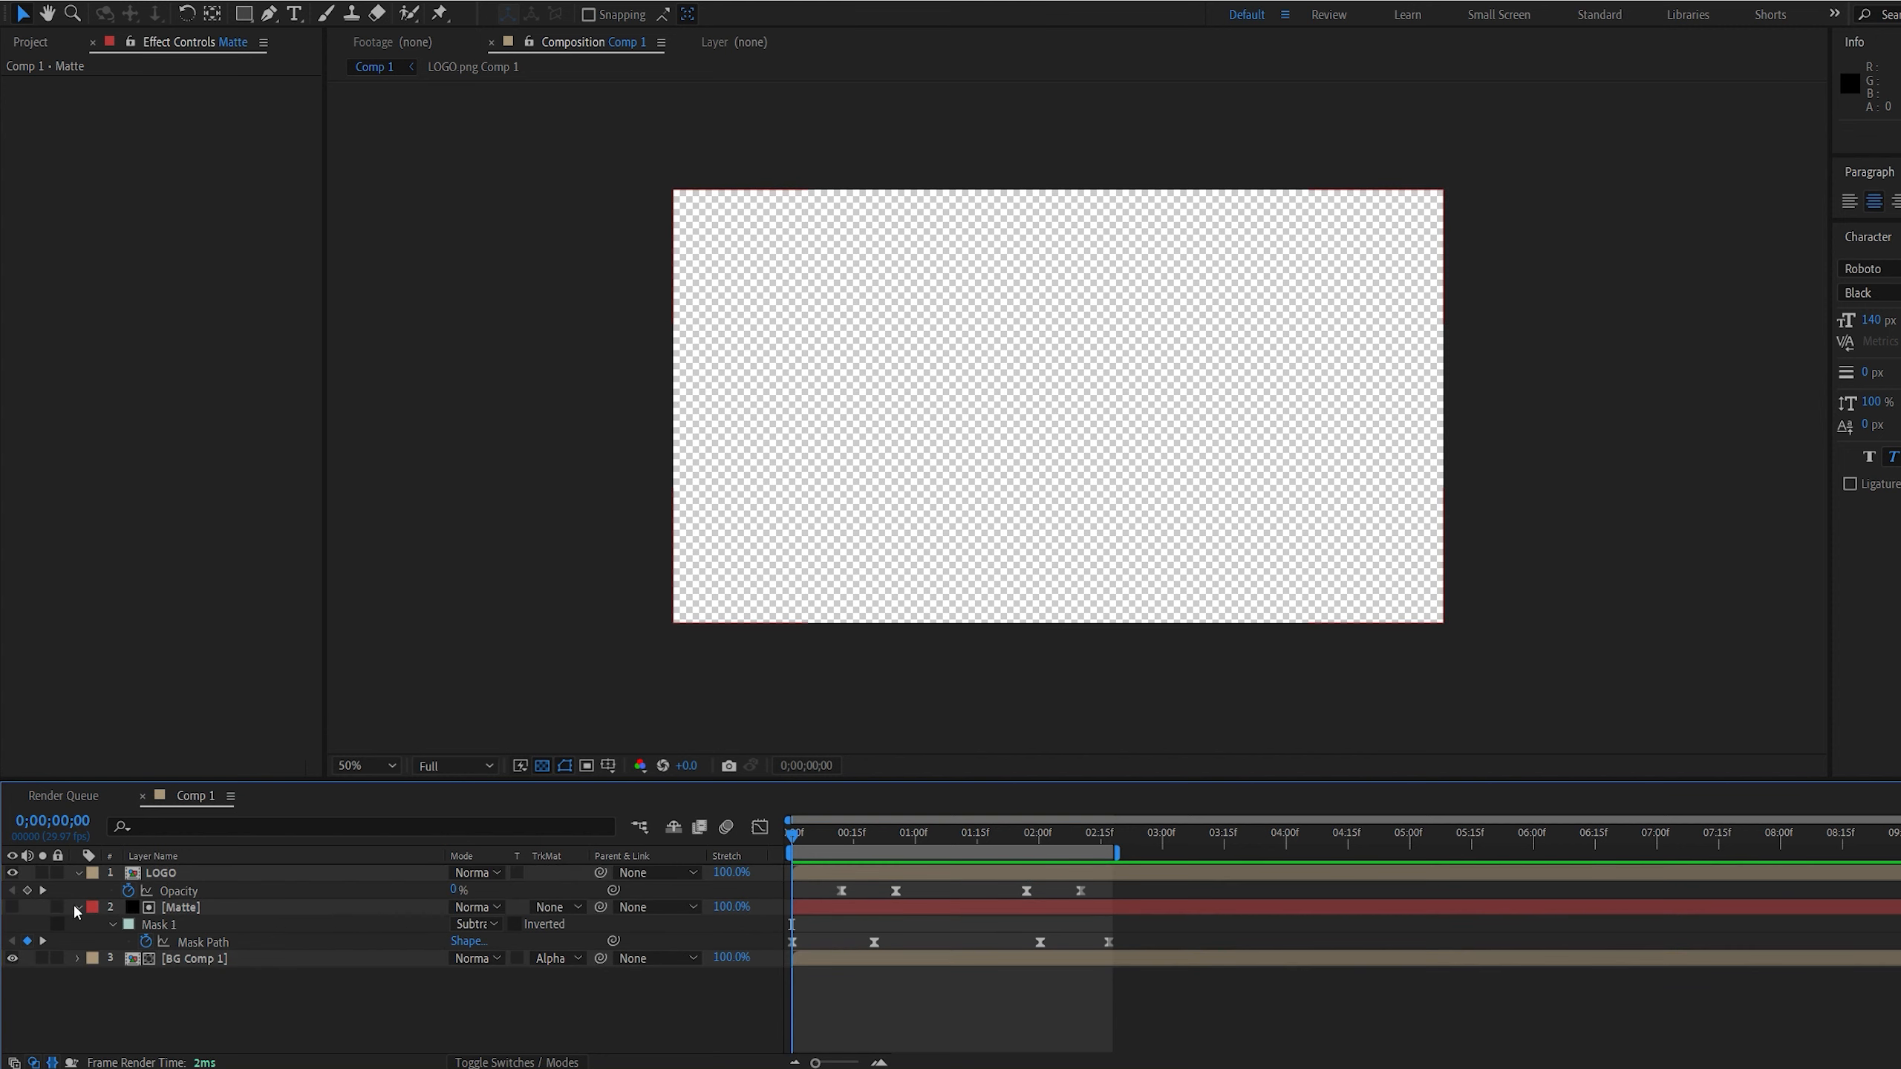
{"action": "key", "text": "ctrl+a"}
{"action": "key", "text": "u"}
{"action": "left_click", "coordinate": [560, 973]}
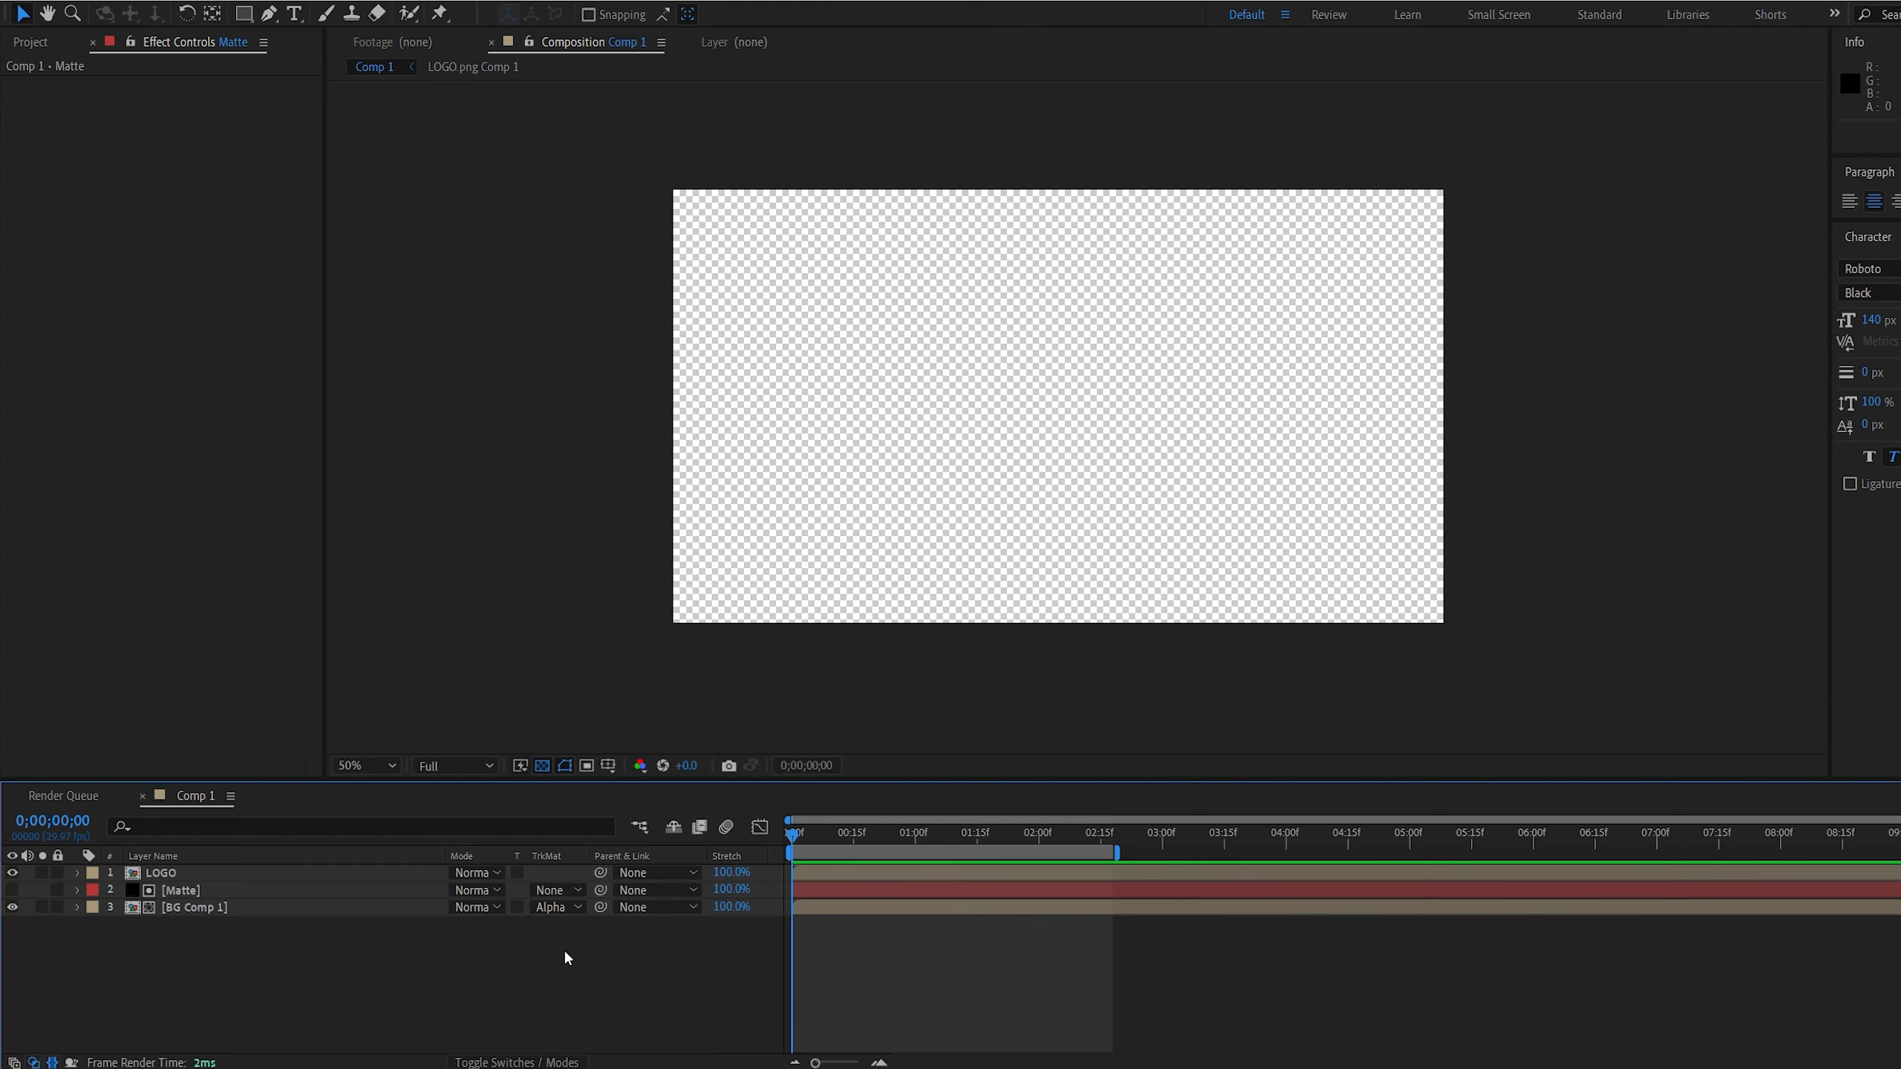
{"action": "left_click", "coordinate": [565, 767]}
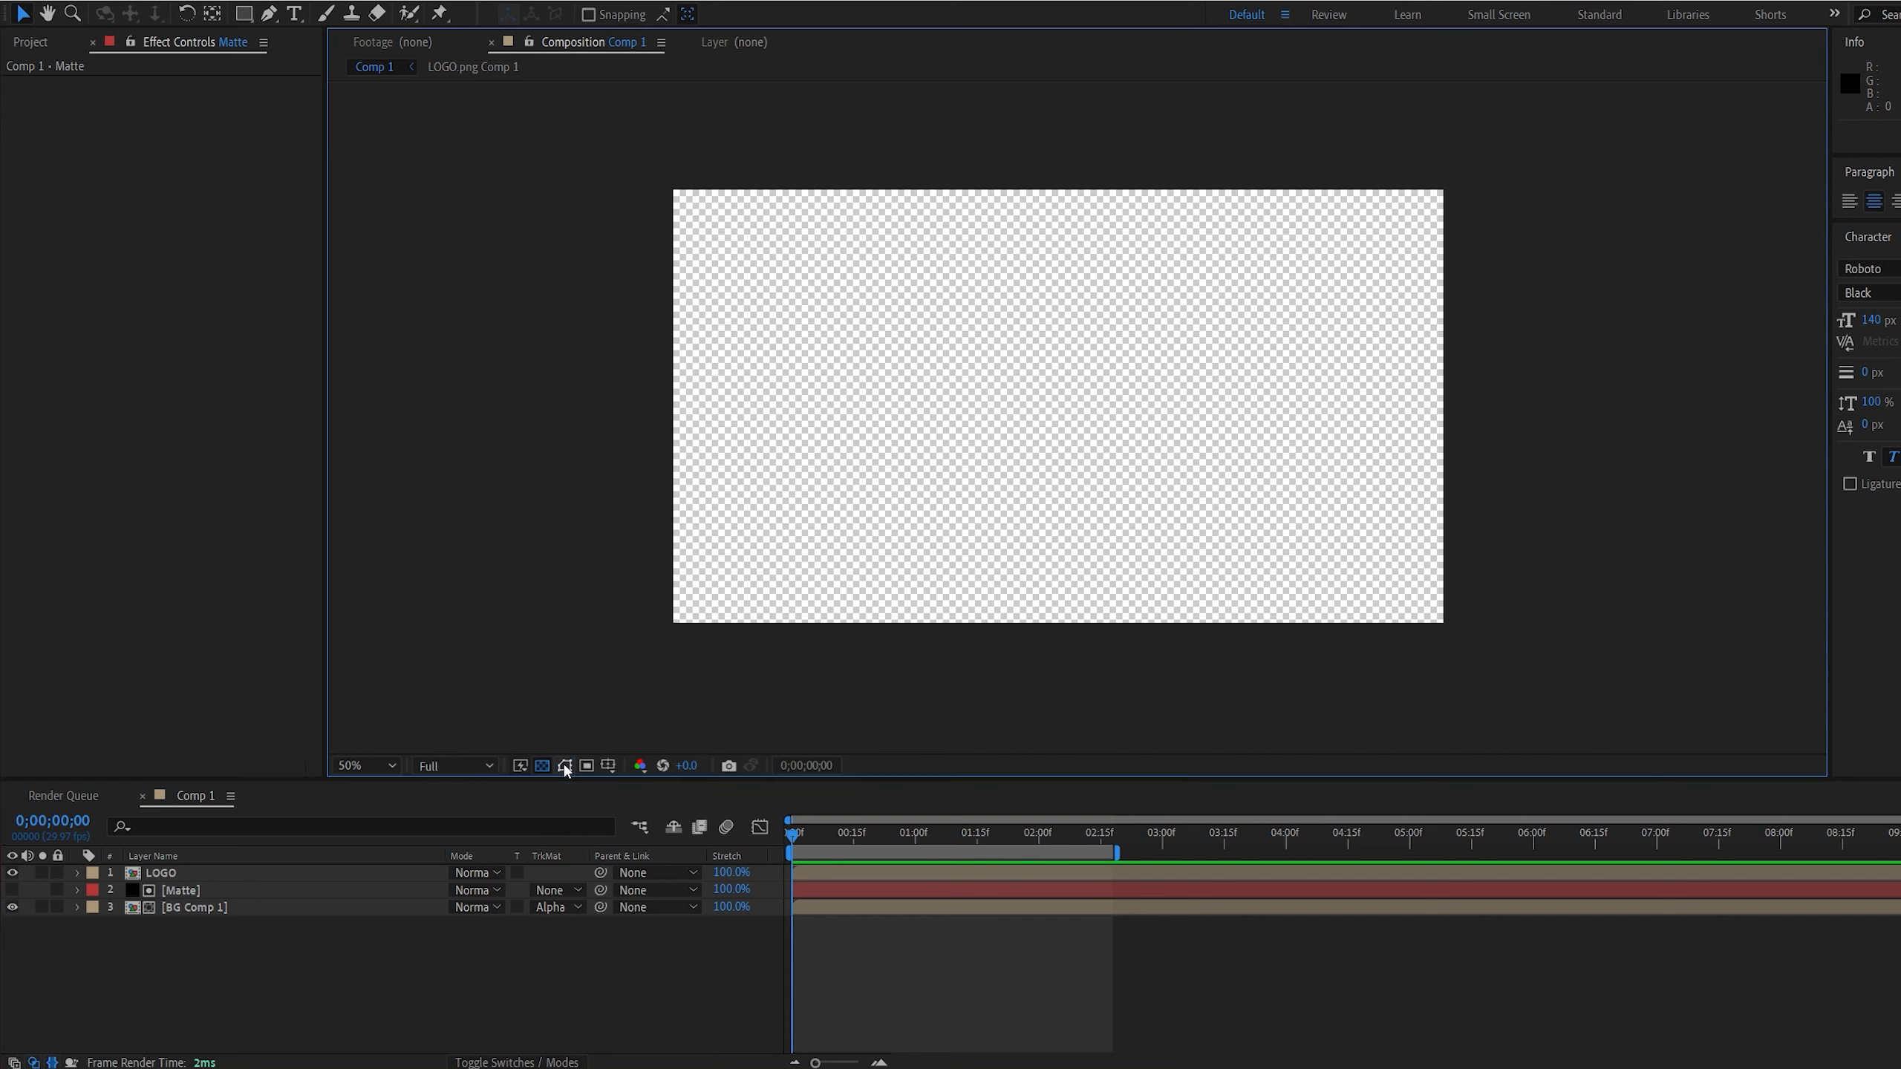
Create a new black 1920 by 1080 px solid named Saber
{"action": "right_click", "coordinate": [705, 932]}
{"action": "mouse_move", "coordinate": [751, 759]}
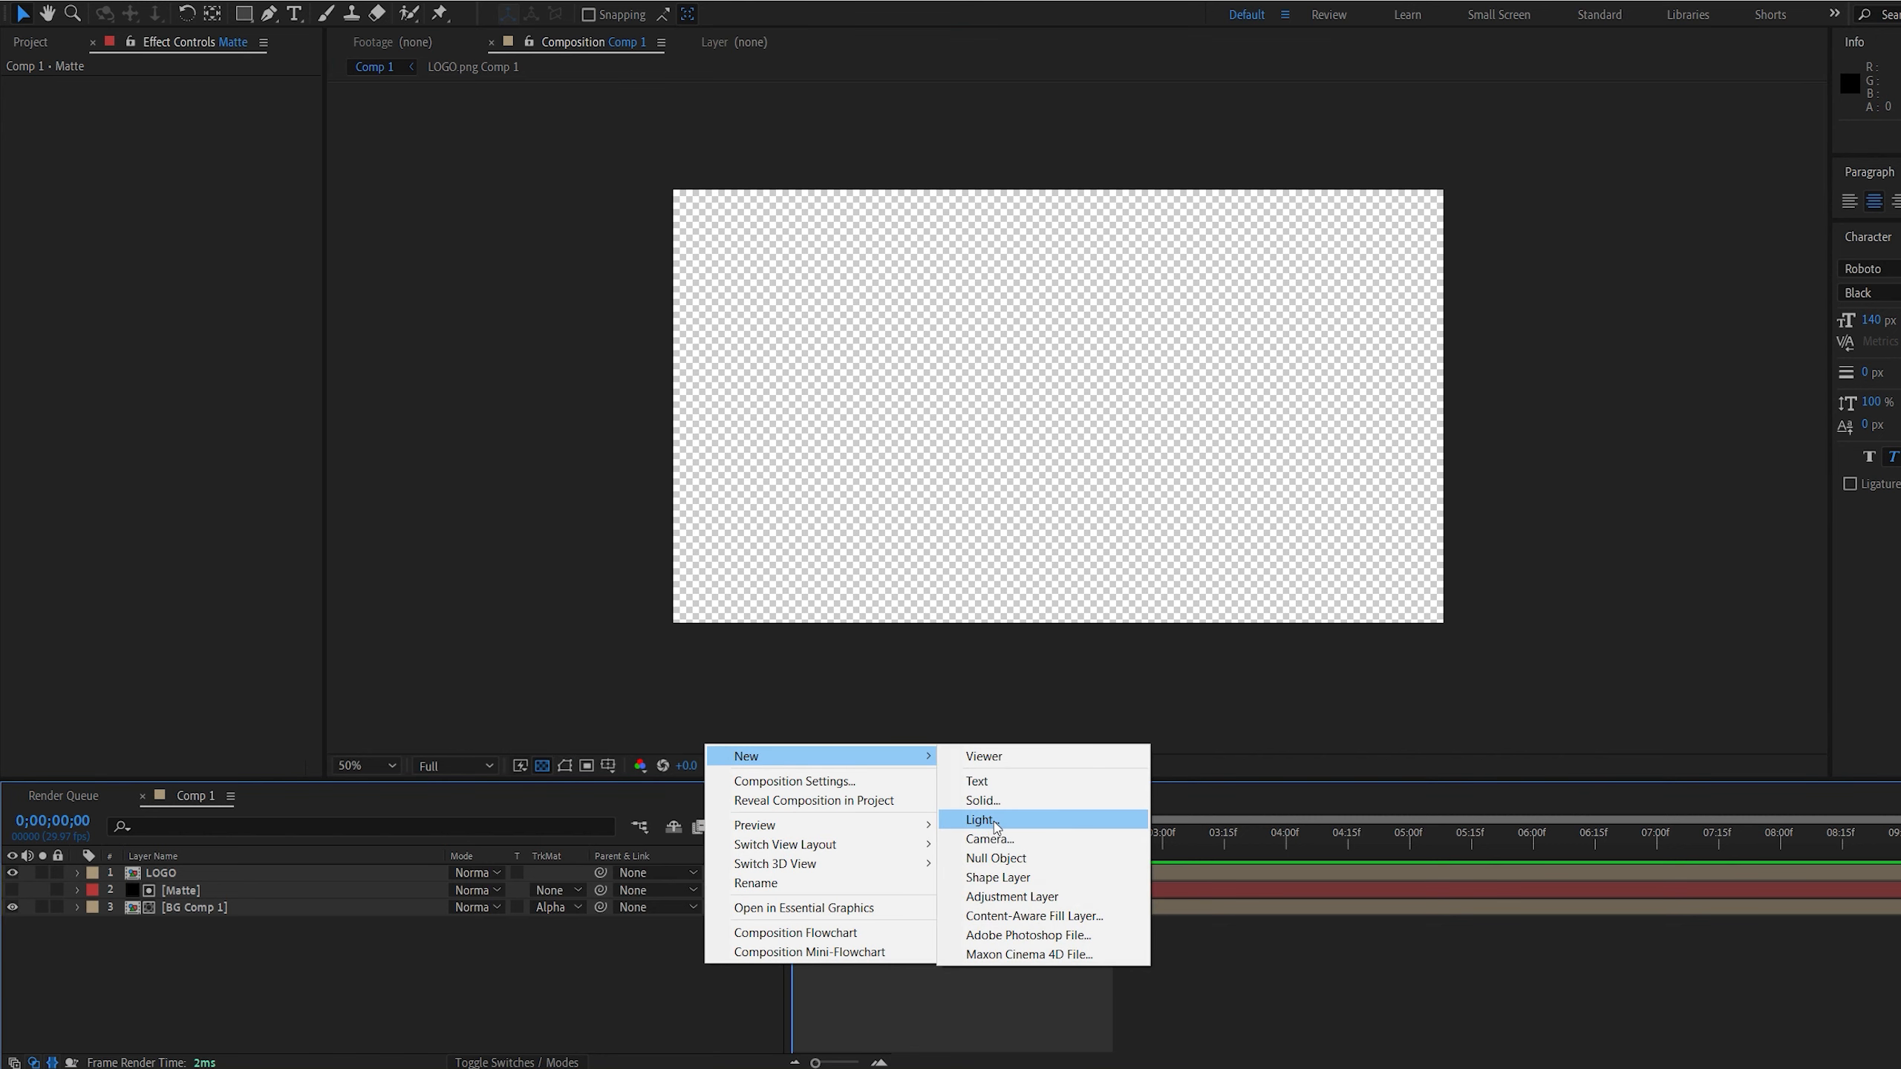
{"action": "left_click", "coordinate": [997, 801]}
{"action": "type", "text": "Sabe"}
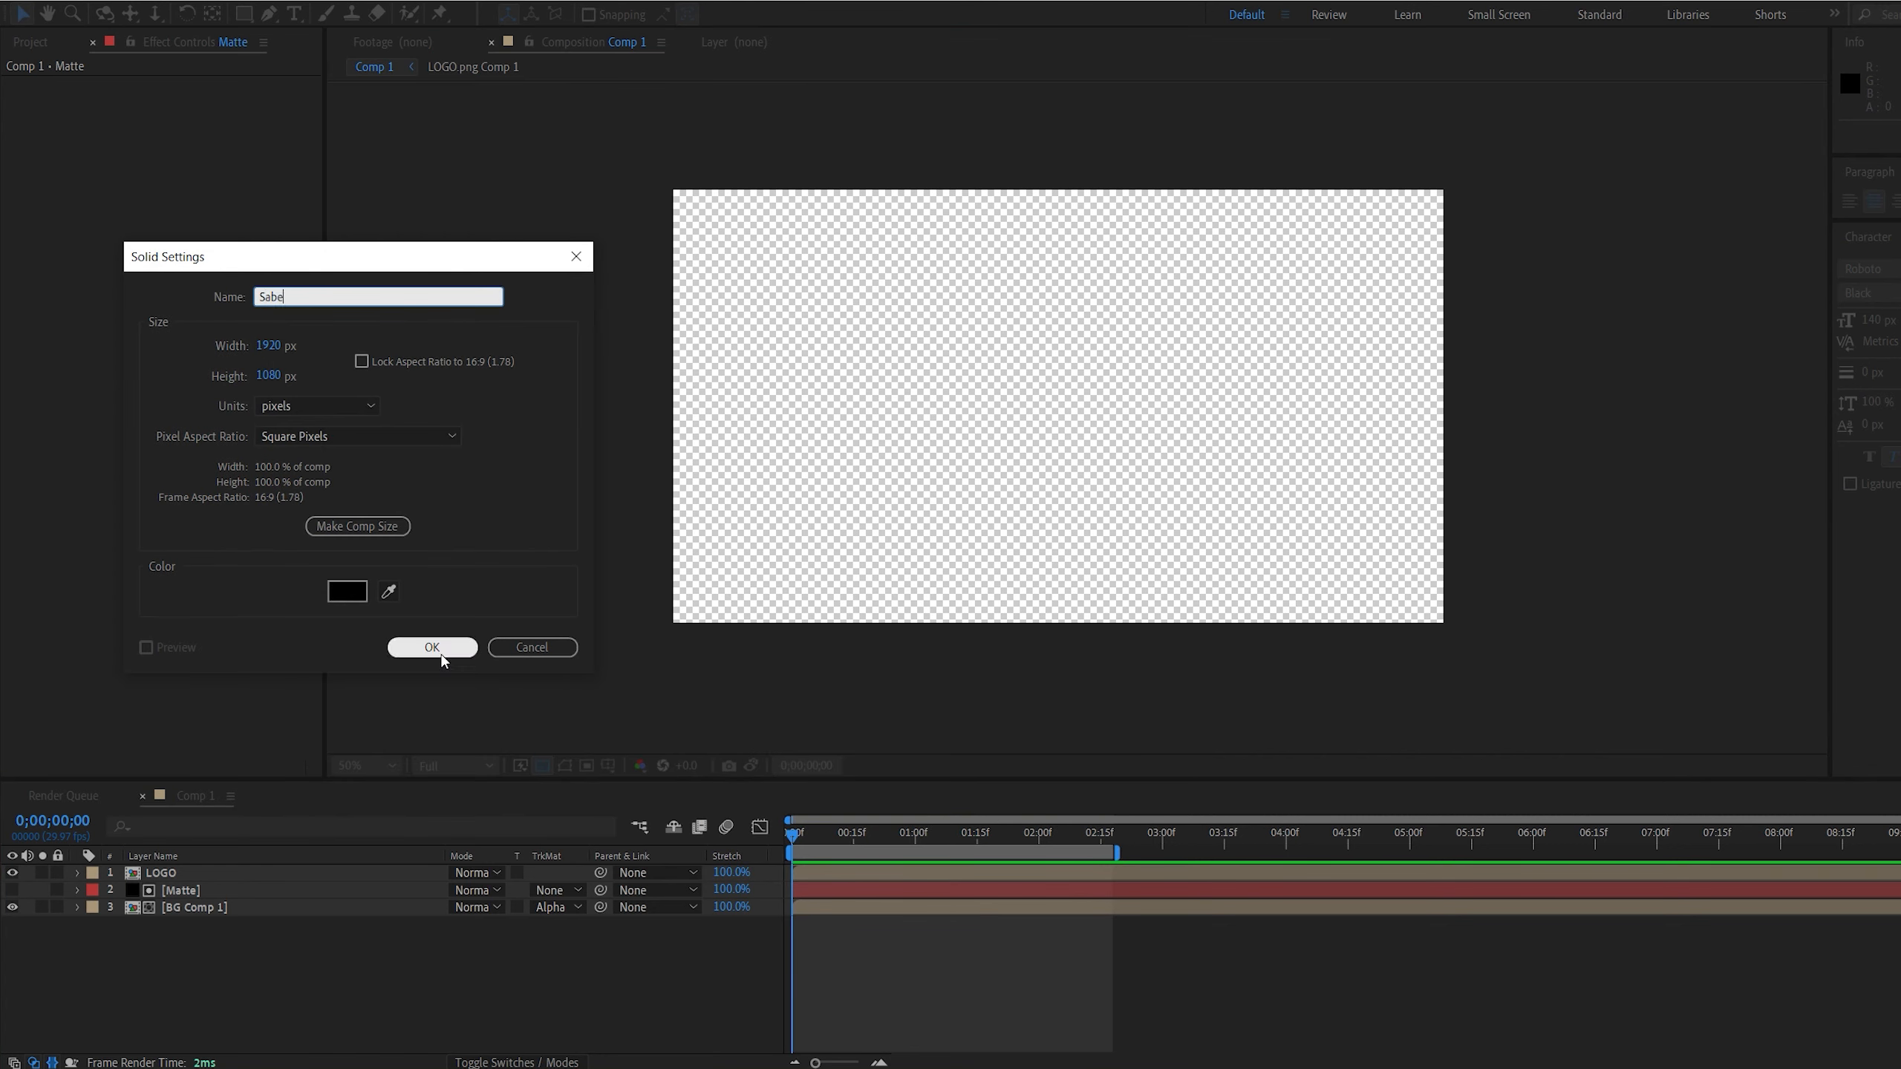
{"action": "type", "text": "r"}
{"action": "left_click", "coordinate": [440, 648]}
Copy Mask 1 from the Matte layer and paste it onto the Saber layer
{"action": "left_click", "coordinate": [184, 904]}
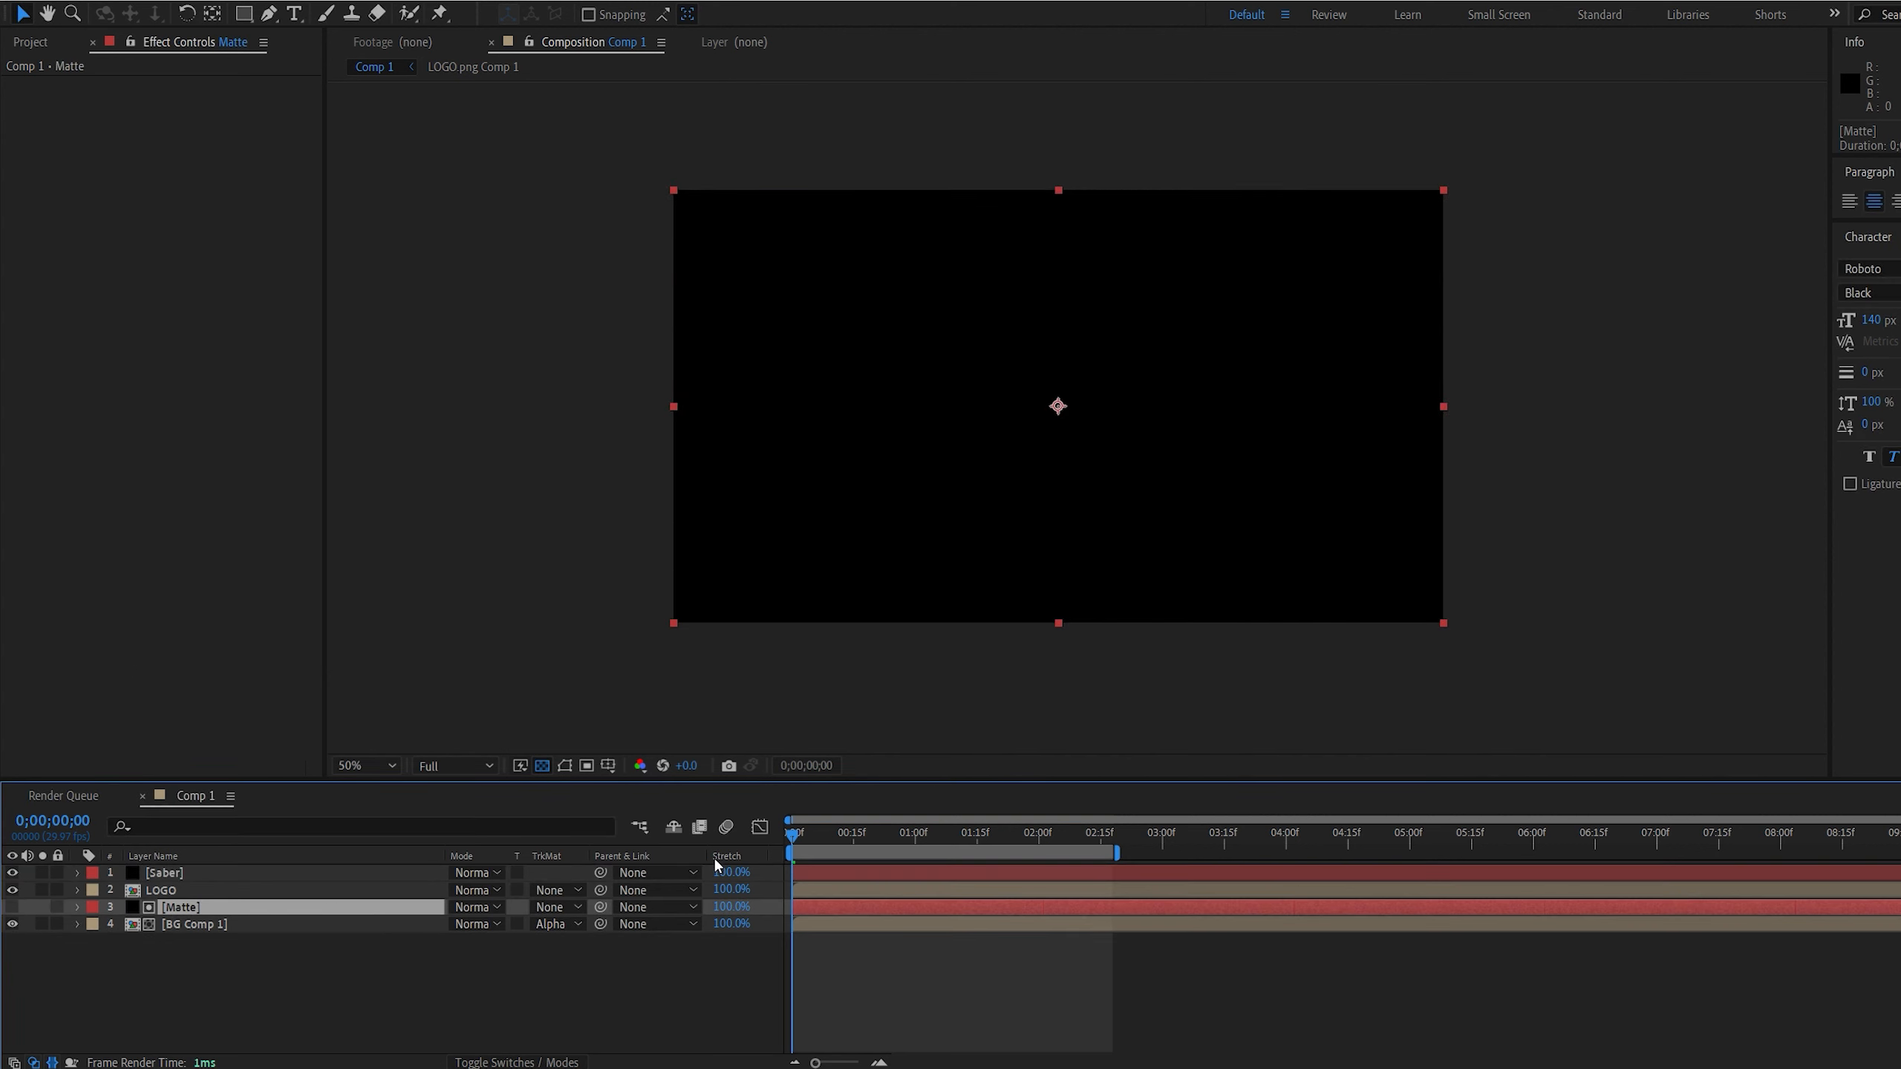
{"action": "key", "text": "m"}
{"action": "left_click", "coordinate": [164, 925]}
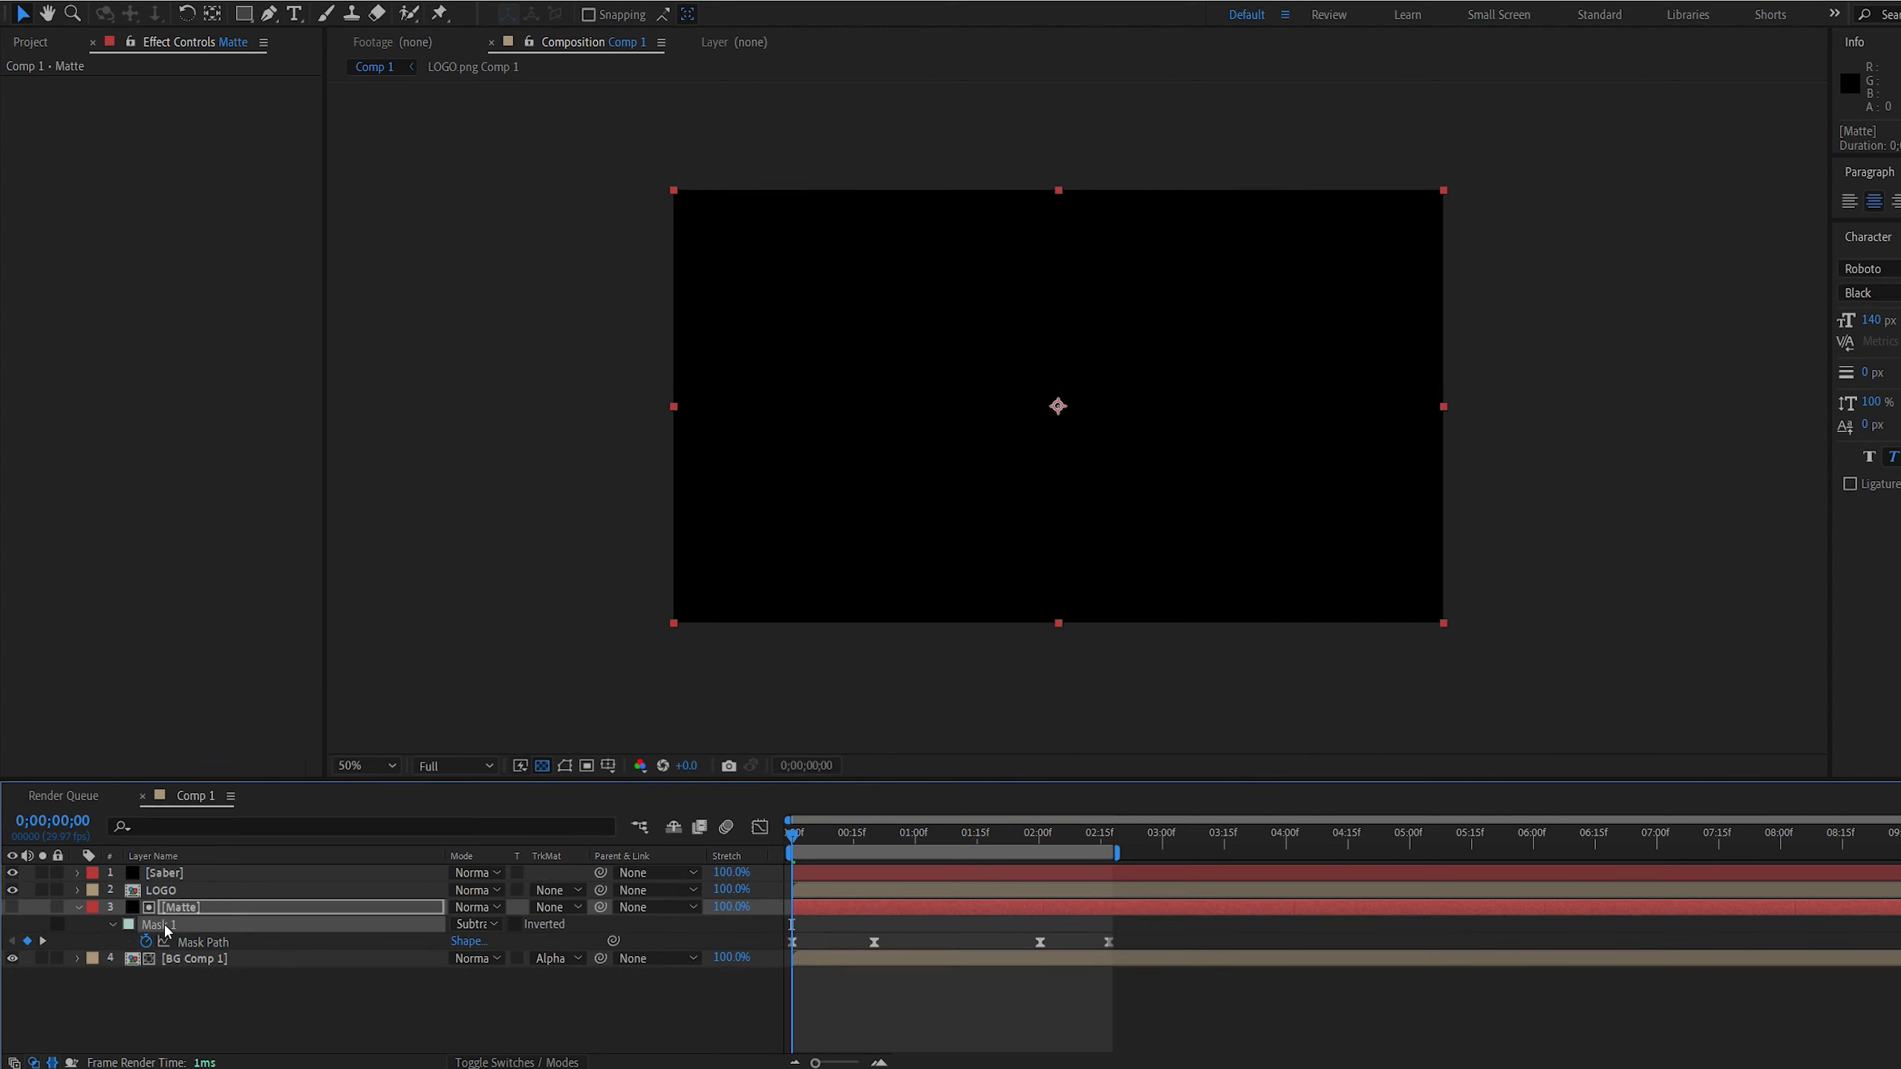
{"action": "left_click", "coordinate": [188, 873]}
{"action": "key", "text": "ctrl+v"}
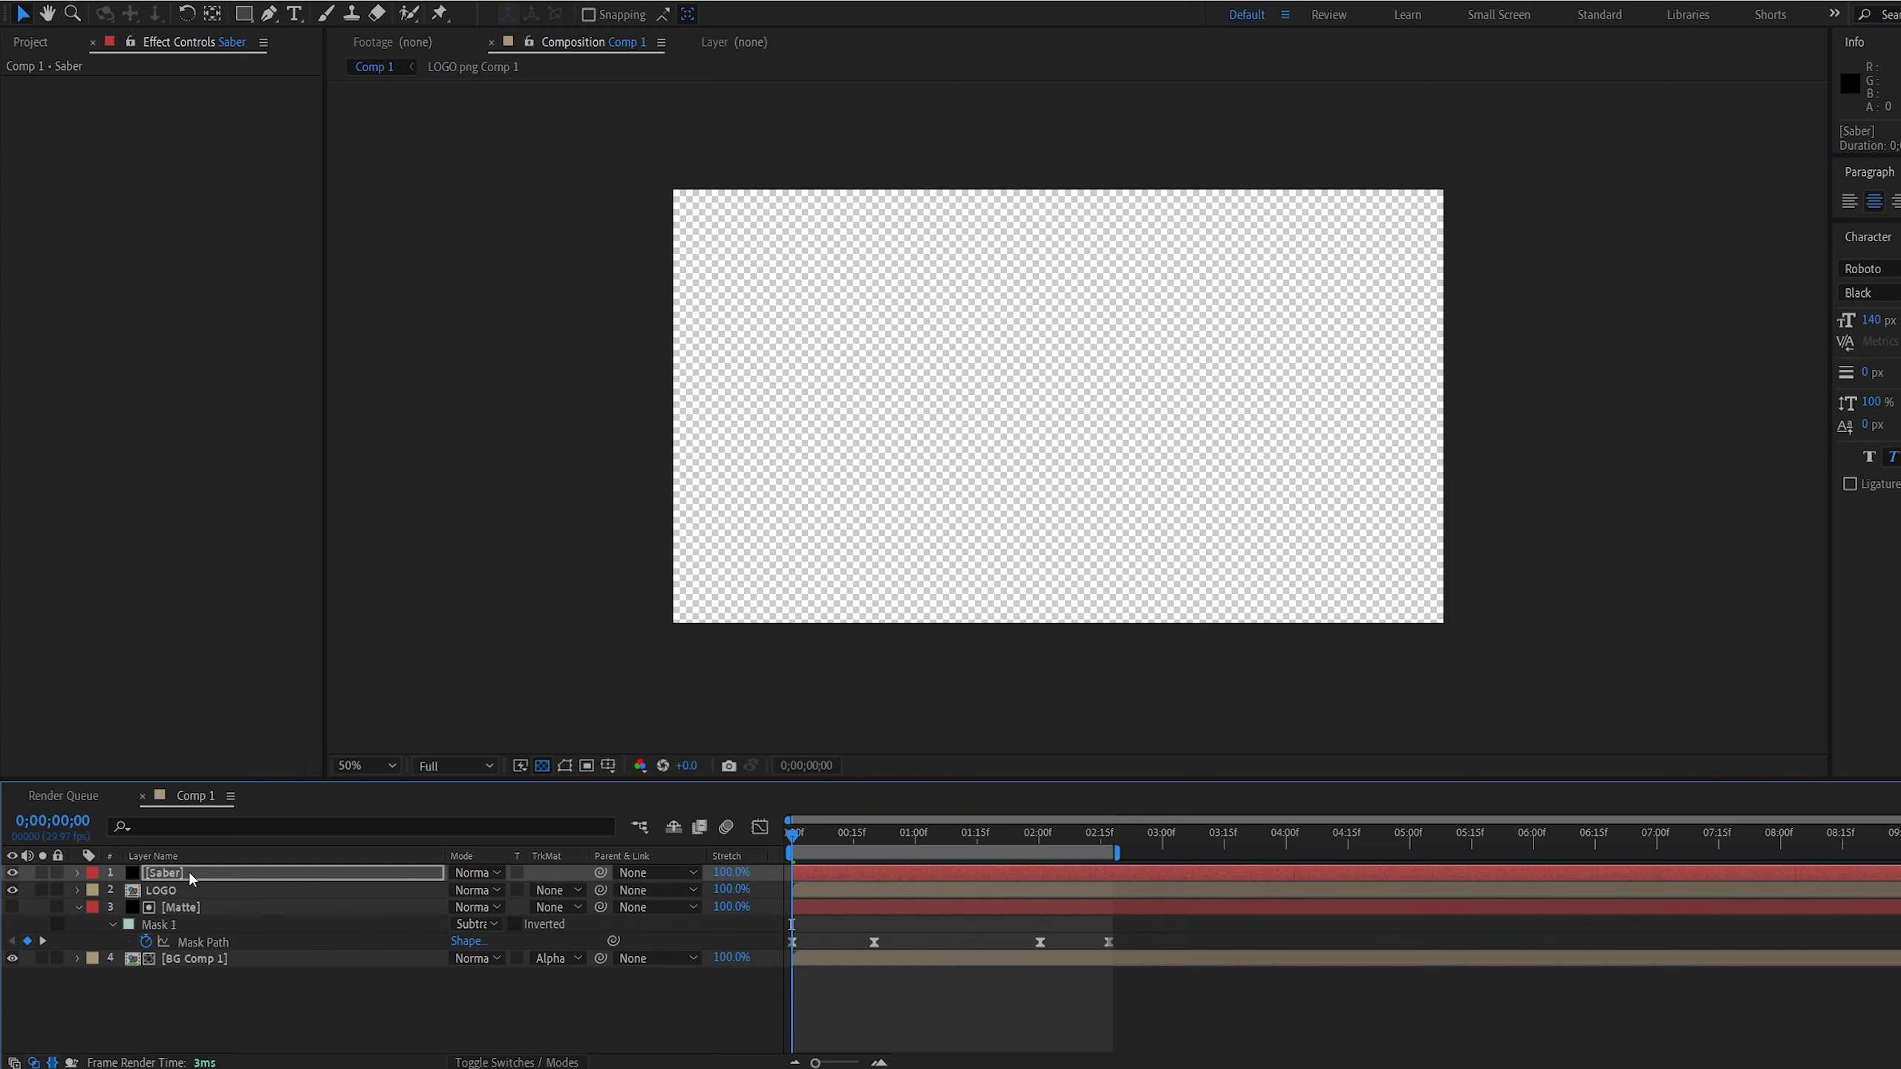
Find the Saber effect and apply it to the Saber layer
{"action": "key", "text": "ctrl+space"}
{"action": "type", "text": "saber"}
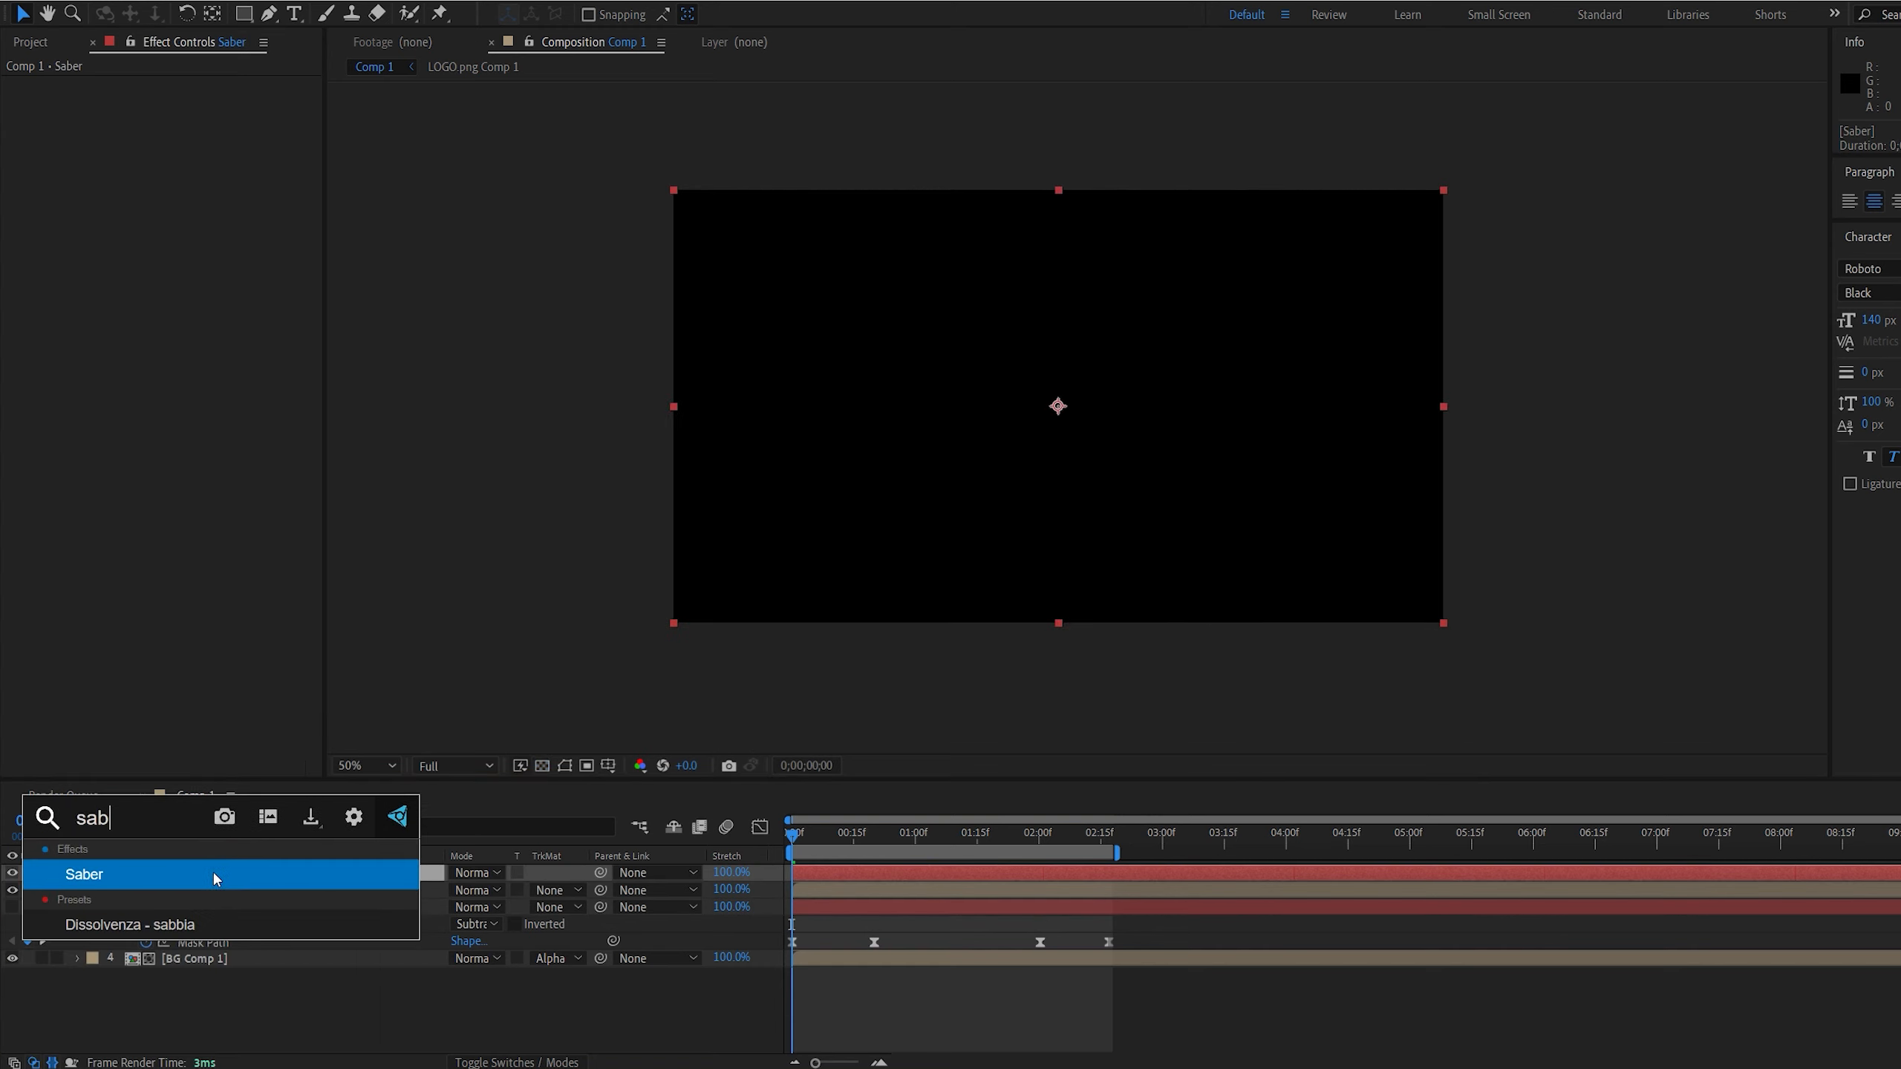
{"action": "left_click", "coordinate": [137, 876]}
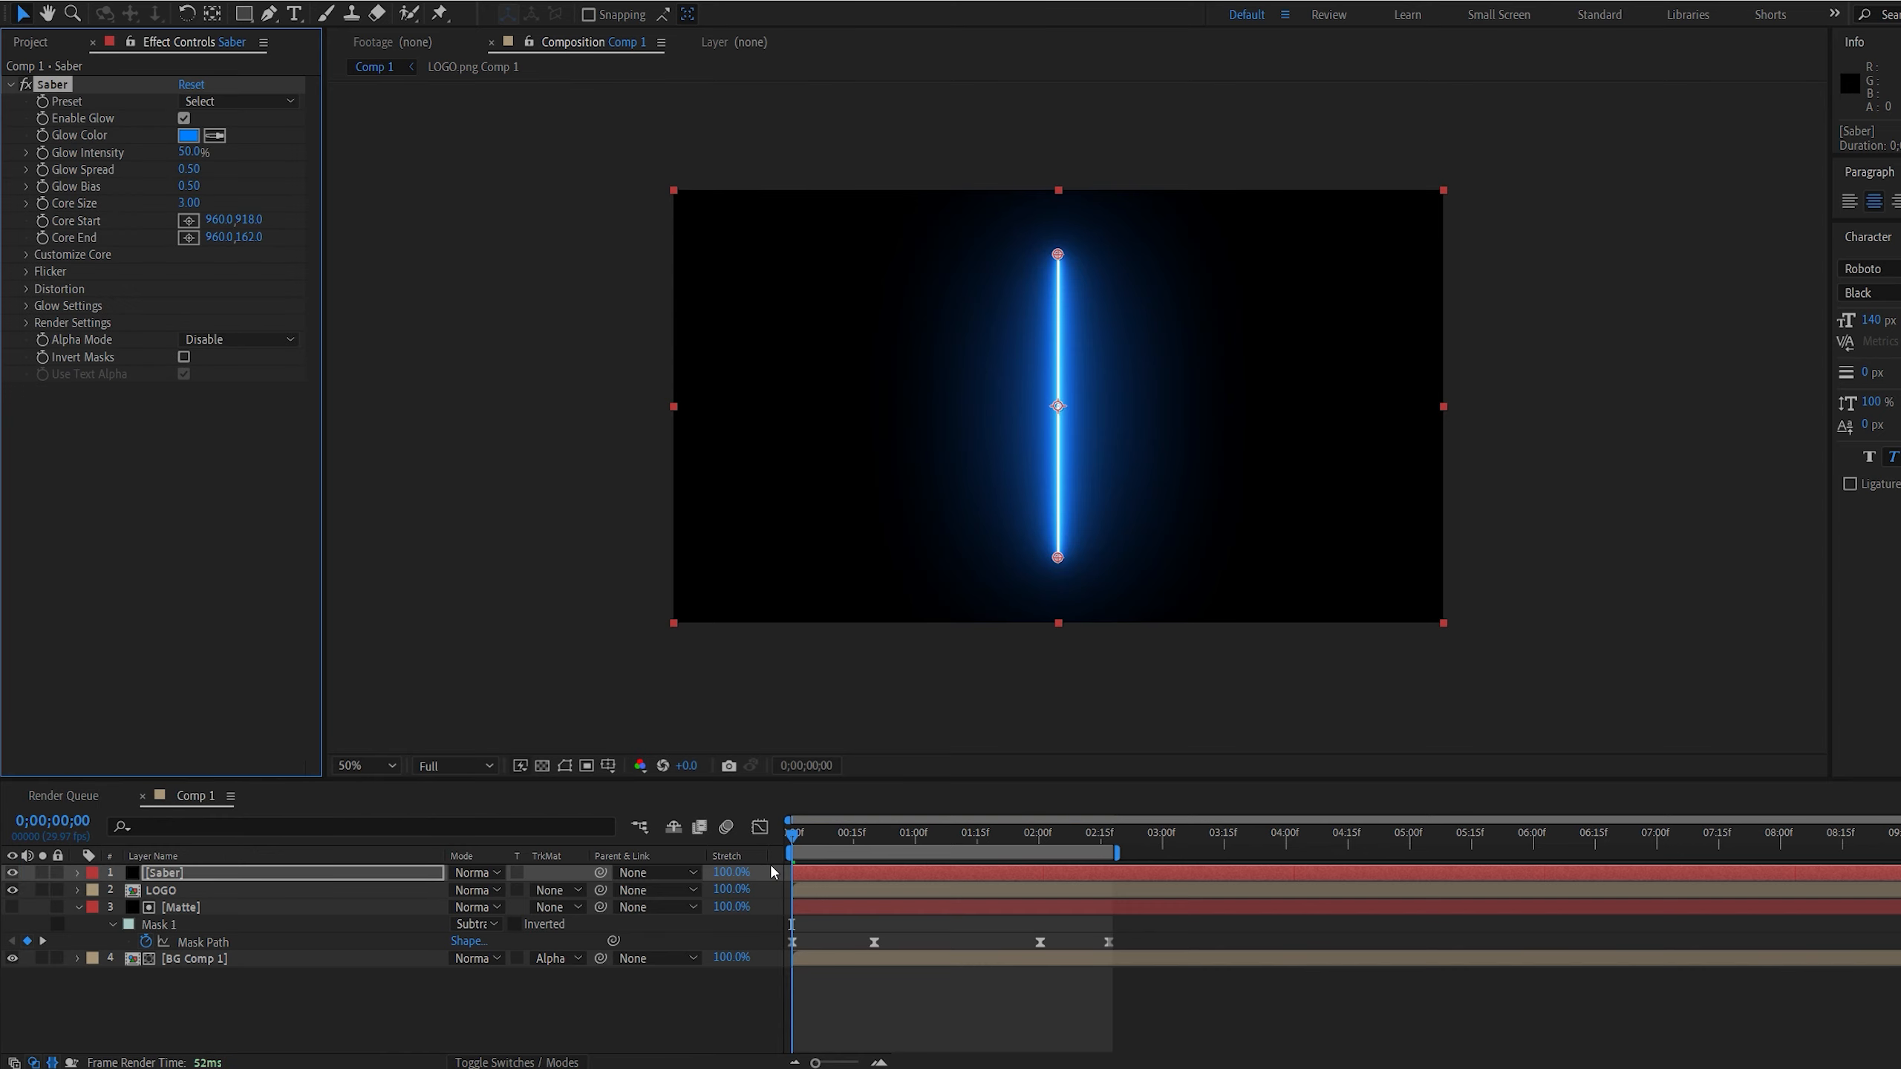
Set the mode of Mask 1 on the Saber layer to None and collapse the layer's mask properties
{"action": "key", "text": "m"}
{"action": "left_click", "coordinate": [476, 890]}
{"action": "left_click", "coordinate": [516, 908]}
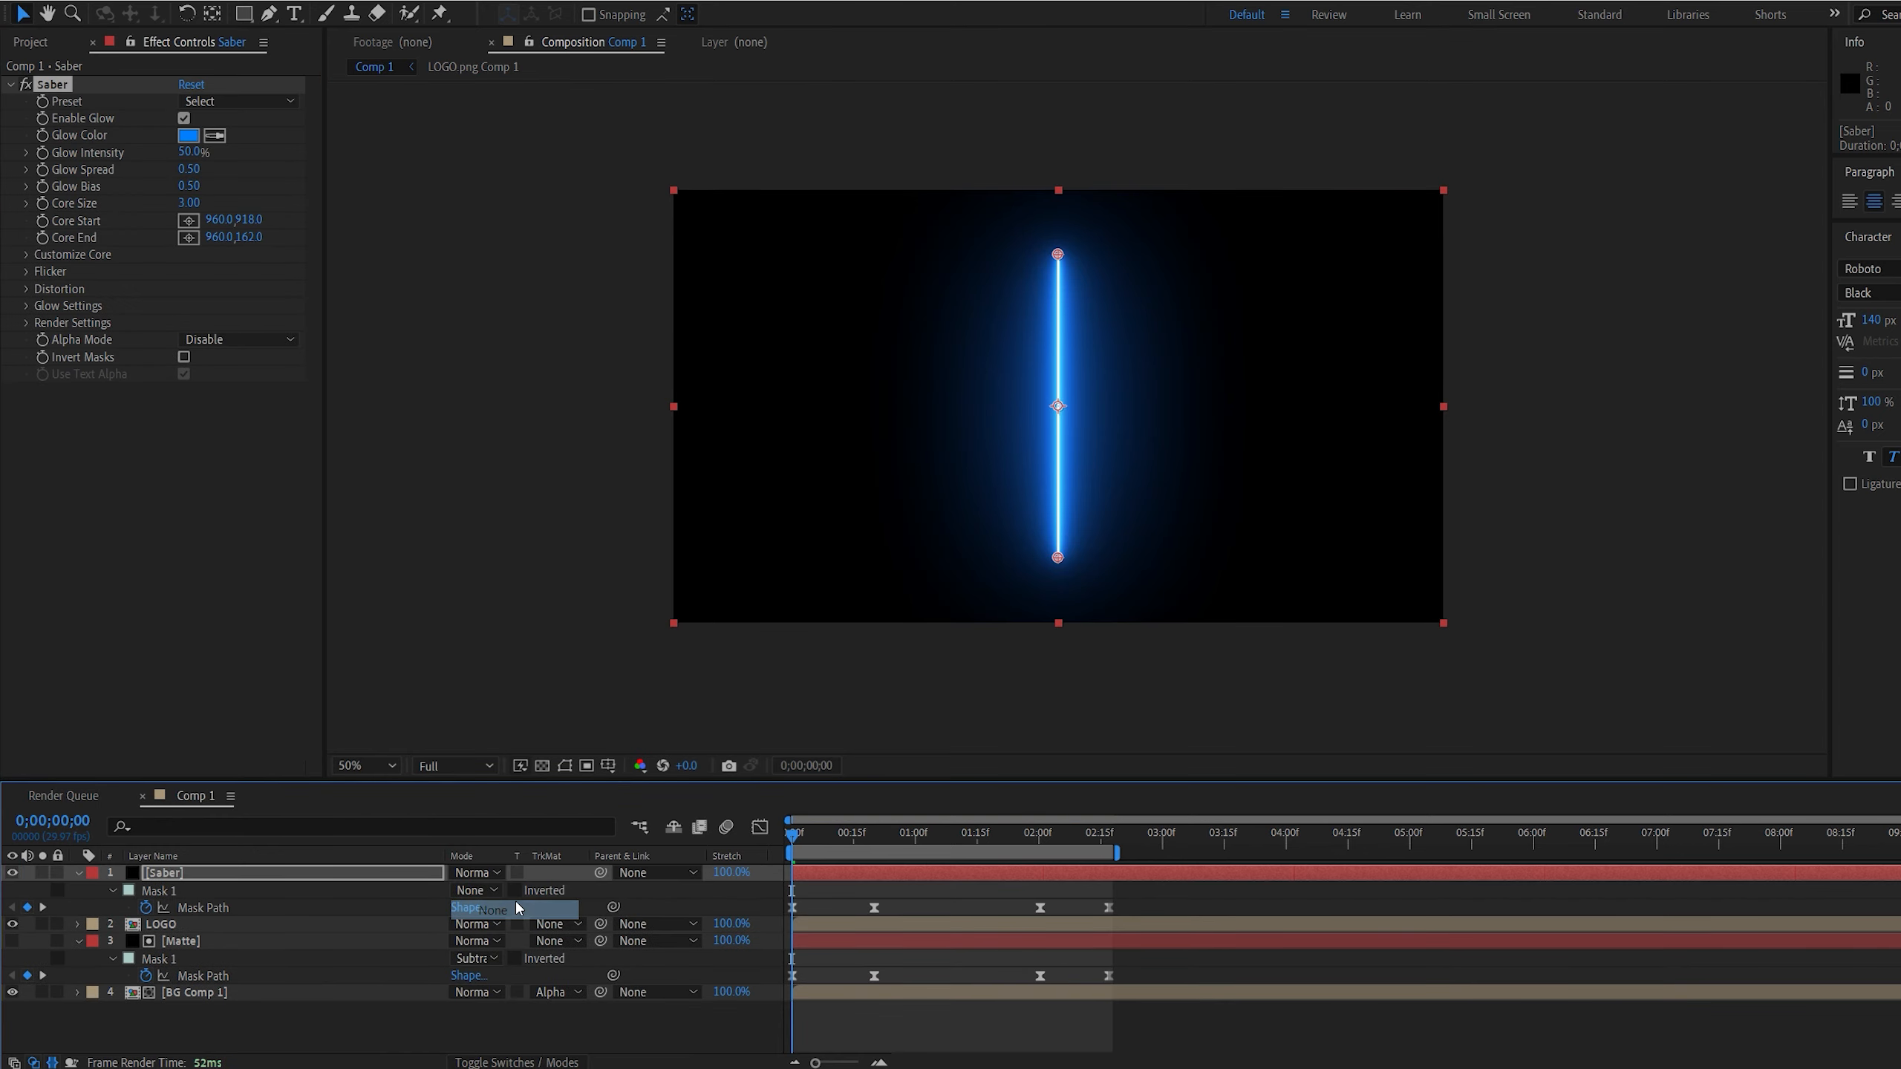
{"action": "left_click", "coordinate": [817, 892]}
{"action": "left_click", "coordinate": [78, 874]}
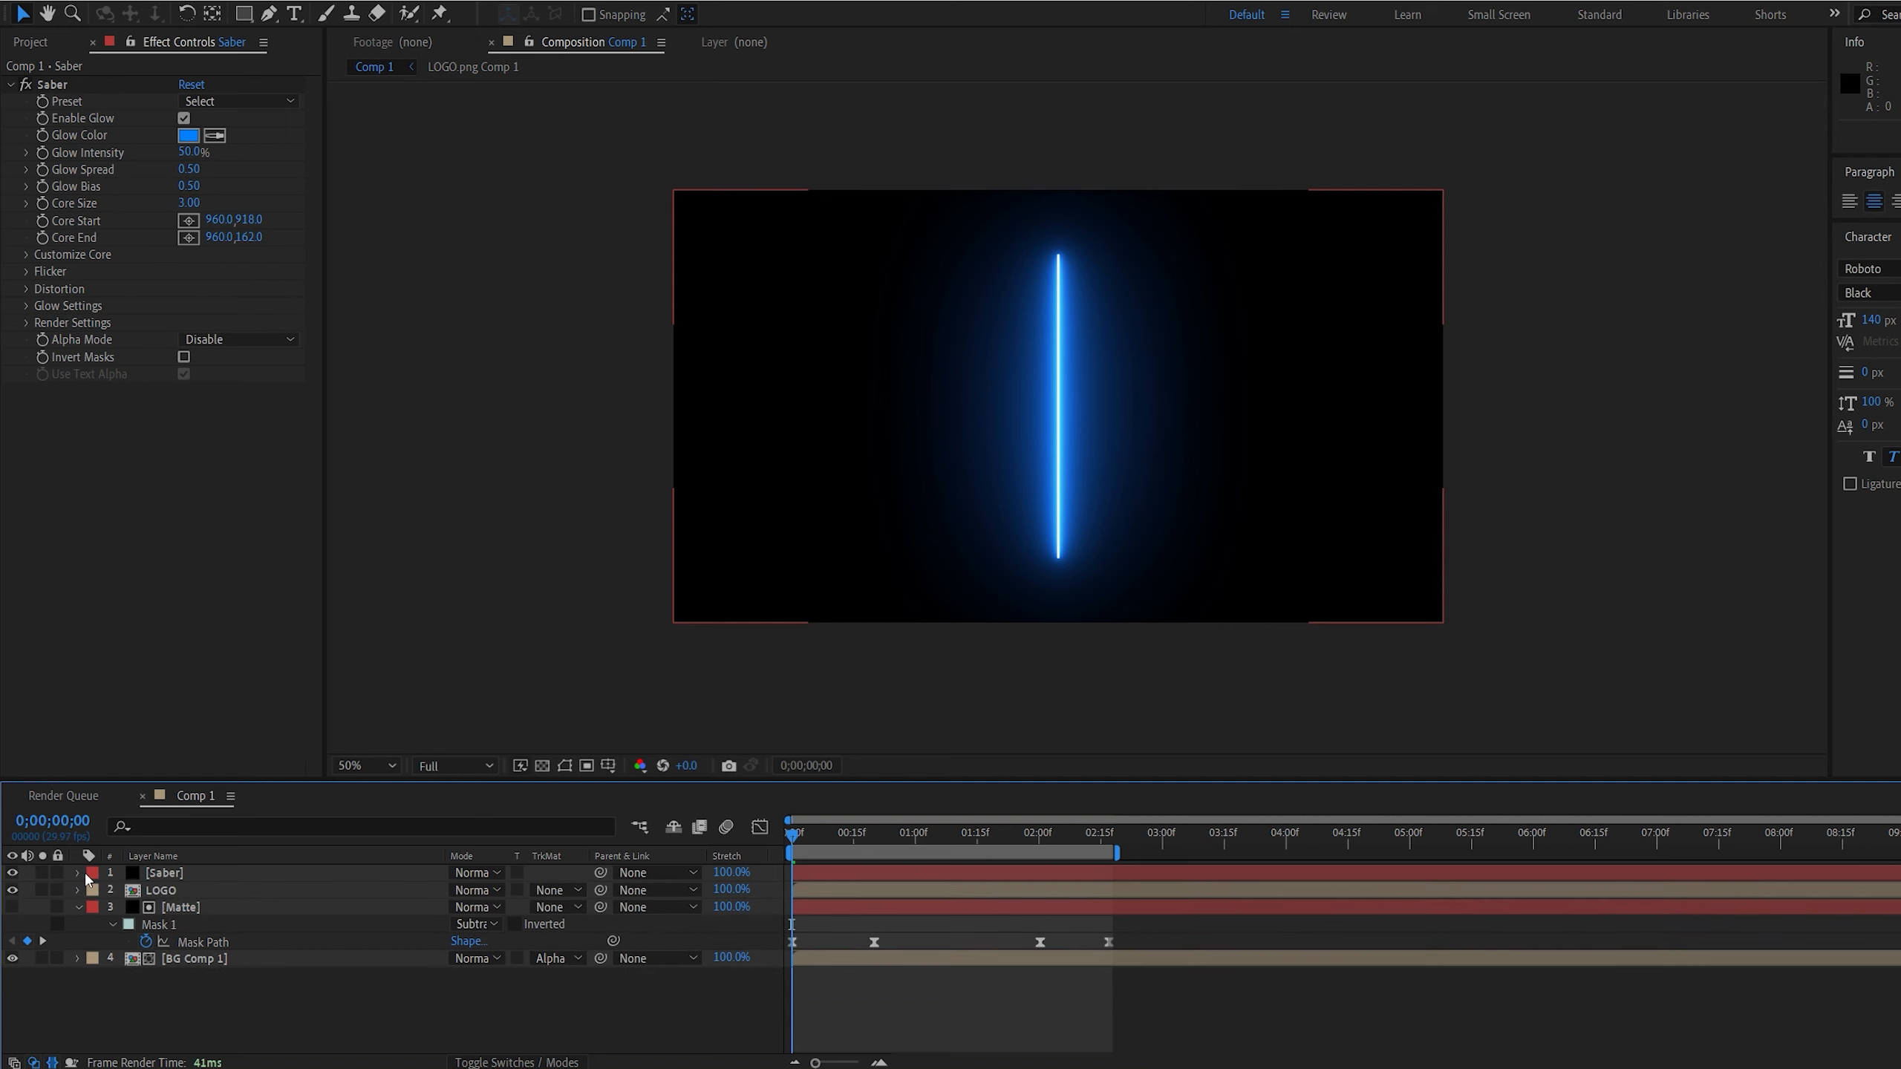
Set the Saber effect's Core Type to Layer Masks and preview the glow along the logo outline
{"action": "left_click", "coordinate": [27, 256]}
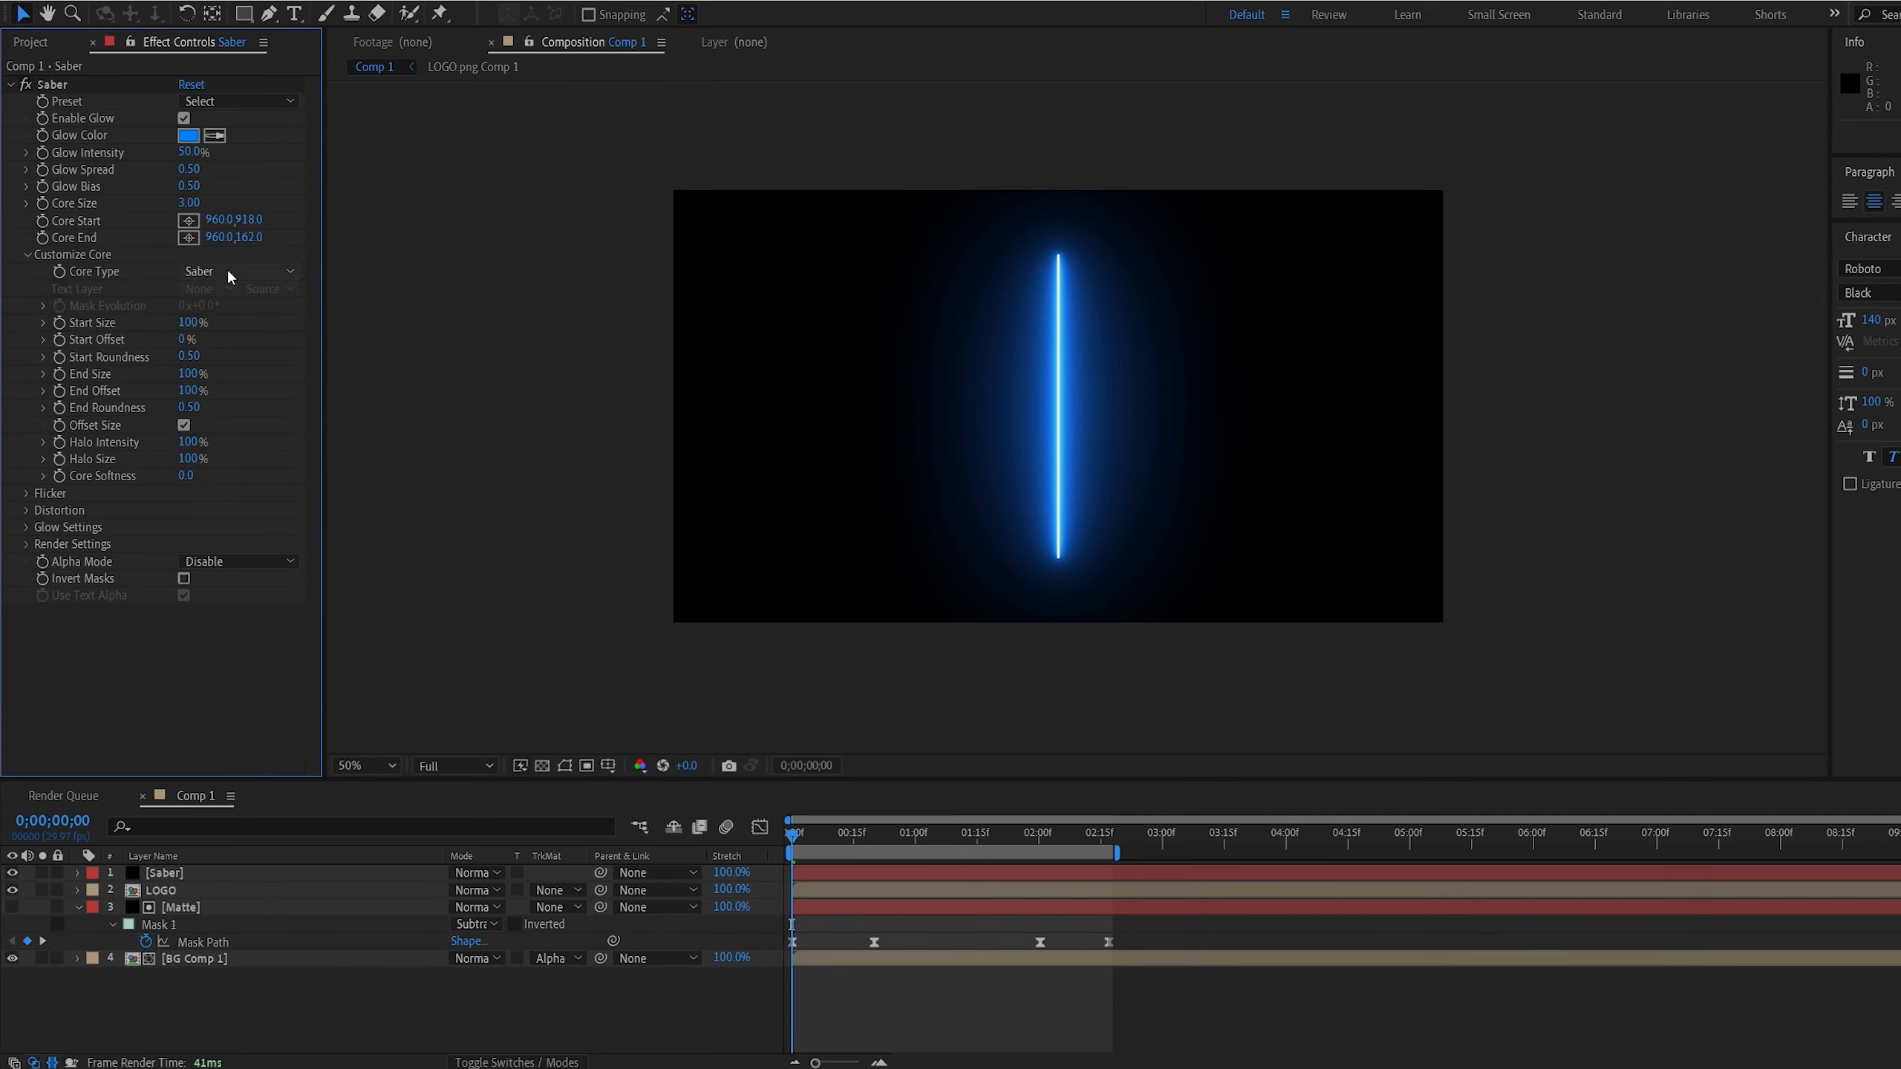
{"action": "left_click", "coordinate": [230, 272]}
{"action": "left_click", "coordinate": [239, 311]}
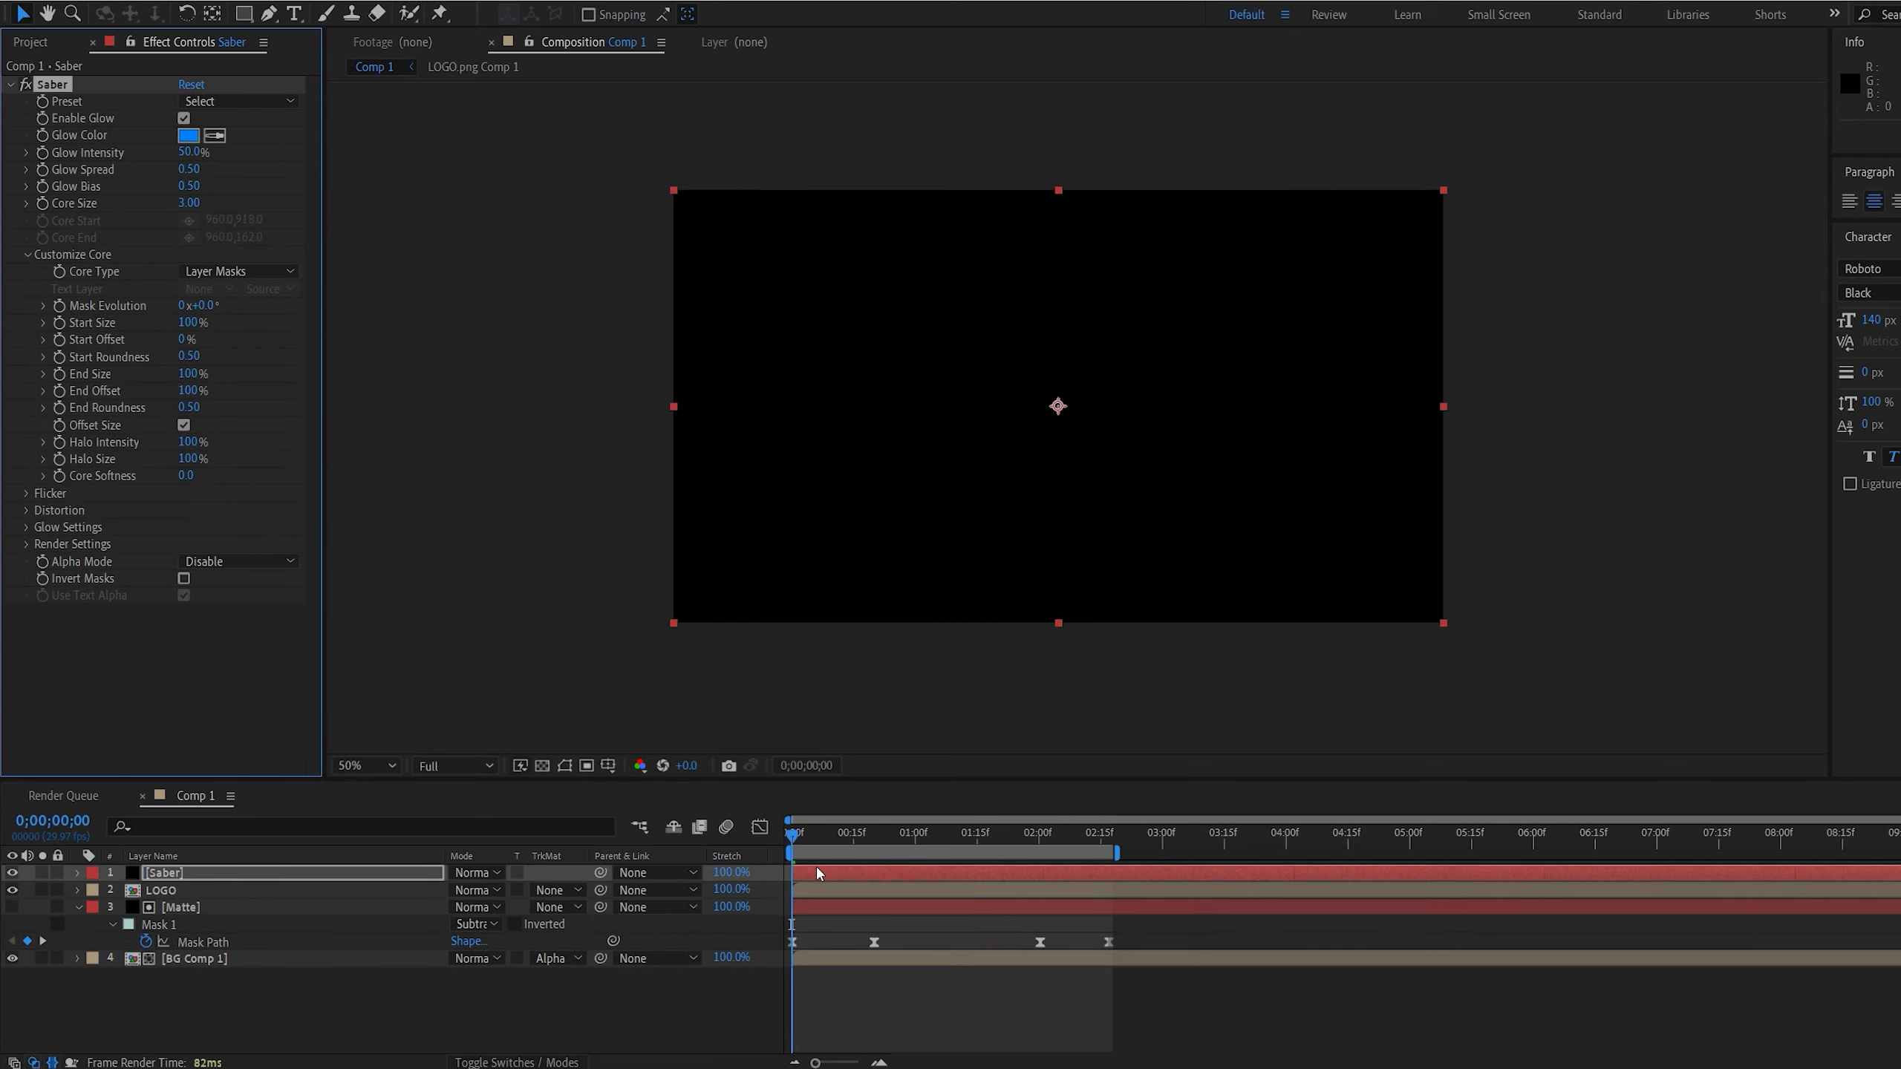
{"action": "key", "text": "space"}
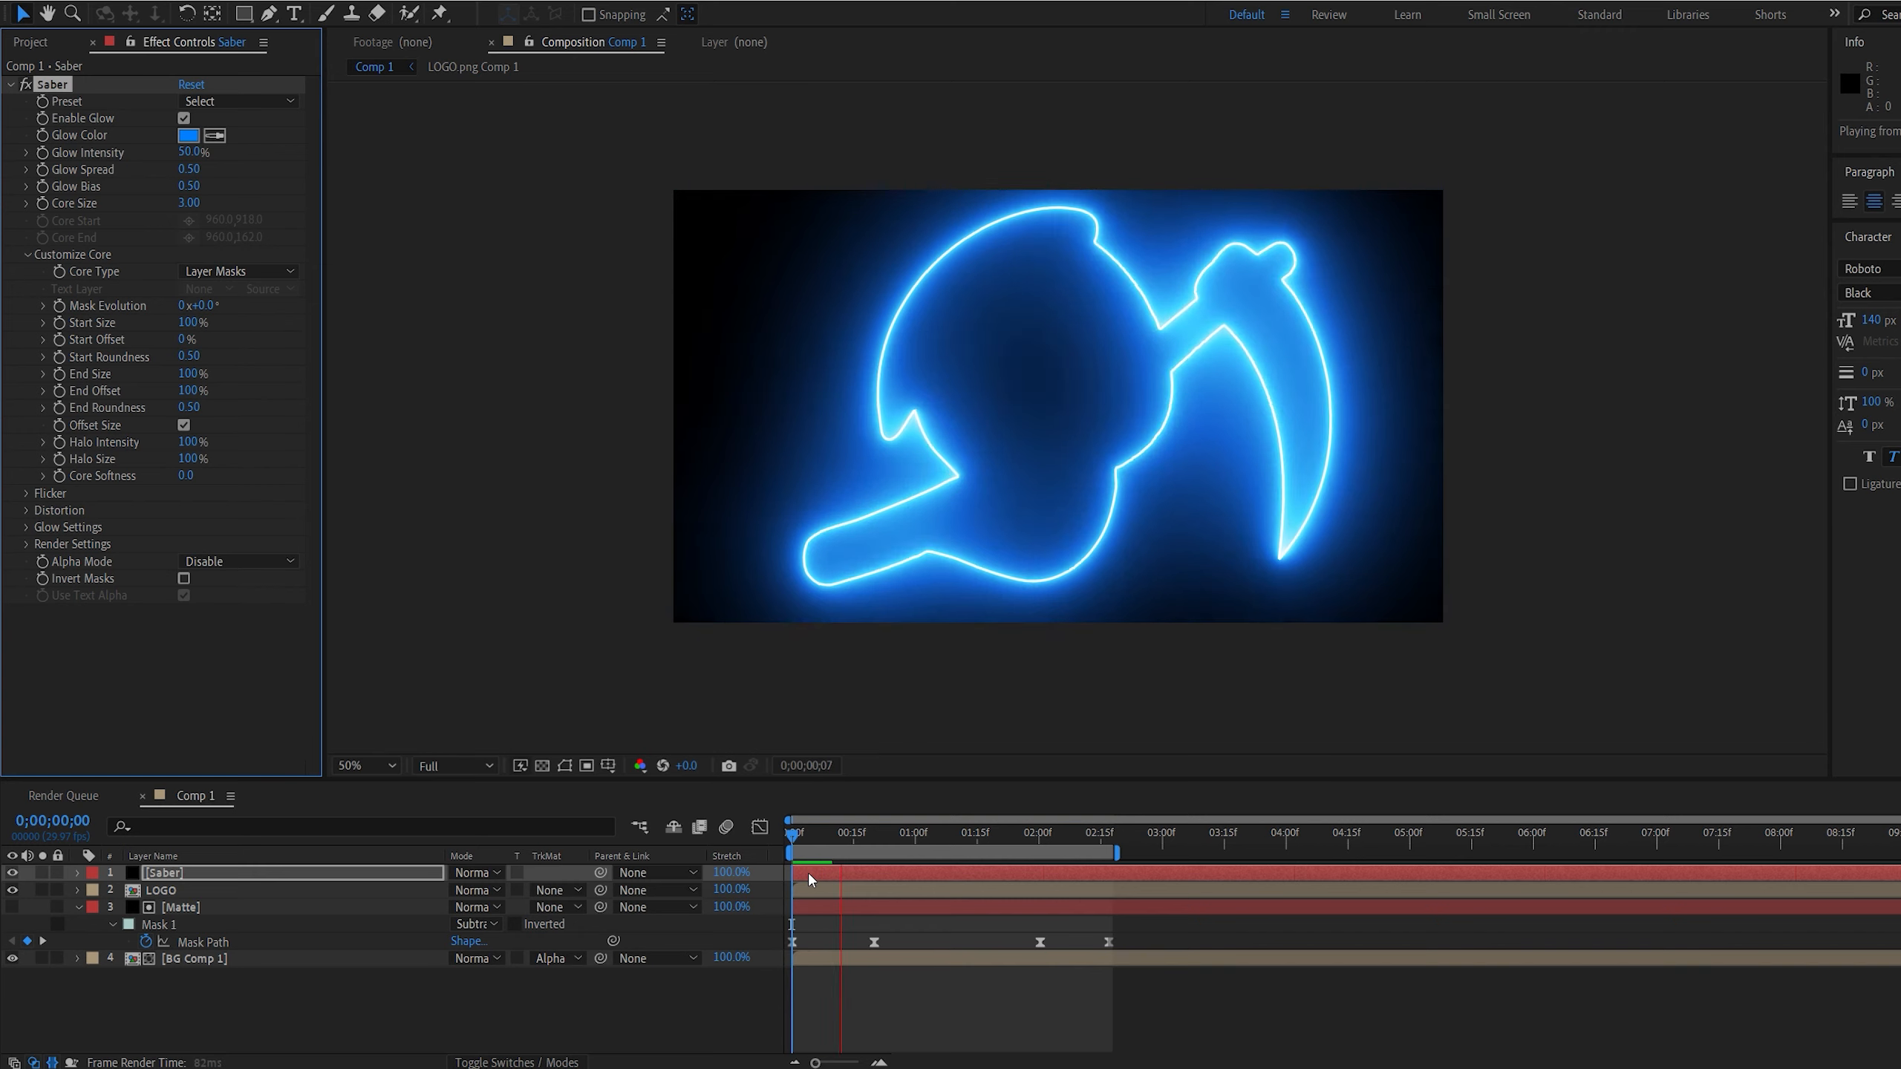
{"action": "key", "text": "ctrl+z"}
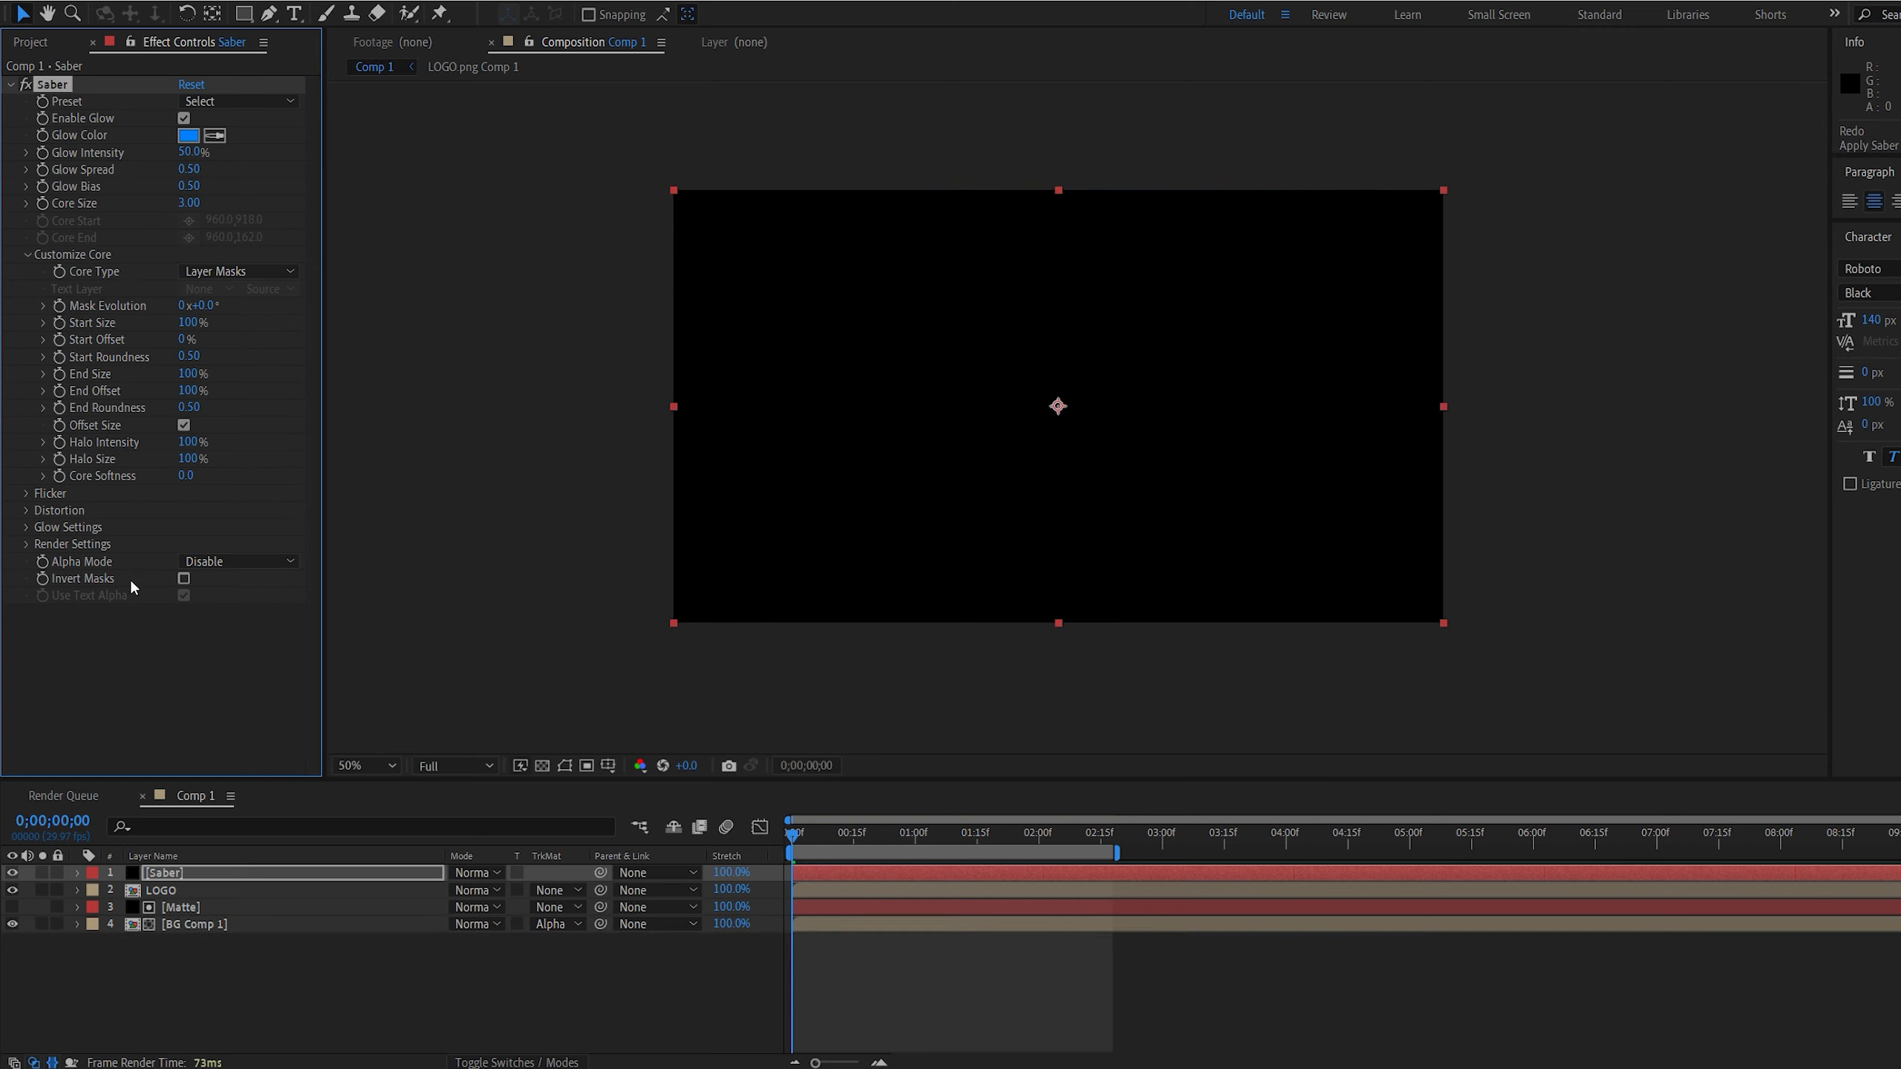
Set the Saber effect's Composite Settings to Transparent in its render settings and preview the composition
{"action": "left_click", "coordinate": [22, 546]}
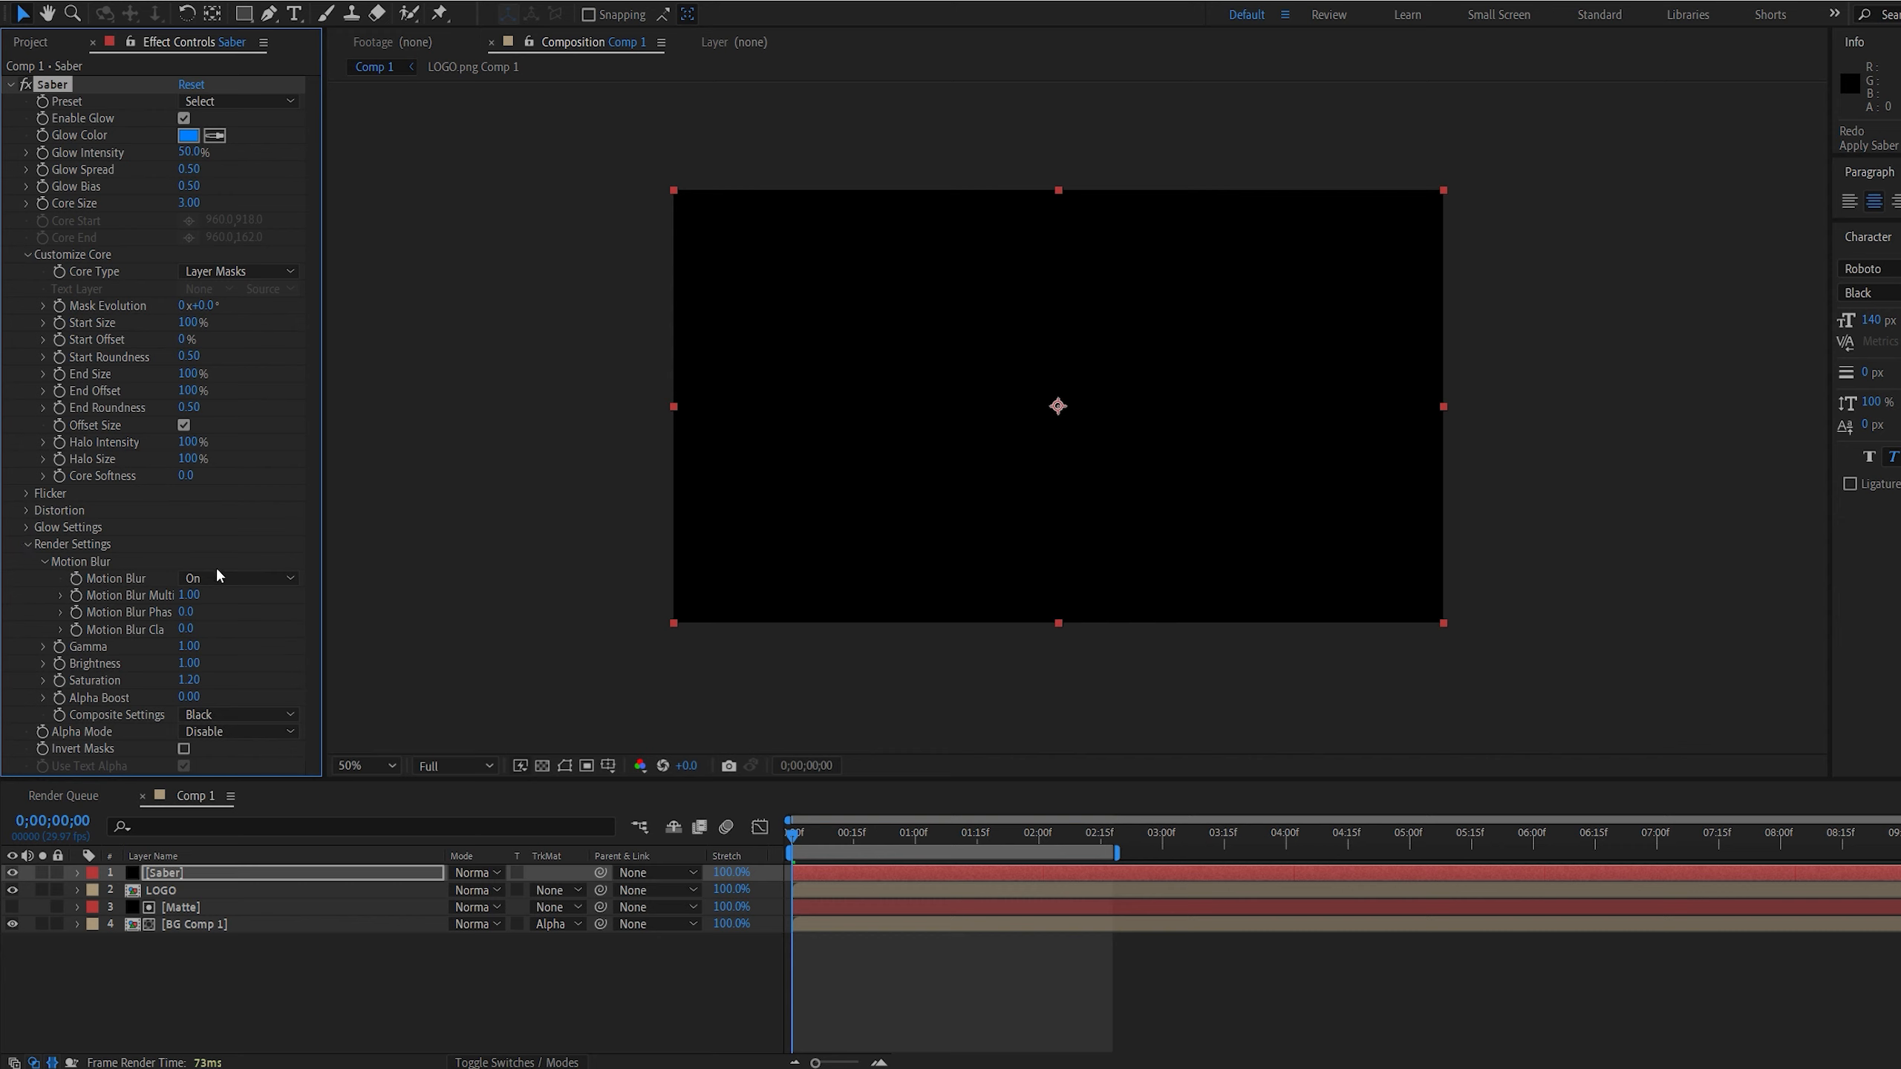
{"action": "left_click", "coordinate": [258, 716]}
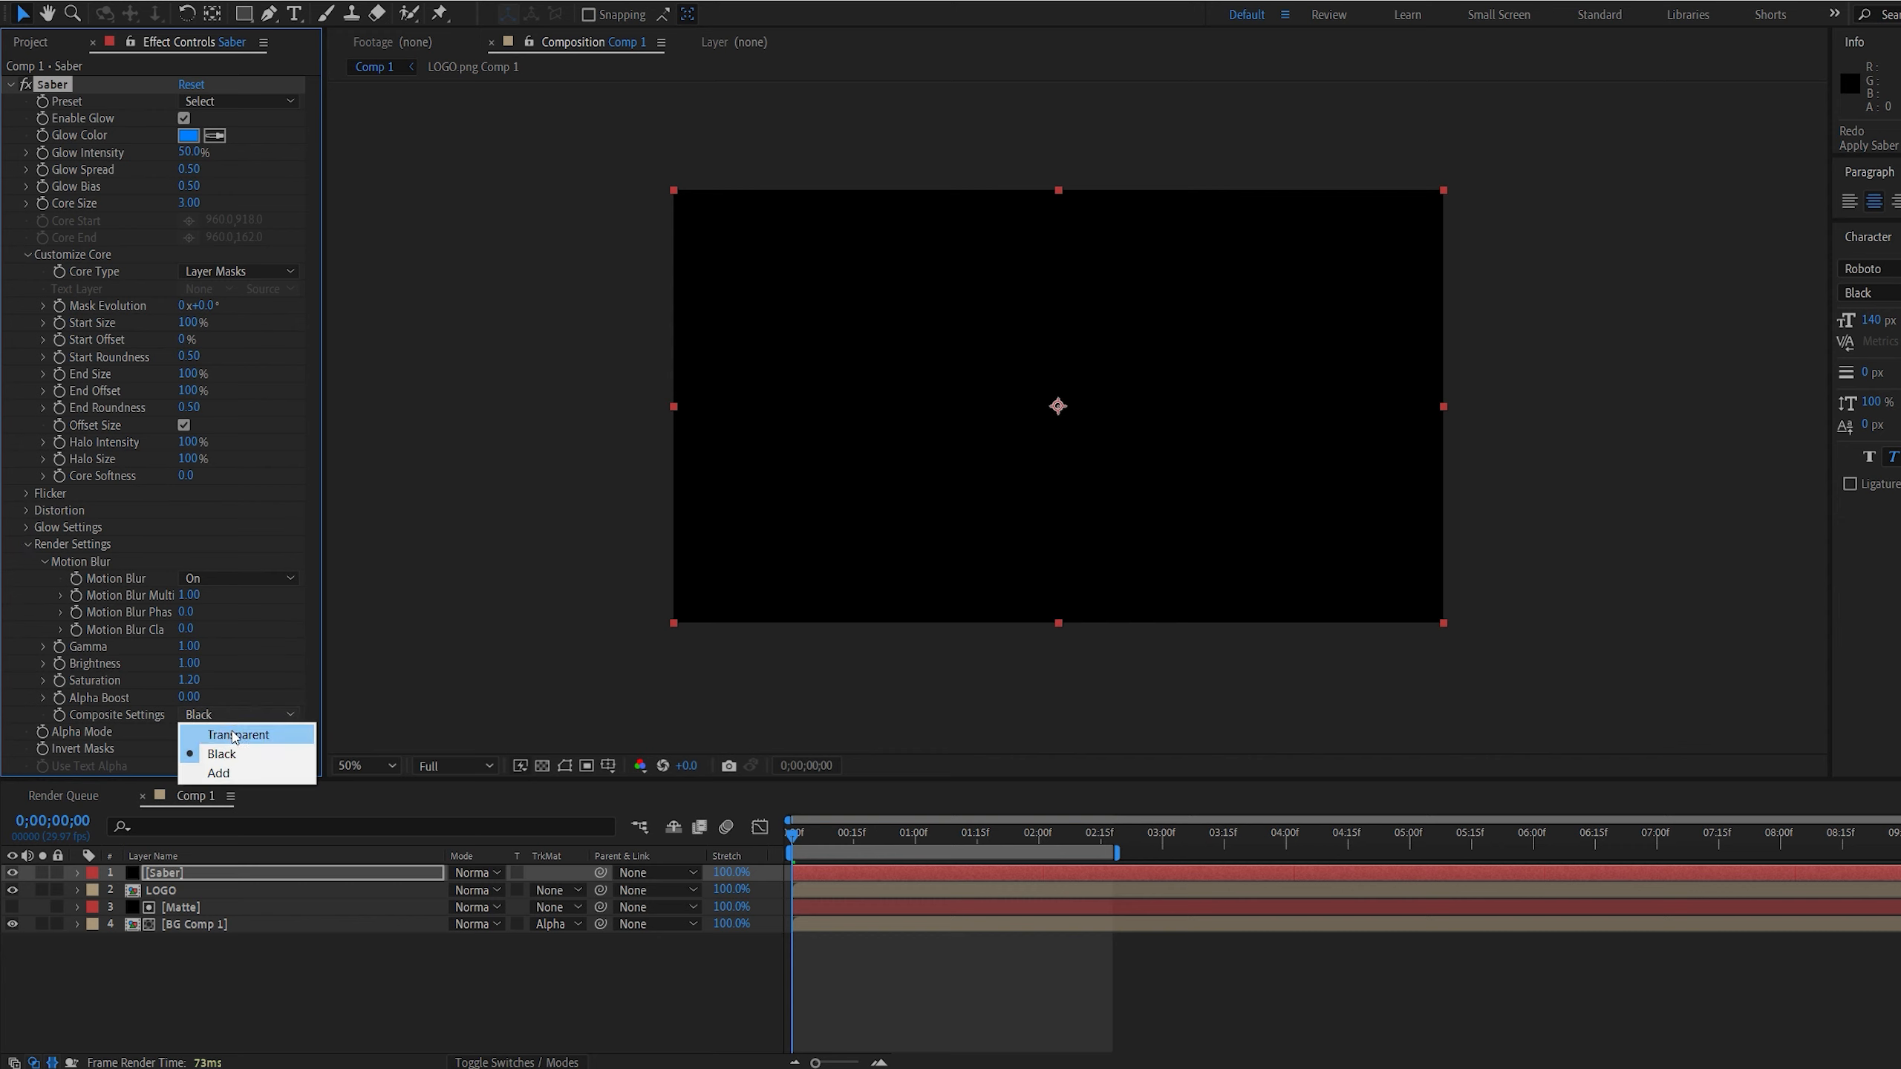
{"action": "left_click", "coordinate": [234, 735]}
{"action": "left_click", "coordinate": [708, 996]}
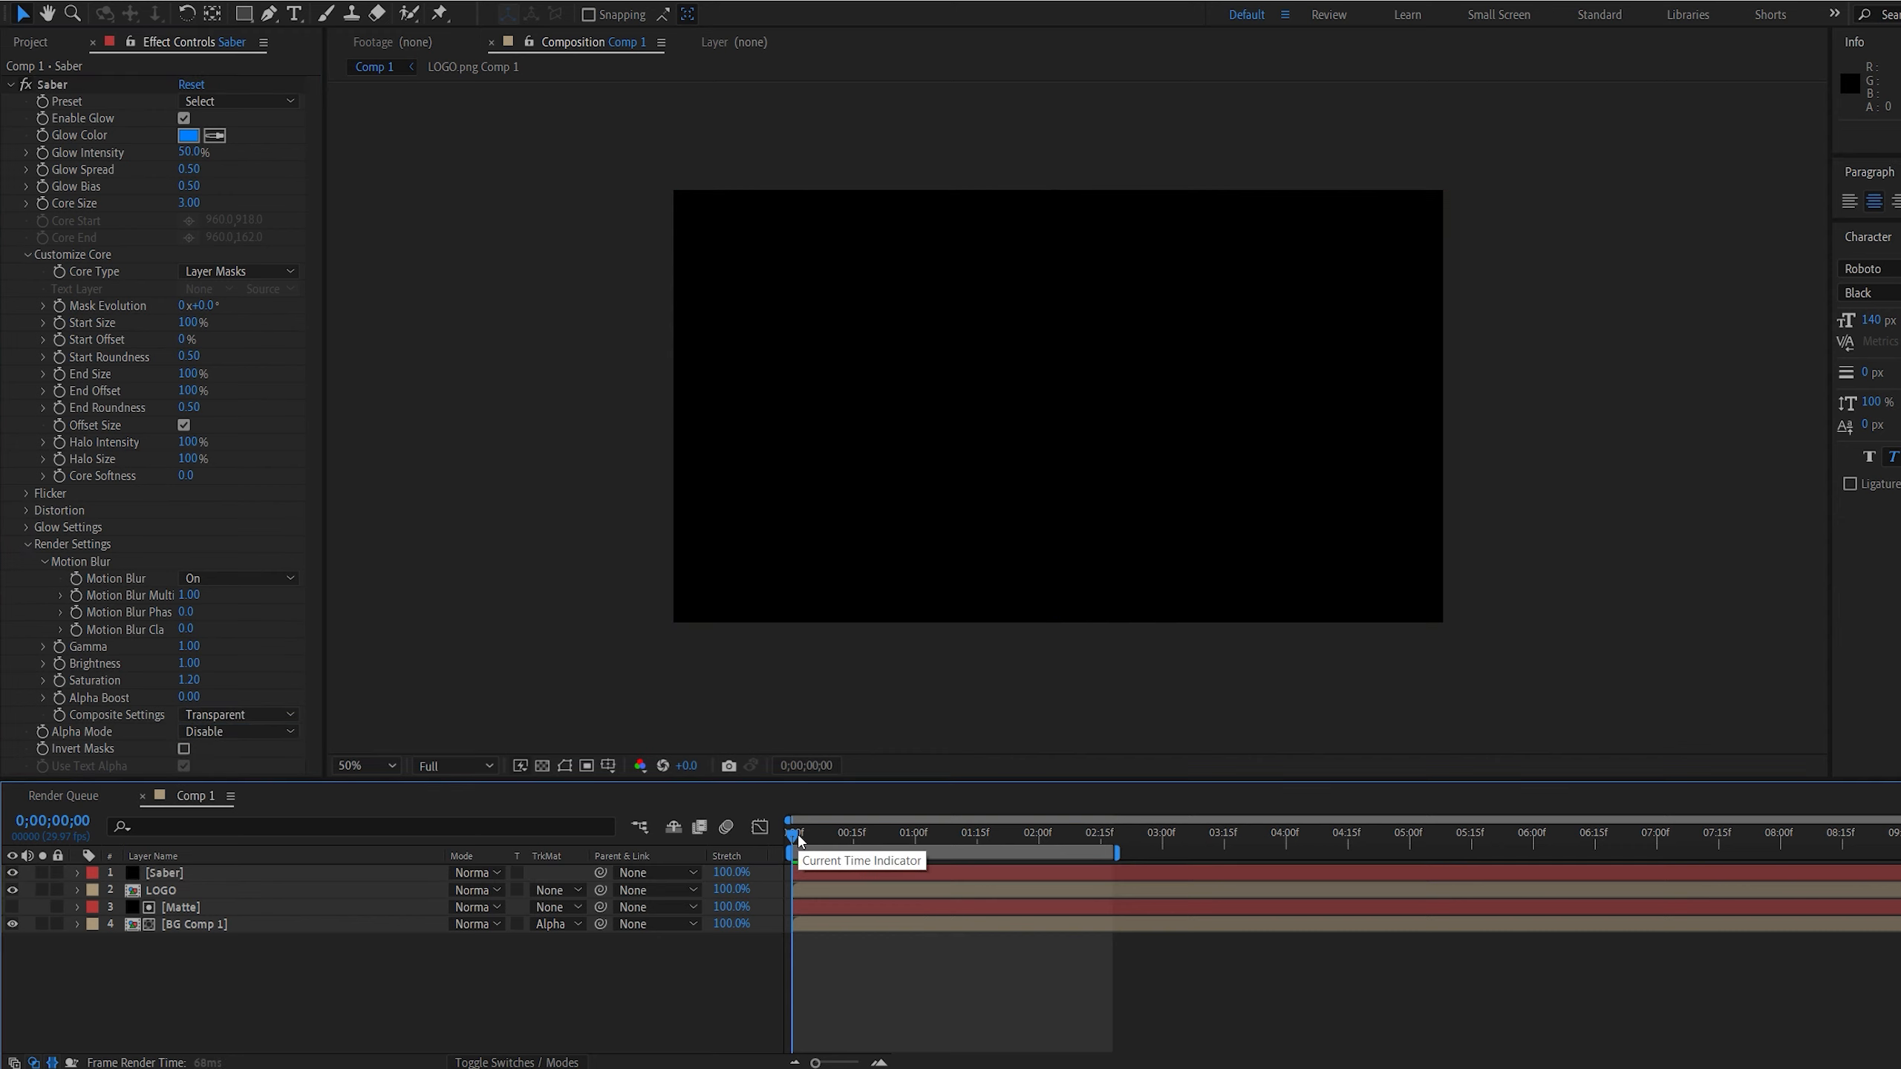
{"action": "key", "text": "space"}
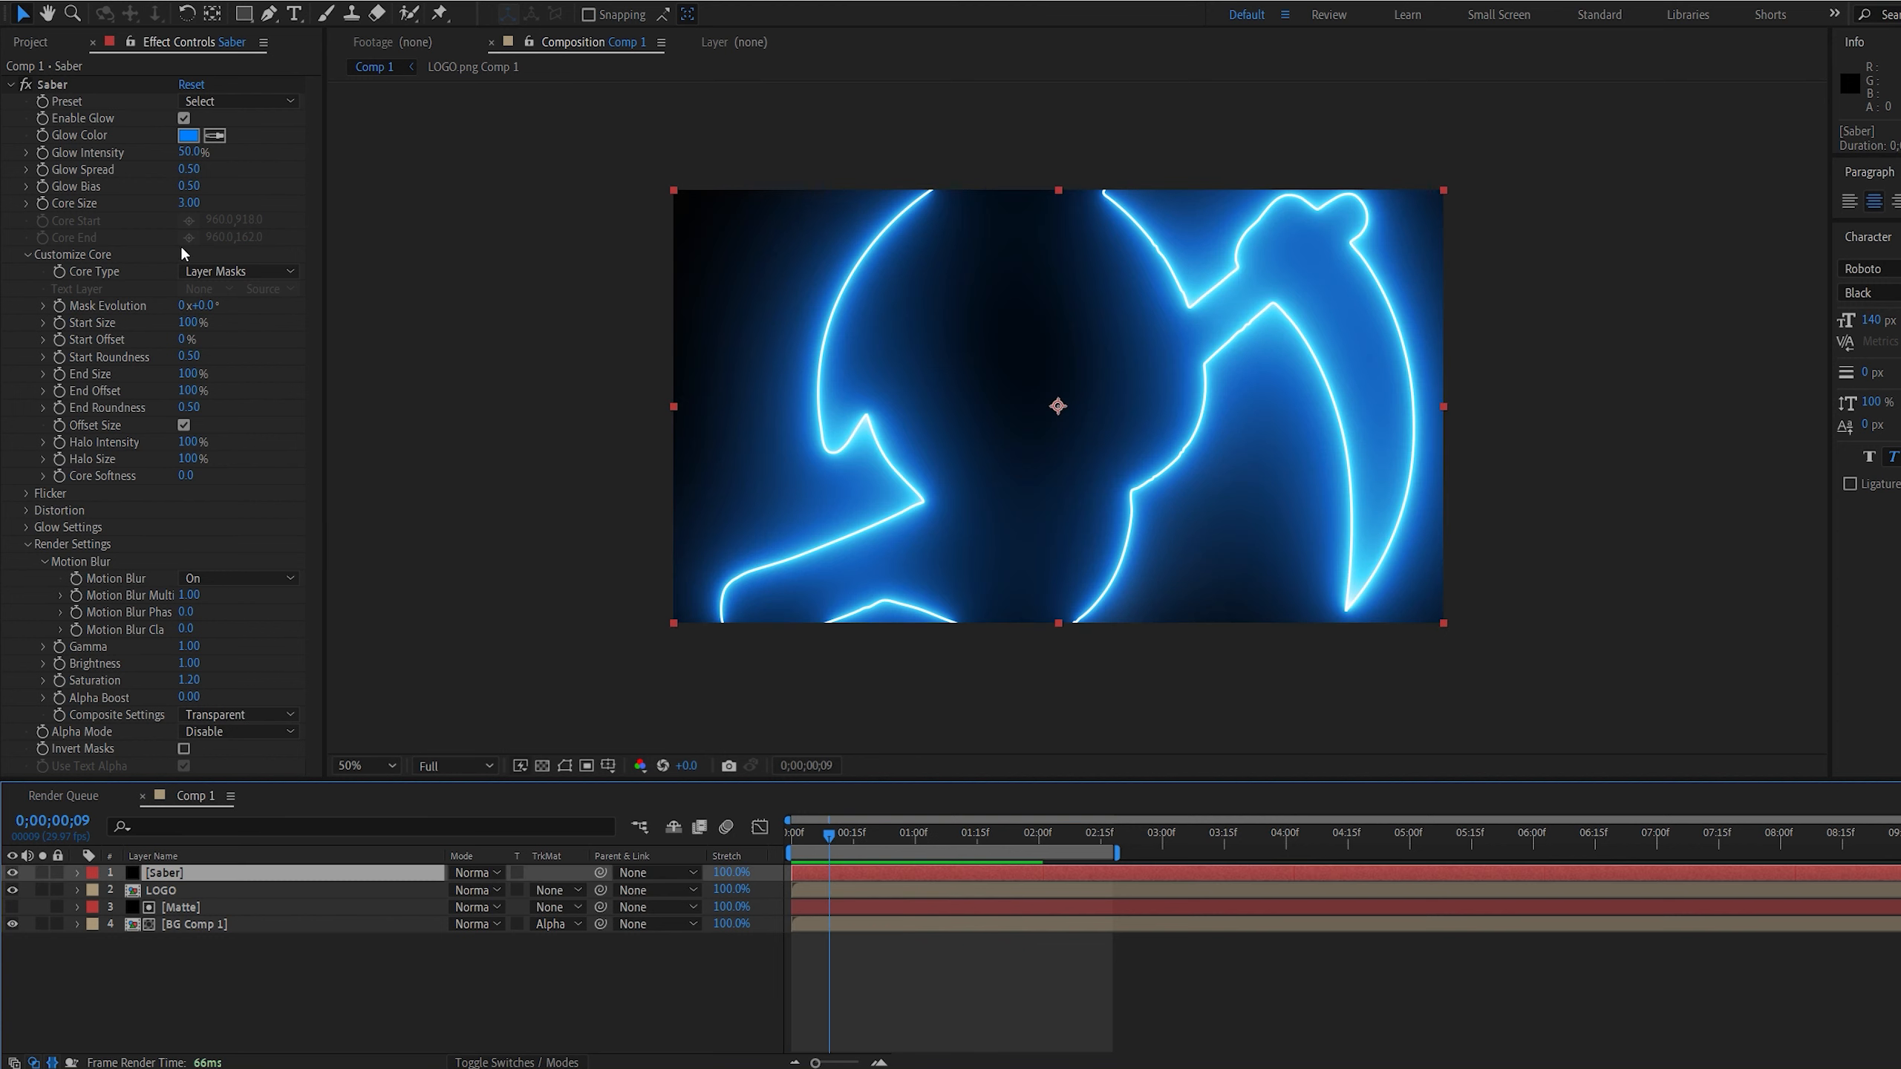
Set the Saber effect's Glow Intensity to 25% and its Core Size to 1
{"action": "left_click", "coordinate": [191, 153]}
{"action": "type", "text": "25"}
{"action": "key", "text": "Return"}
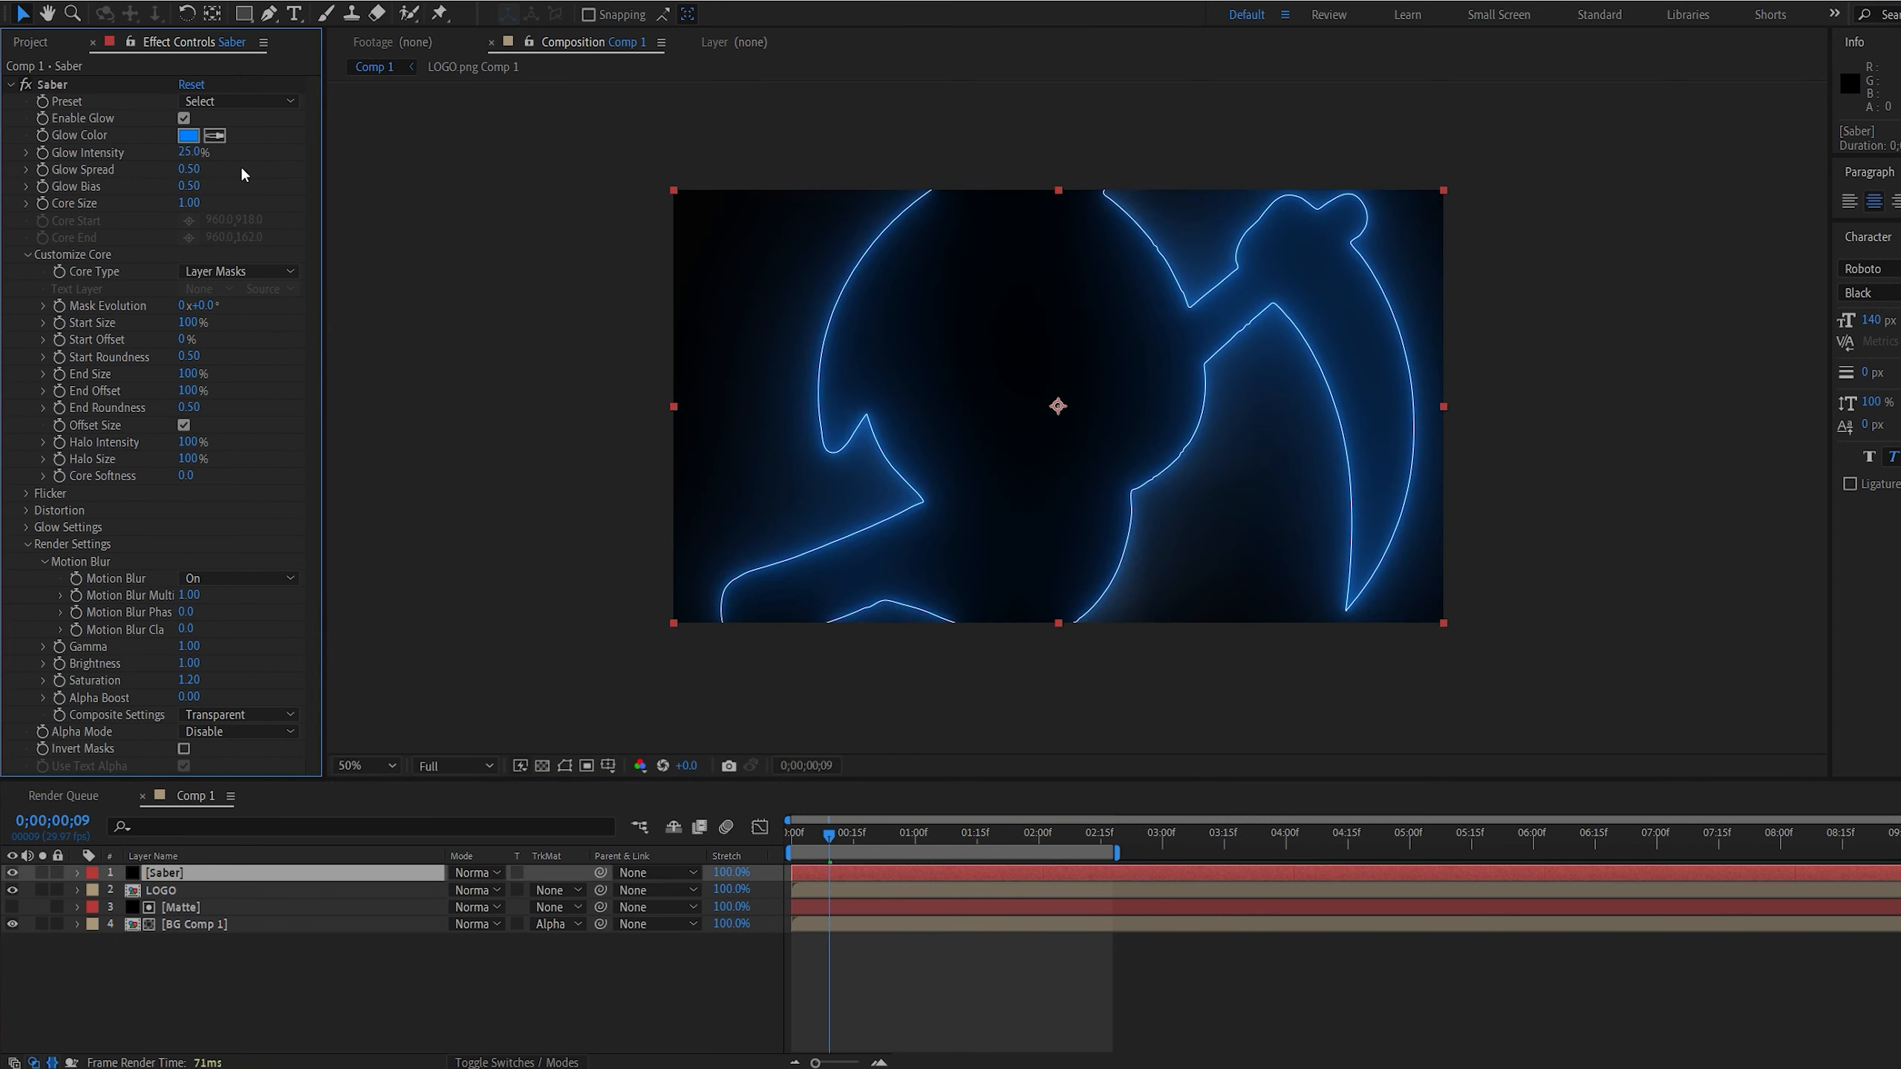
Keyframe Saber's Glow Intensity, Glow Spread, Glow Bias and Core Size at 0;00;00;19, with values 45%, 0.56, 0.57 and 2 at 0;00;00;25
{"action": "left_click_drag", "start_coordinate": [830, 833], "coordinate": [870, 839]}
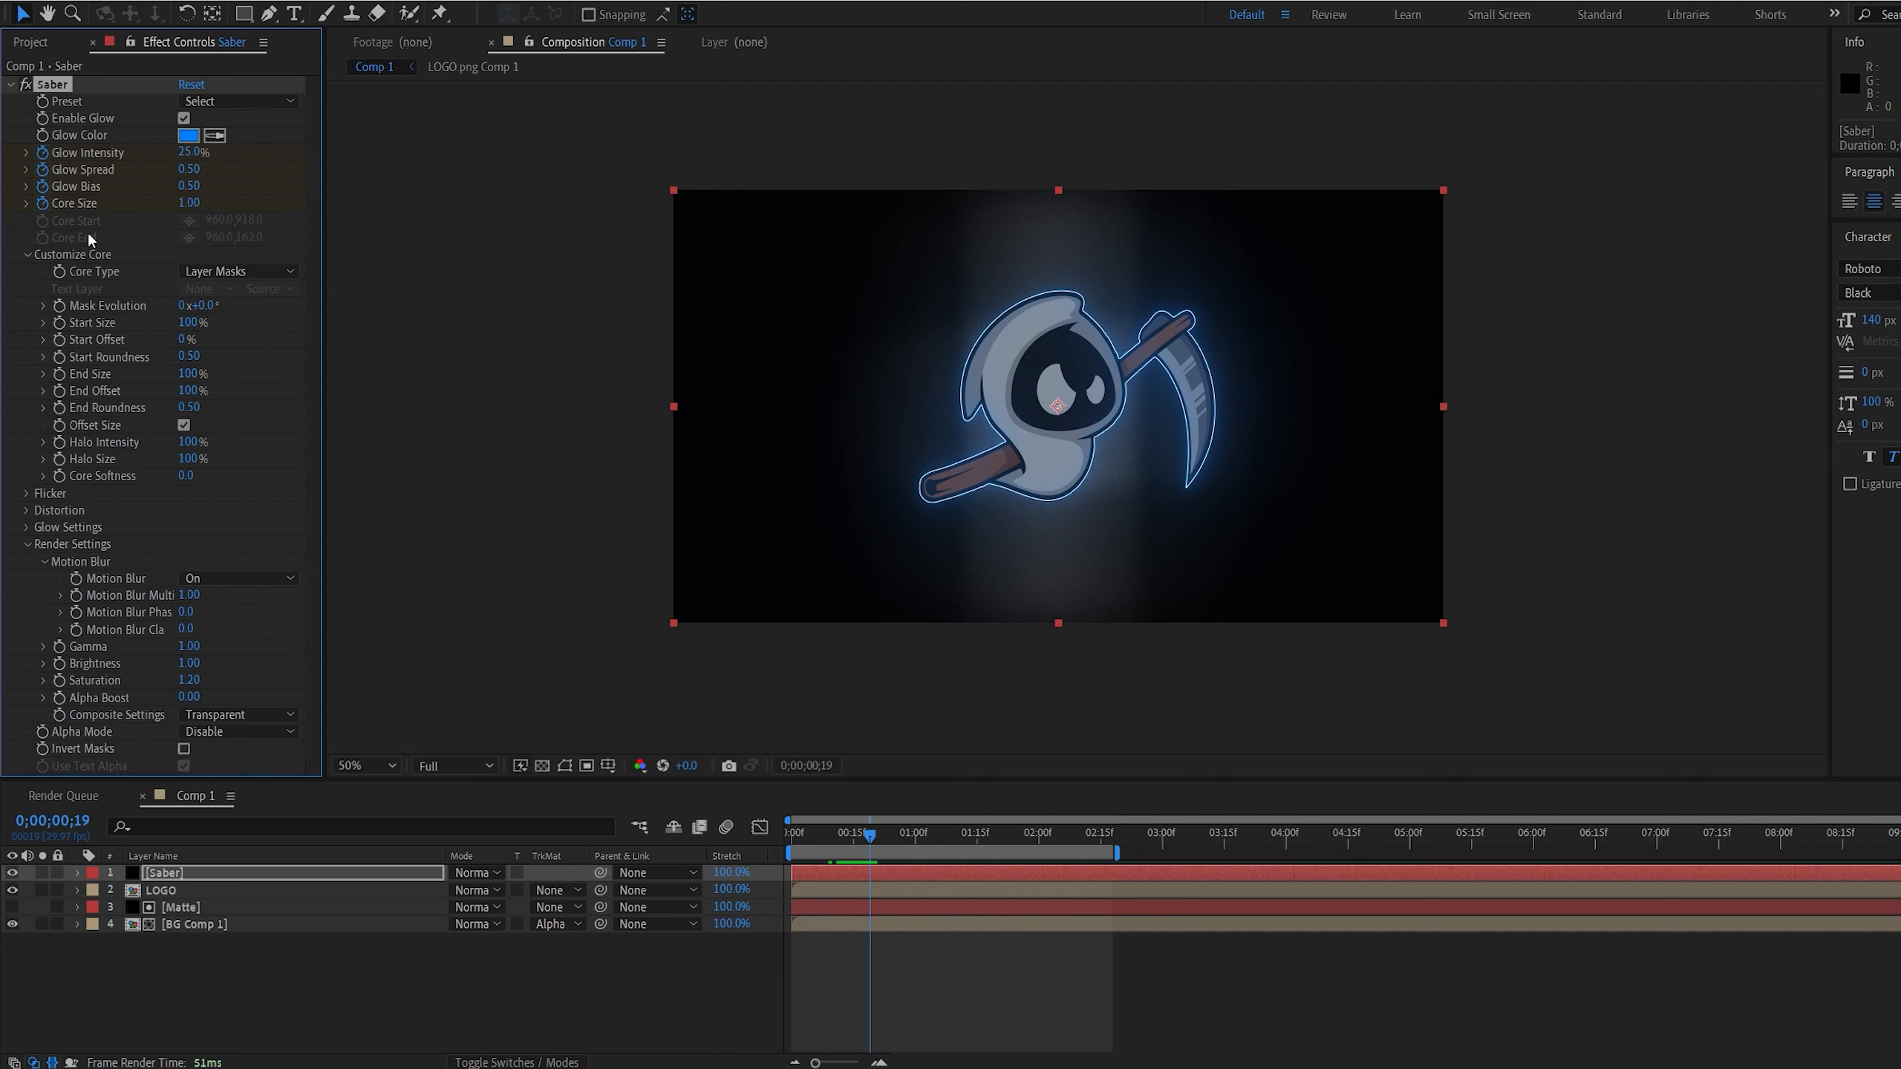
{"action": "key", "text": "u"}
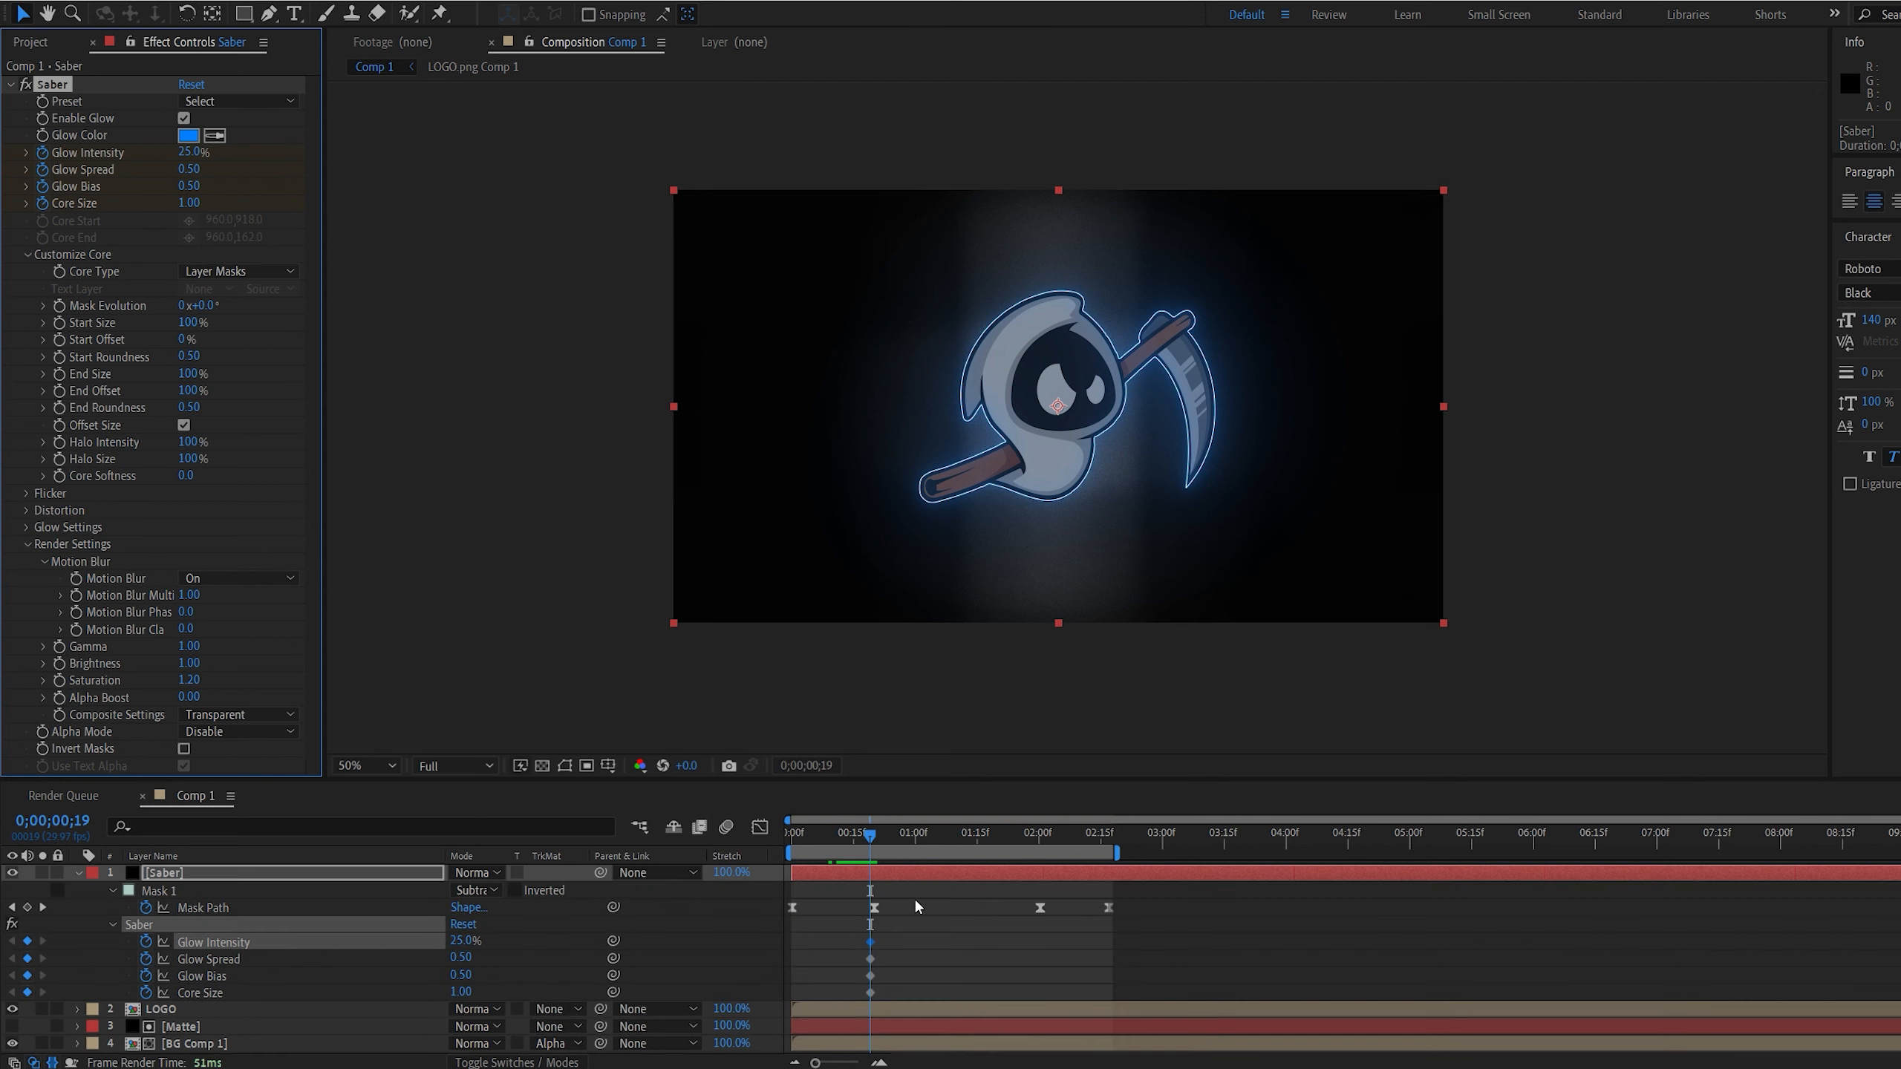
{"action": "left_click", "coordinate": [895, 835]}
{"action": "left_click_drag", "start_coordinate": [464, 941], "coordinate": [465, 985]}
{"action": "left_click", "coordinate": [461, 992]}
{"action": "type", "text": "2"}
{"action": "left_click", "coordinate": [531, 977]}
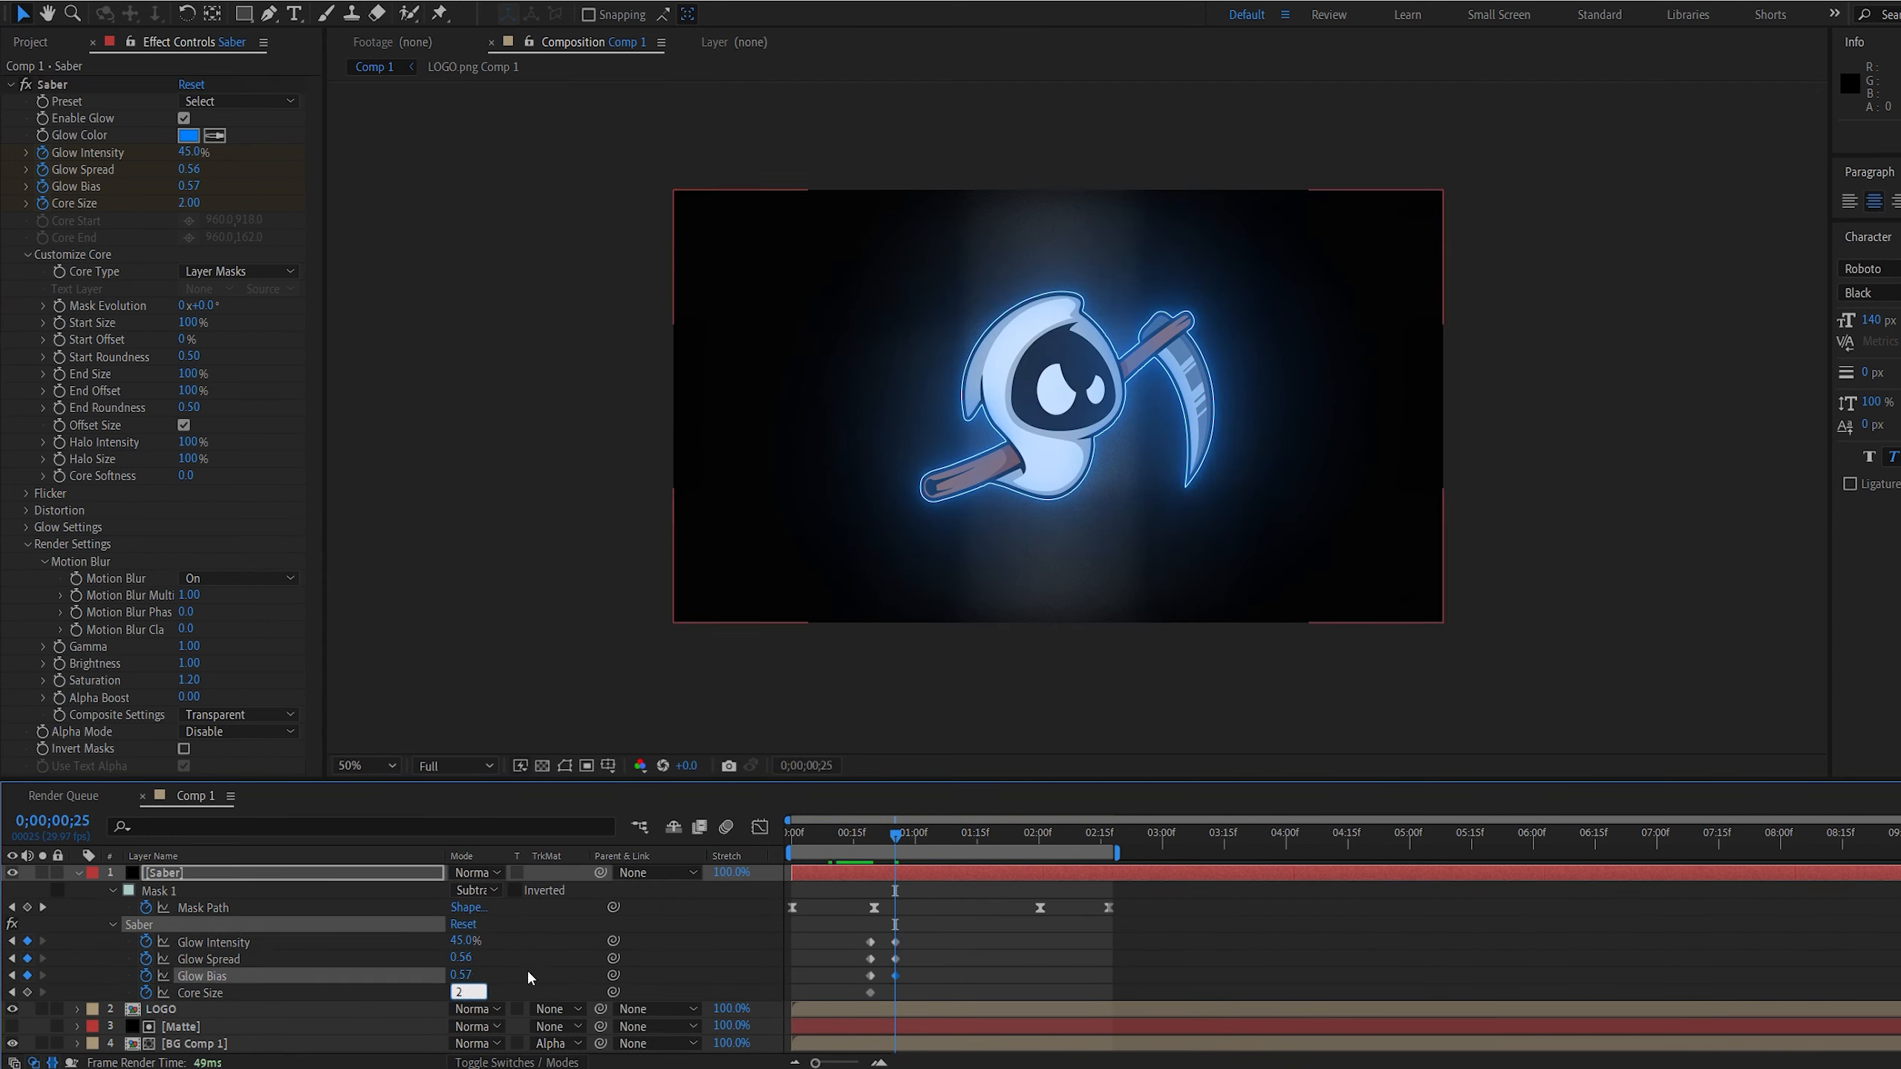
Copy the four Saber keyframes at 0;00;00;19 and paste them at 0;00;01;03
{"action": "left_click", "coordinate": [929, 835]}
{"action": "left_click_drag", "start_coordinate": [851, 931], "coordinate": [890, 995]}
{"action": "key", "text": "ctrl+c"}
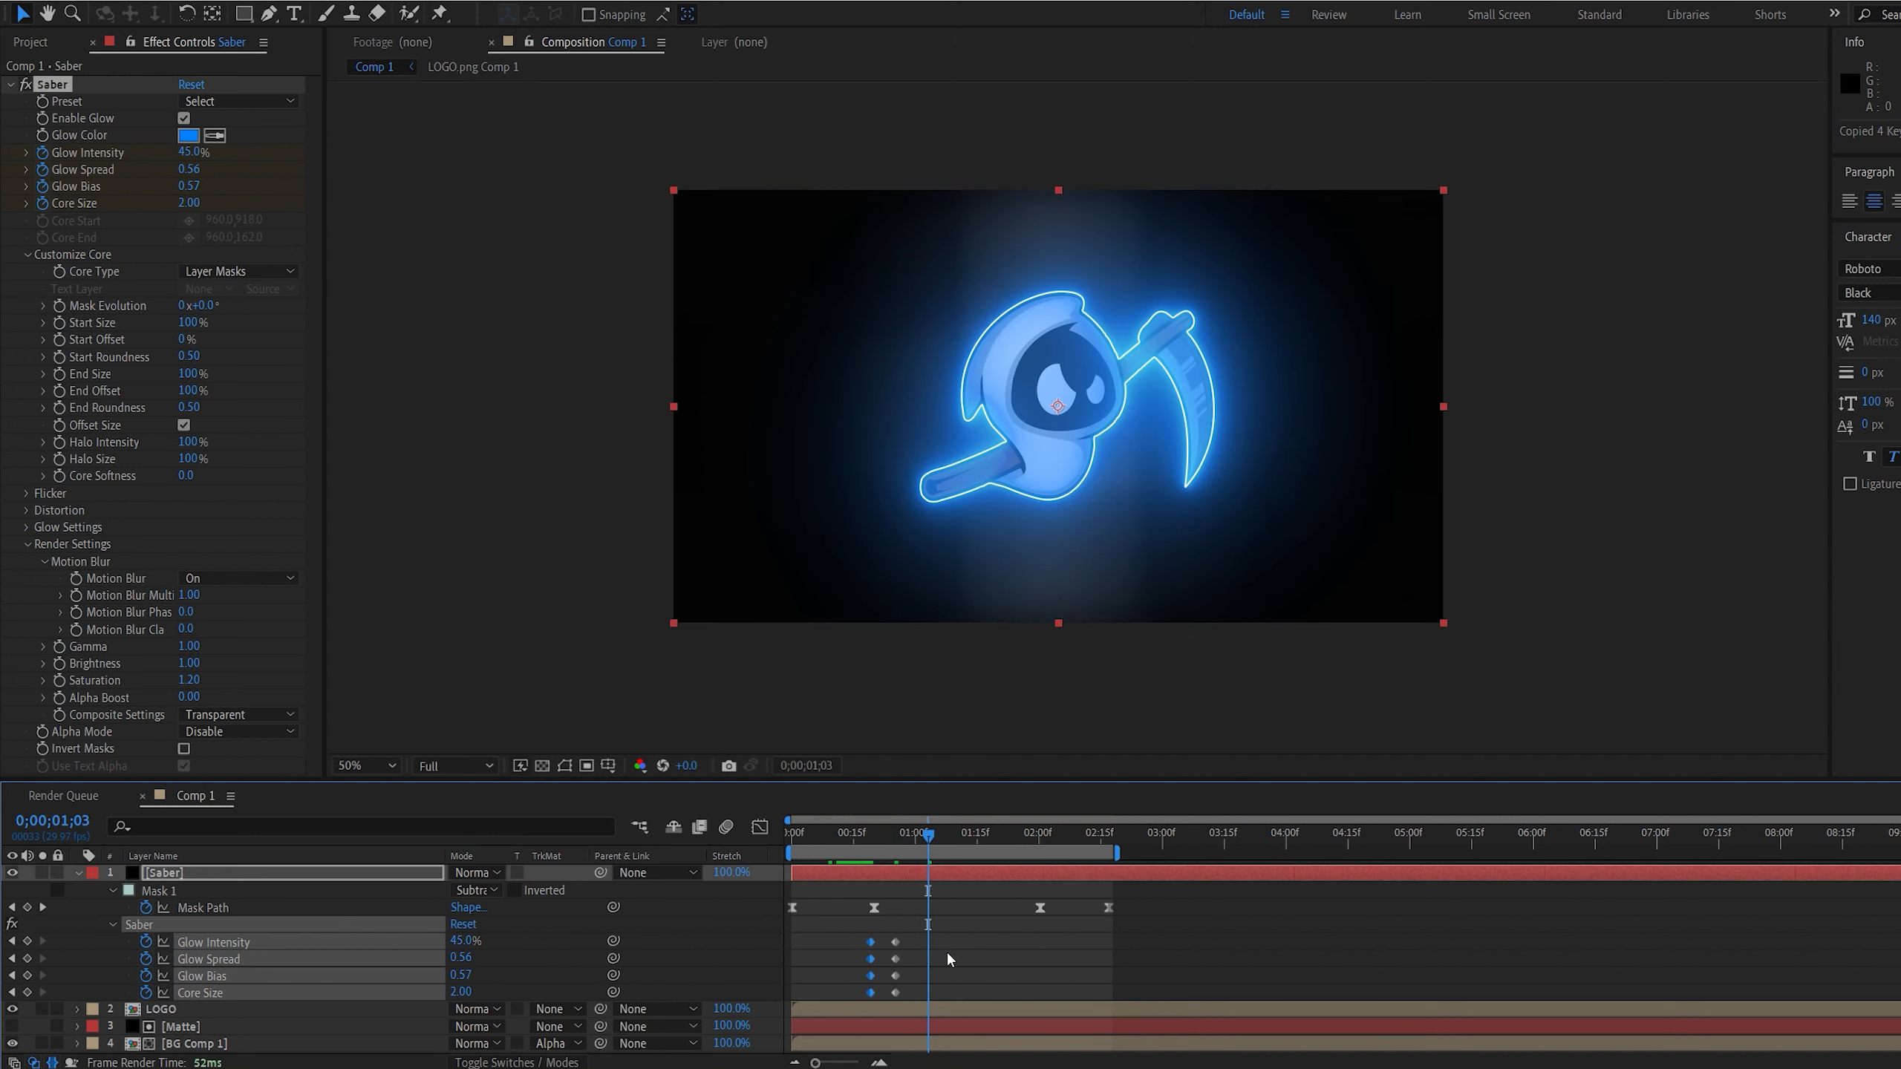
{"action": "key", "text": "ctrl+v"}
Ease the Saber glow and core keyframes using the graph editor and shift the first two sets earlier in time
{"action": "left_click_drag", "start_coordinate": [974, 930], "coordinate": [858, 991]}
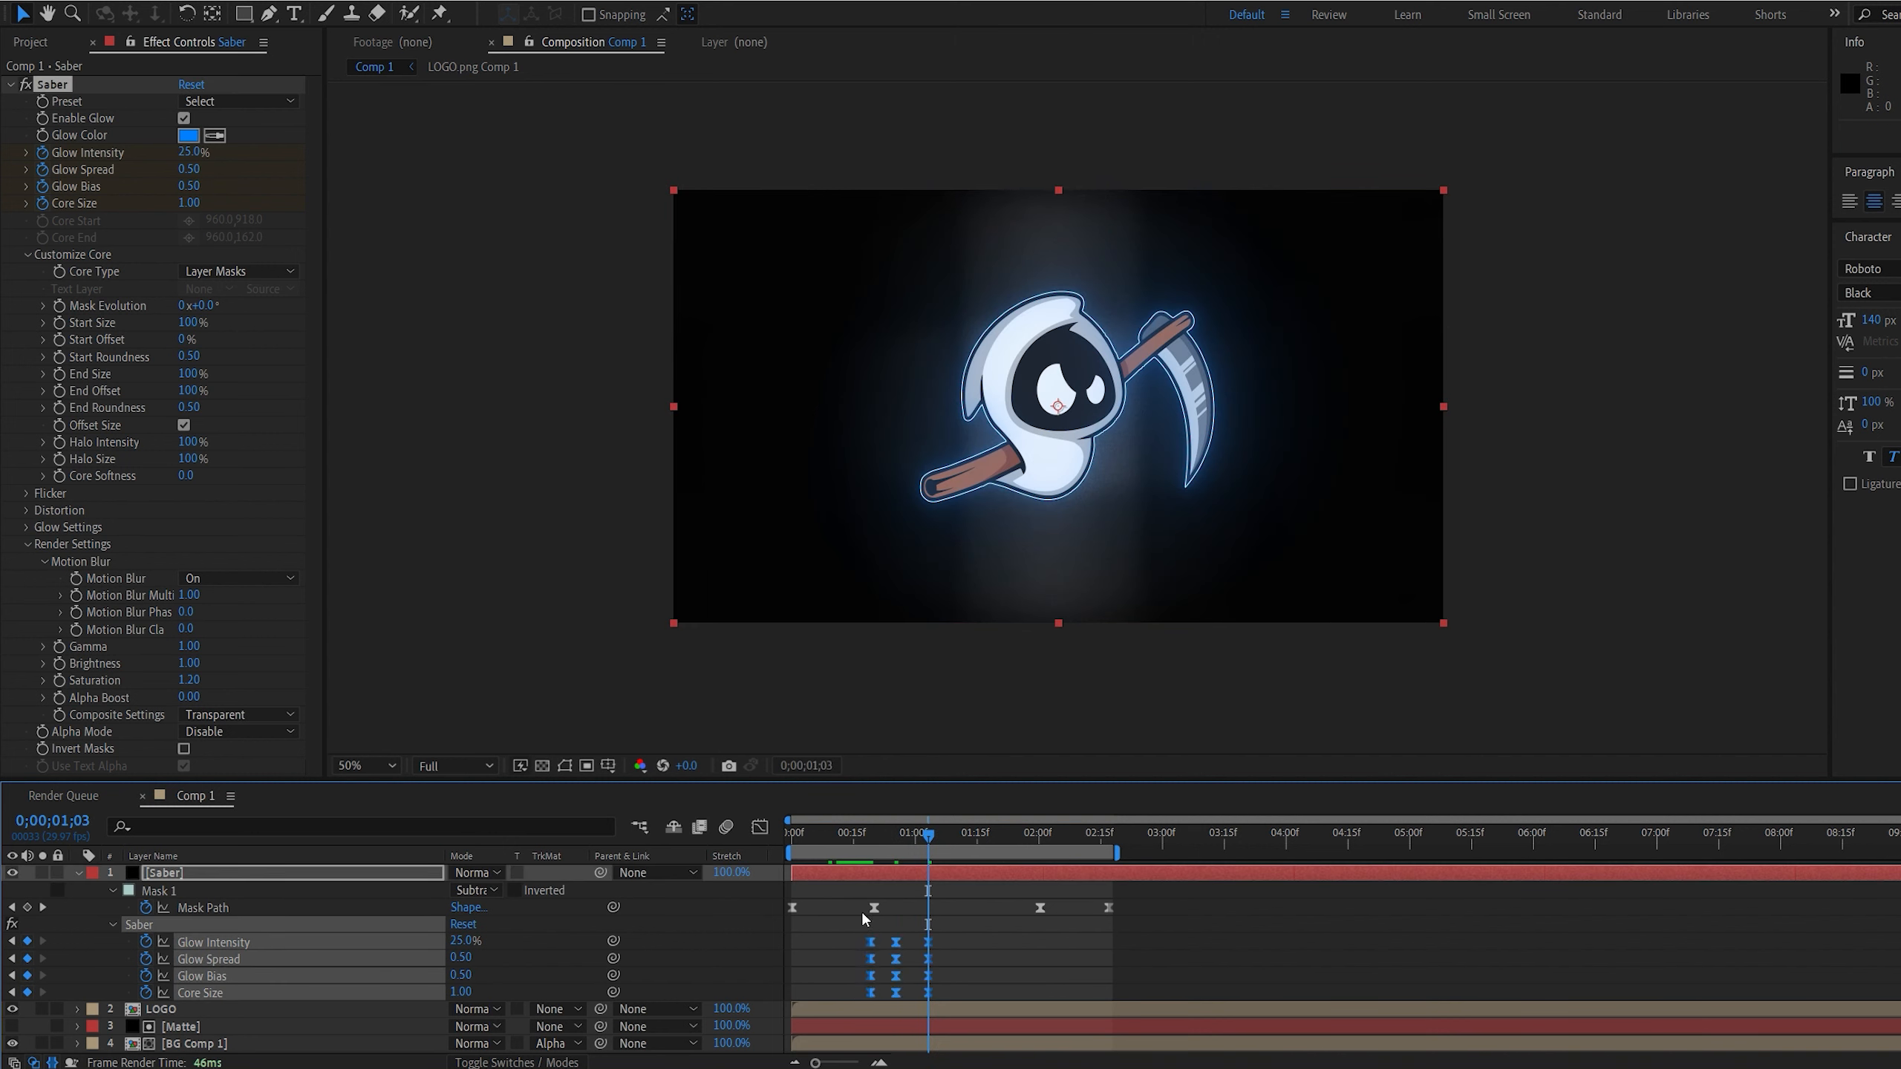
{"action": "left_click", "coordinate": [760, 826]}
{"action": "left_click_drag", "start_coordinate": [870, 935], "coordinate": [918, 960]}
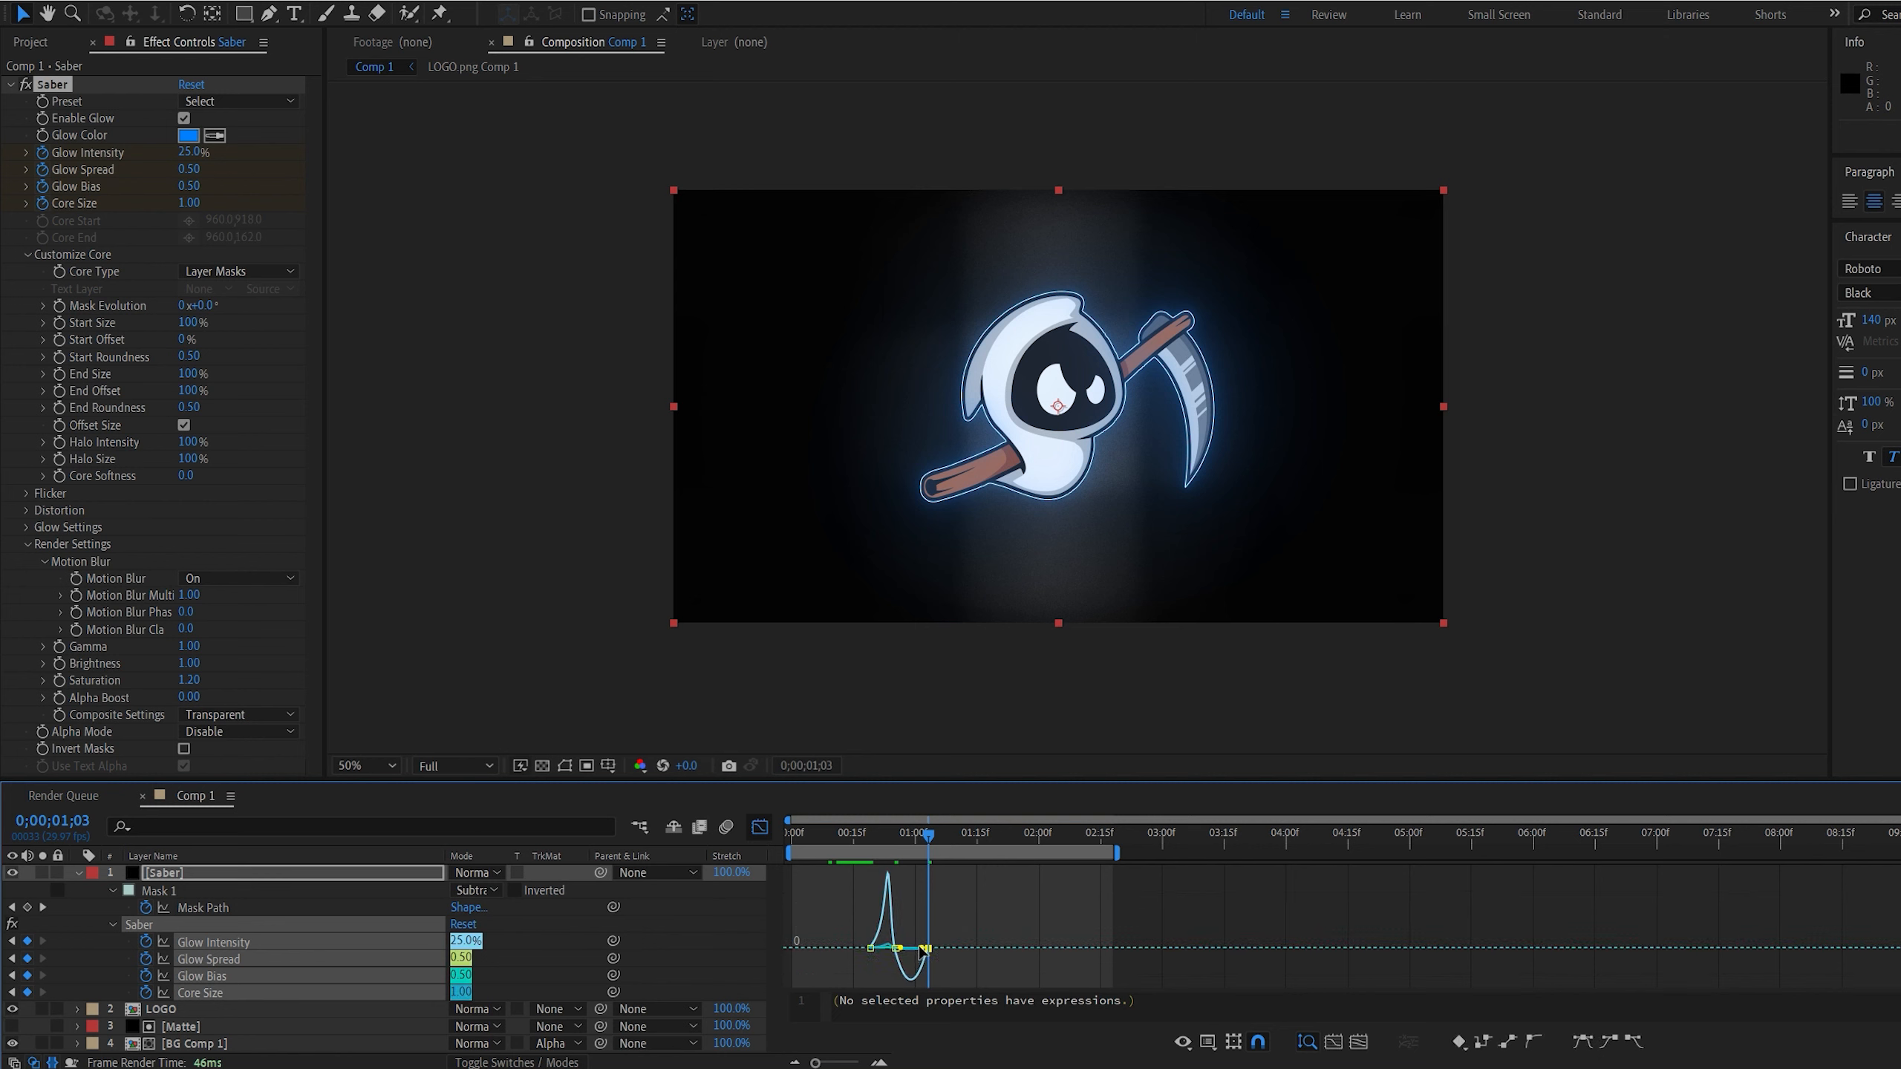
{"action": "left_click", "coordinate": [760, 827]}
{"action": "left_click", "coordinate": [826, 841]}
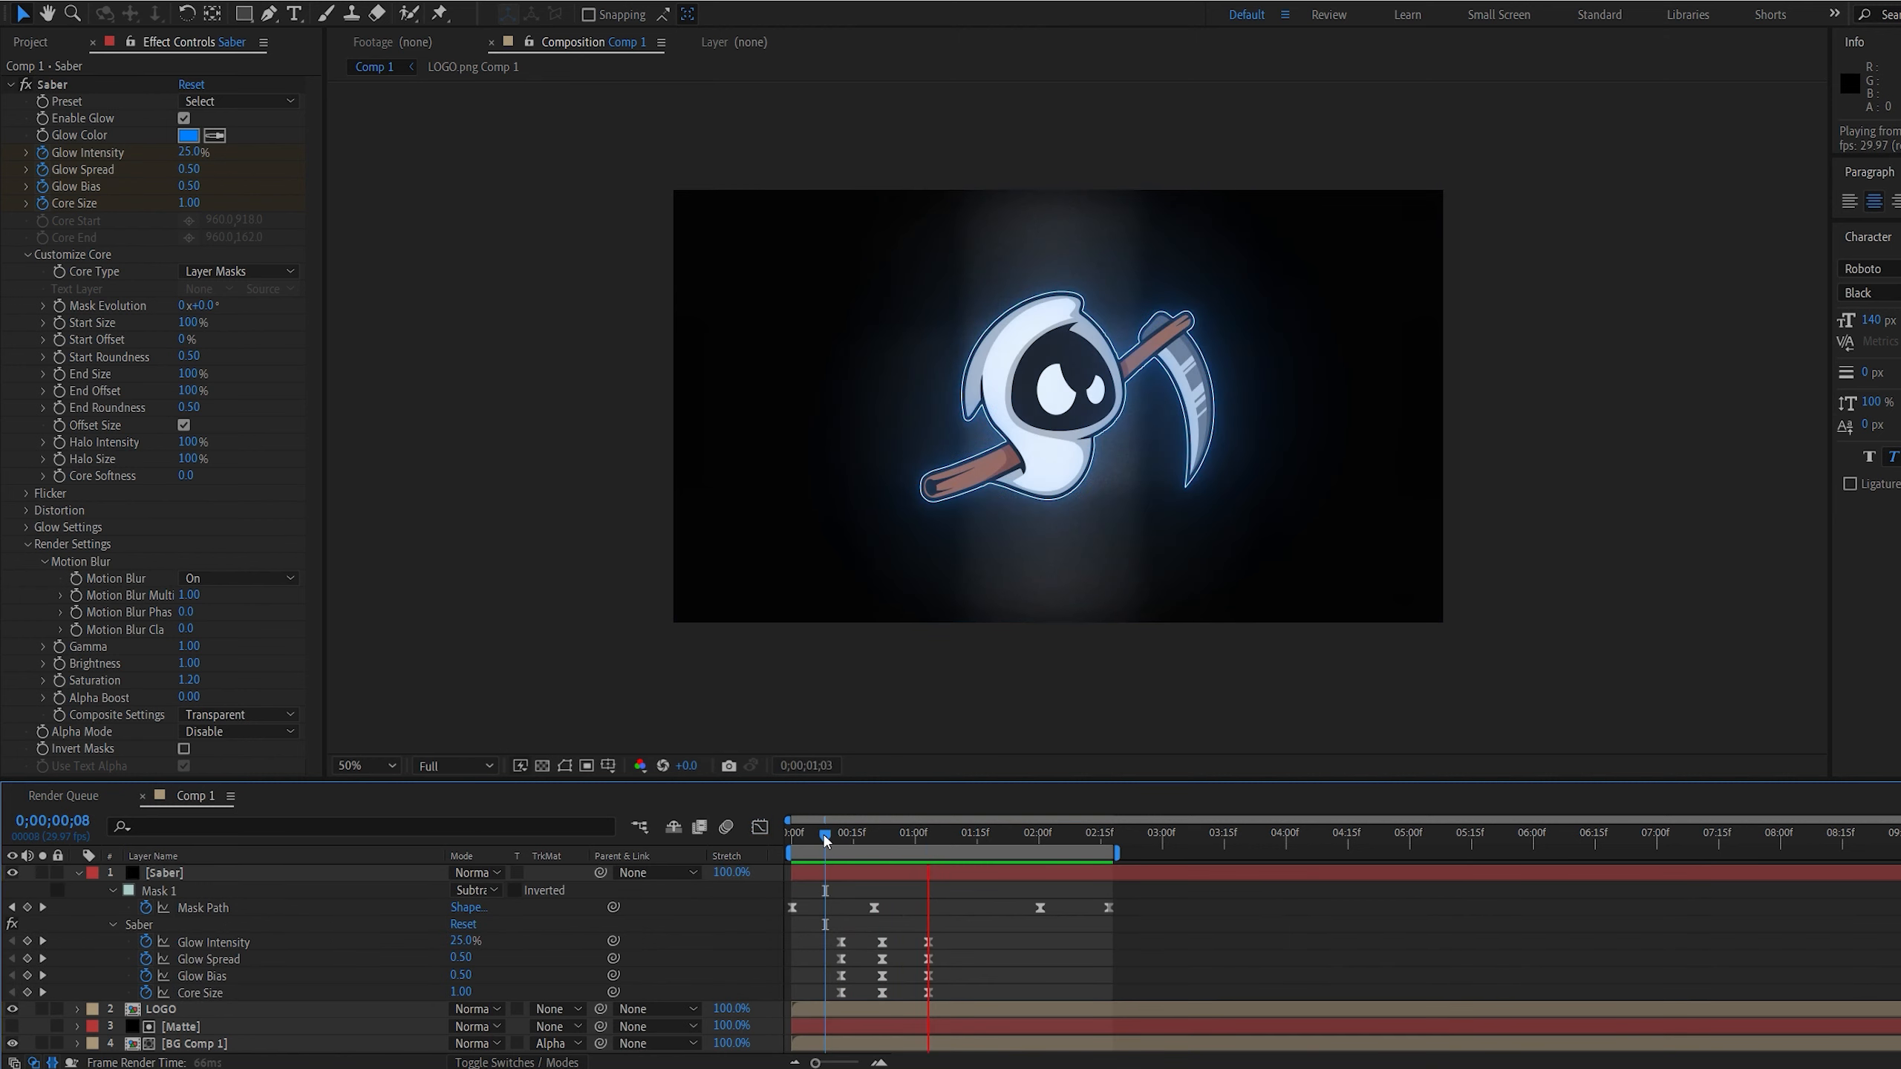
{"action": "key", "text": "space"}
Change the Saber layer's blending mode to Add and preview the animation
{"action": "left_click", "coordinate": [486, 872]}
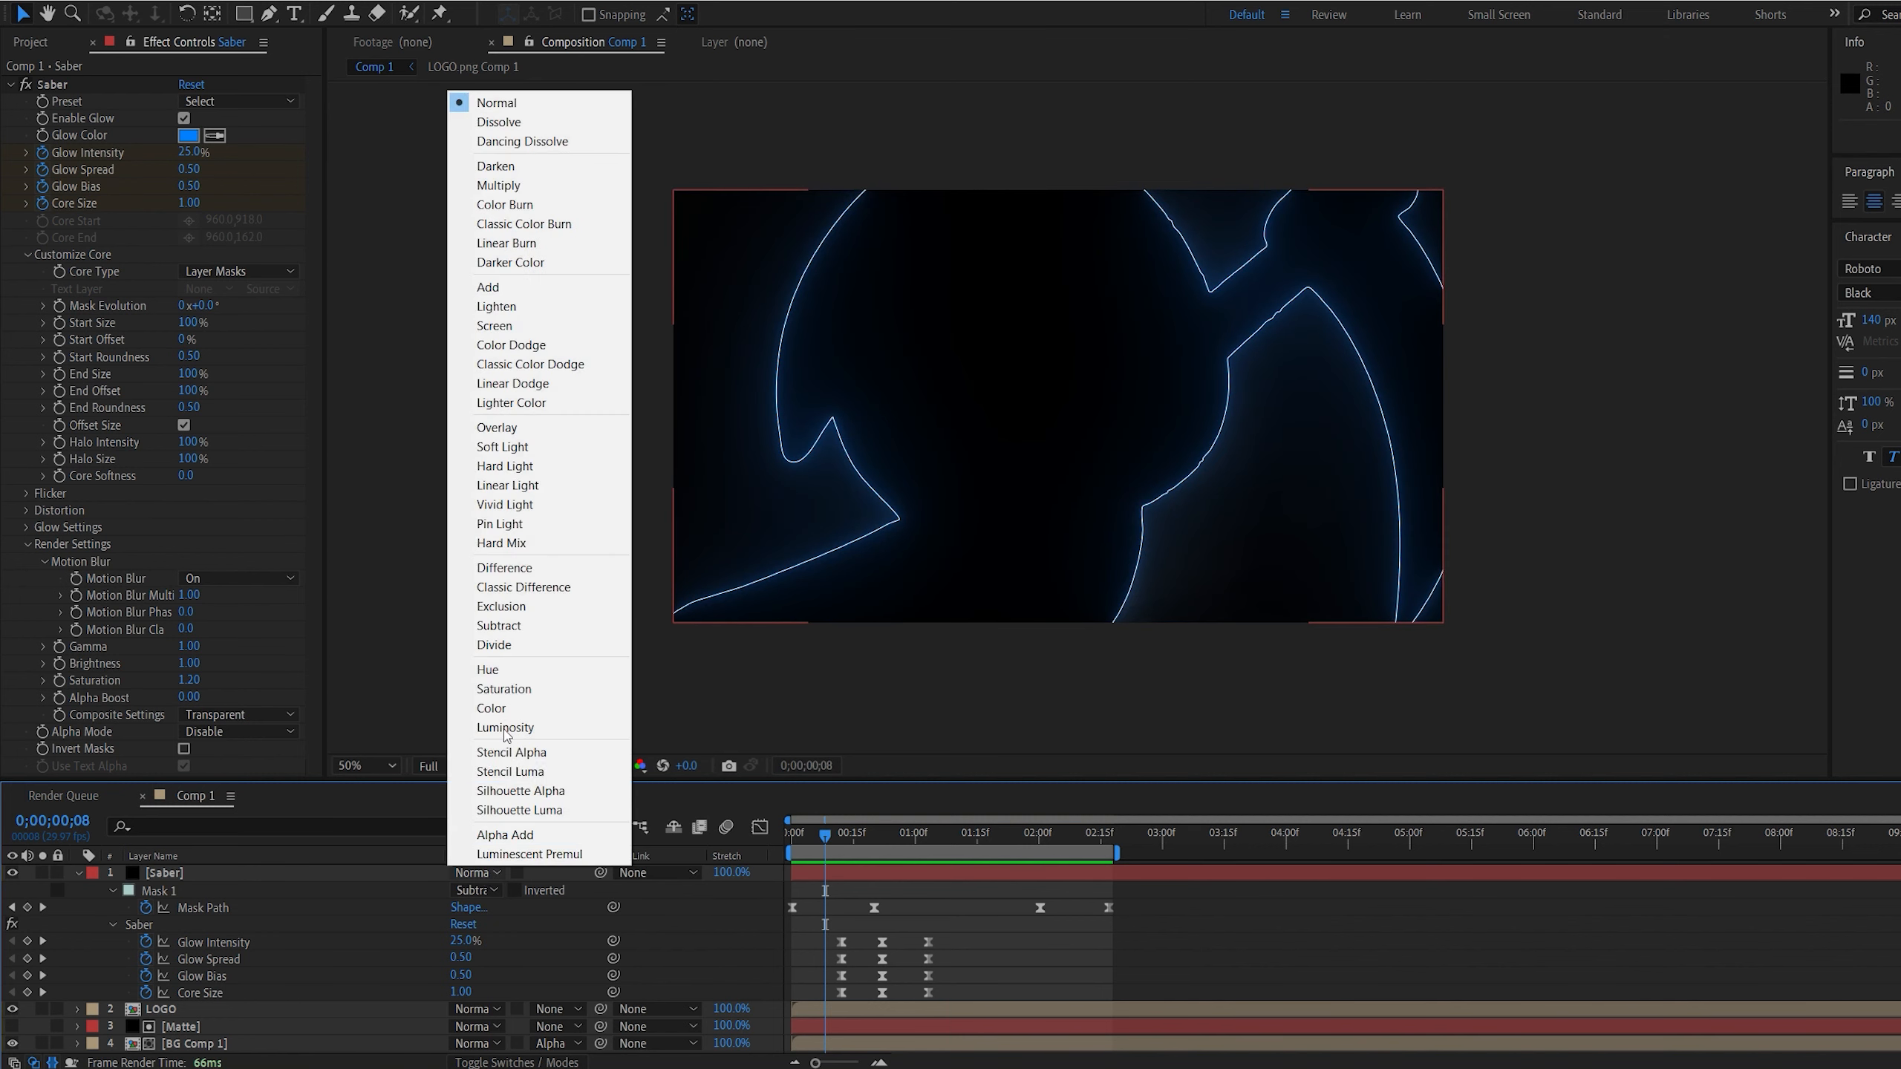
{"action": "left_click", "coordinate": [500, 288]}
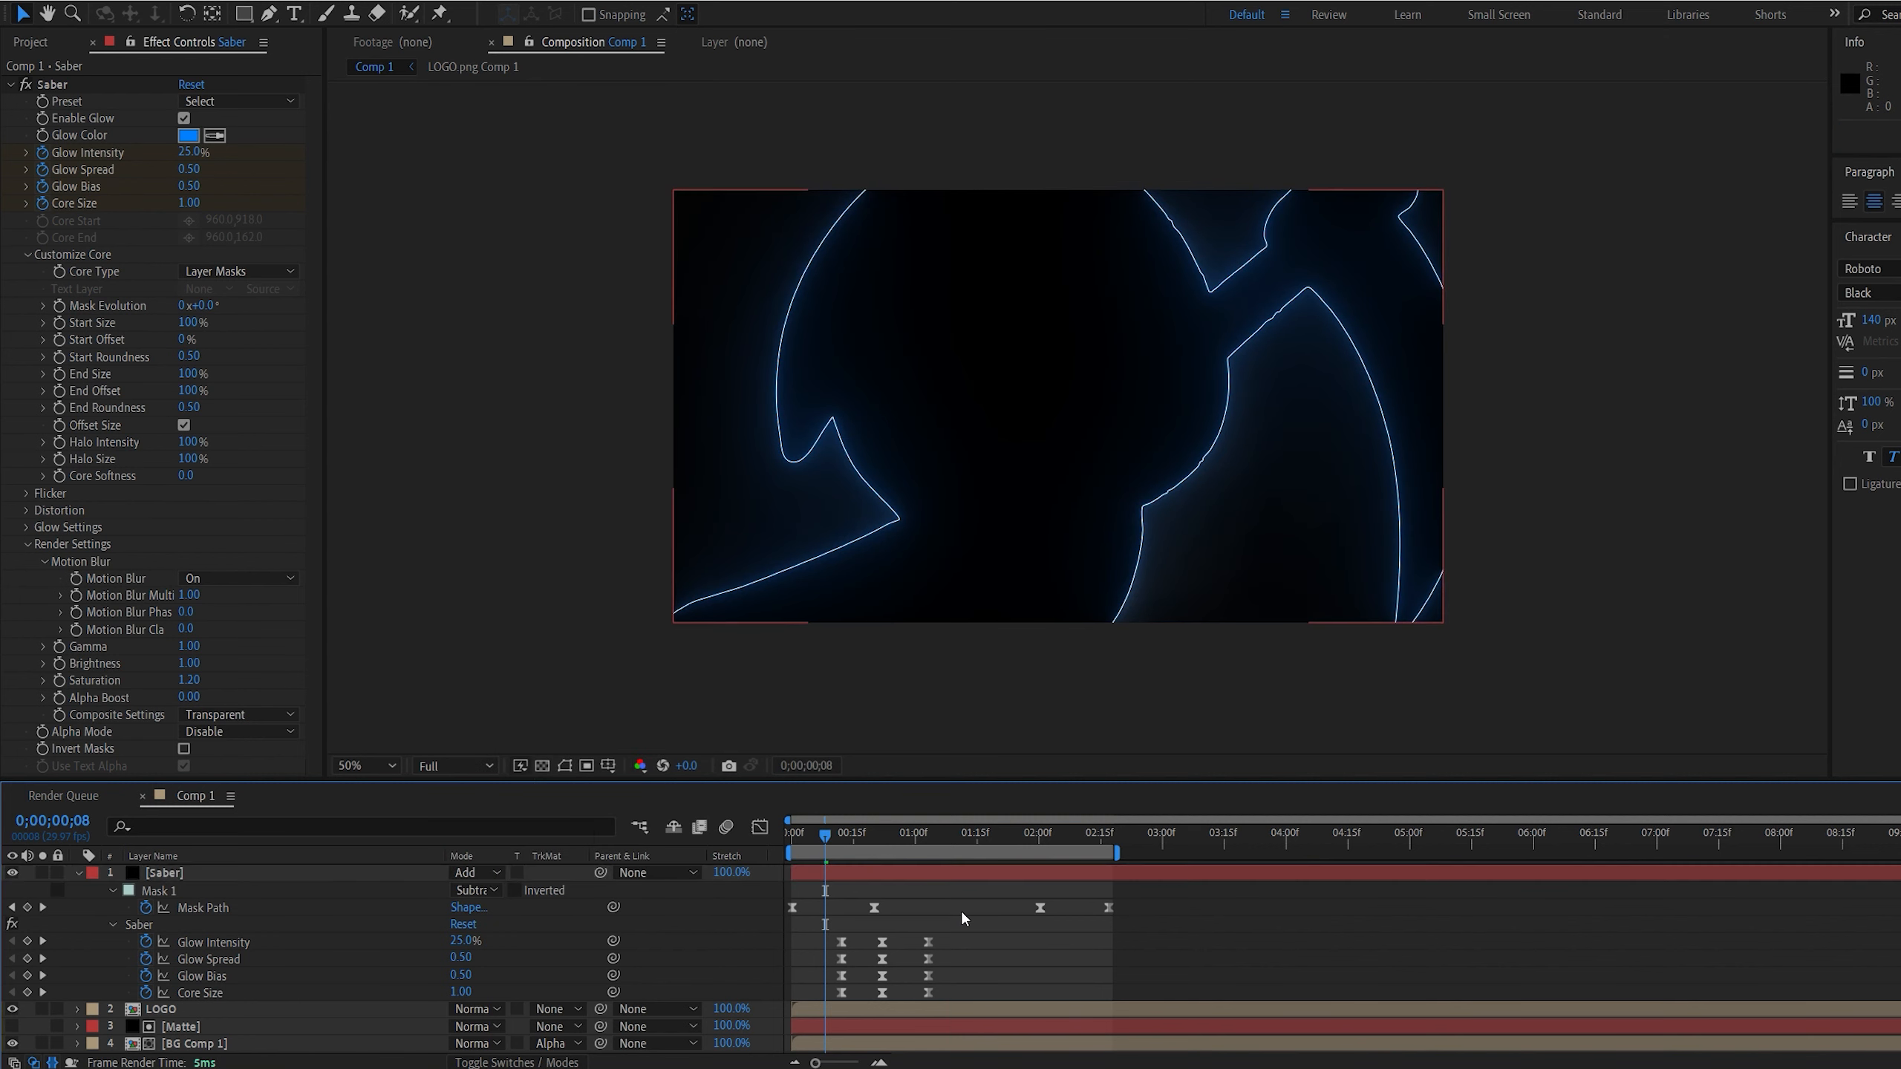
{"action": "key", "text": "space"}
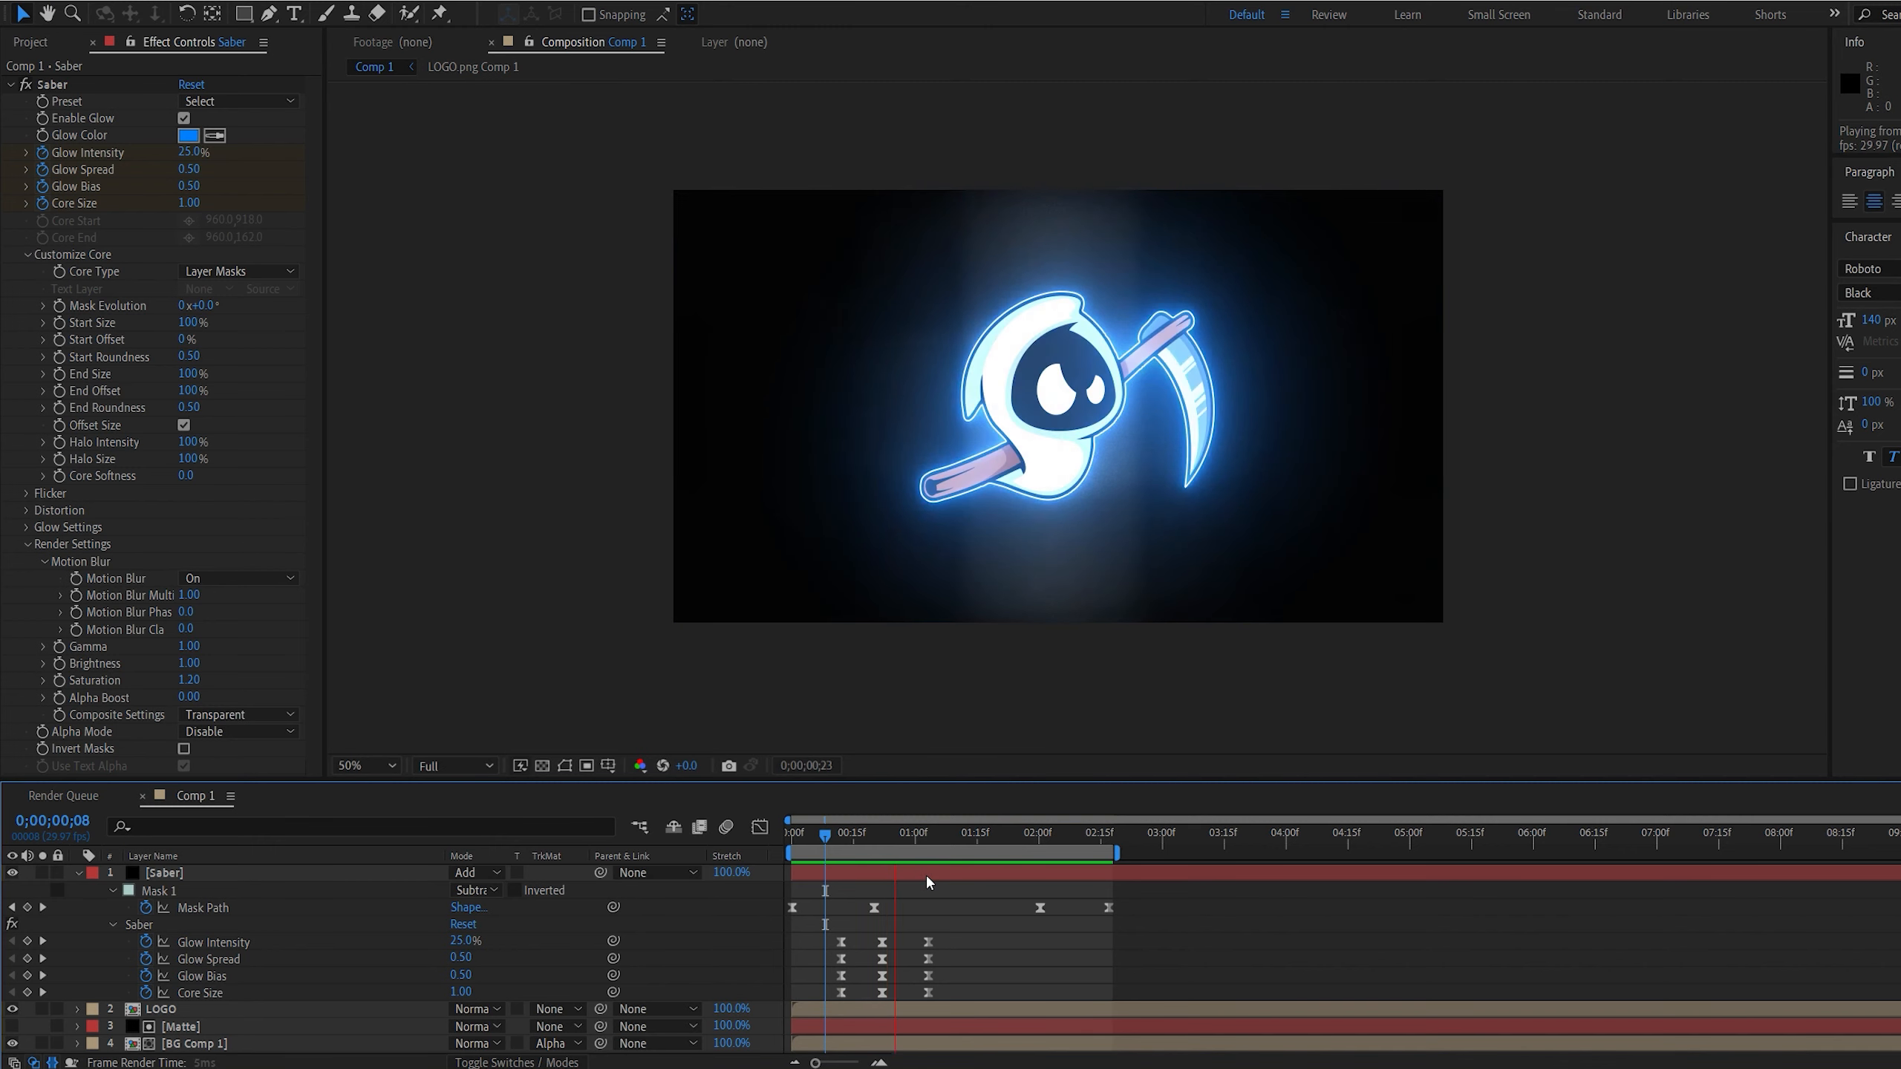
Show the transparency grid, preview the transition and inspect the glow against the matte edge at 0;00;00;05
{"action": "left_click", "coordinate": [542, 766]}
{"action": "key", "text": "space"}
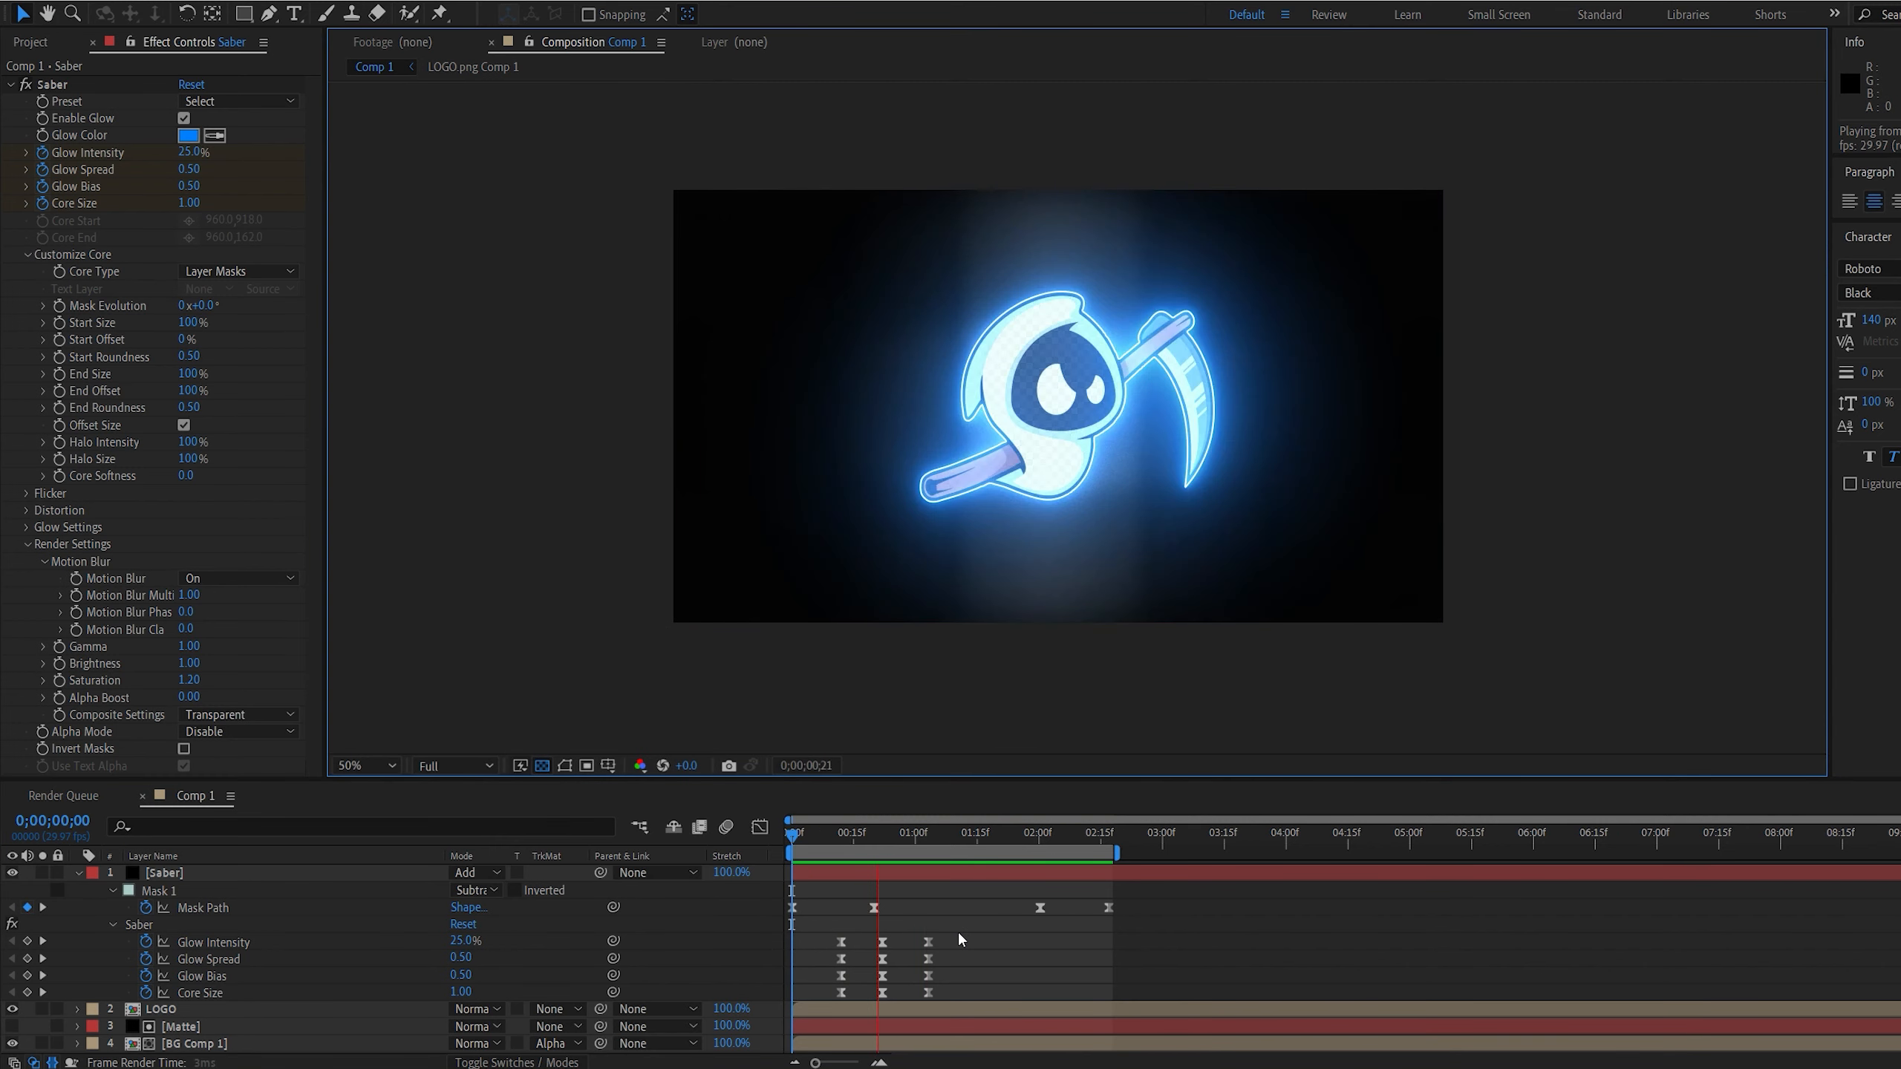
{"action": "left_click", "coordinate": [814, 837]}
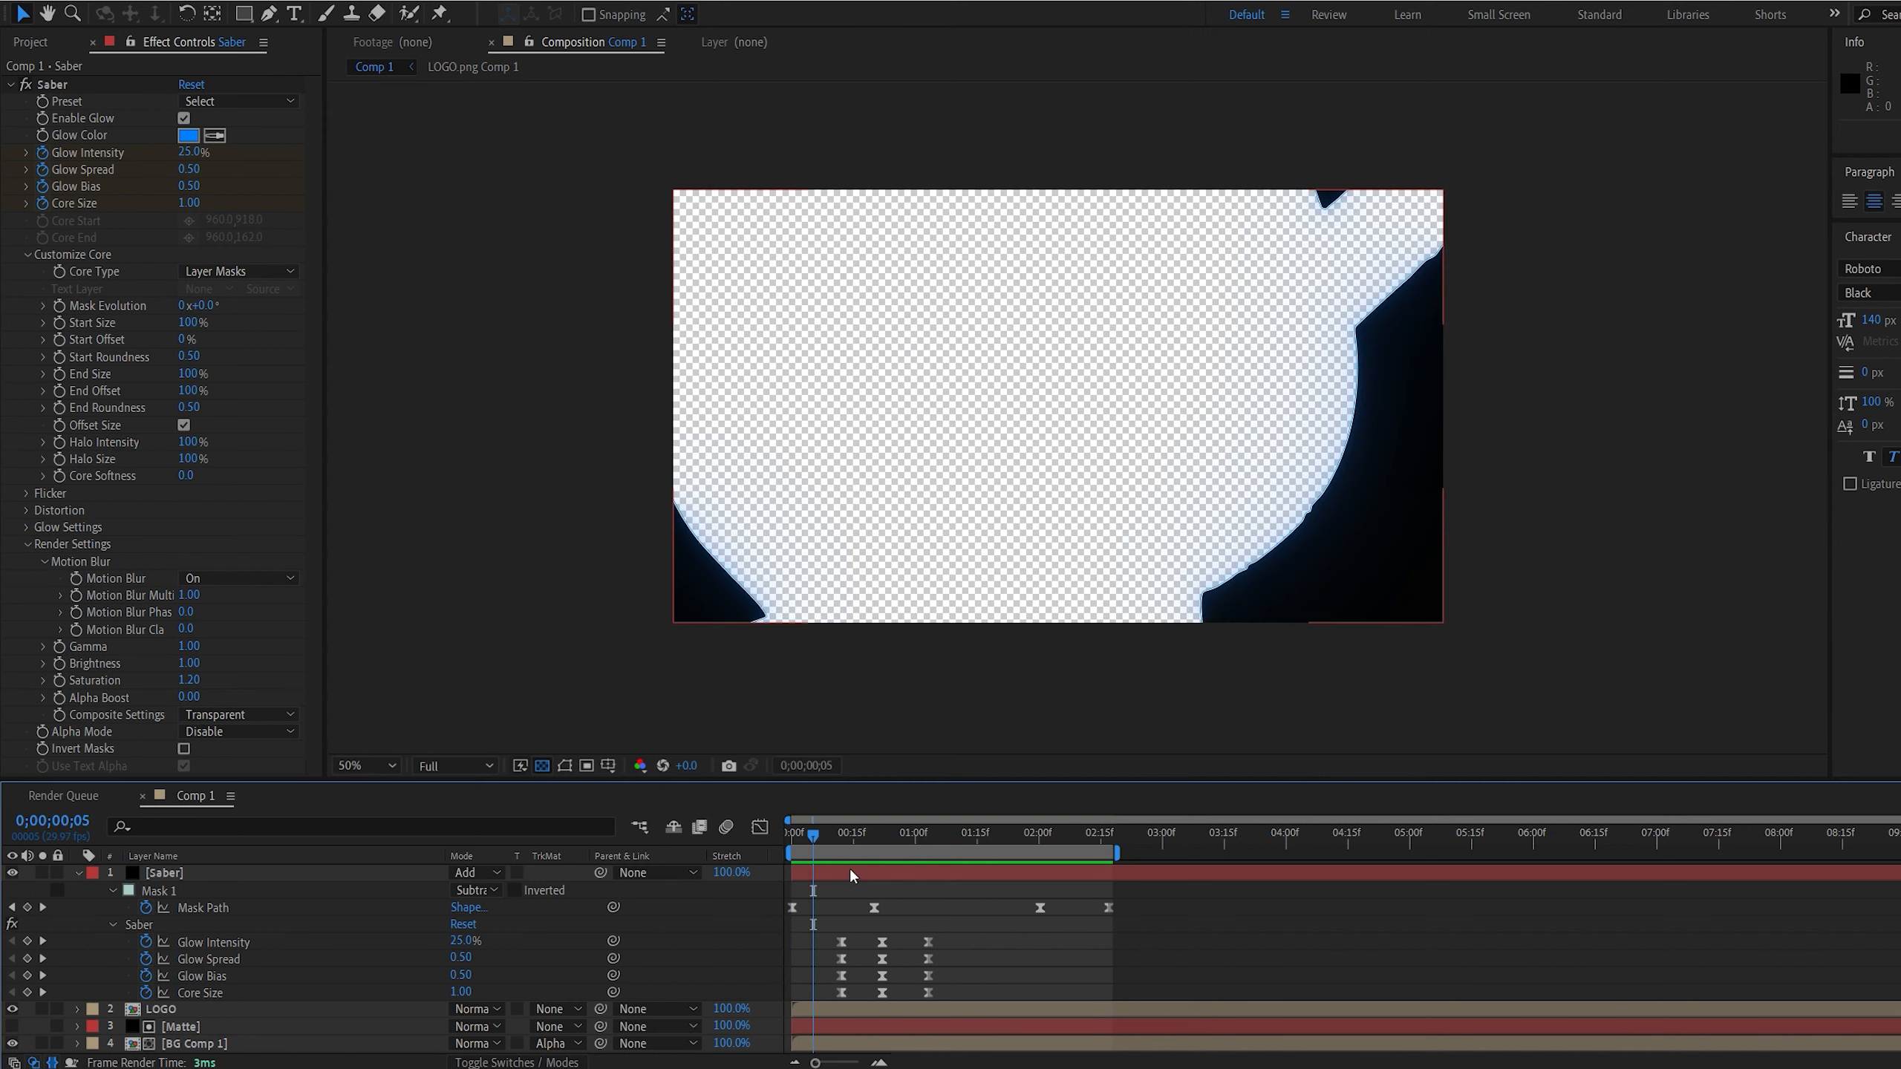
Shift the Saber layer one frame earlier in time and preview its alignment with the matte
{"action": "left_click", "coordinate": [851, 871]}
{"action": "left_click_drag", "start_coordinate": [821, 874], "coordinate": [826, 874]}
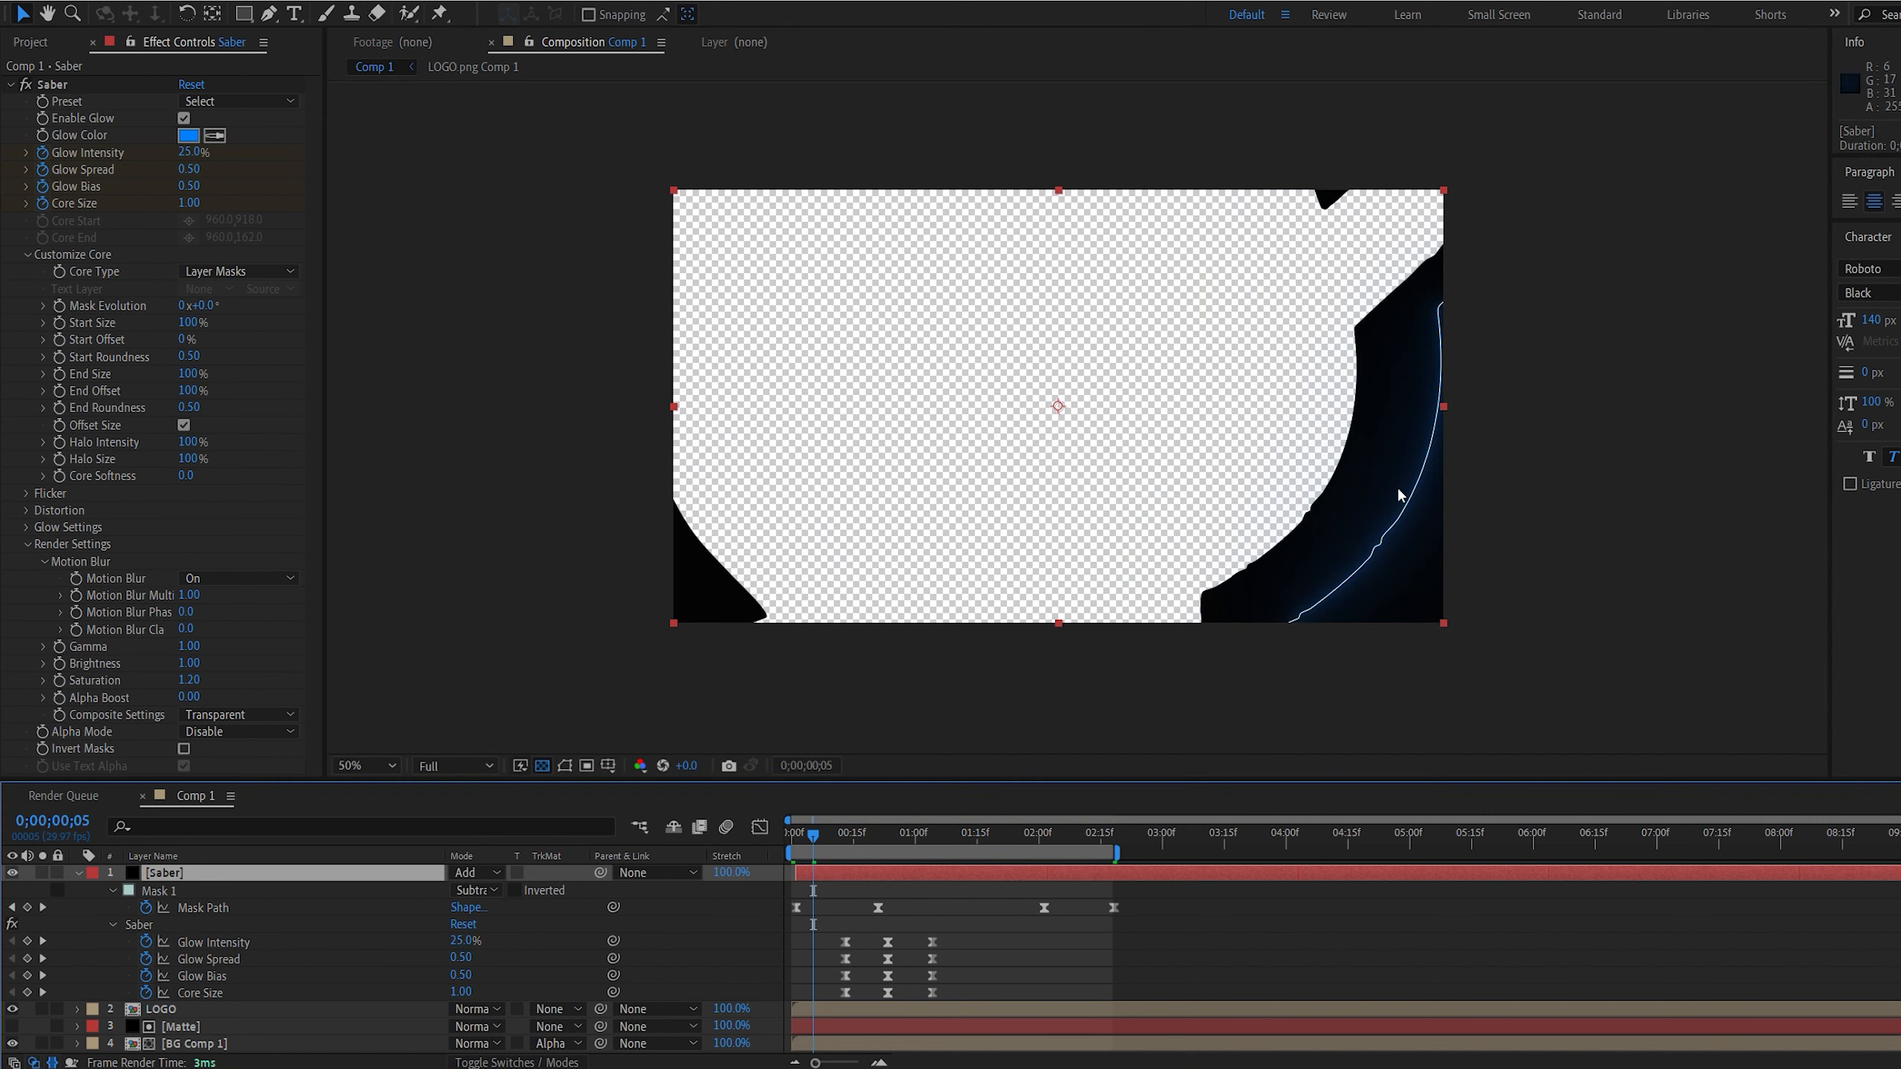
{"action": "key", "text": "space"}
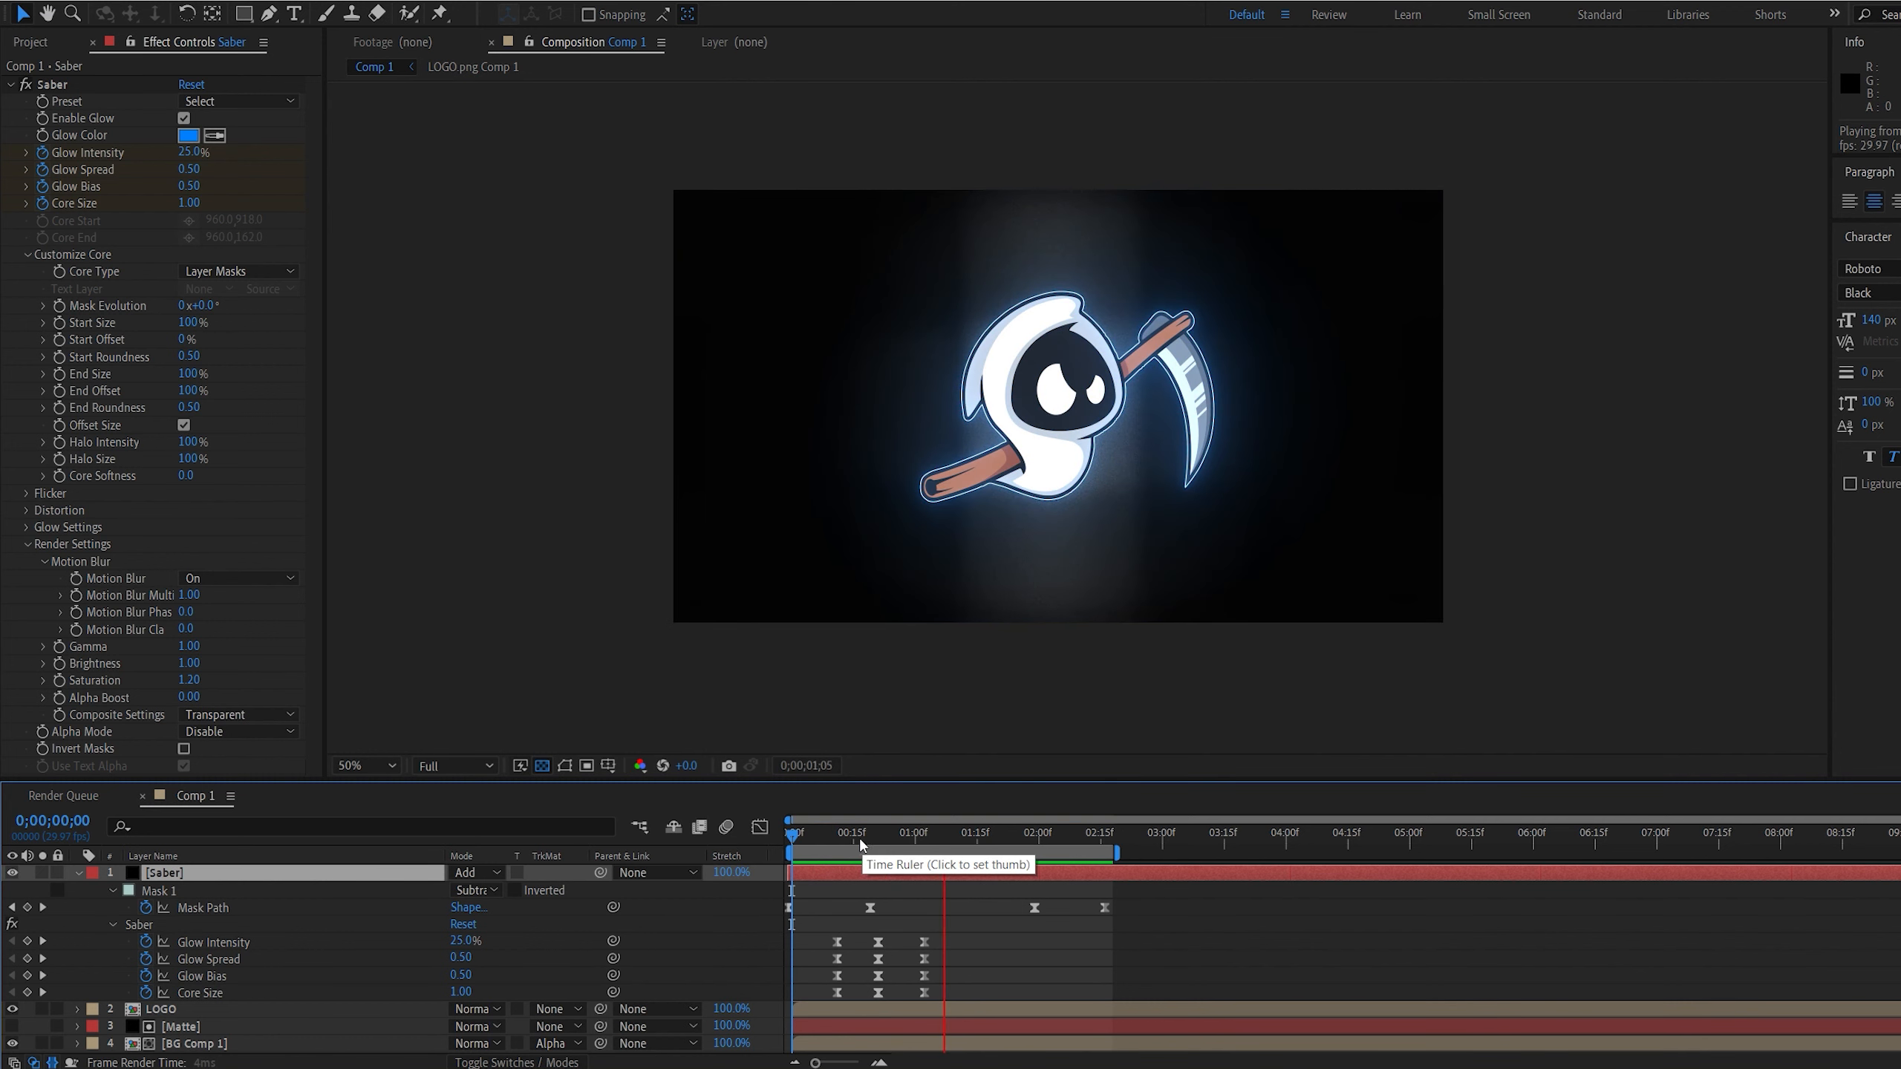
At the first Saber glow keyframes at 0;00;00;11, set Core Size to 0 and Glow Intensity to 10%
{"action": "left_click", "coordinate": [837, 832]}
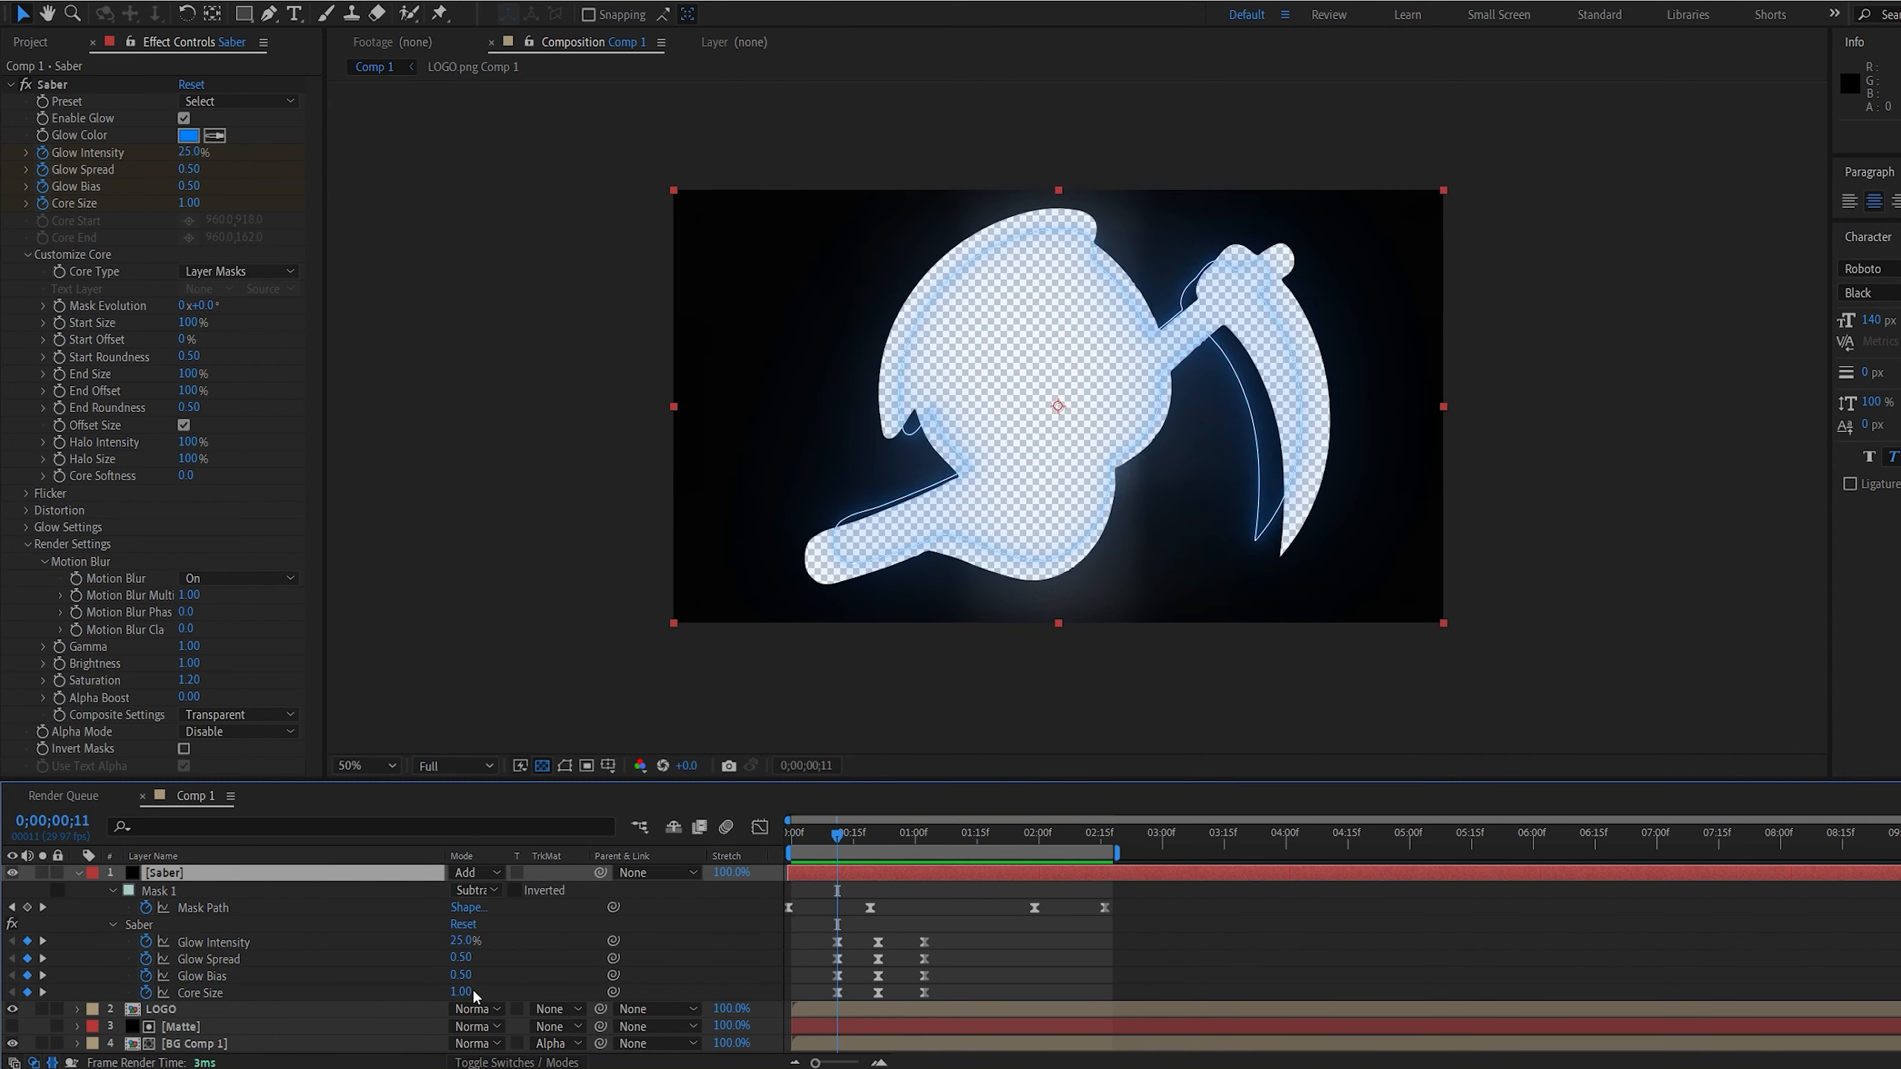
{"action": "left_click", "coordinate": [461, 941]}
{"action": "left_click", "coordinate": [512, 981]}
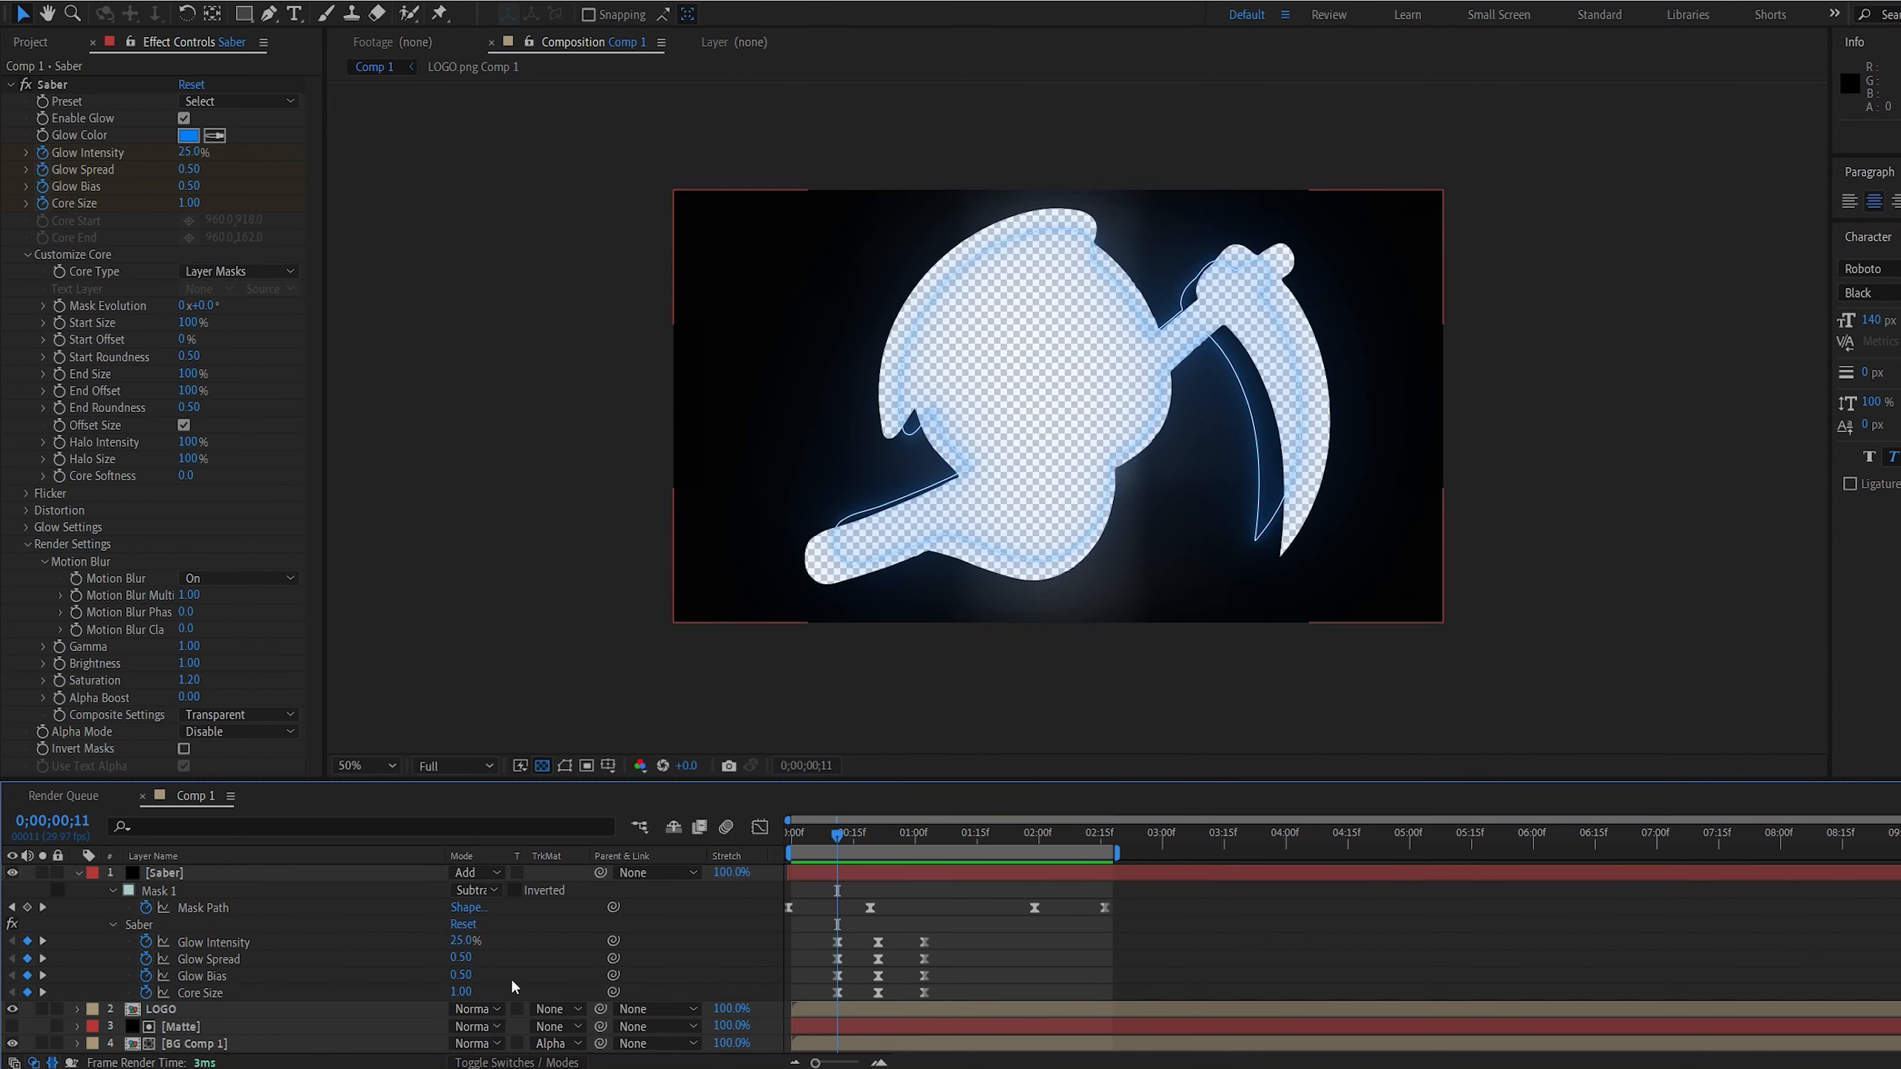
{"action": "left_click", "coordinate": [461, 991]}
{"action": "type", "text": "0."}
{"action": "key", "text": "Return"}
{"action": "left_click", "coordinate": [464, 942]}
{"action": "type", "text": "10"}
{"action": "key", "text": "Return"}
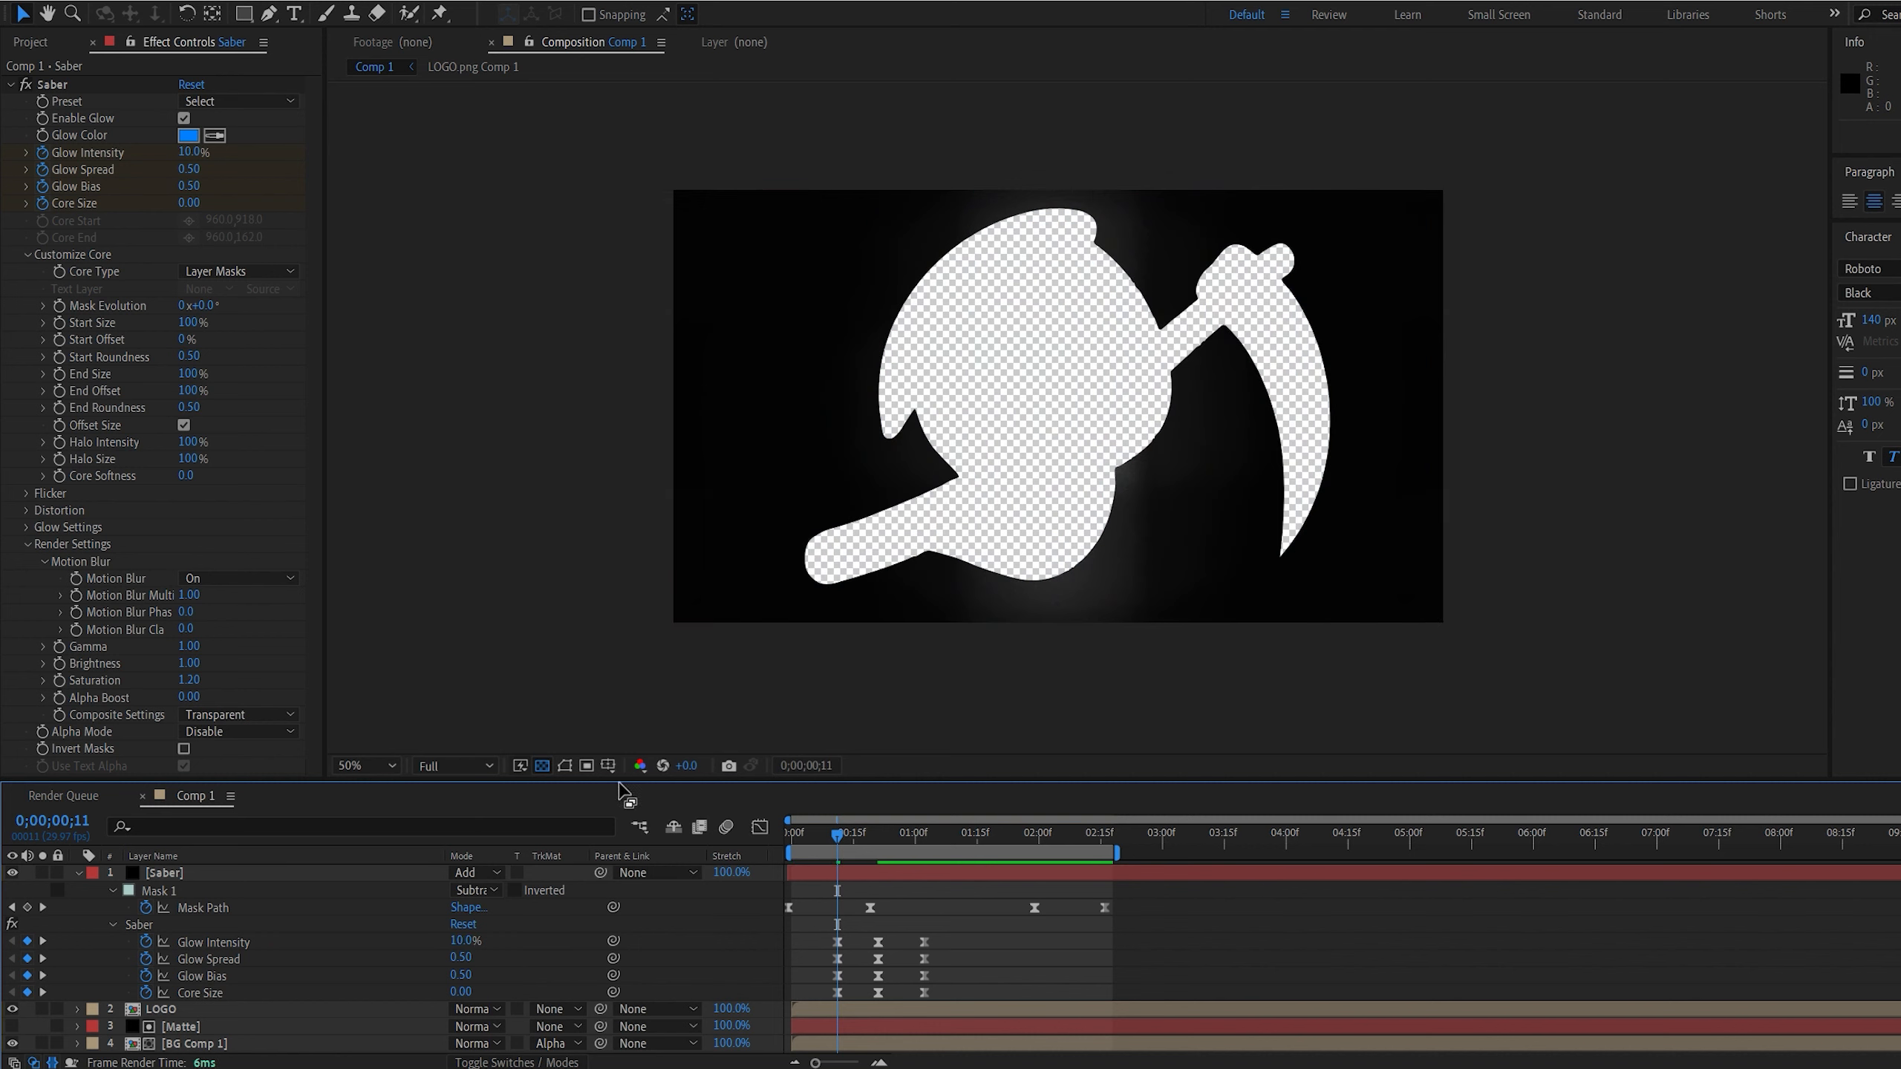
Hide the transparency grid and preview the whole logo transition from the start
{"action": "left_click", "coordinate": [542, 766]}
{"action": "left_click_drag", "start_coordinate": [837, 837], "coordinate": [790, 841]}
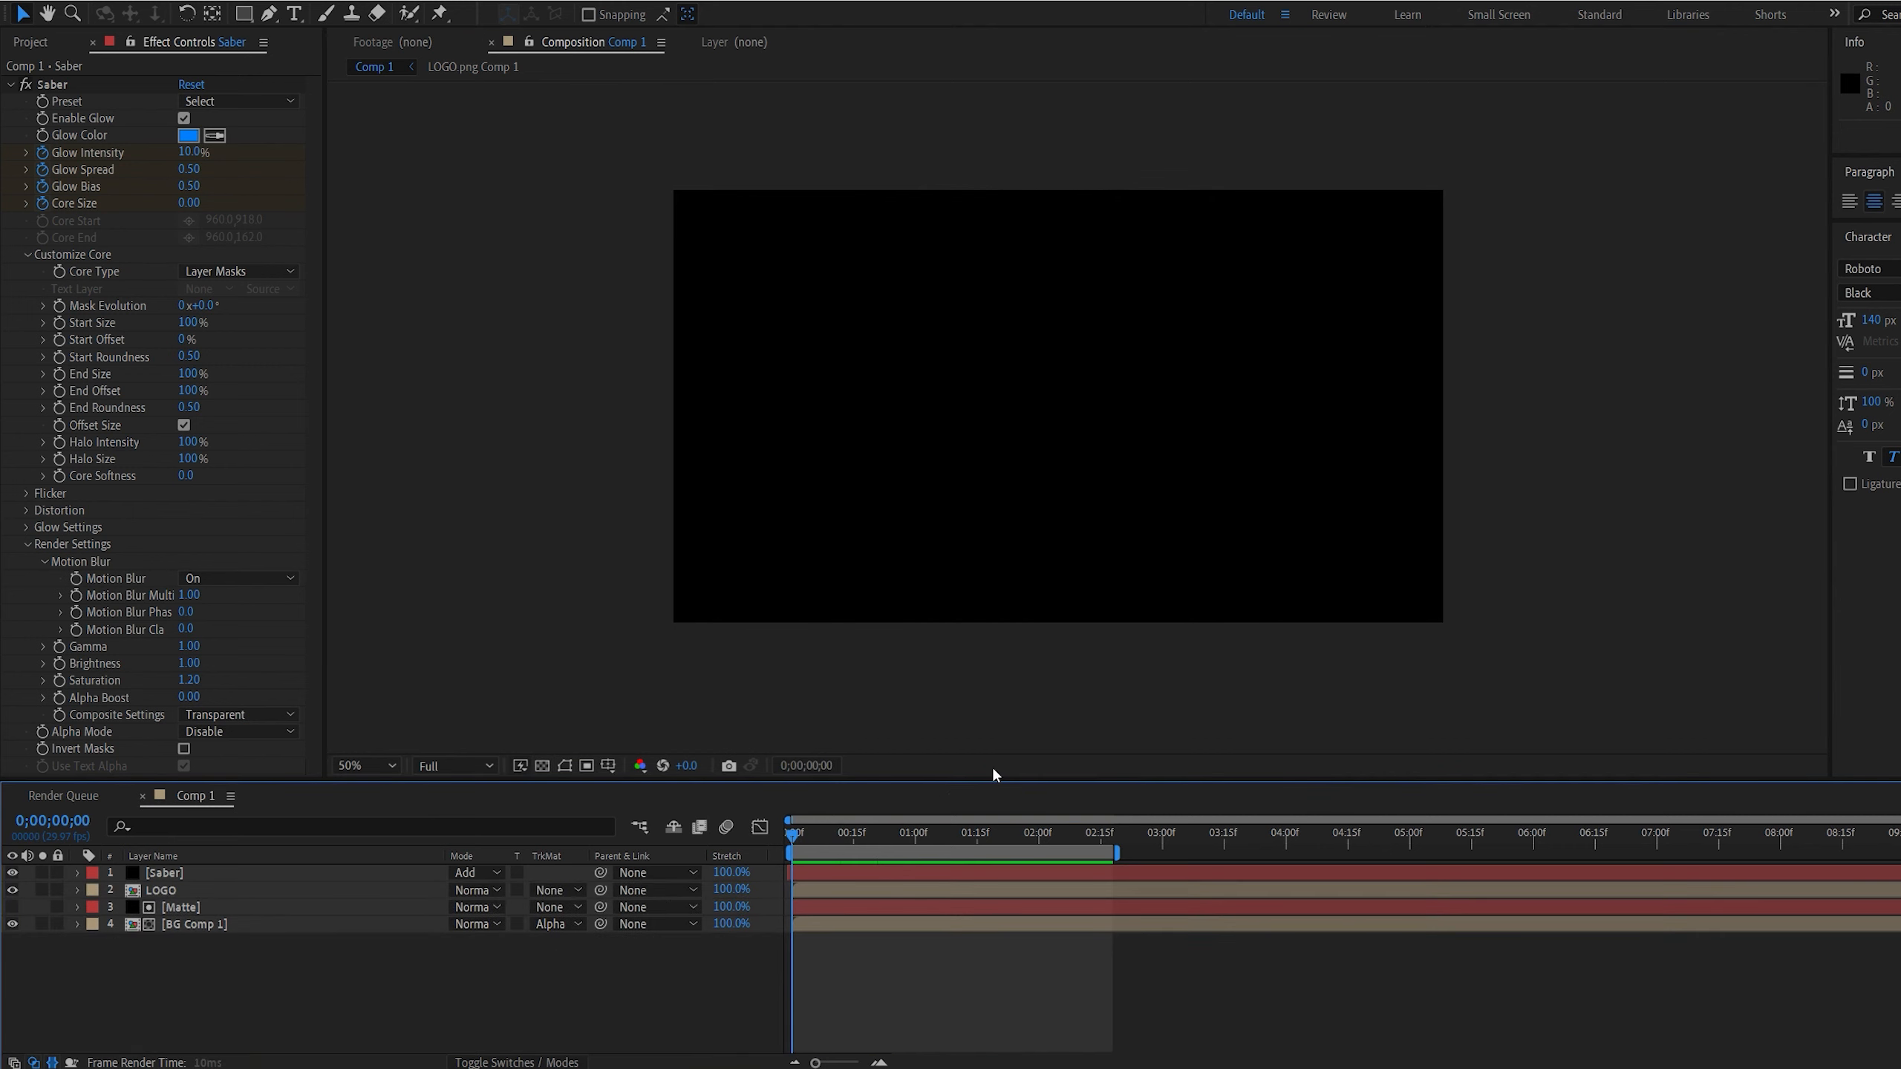
{"action": "key", "text": "space"}
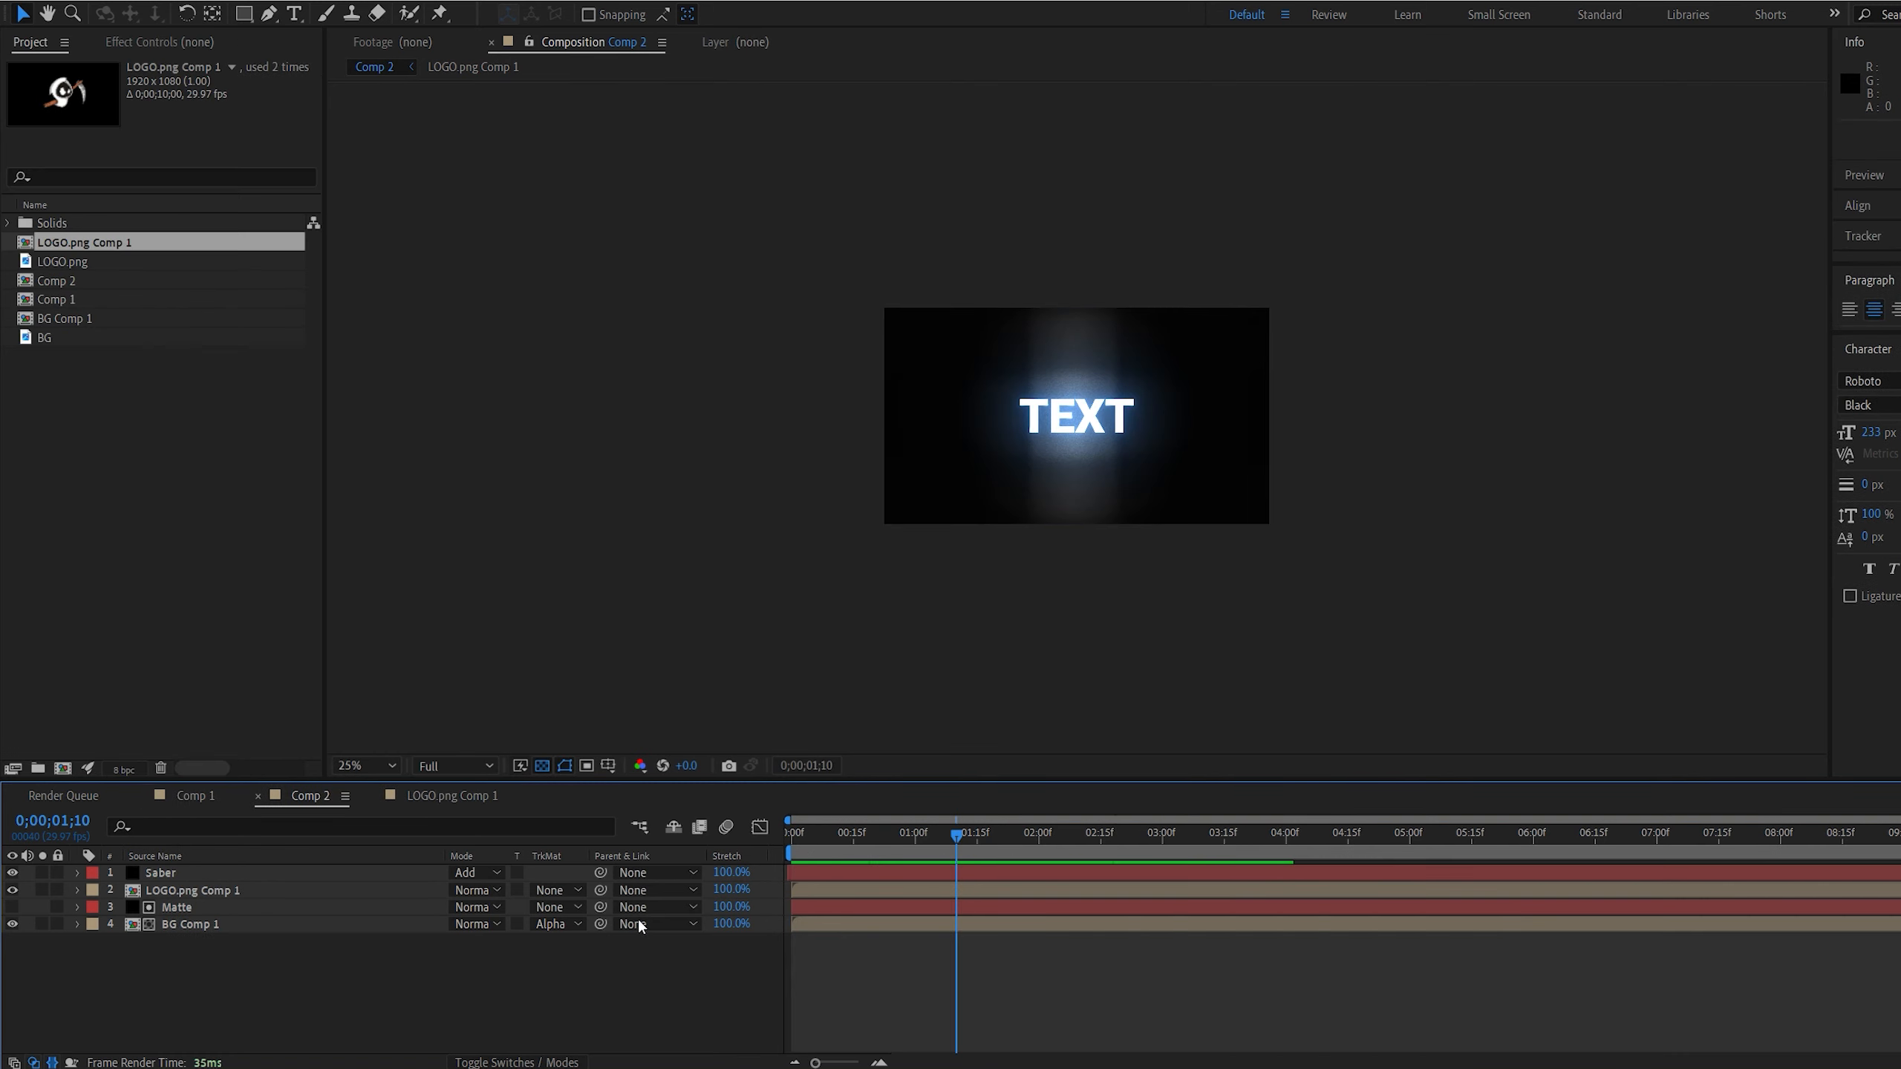
{"action": "key", "text": "period"}
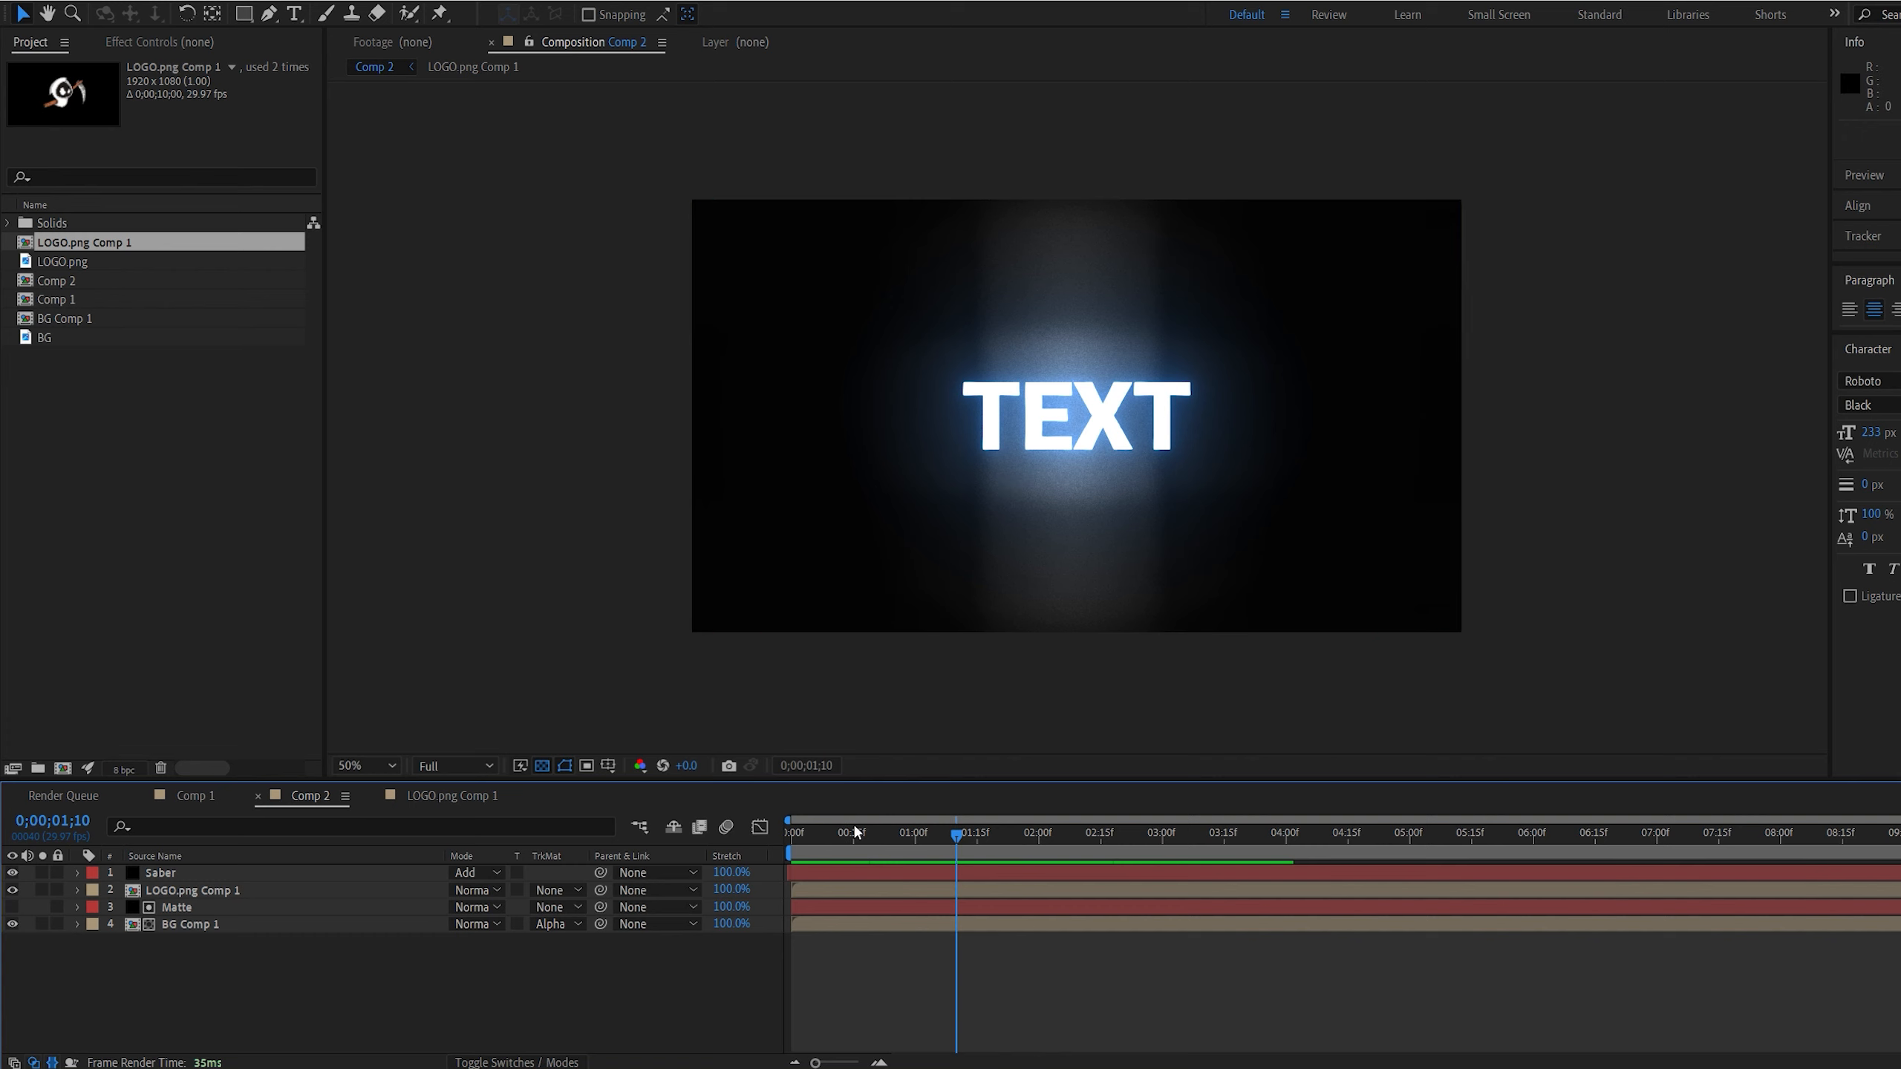
Play back the text version of the transition in Comp 2 from the start
{"action": "left_click_drag", "start_coordinate": [826, 833], "coordinate": [667, 902]}
{"action": "key", "text": "space"}
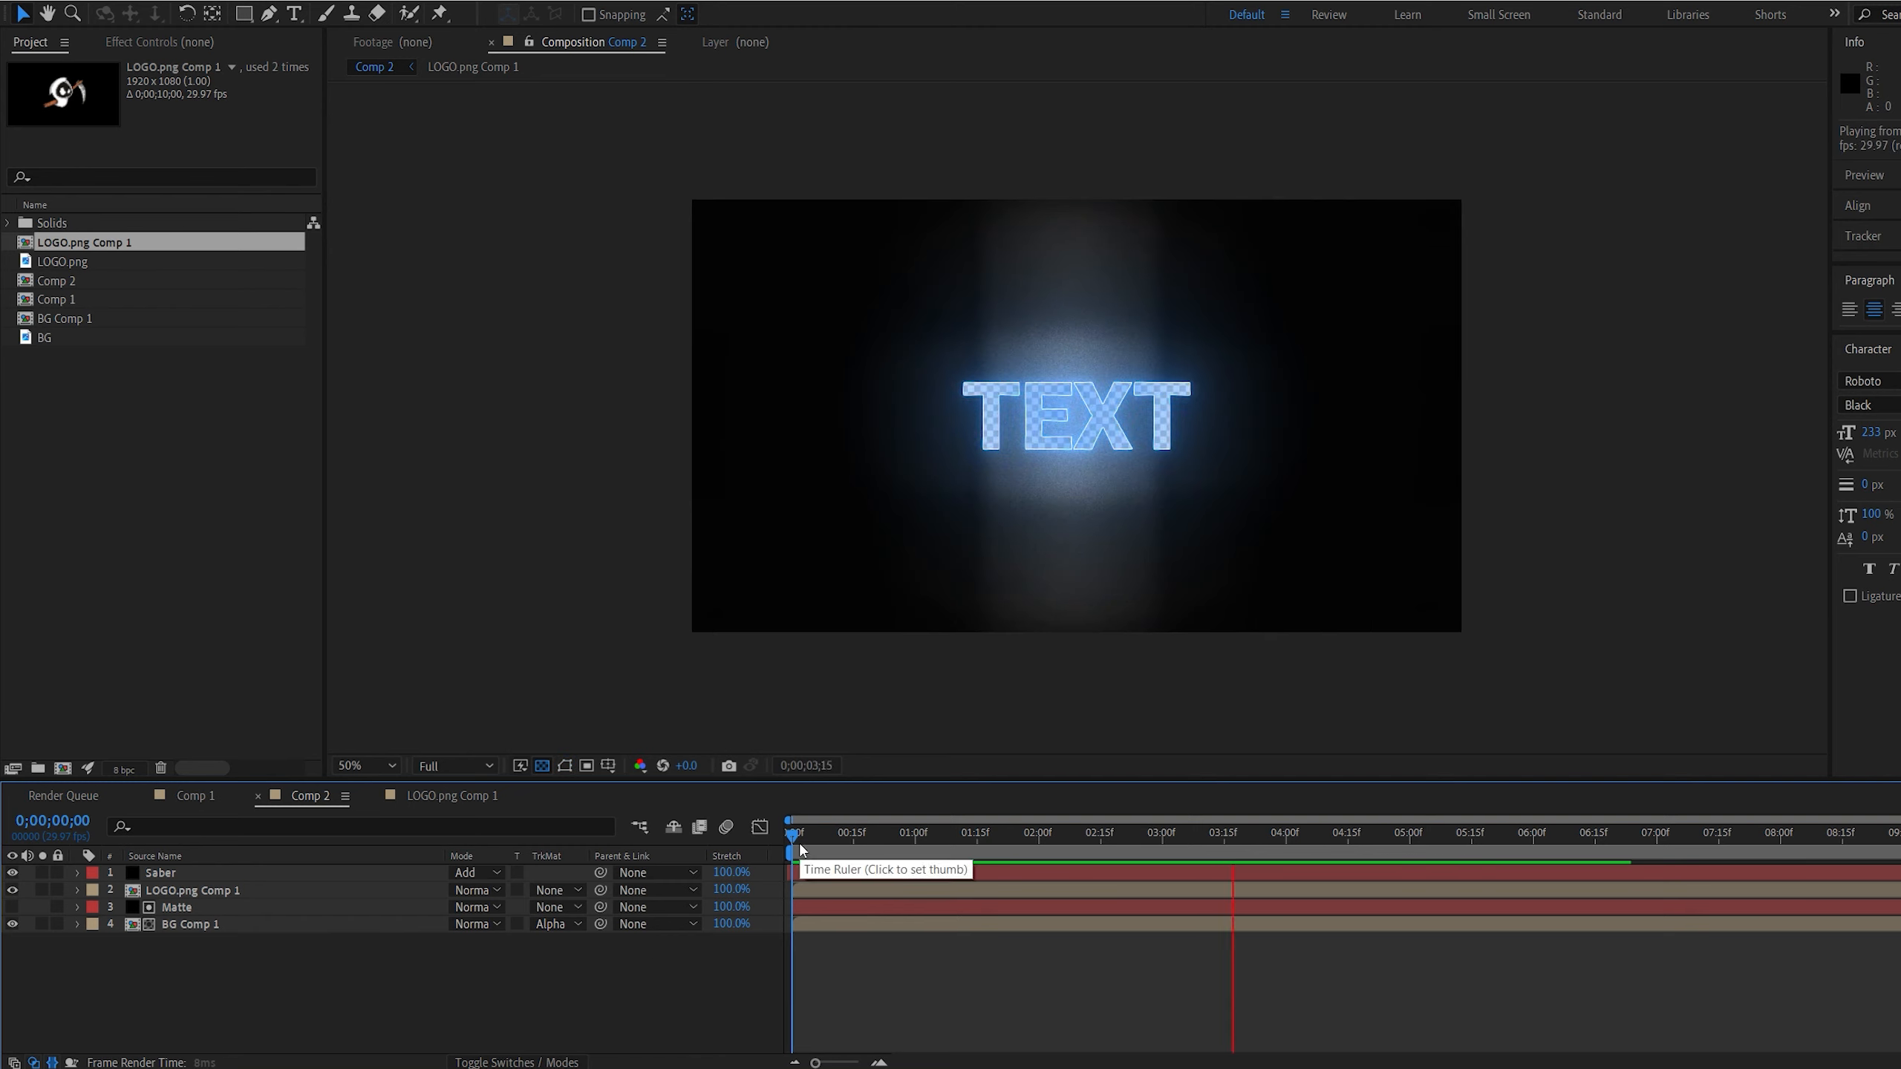
{"action": "left_click", "coordinate": [800, 842]}
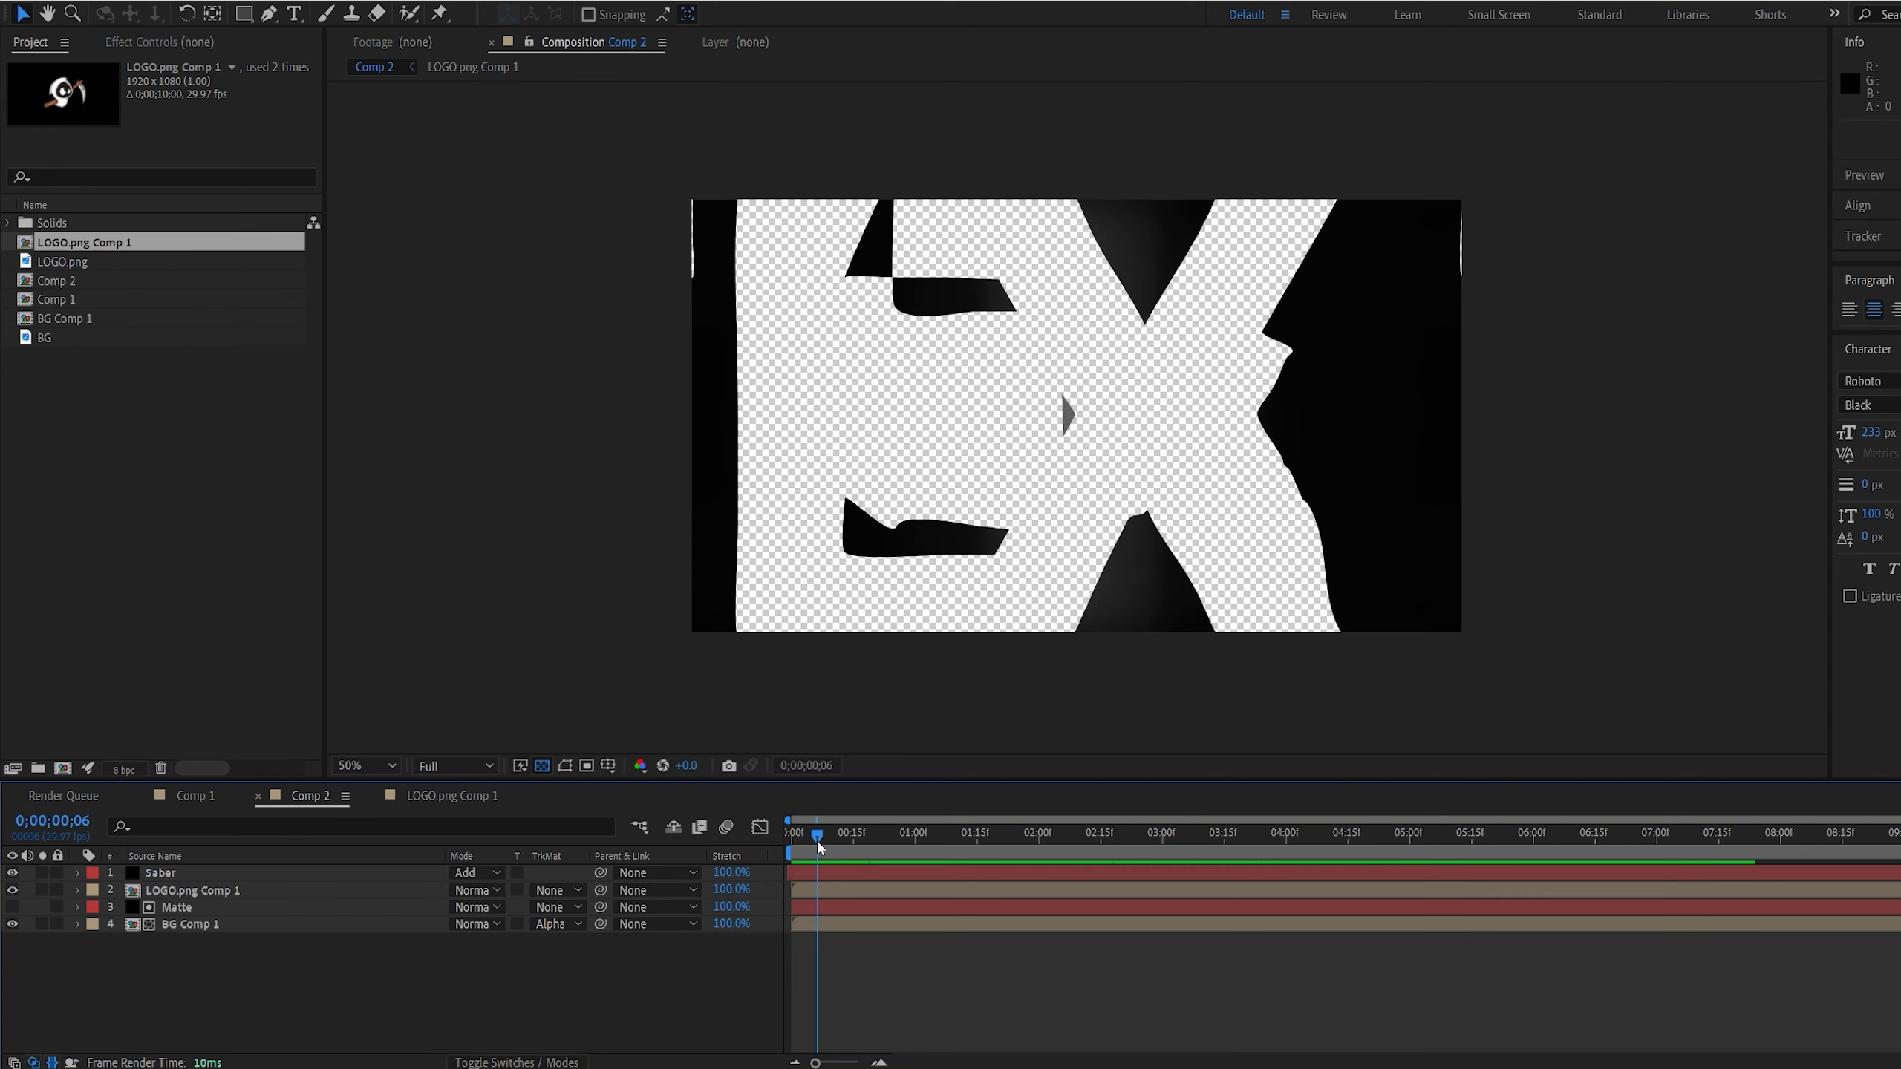
Reveal the masks of the Matte layer in Comp 2 and examine the separate mask path around each letter
{"action": "left_click", "coordinate": [191, 907]}
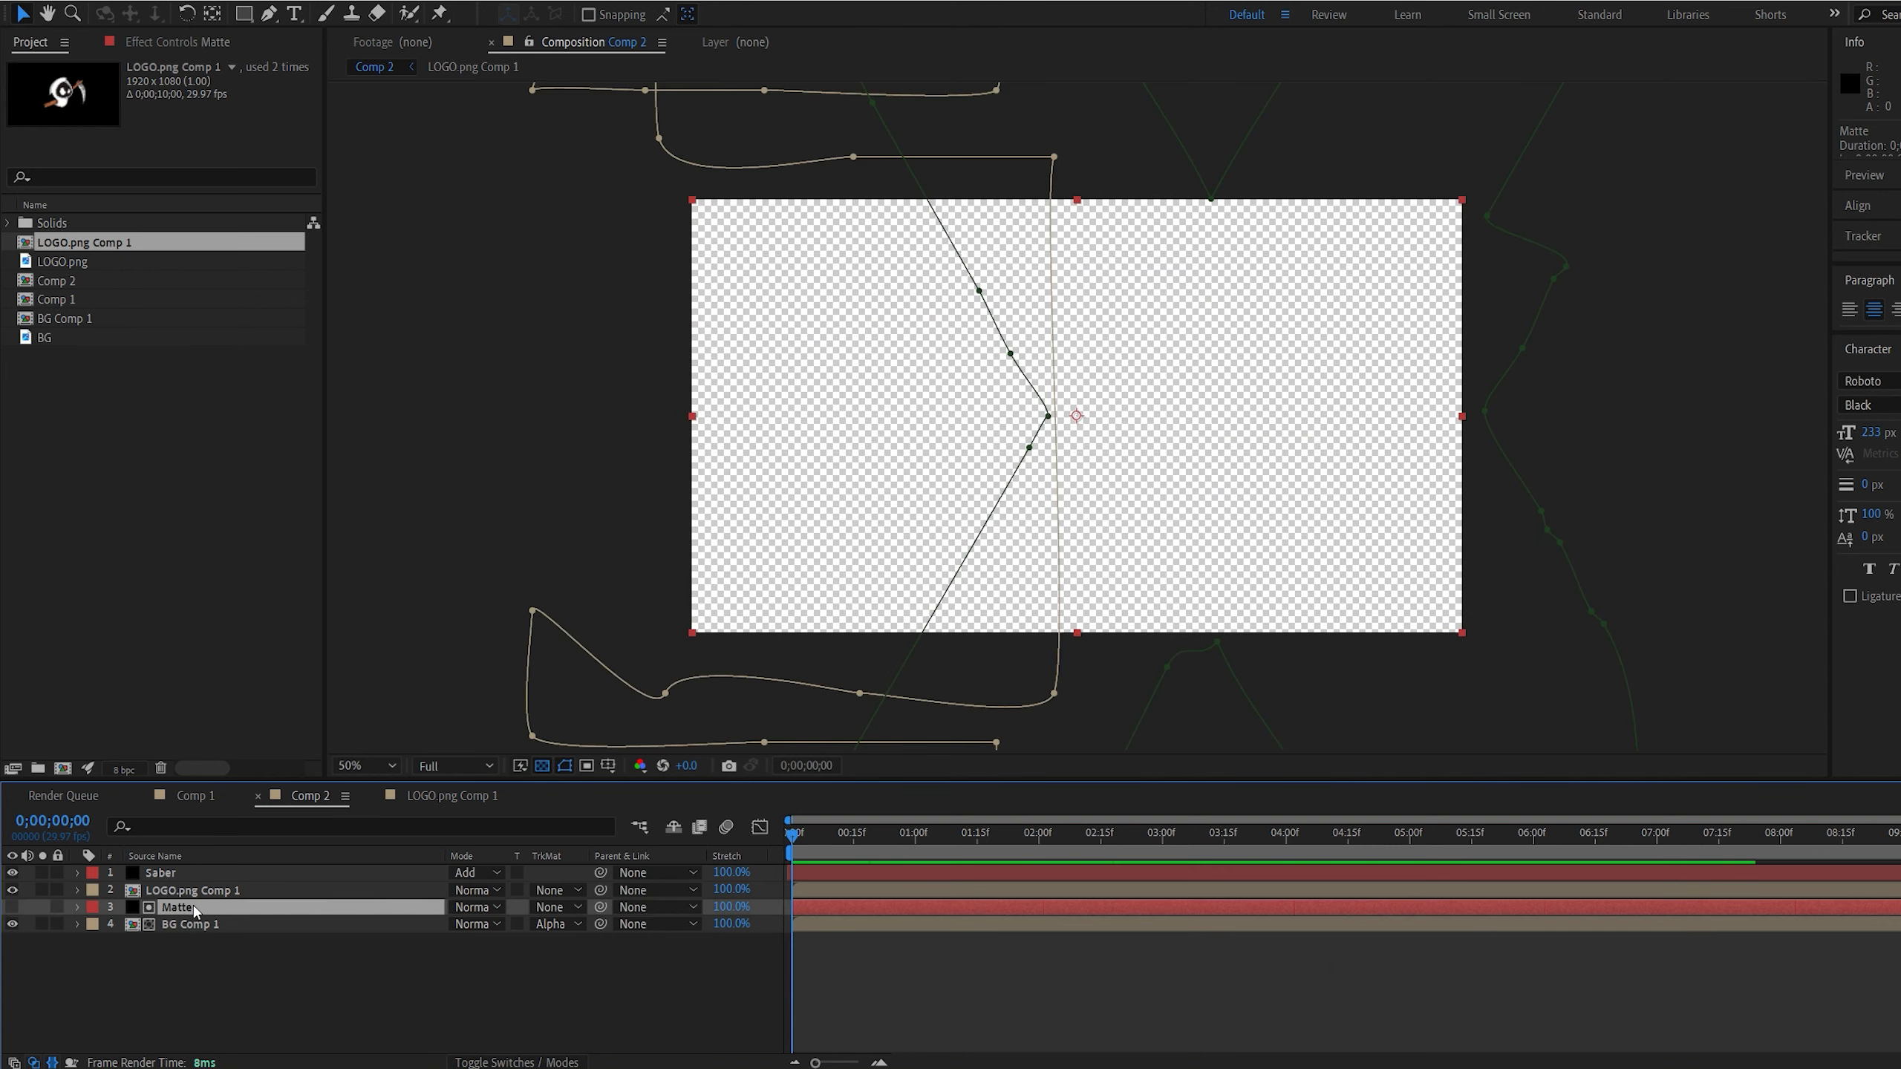
{"action": "key", "text": "m"}
{"action": "key", "text": "comma"}
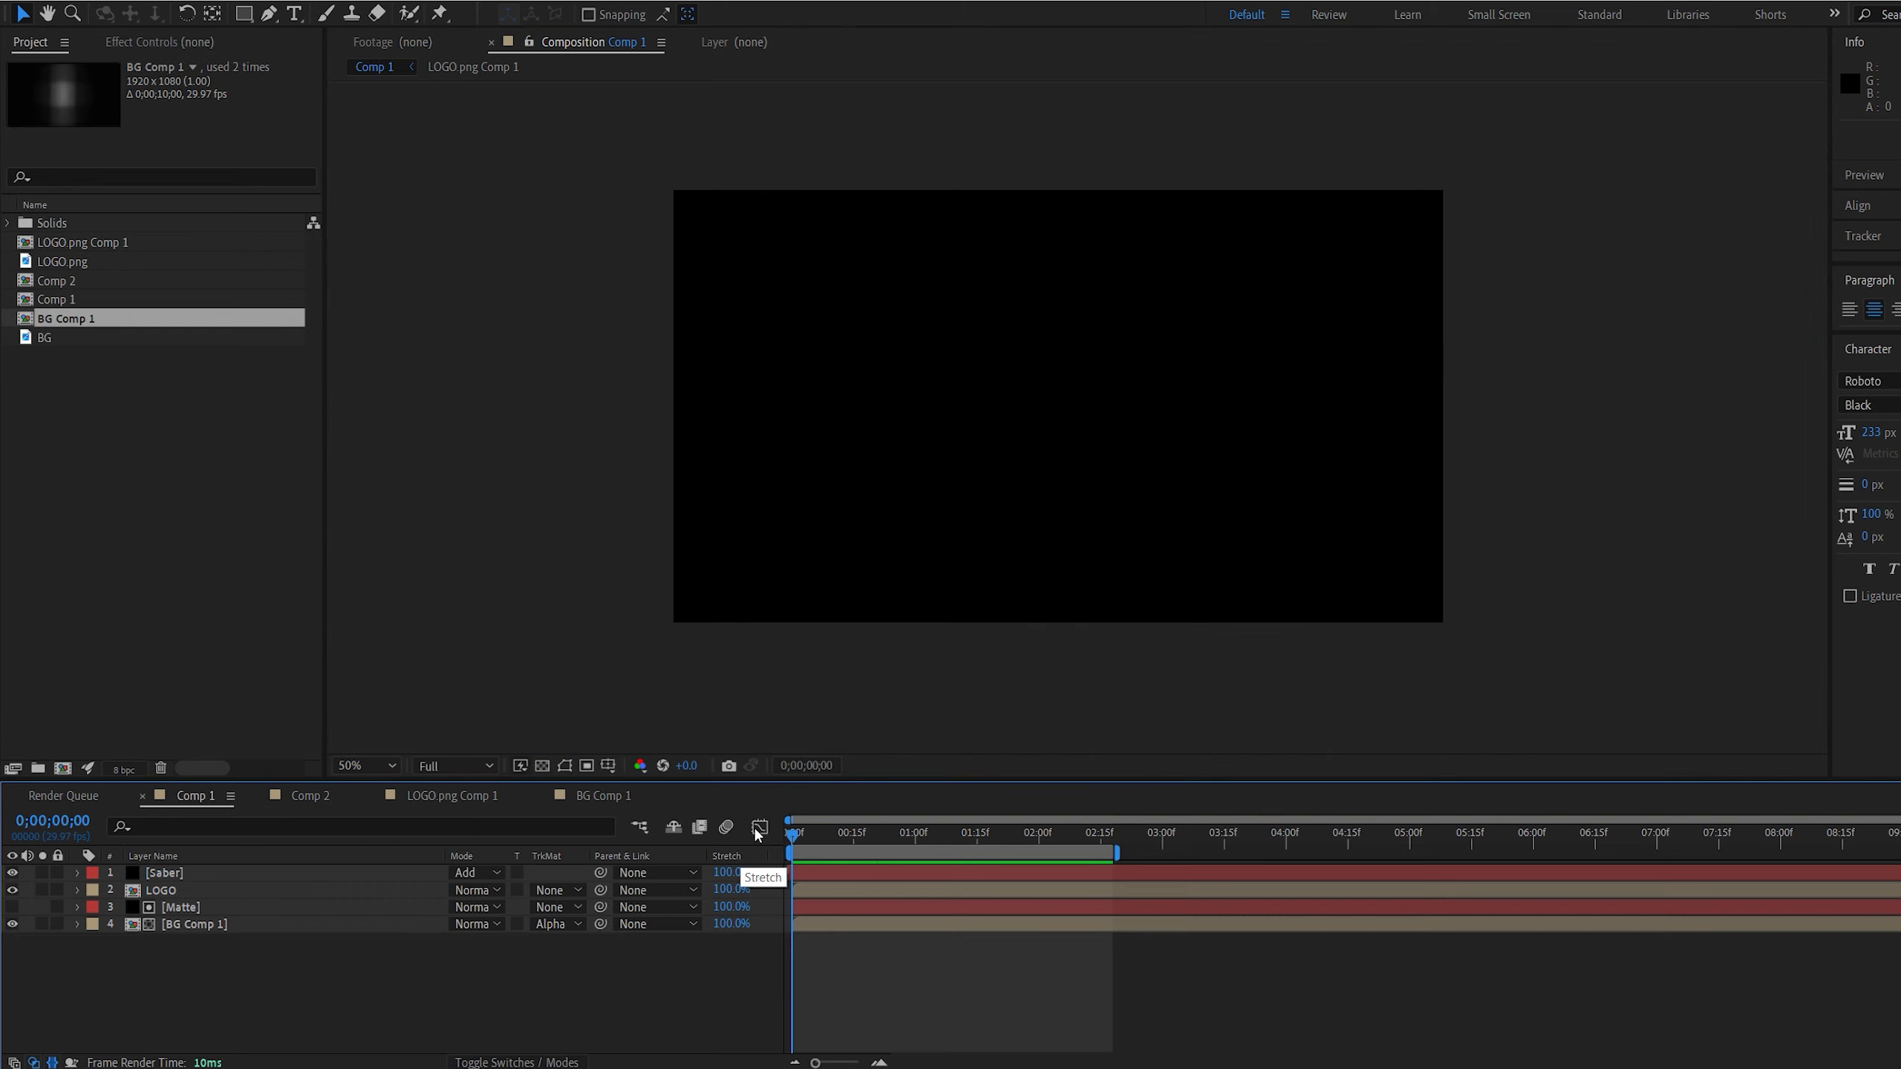
{"action": "key", "text": "space"}
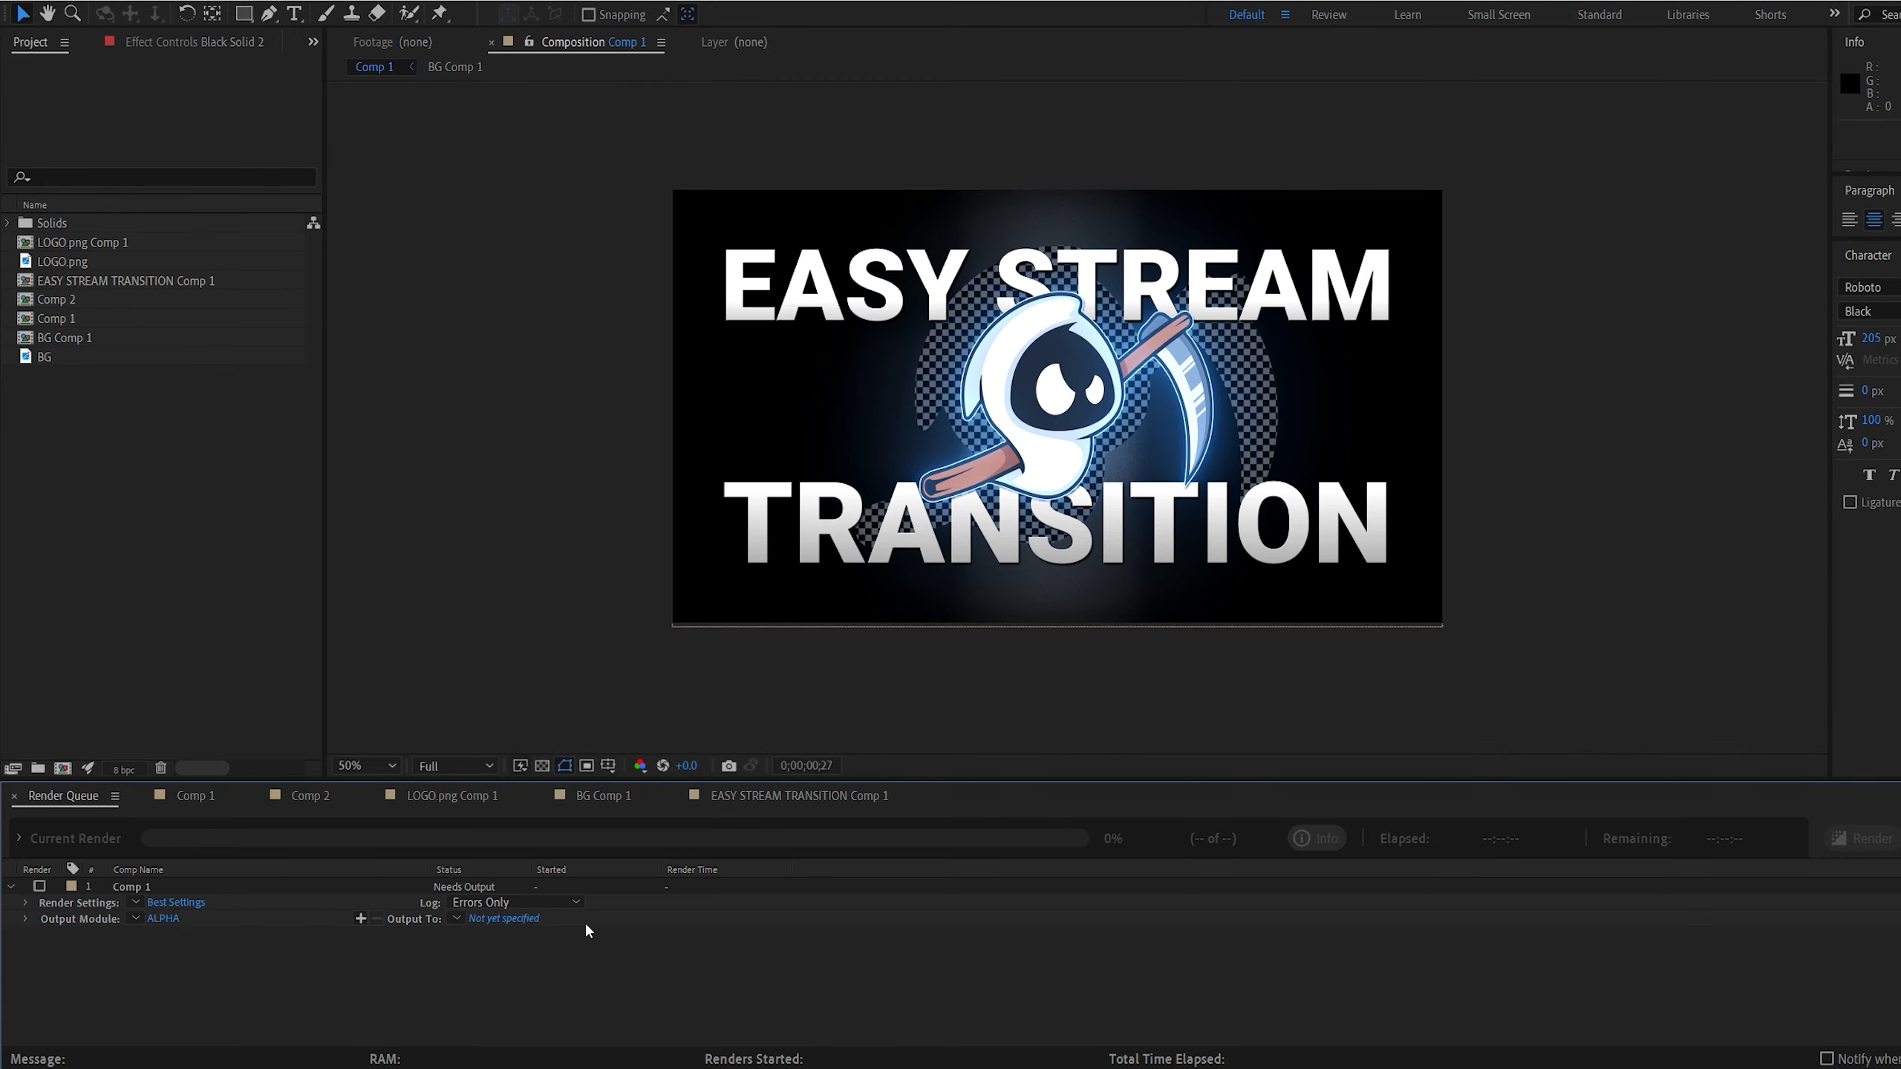
Review the ALPHA output module settings for Comp 1 and its QuickTime format options, keeping the Animation codec
{"action": "left_click", "coordinate": [164, 918]}
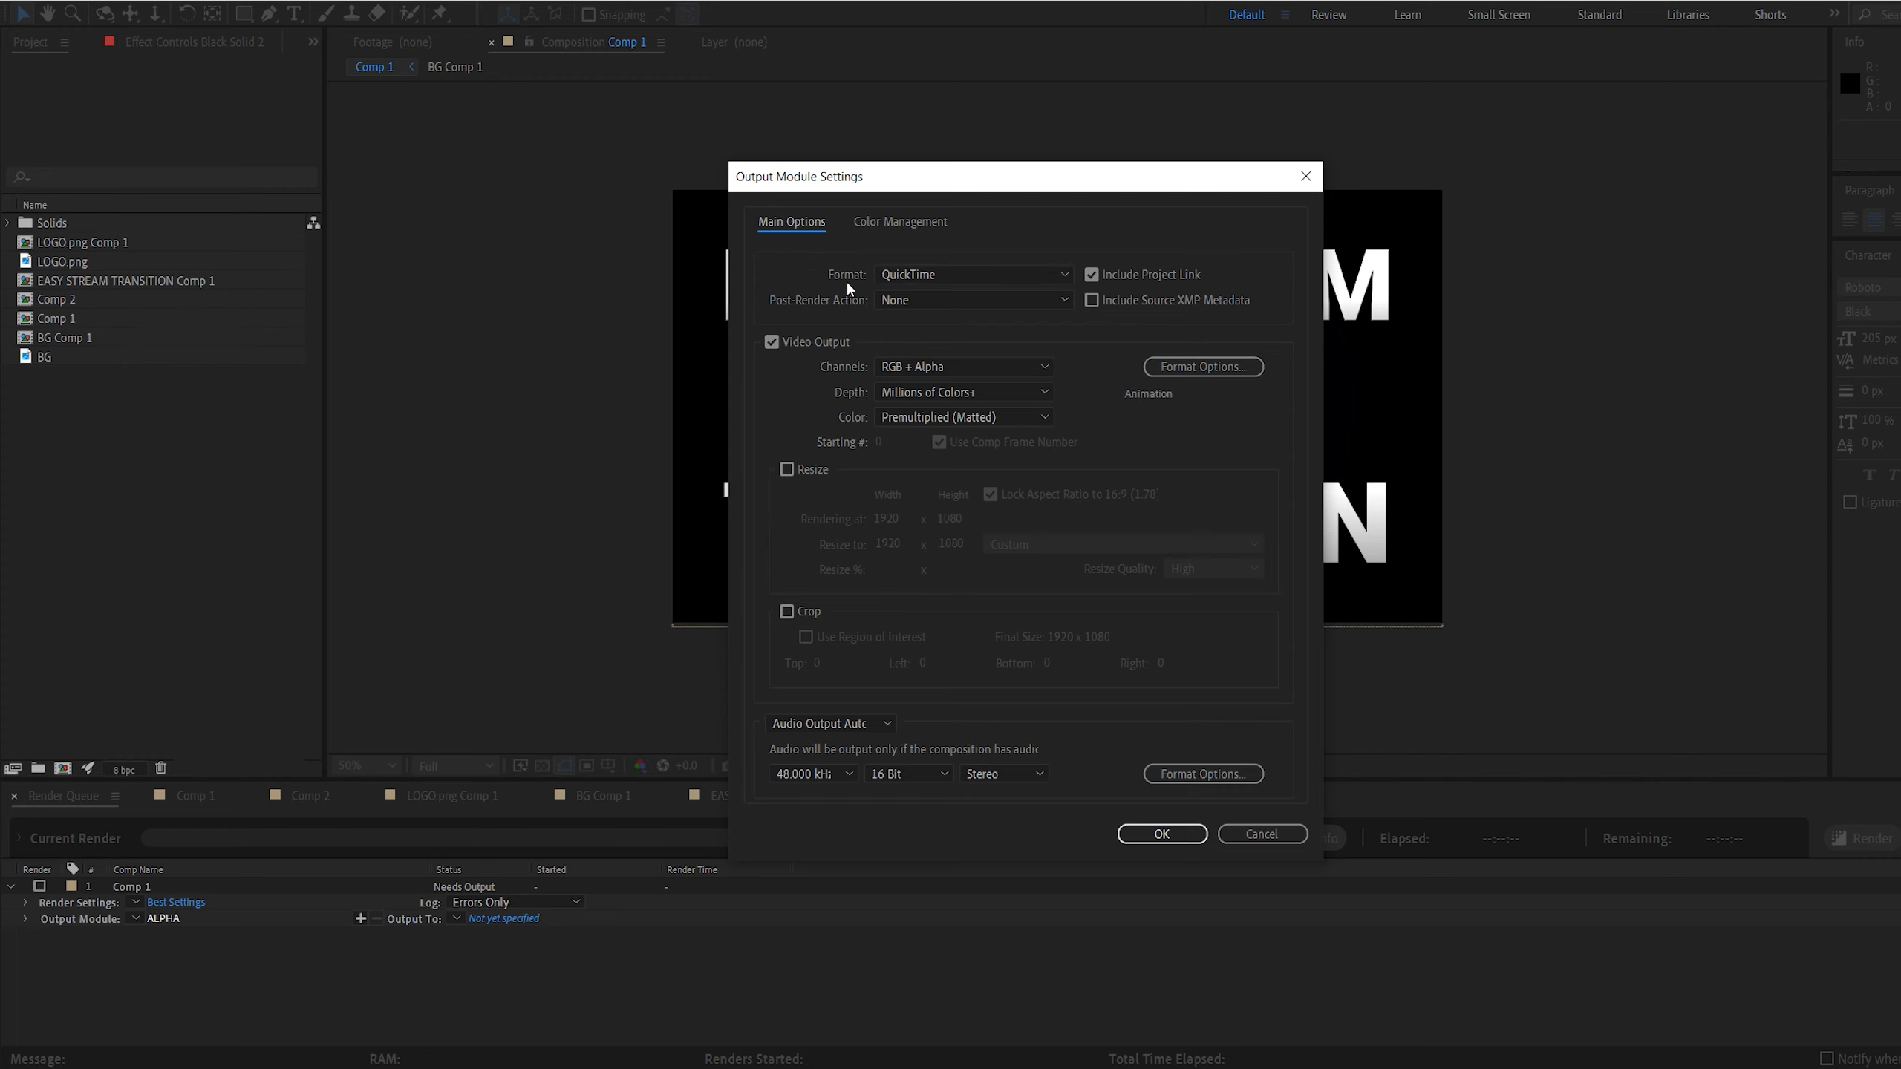
{"action": "left_click", "coordinate": [1169, 373]}
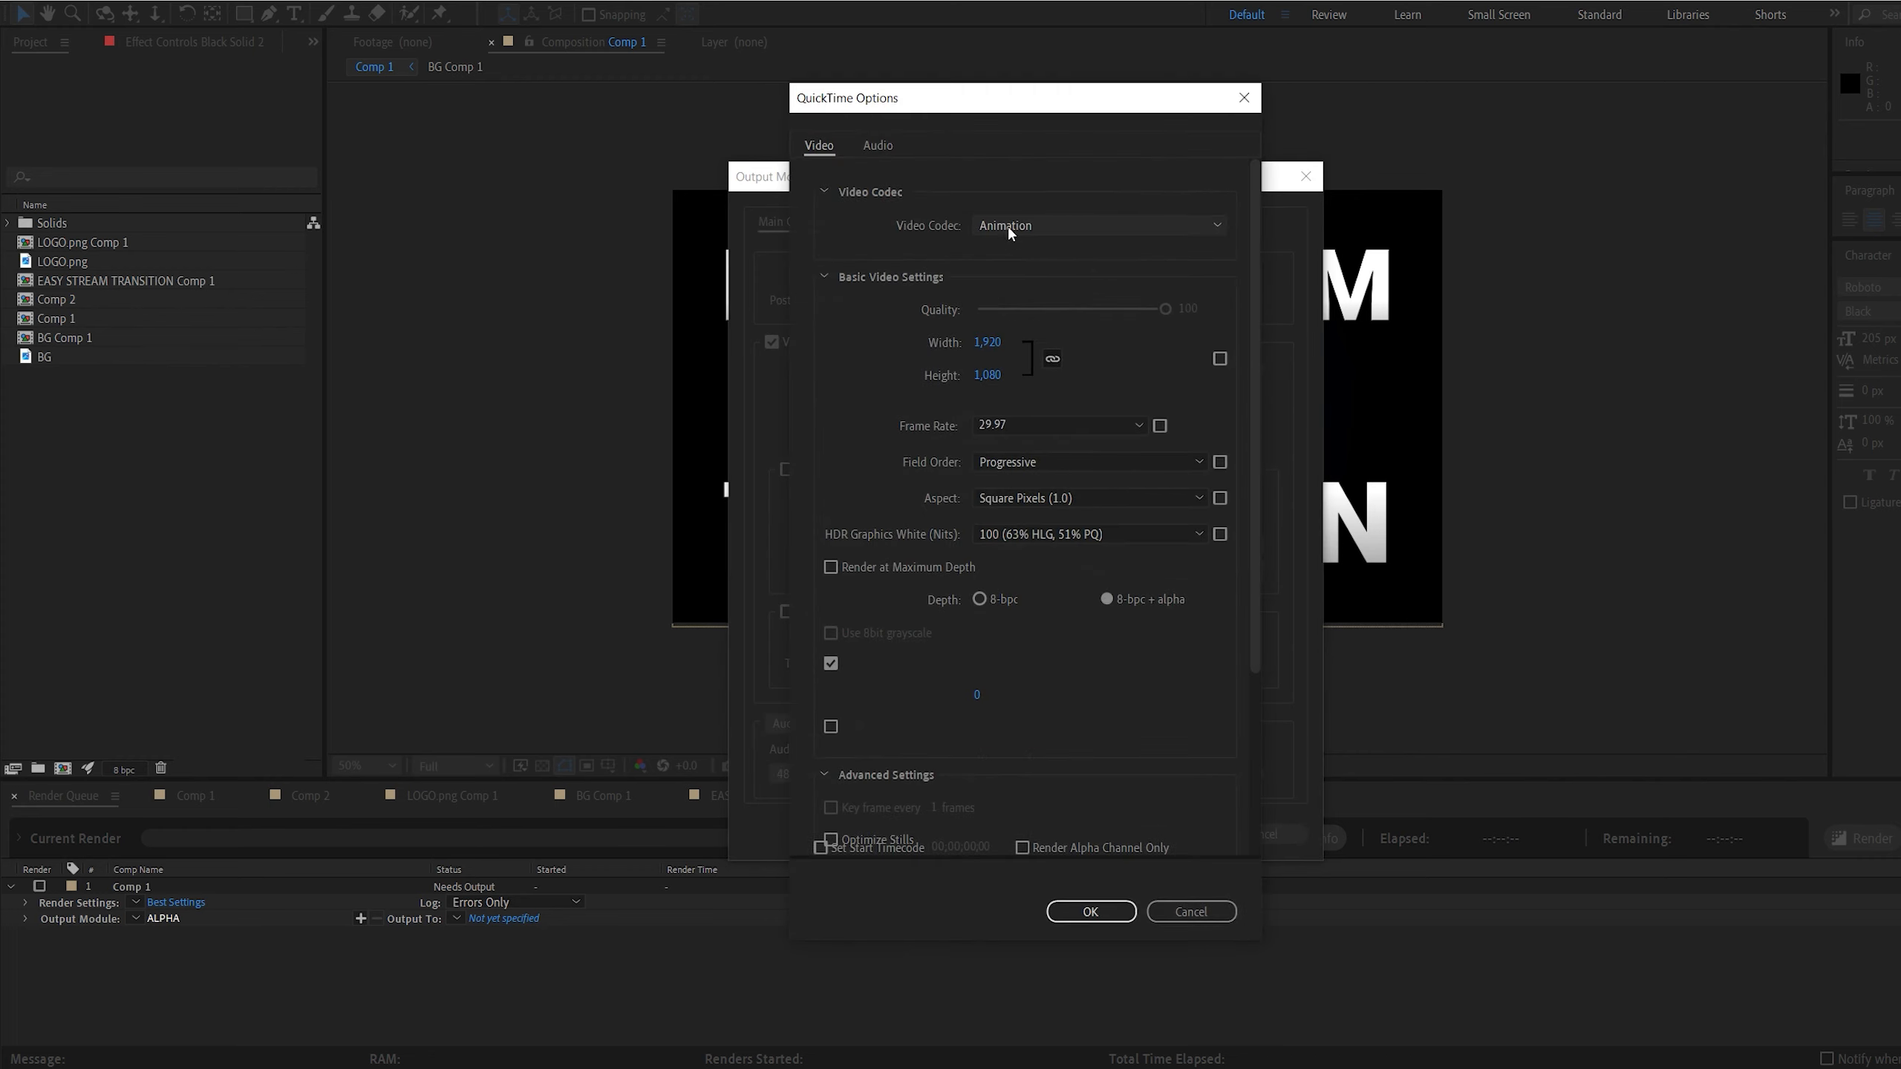
{"action": "left_click", "coordinate": [1090, 911]}
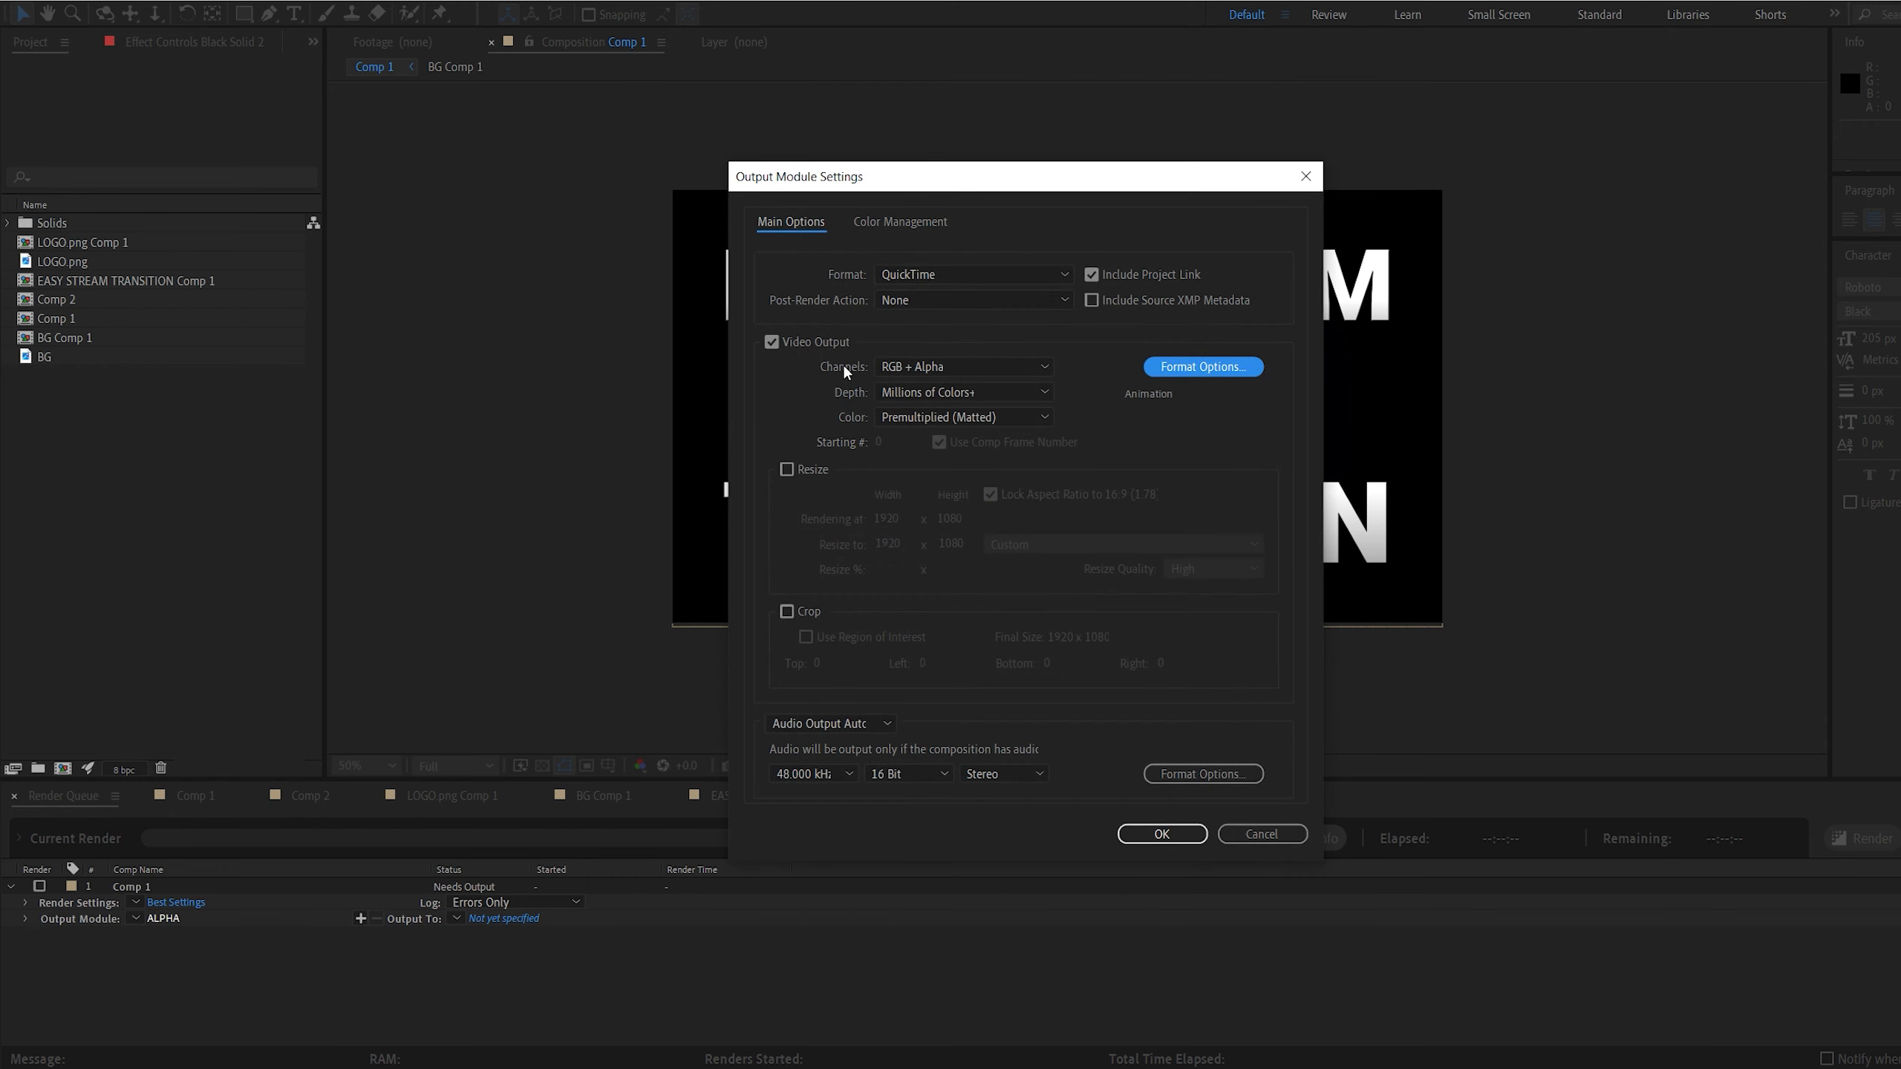